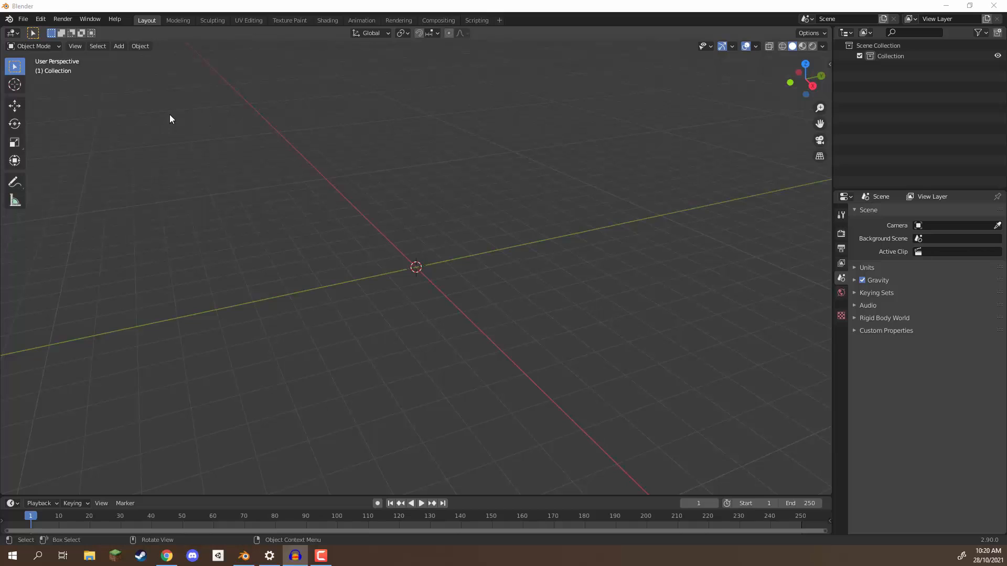
Add a grid mesh at the scene origin.
left_click(118, 47)
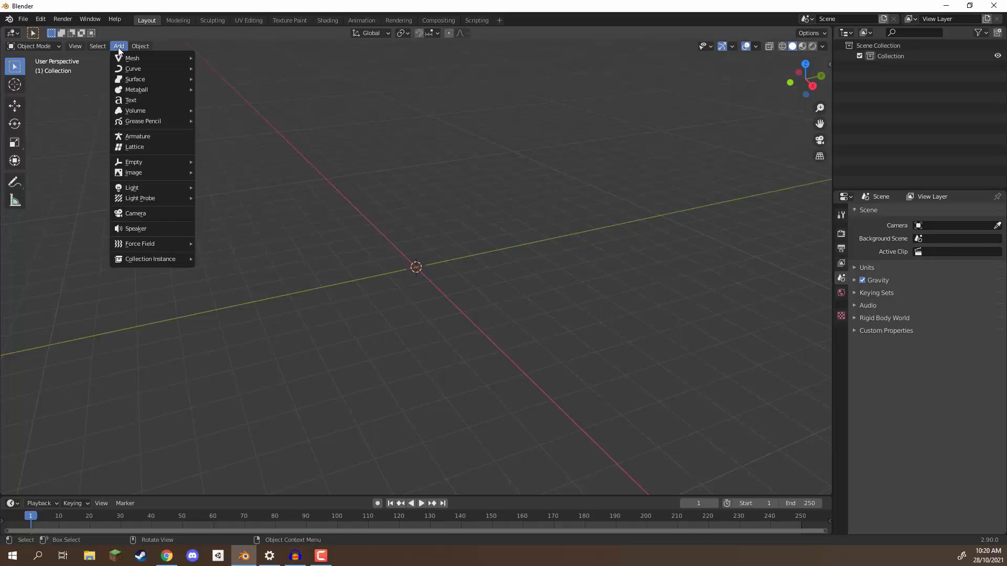
mouse_move(121, 56)
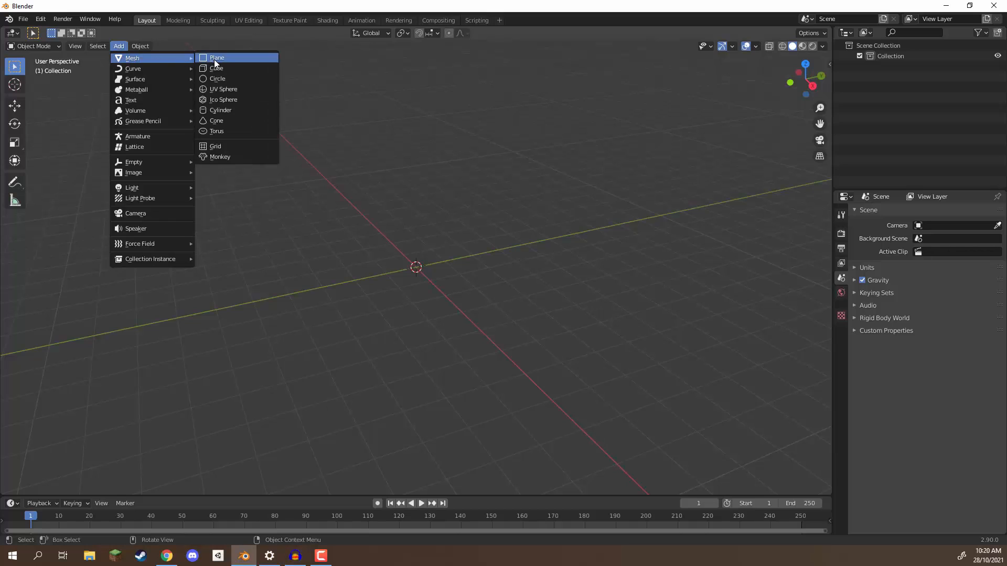
left_click(217, 146)
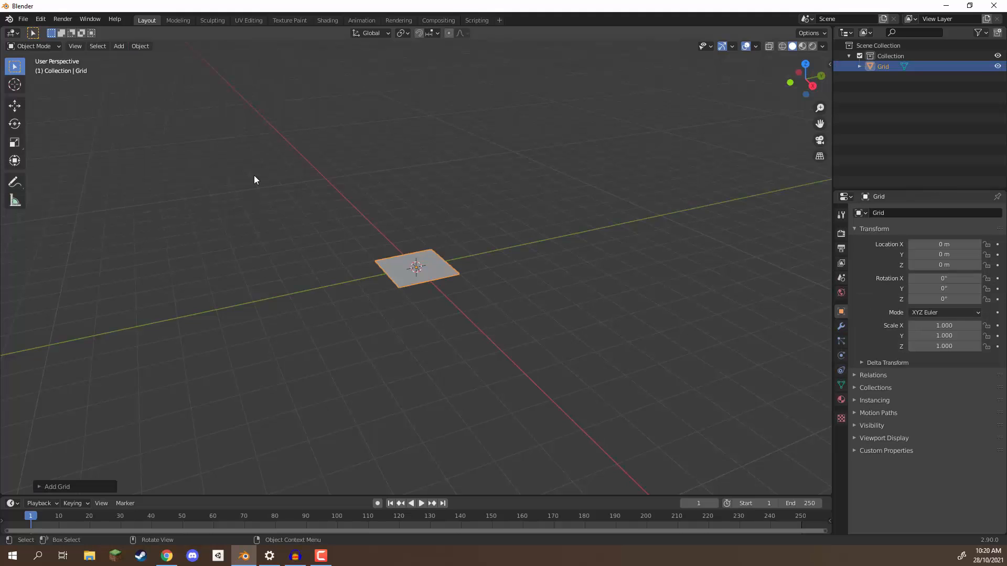
scroll(401, 234, "up", 5)
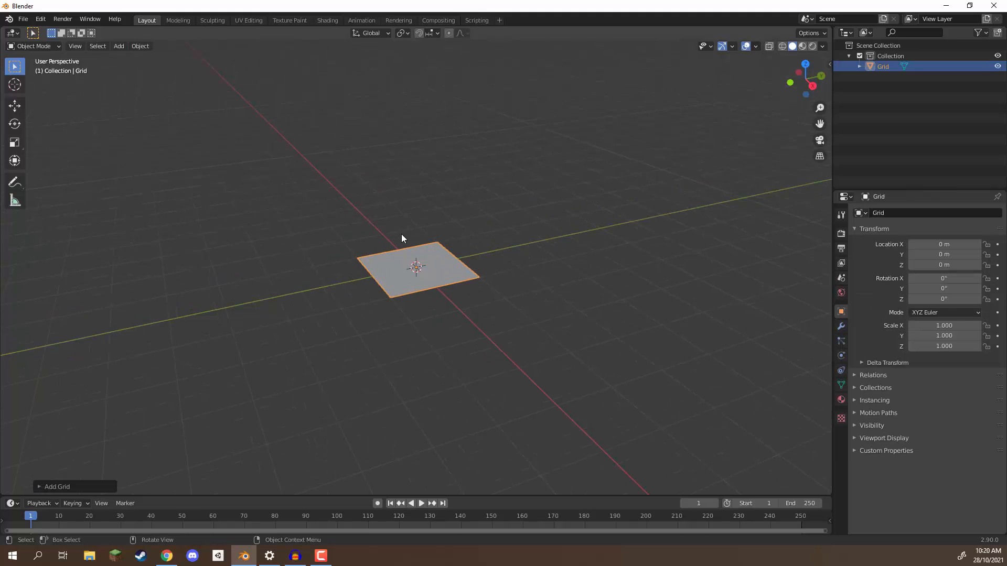
Set the size of the new grid to 10 m.
left_click(36, 486)
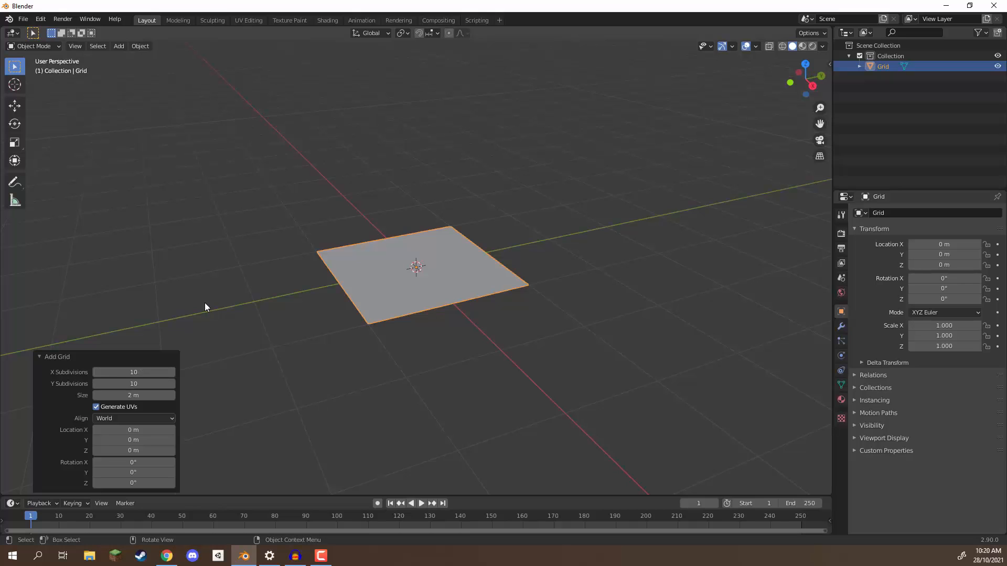
left_click(134, 395)
key("BackSpace")
key("BackSpace")
key("BackSpace")
type("10")
key("Return")
scroll(411, 288, "down", 4)
scroll(412, 261, "down", 1)
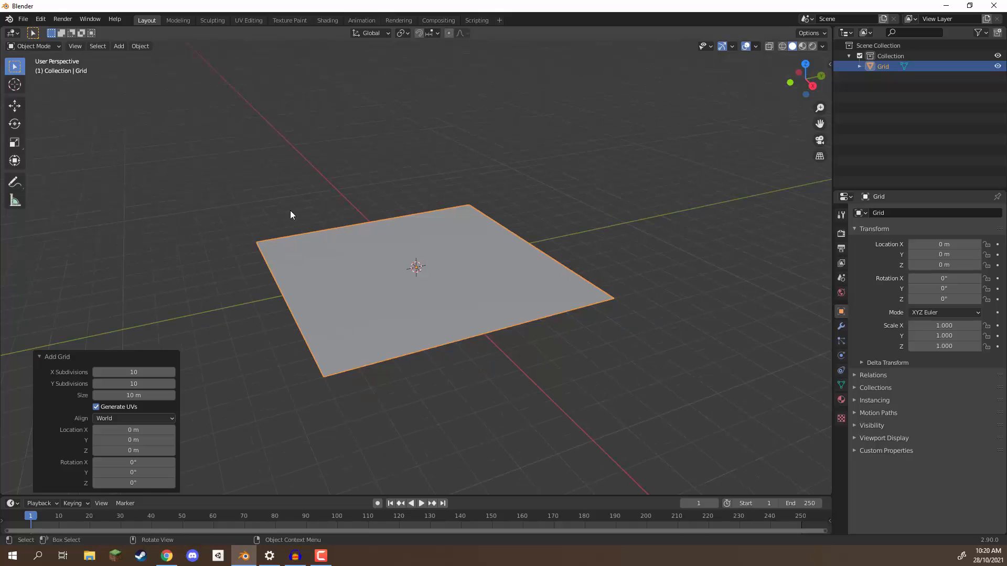
scroll(340, 244, "up", 3)
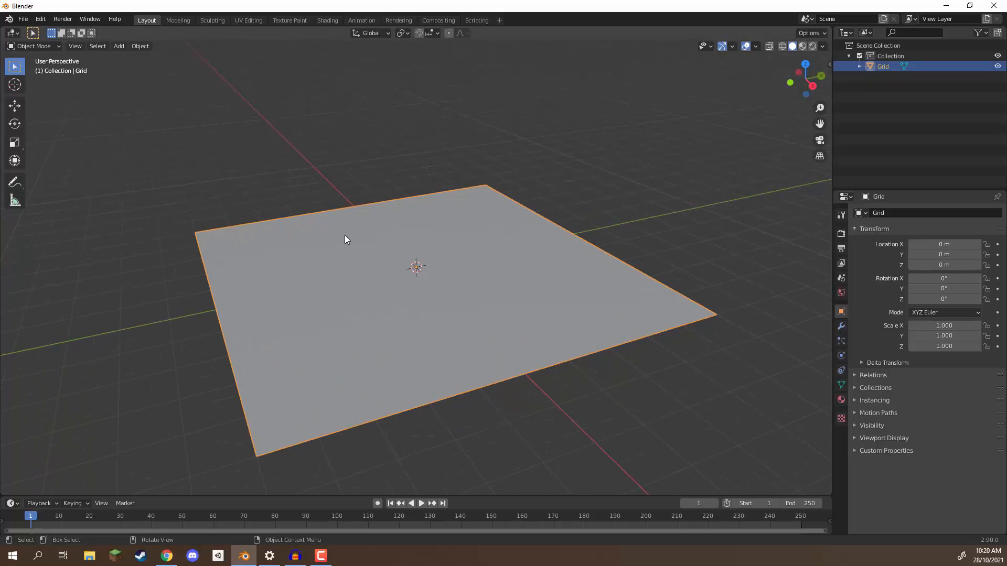
Enter Edit Mode on the grid and activate the Move tool with a single interior vertex selected.
key("Tab")
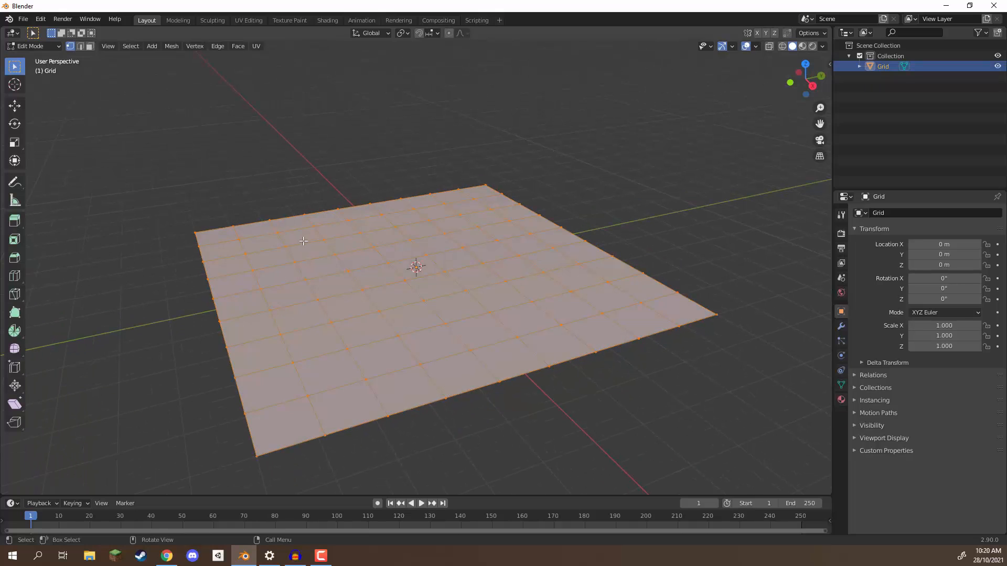
mouse_move(345, 235)
middle_mouse_down()
mouse_move(374, 274)
mouse_move(339, 240)
middle_mouse_up()
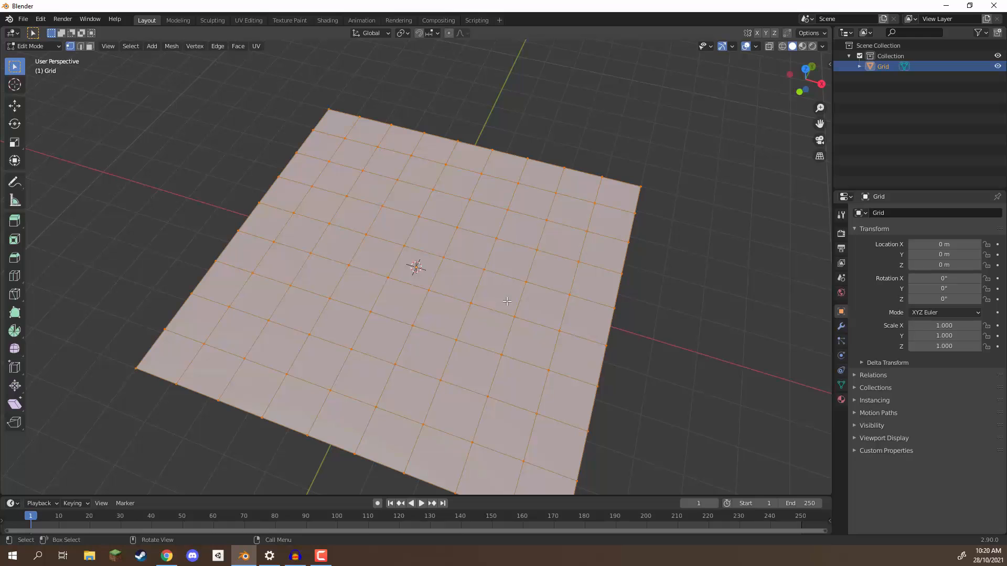
mouse_move(421, 239)
middle_mouse_down()
mouse_move(348, 173)
mouse_move(425, 231)
middle_mouse_up()
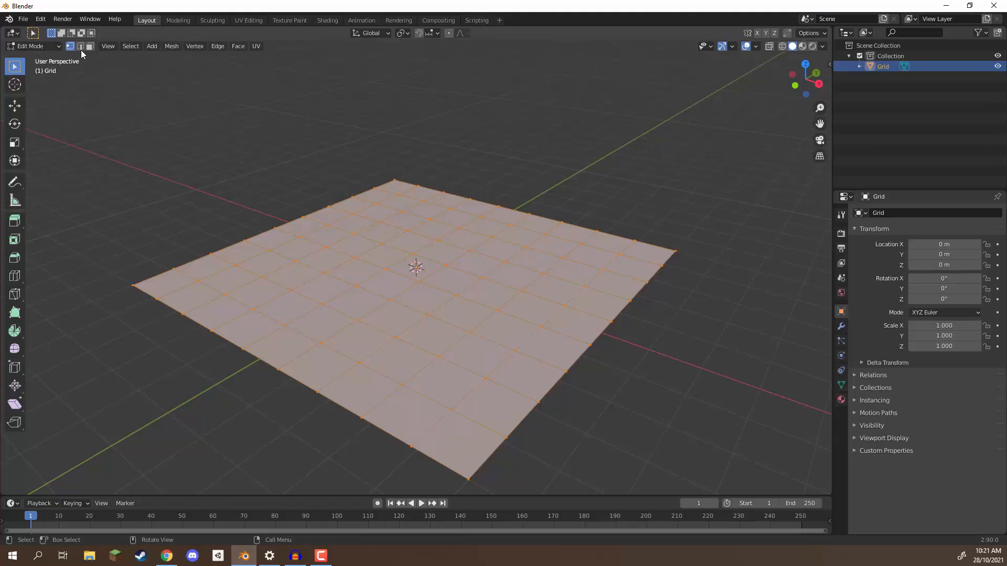
left_click(379, 222)
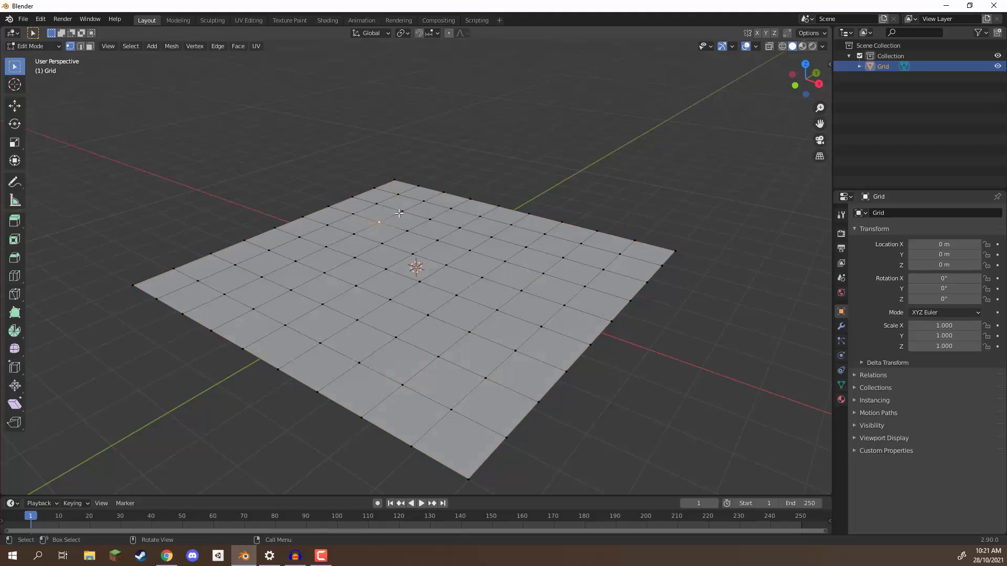
left_click(15, 106)
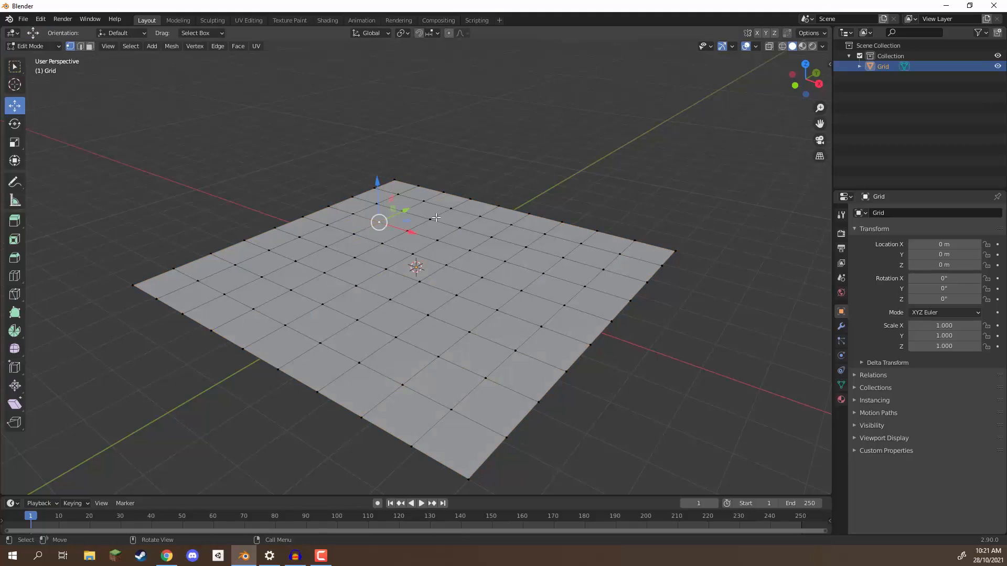
Raise the selected vertex about 0.4 m along the Z axis.
middle_click_drag(259, 211, 316, 200)
left_click_drag(315, 209, 313, 194)
middle_click_drag(313, 195, 279, 251)
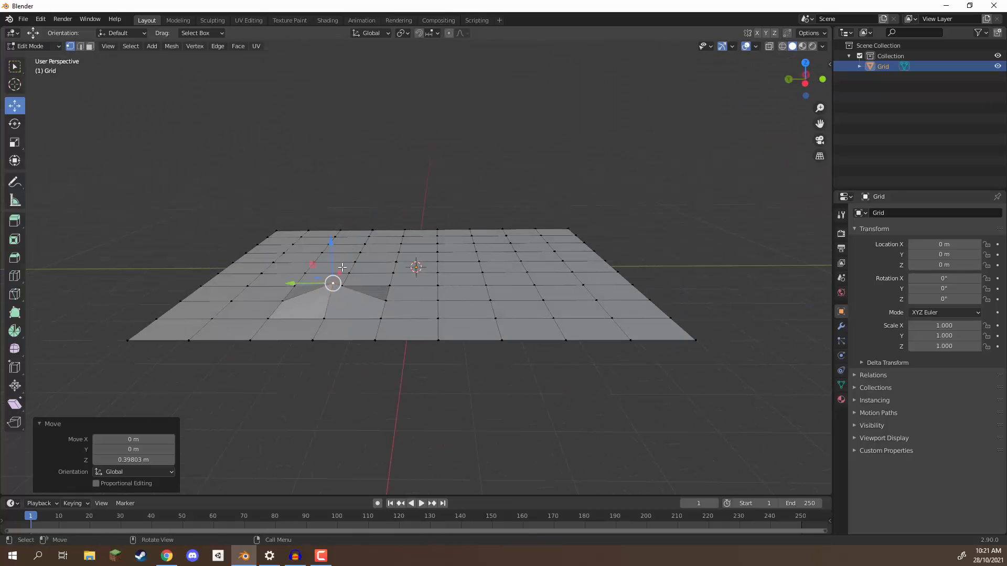
Move the raised vertex within the YZ plane by about -0.46 m in Y and 0.75 m in Z.
key("g")
key("shift+x")
left_click_drag(282, 249, 288, 212)
key("s")
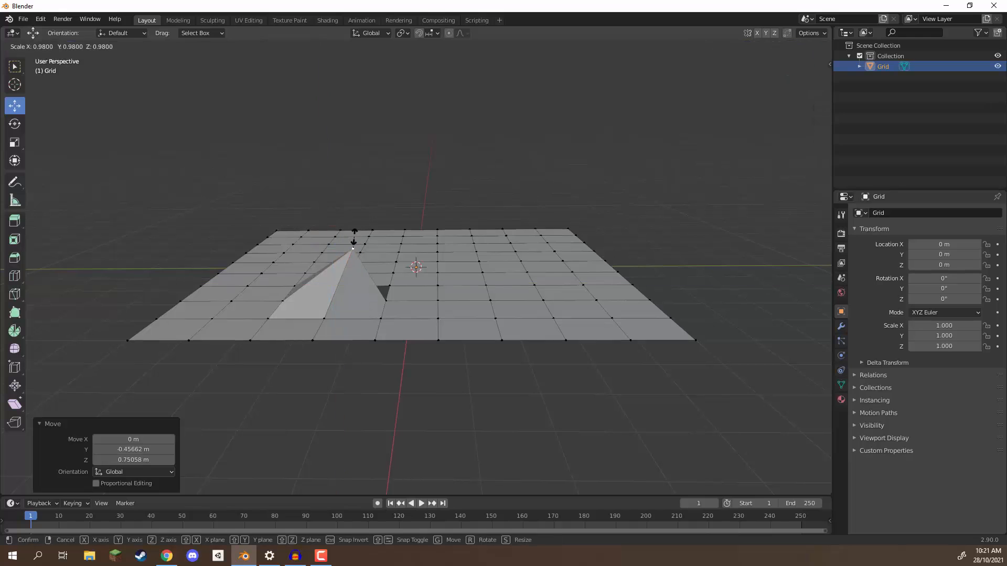
key("Escape")
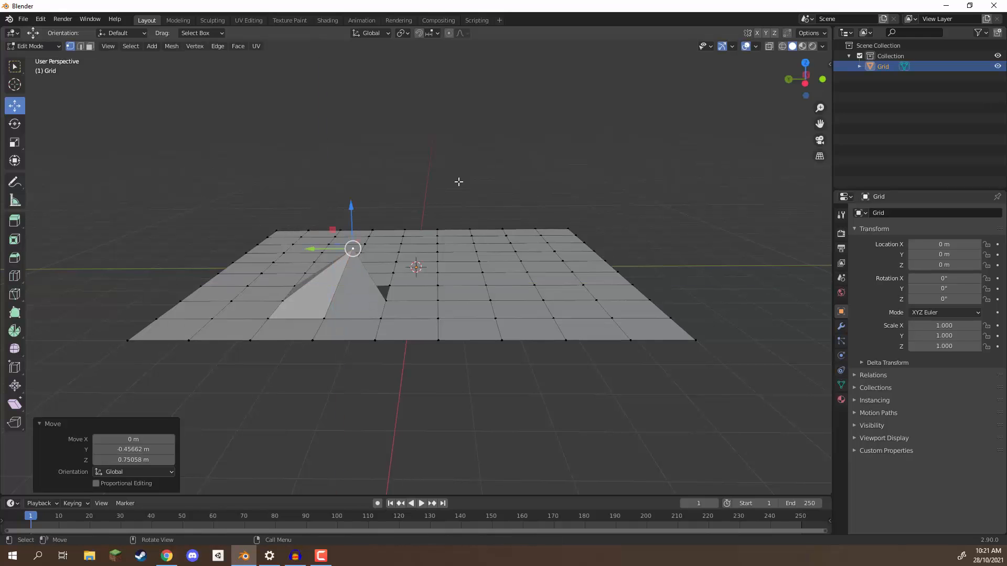
middle_click_drag(461, 180, 395, 220)
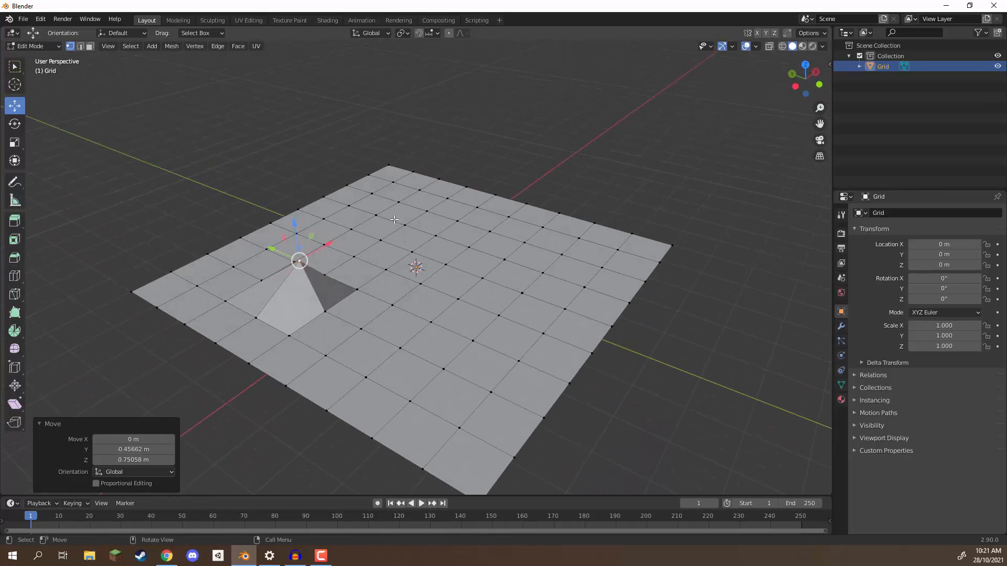
scroll(321, 246, "up", 3)
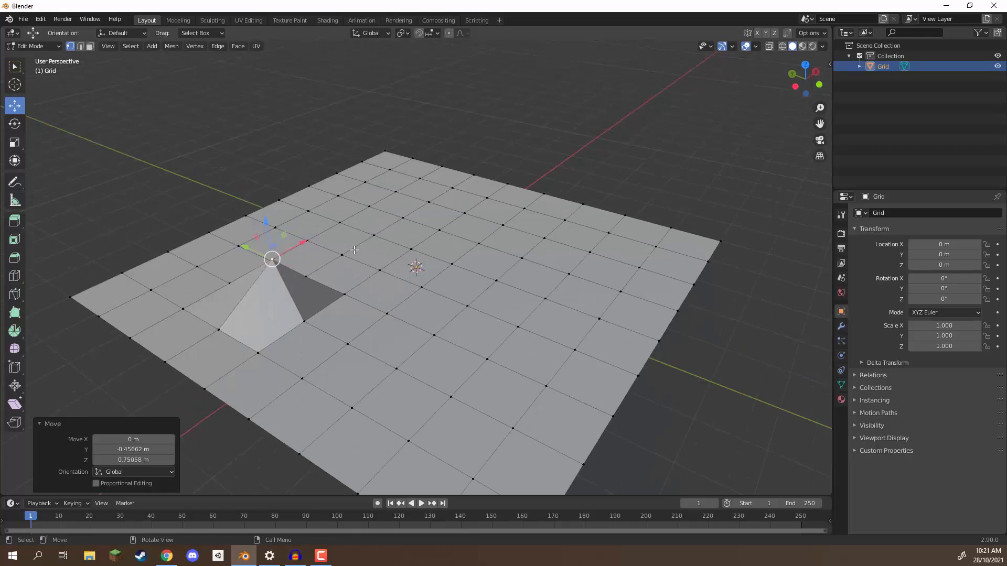
middle_click_drag(348, 282, 584, 224)
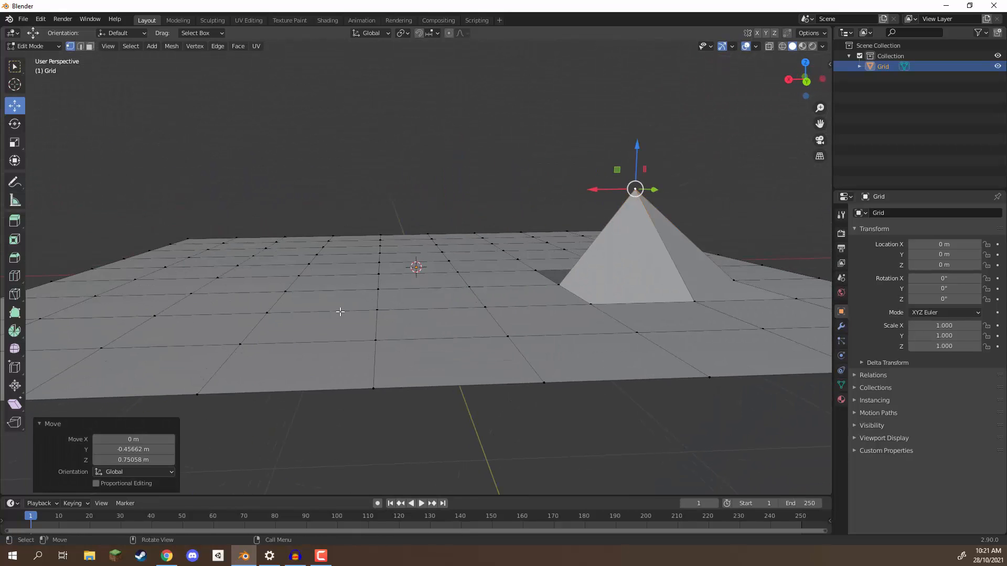
Undo both moves of the raised vertex.
key("ctrl+z")
middle_click_drag(489, 284, 510, 309)
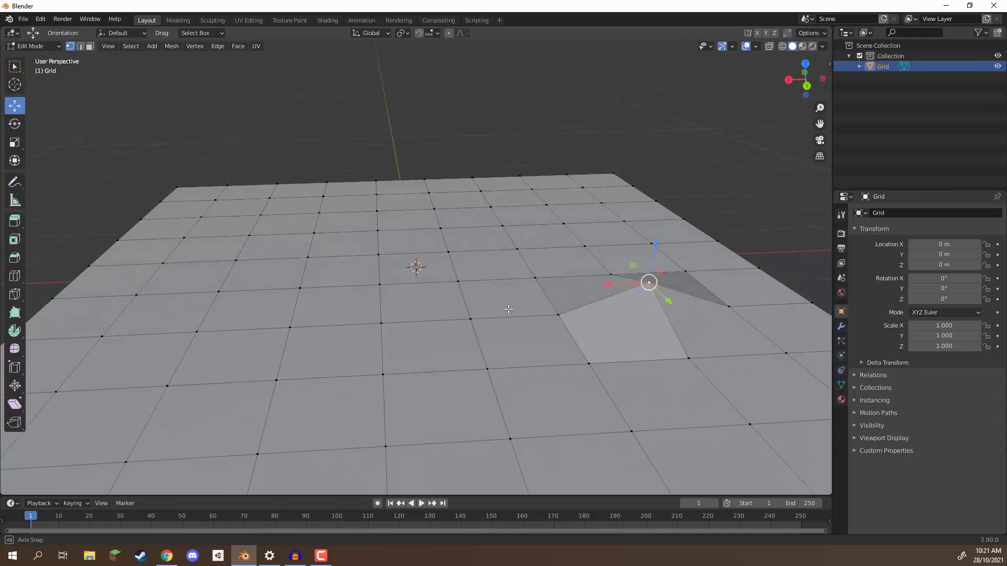
key("ctrl+z")
scroll(525, 301, "down", 2)
middle_click_drag(568, 277, 572, 292)
Extend the selection along a path of neighbouring vertices, try moving them vertically, and undo the move.
left_click(549, 273, "ctrl")
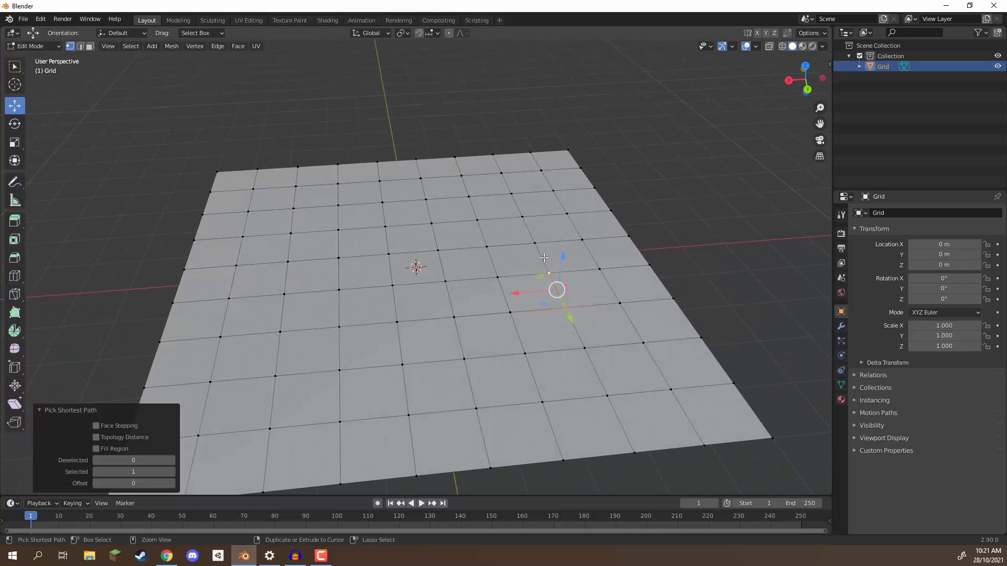
left_click(487, 246, "ctrl")
left_click_drag(541, 224, 541, 257)
key("ctrl+z")
middle_click_drag(540, 257, 285, 233)
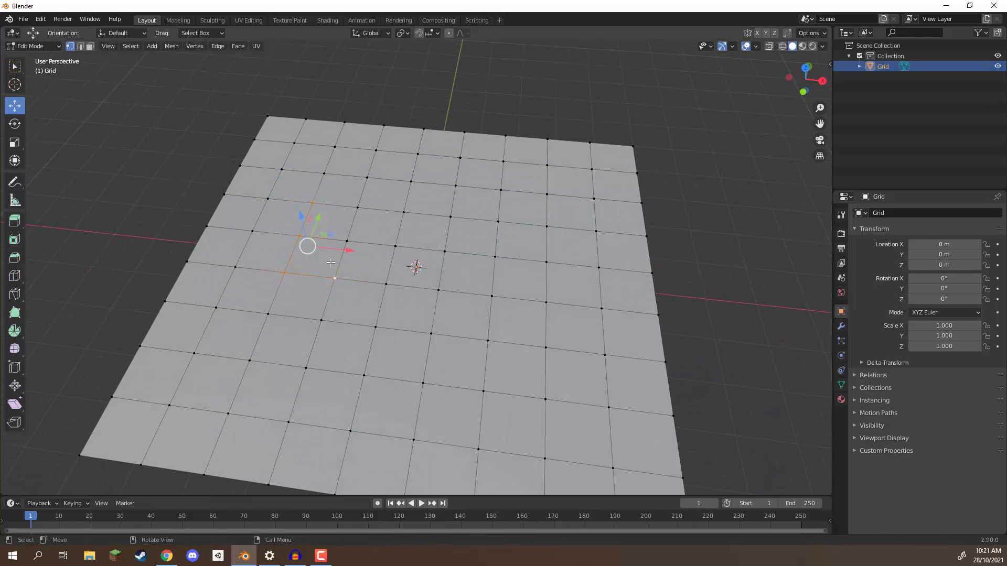
Raise a single interior vertex about 1.54 m along the Z axis and undo the move.
middle_click_drag(405, 223, 356, 212)
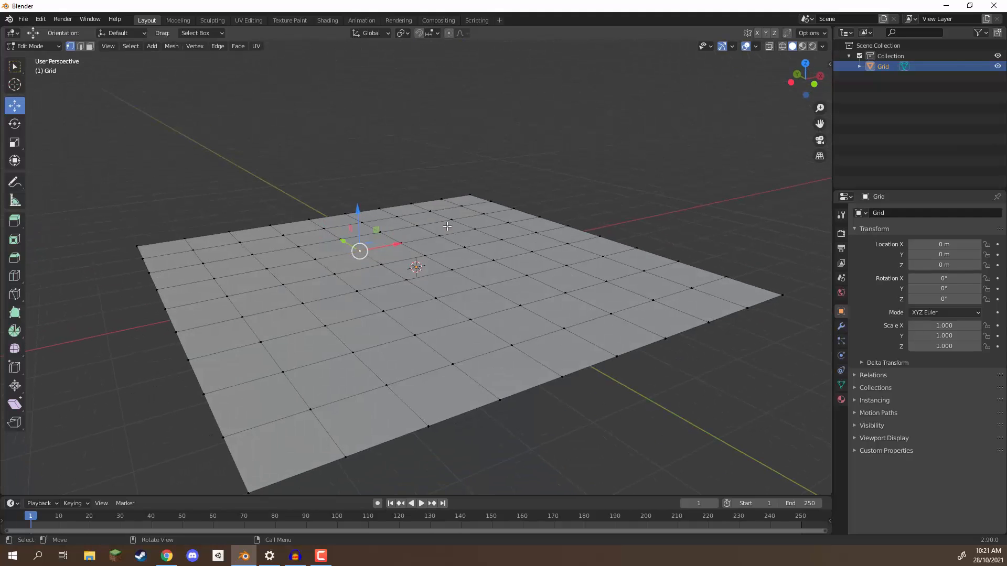
key("g")
key("z")
left_click_drag(360, 156, 359, 136)
middle_click_drag(360, 137, 317, 120)
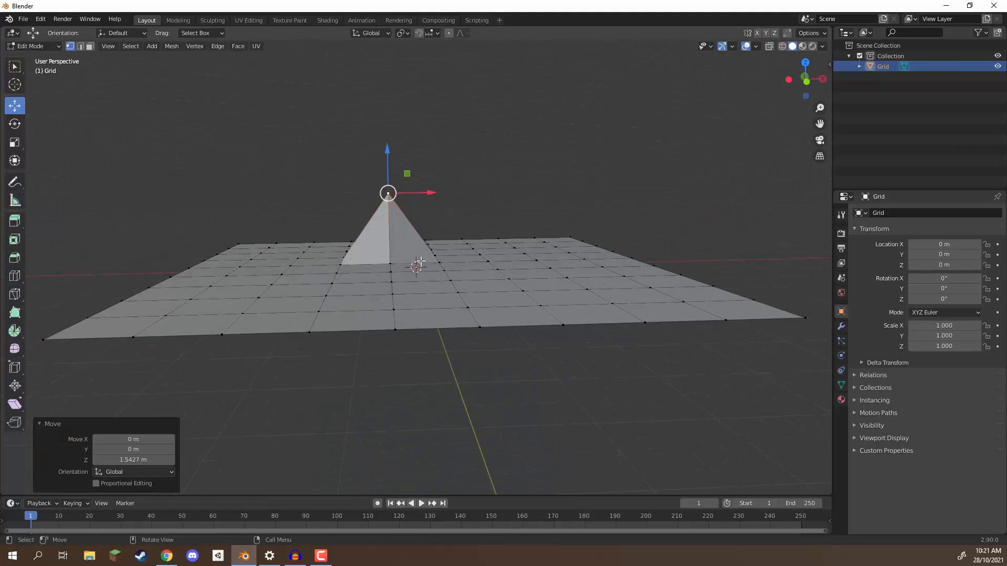
middle_click_drag(350, 243, 321, 212)
key("ctrl+z")
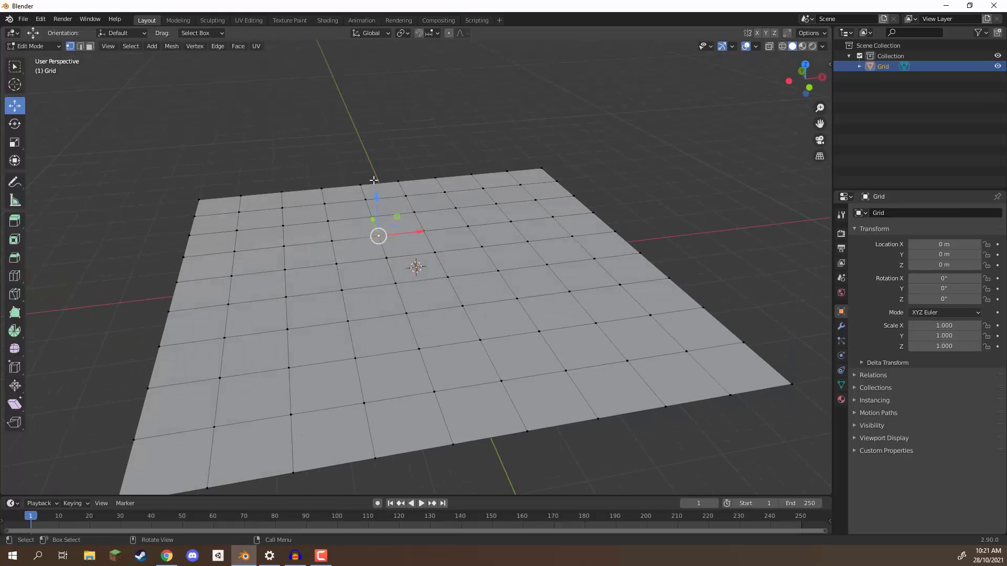
Turn on Proportional Editing and review its available falloff types.
left_click(324, 143)
left_click(449, 33)
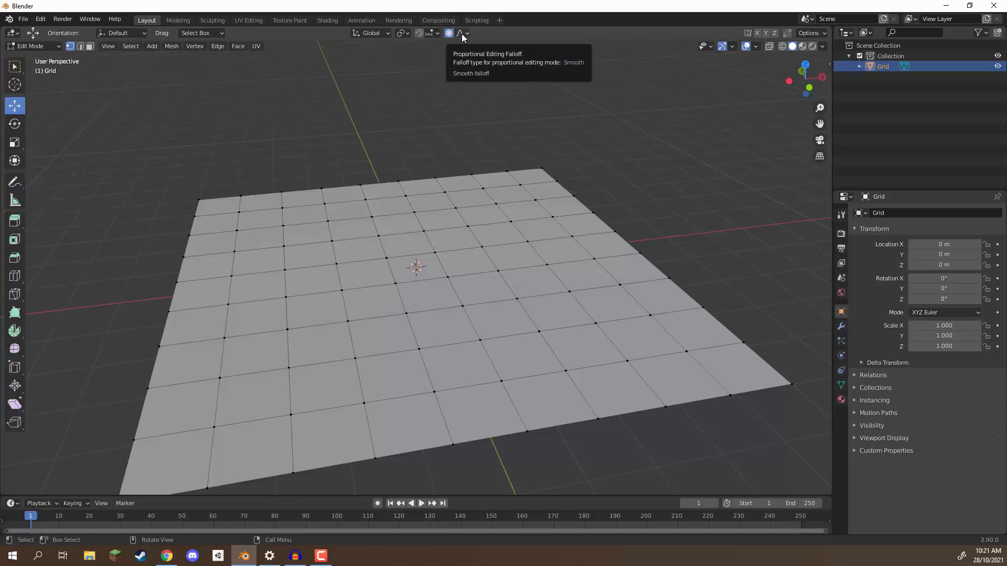
left_click(461, 33)
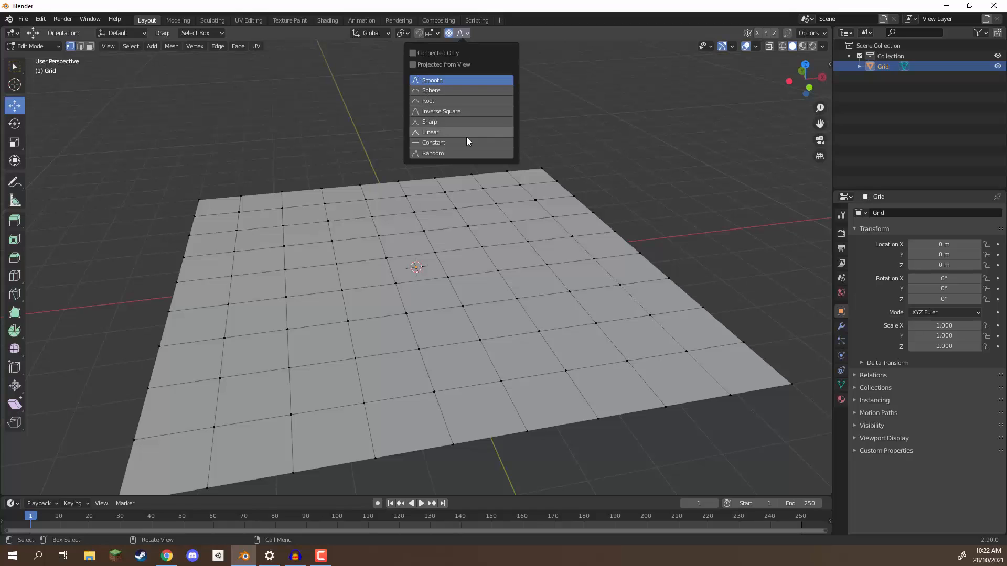
left_click(360, 183)
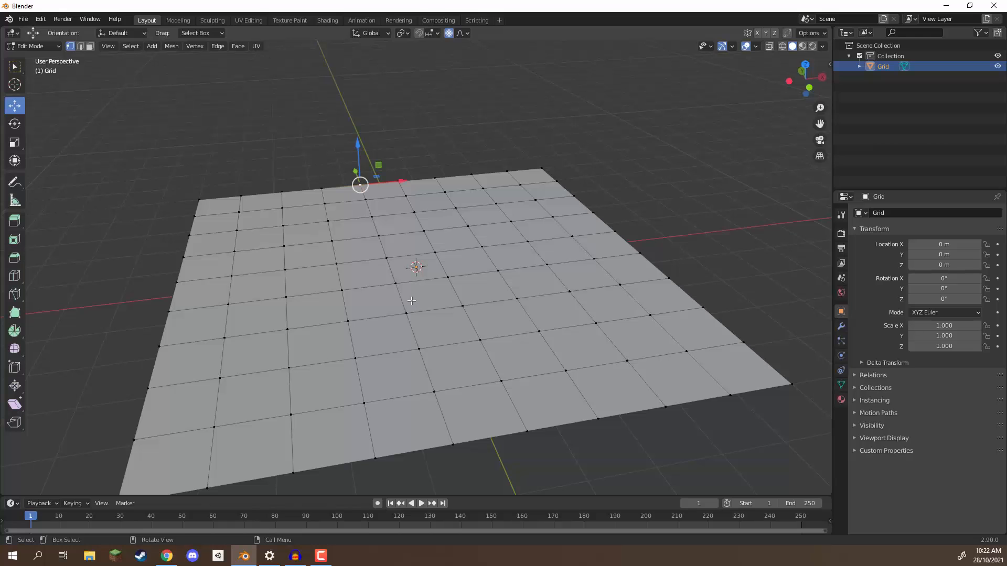
Raise an interior vertex about 1.6 m along Z using Smooth falloff and a proportional size of about 3.14.
middle_click_drag(386, 259, 384, 231)
mouse_move(382, 224)
left_mouse_down()
mouse_move(379, 189)
mouse_move(389, 185)
mouse_move(387, 230)
mouse_move(387, 209)
mouse_move(389, 219)
left_mouse_up()
scroll(385, 220, "up", 2)
scroll(385, 220, "down", 5)
scroll(386, 220, "down", 5)
scroll(387, 220, "down", 5)
scroll(386, 221, "up", 5)
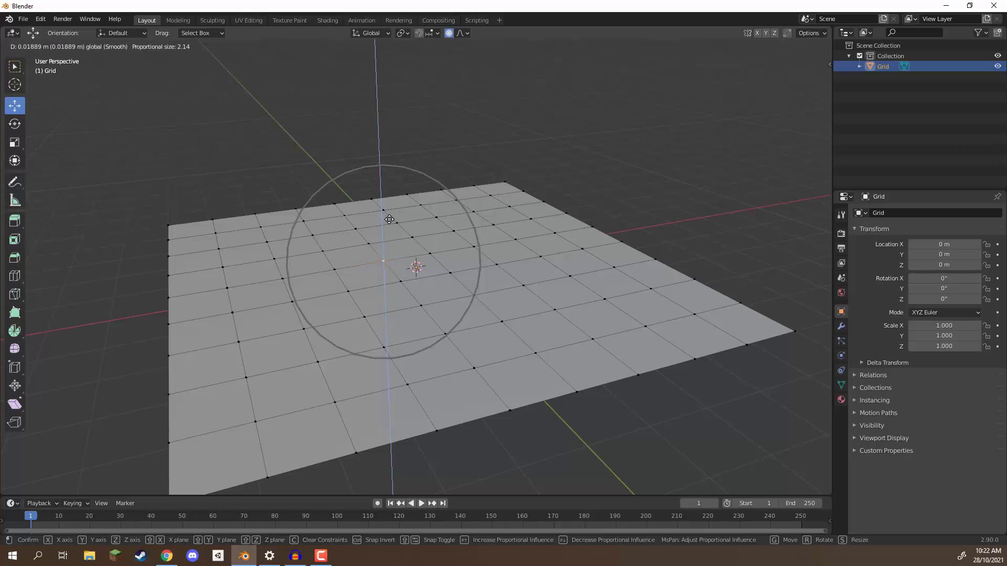
scroll(390, 219, "down", 4)
left_click_drag(389, 219, 389, 219)
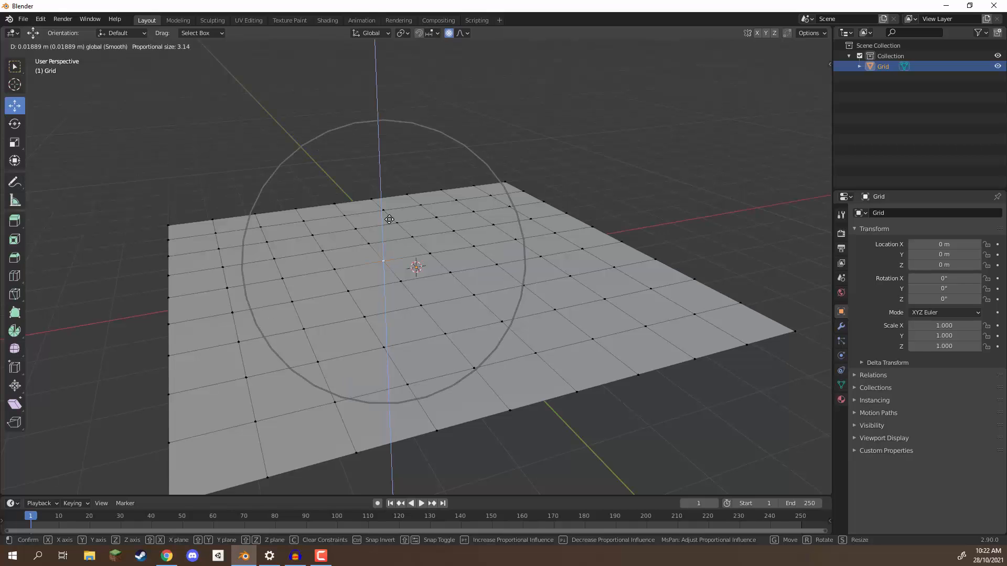
left_click_drag(389, 219, 382, 142)
Set the proportional editing falloff to Inverse Square and deselect the hill's peak vertex.
middle_click_drag(371, 239, 355, 253)
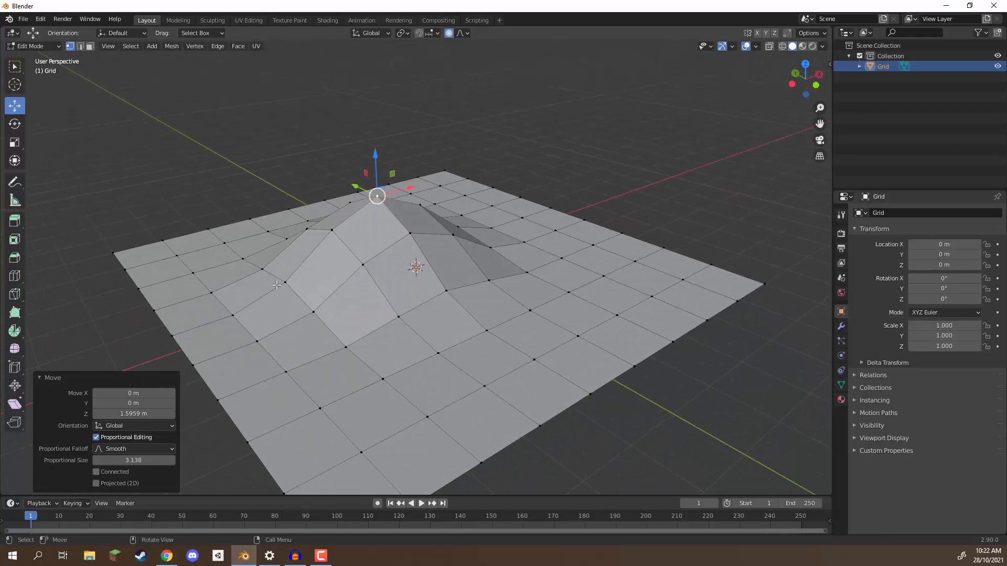
middle_click_drag(344, 265, 346, 216)
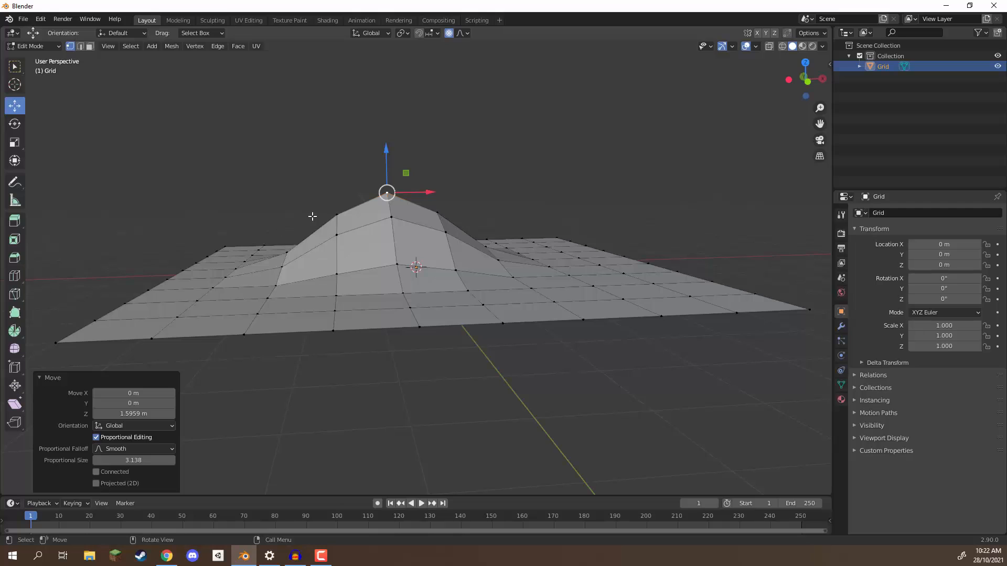
middle_click_drag(310, 218, 244, 264)
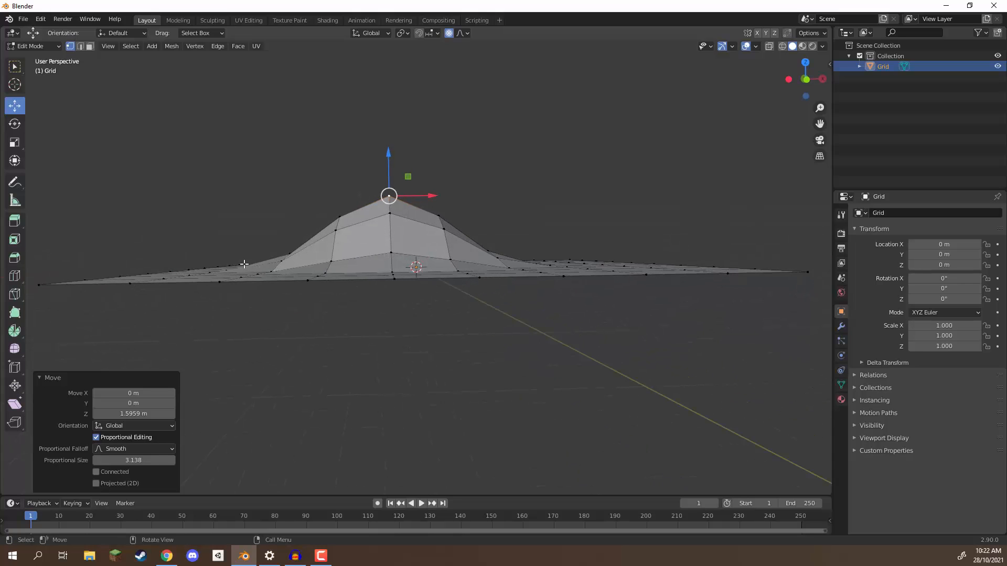
left_click(461, 33)
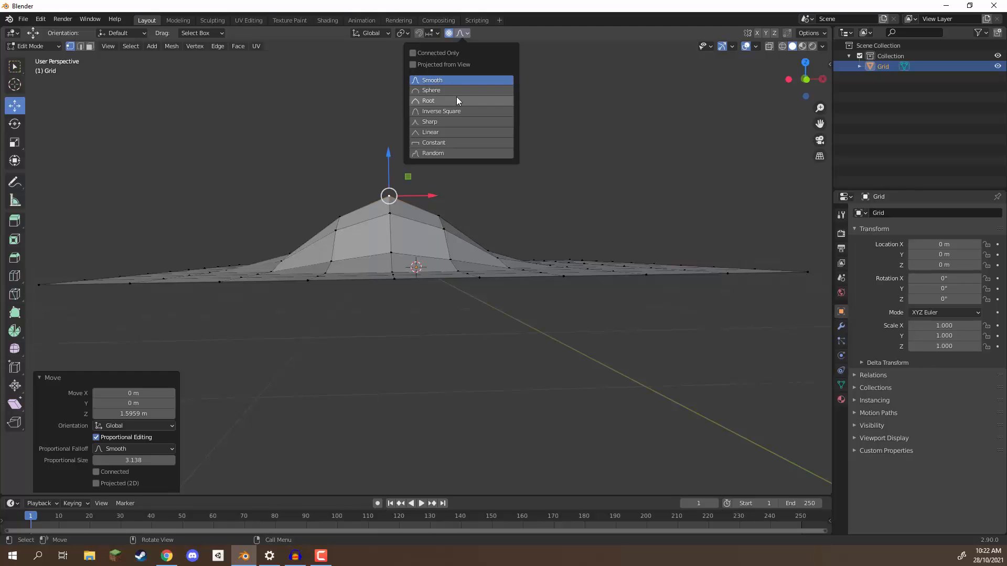
left_click(440, 111)
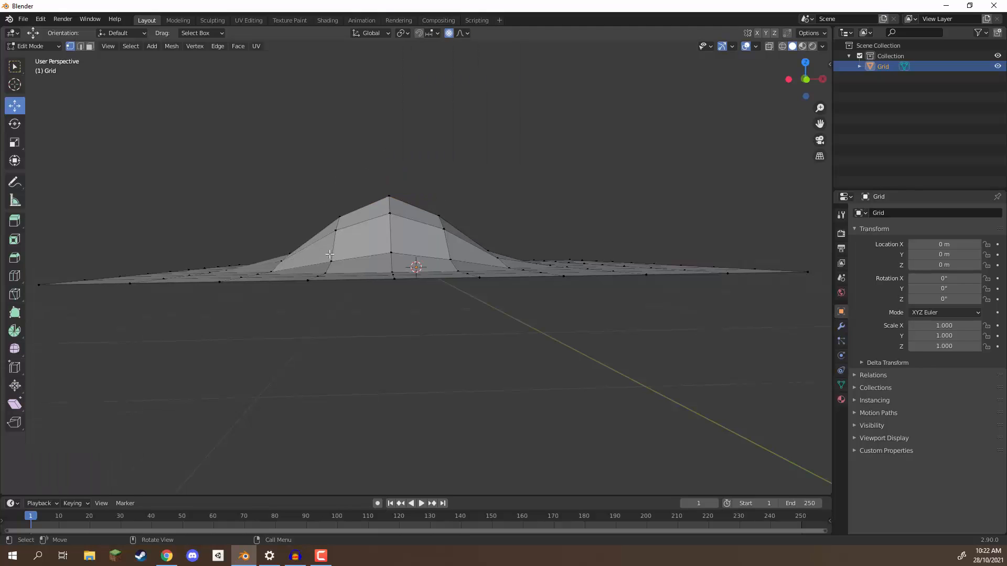
middle_click_drag(334, 226, 383, 157)
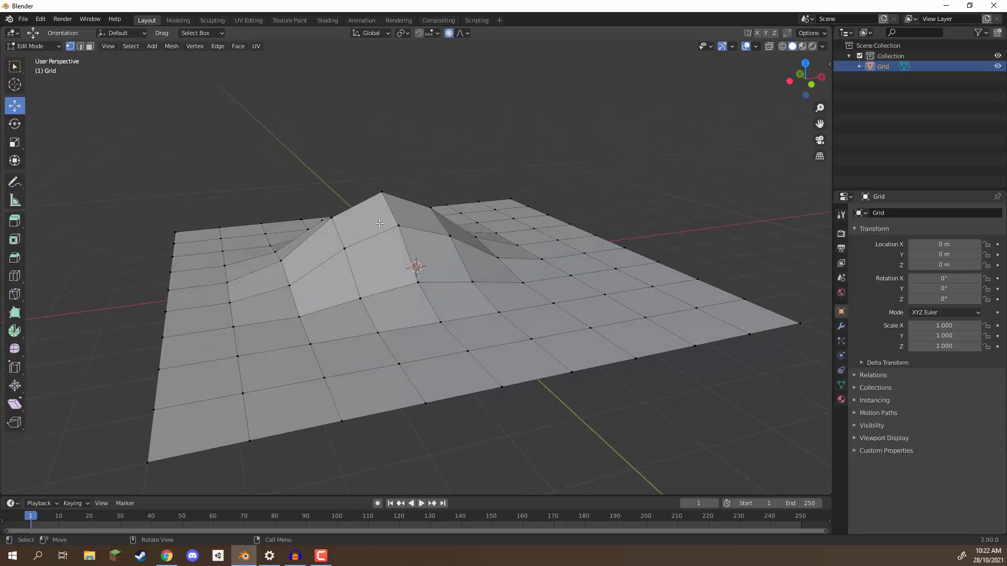
Undo the existing hill, then try raising the same vertex along Z with Sharp falloff and undo that move too.
key("ctrl+z")
left_click(461, 33)
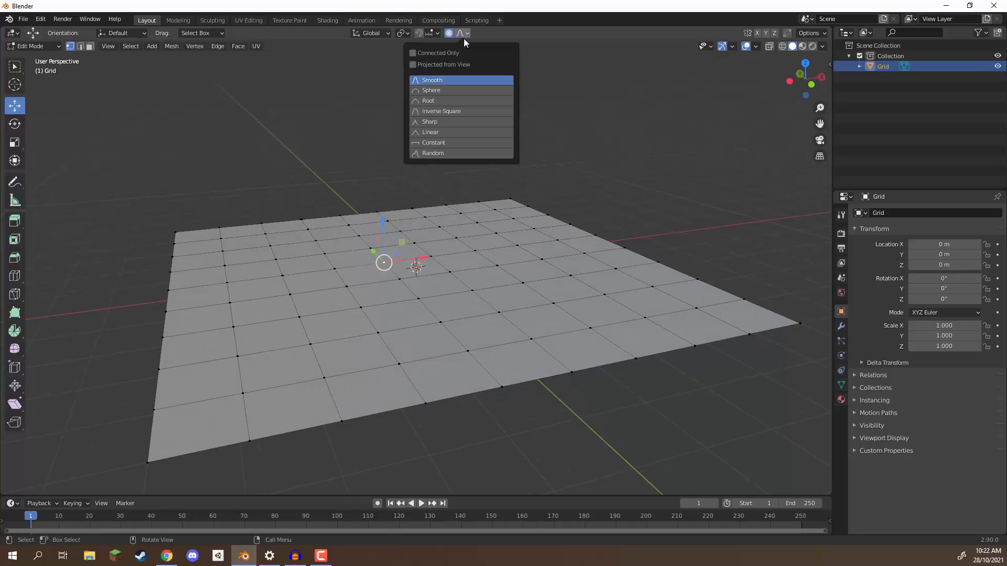
left_click(430, 121)
middle_click_drag(412, 195, 385, 198)
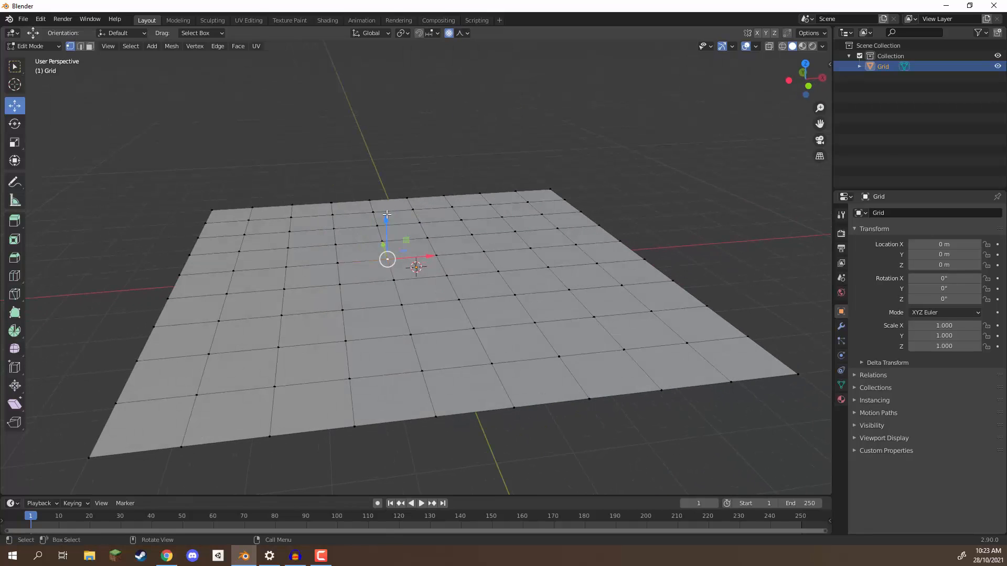
left_click_drag(386, 215, 385, 131)
middle_click_drag(385, 132, 388, 133)
key("ctrl+z")
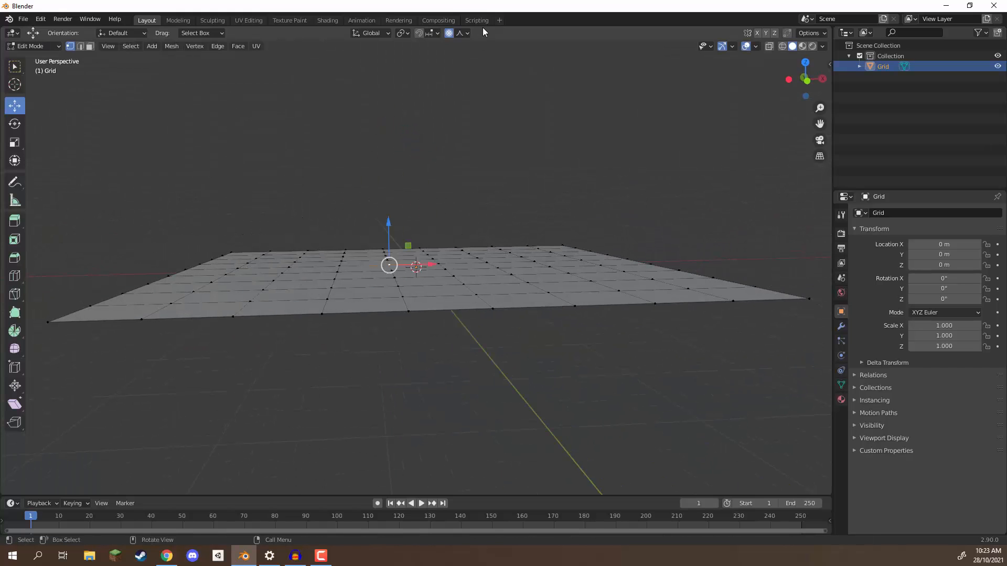
Try raising the vertex about 2.73 m along Z with Linear proportional falloff, and undo the move.
left_click(462, 33)
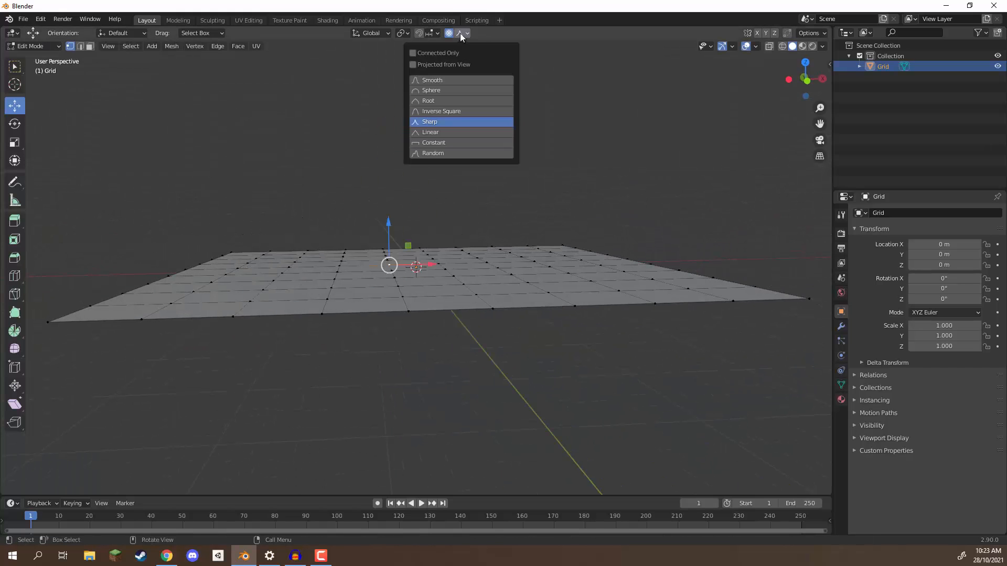
left_click(439, 131)
left_click_drag(389, 220, 391, 95)
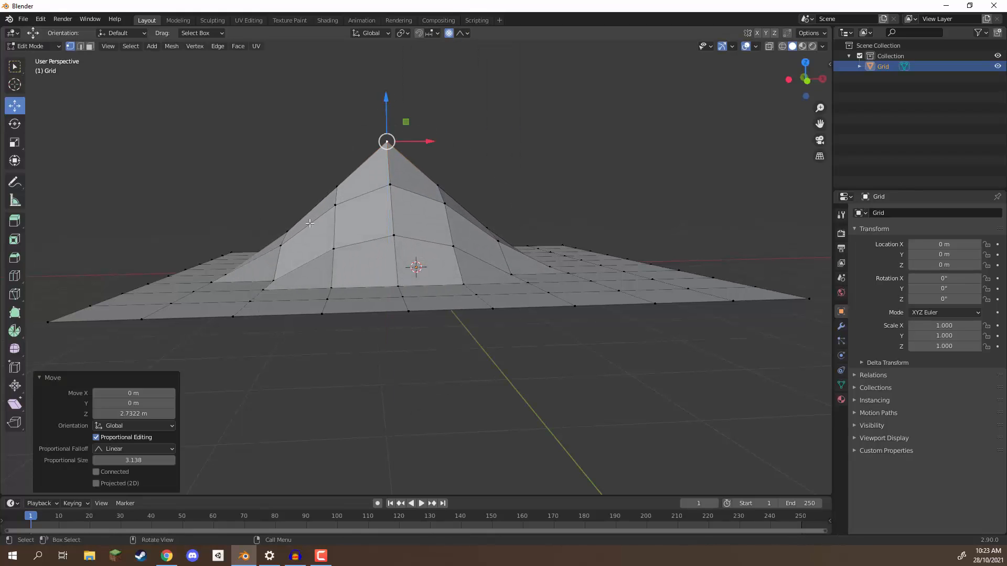
key("ctrl+z")
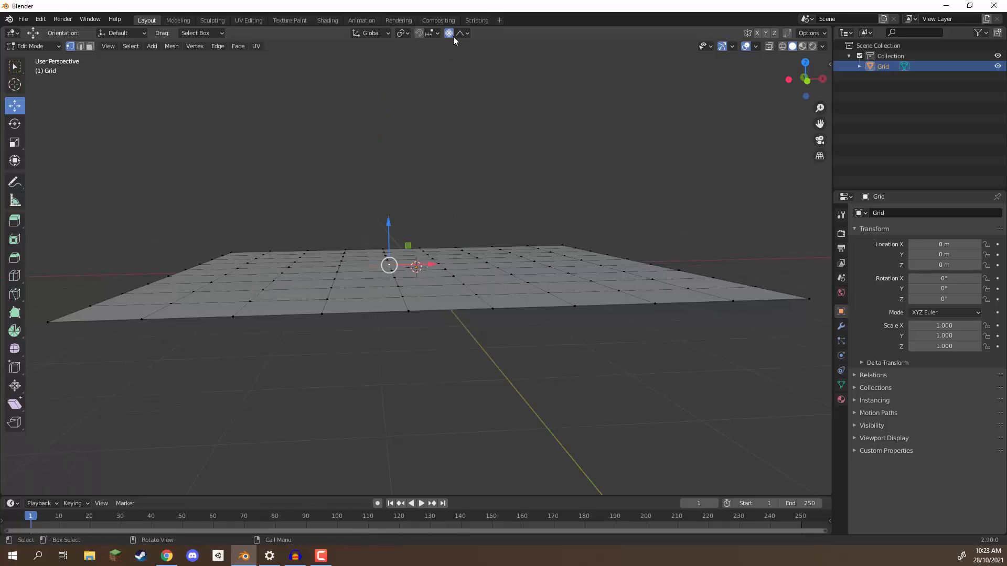
Try raising the vertex about 1.43 m along Z with Constant proportional falloff, and undo the move.
left_click(460, 34)
left_click(439, 144)
left_click_drag(393, 217, 391, 155)
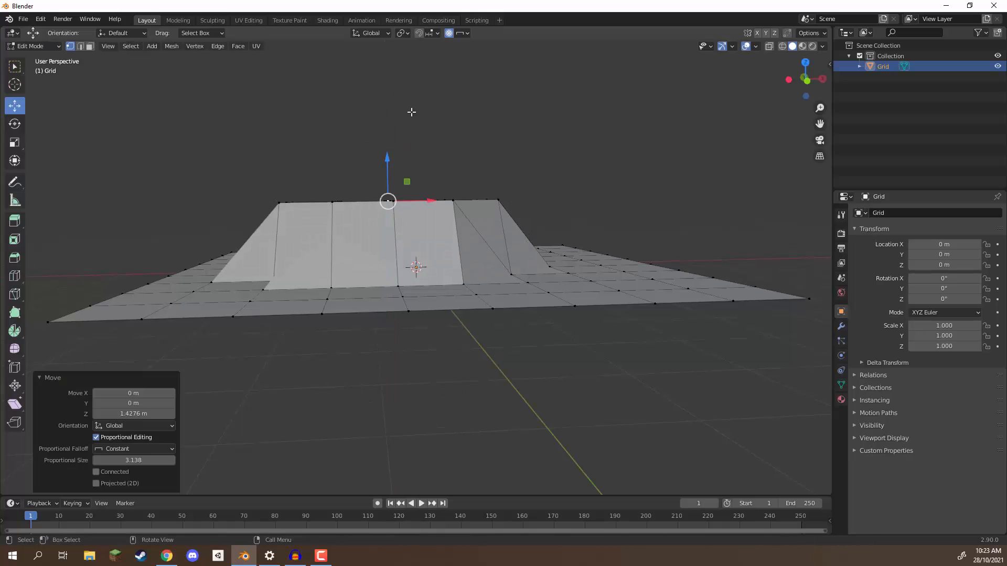
key("ctrl+z")
Switch the proportional falloff to Random, try raising the vertex along Z twice, and undo each move.
left_click(460, 33)
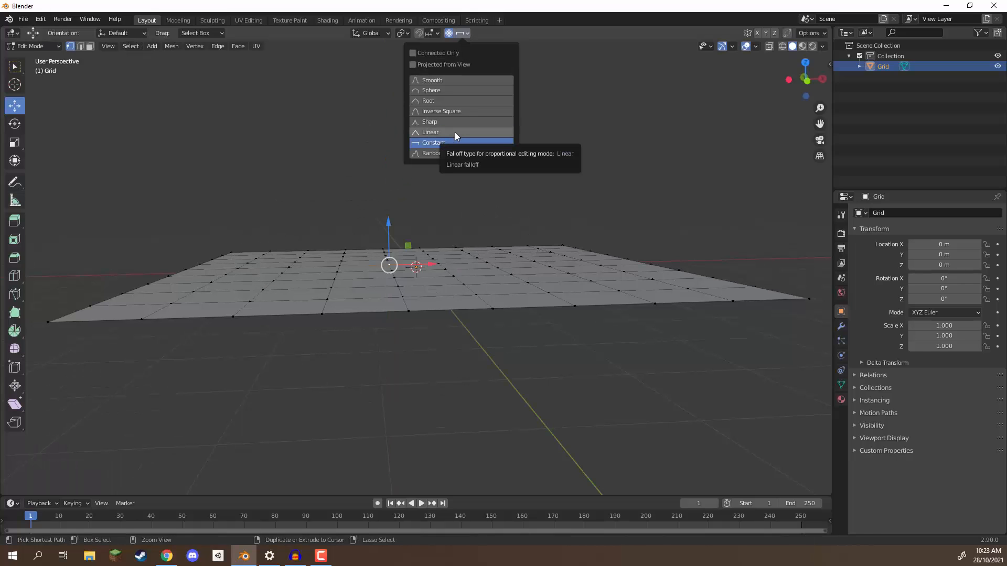
left_click(430, 156)
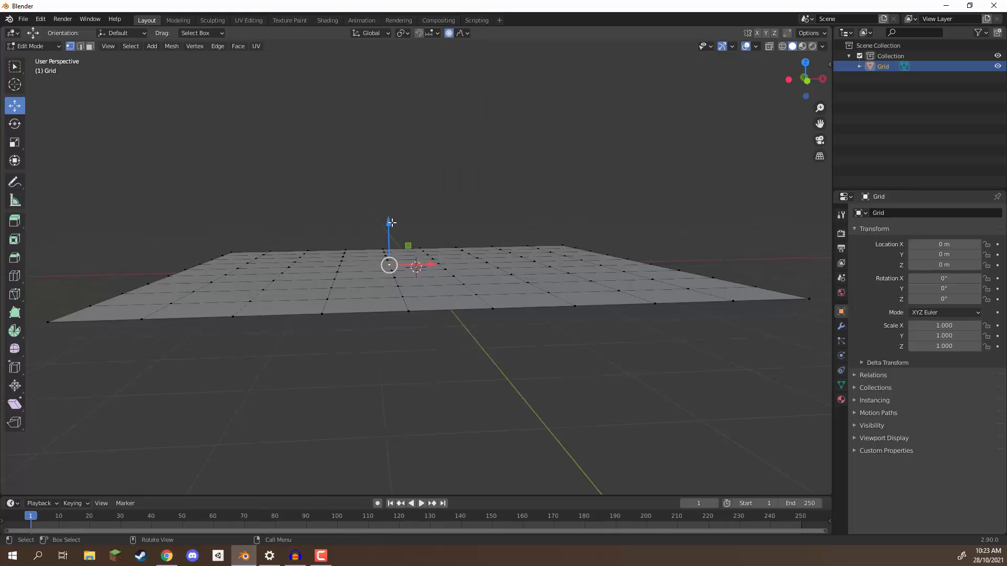
left_click_drag(390, 223, 391, 185)
key("ctrl+z")
left_click_drag(389, 223, 388, 121)
middle_click_drag(388, 121, 389, 228)
key("ctrl+z")
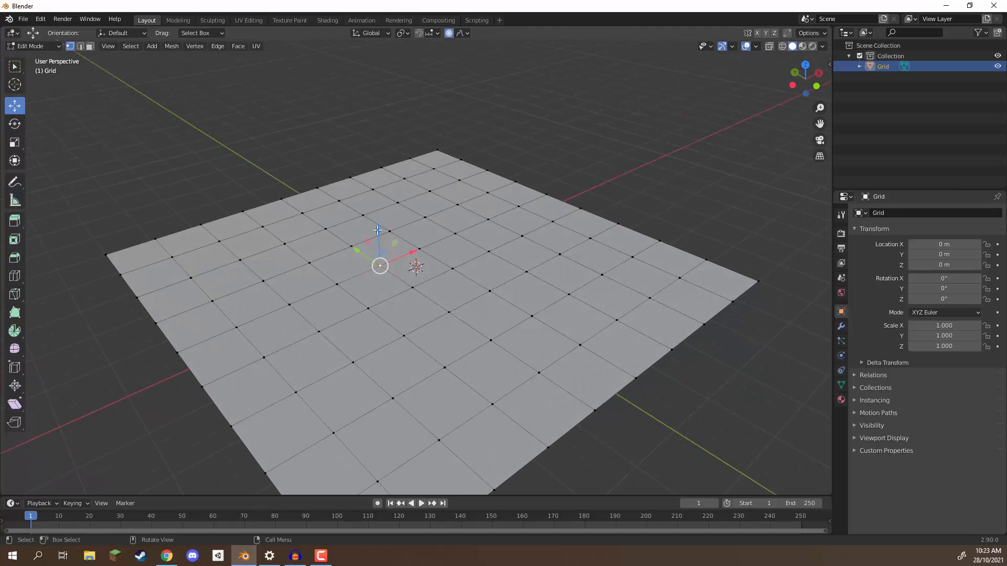
Try raising the vertex once more with Random falloff while varying the proportional size, and undo the move.
left_click_drag(380, 226, 371, 183)
scroll(370, 181, "down", 4)
left_click_drag(371, 182, 388, 163)
scroll(370, 180, "up", 5)
scroll(370, 180, "down", 6)
key("ctrl+z")
Try raising an L-shaped chain of nine vertices about 0.84 m along Z with Smooth falloff and proportional size about 2.59, and undo it.
left_click(465, 35)
left_click(432, 83)
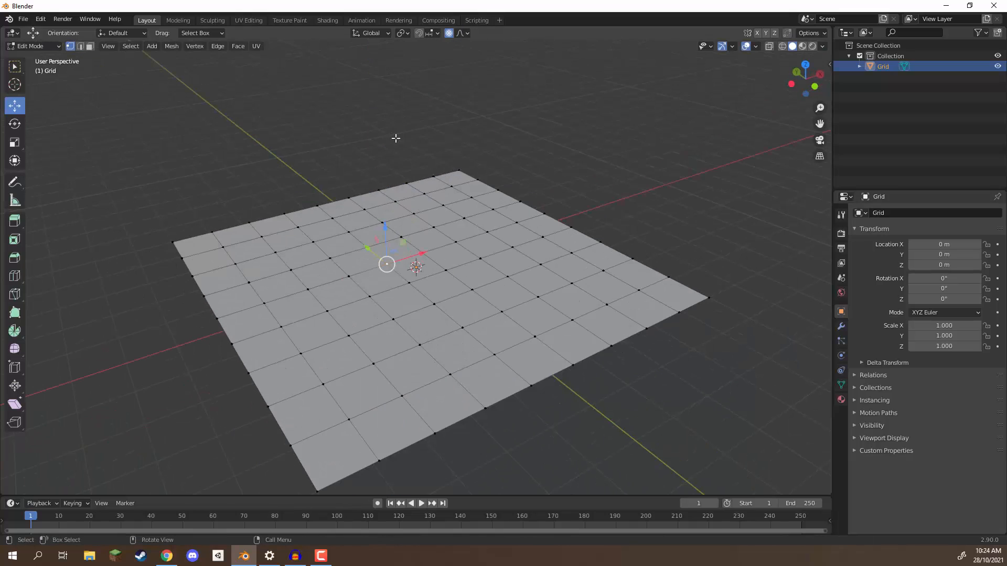
scroll(406, 151, "up", 1)
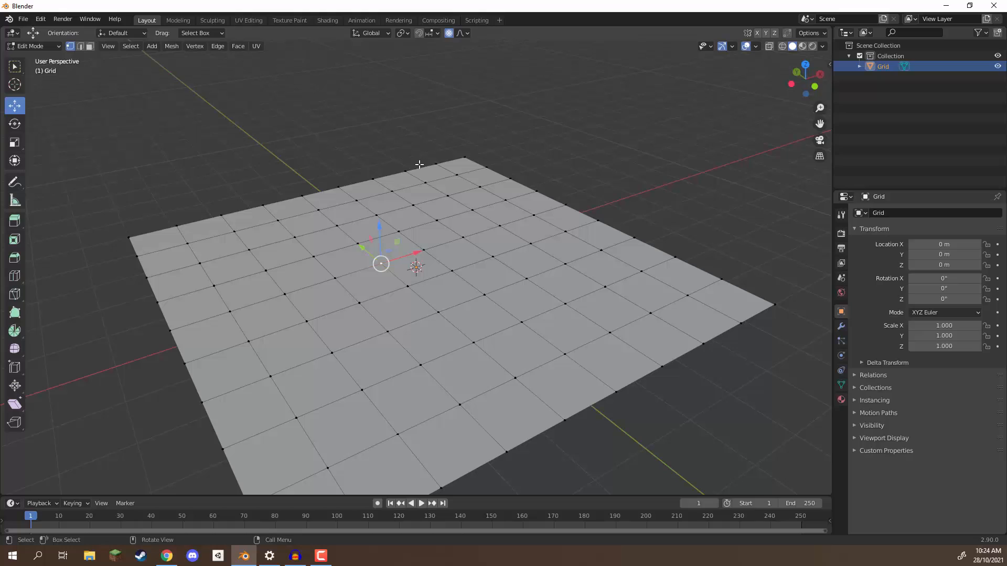
left_click(296, 239)
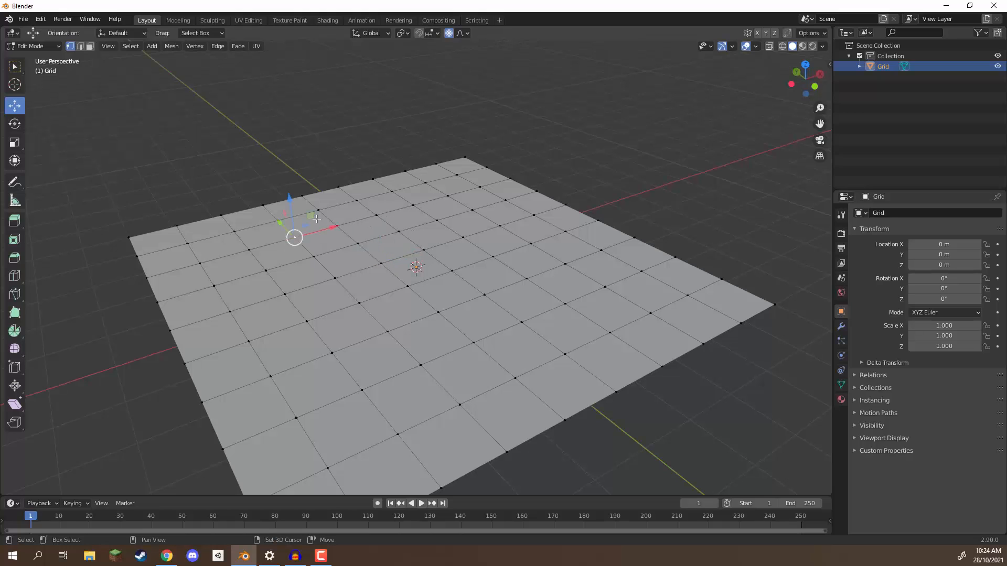
left_click(337, 226, "shift")
left_click(377, 215, "shift")
left_click(413, 205, "shift")
left_click(437, 221, "shift")
left_click(463, 237, "shift")
left_click(492, 257, "shift")
left_click(526, 279, "shift")
left_click(564, 304, "shift")
middle_click_drag(574, 310, 487, 274)
left_click_drag(418, 205, 418, 166)
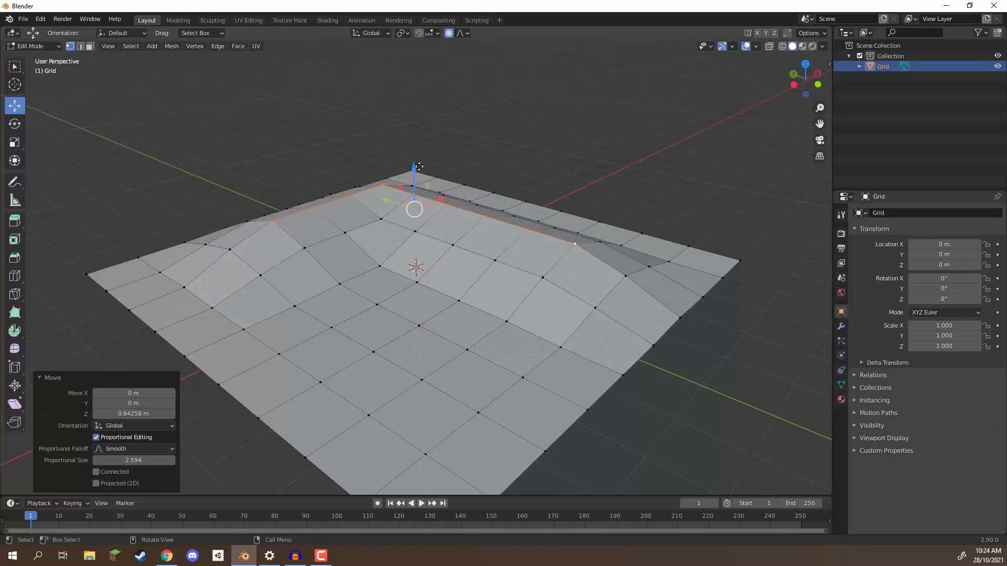
key("ctrl+z")
Switch to edge selection, try raising four scattered edges of the grid along Z, and undo the move.
left_click(80, 46)
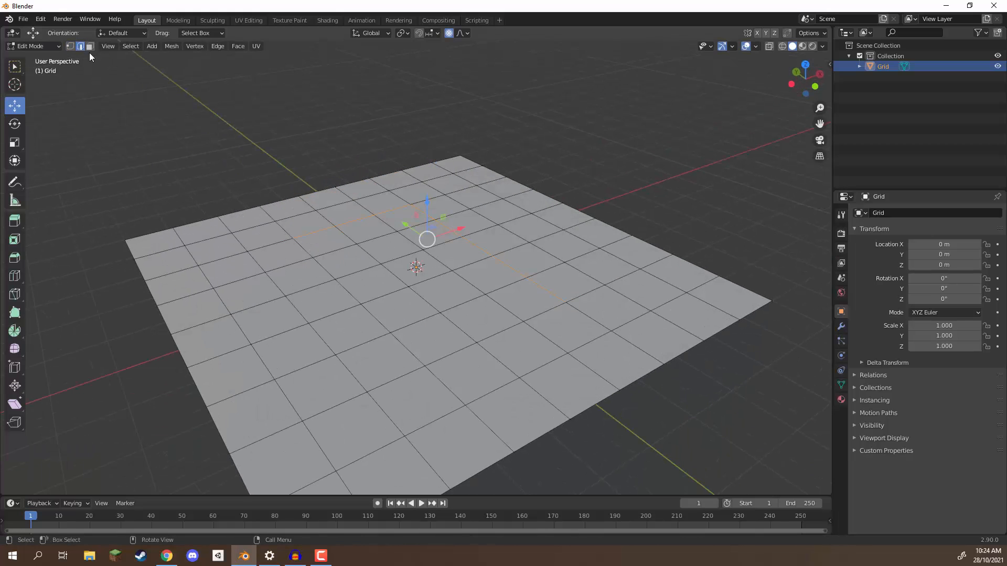
left_click(336, 264)
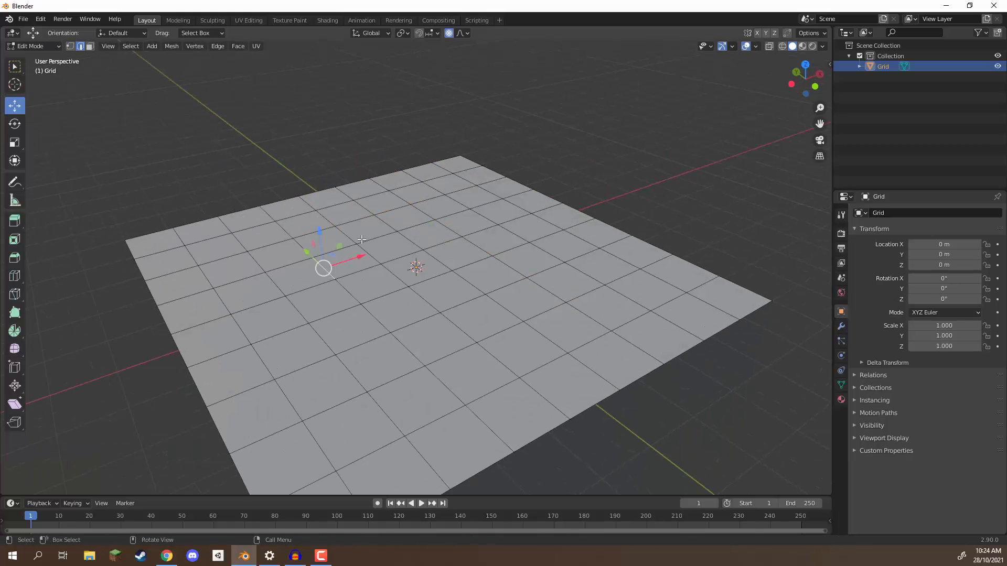
left_click(513, 310, "shift")
left_click(342, 367, "shift")
left_click(626, 279, "shift")
left_click_drag(427, 239, 422, 215)
middle_click_drag(423, 216, 505, 226)
key("ctrl+z")
Switch to face selection, try raising three separate faces of the grid along Z, and undo the move.
left_click(90, 48)
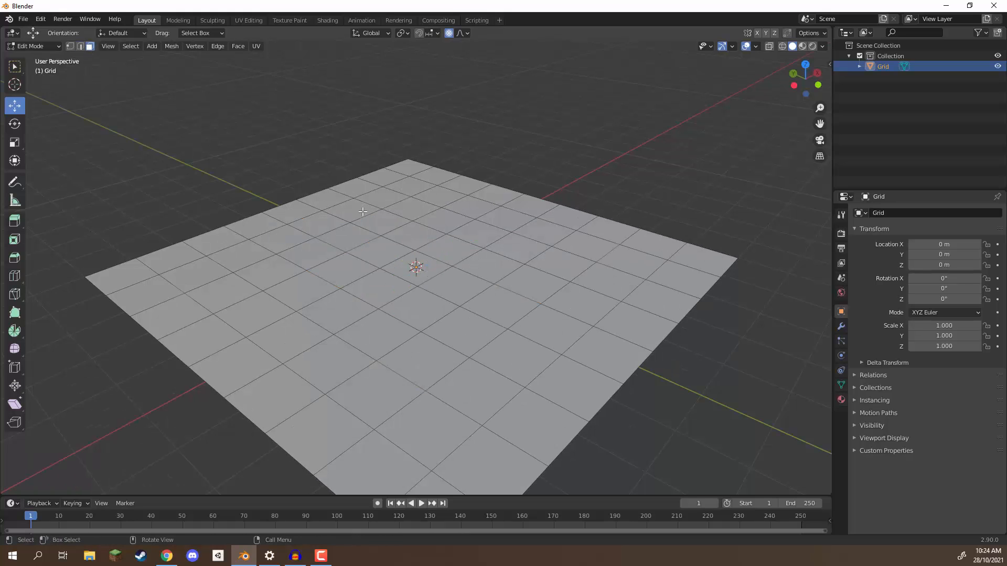
left_click(372, 225)
left_click(586, 245, "shift")
left_click(378, 335, "shift")
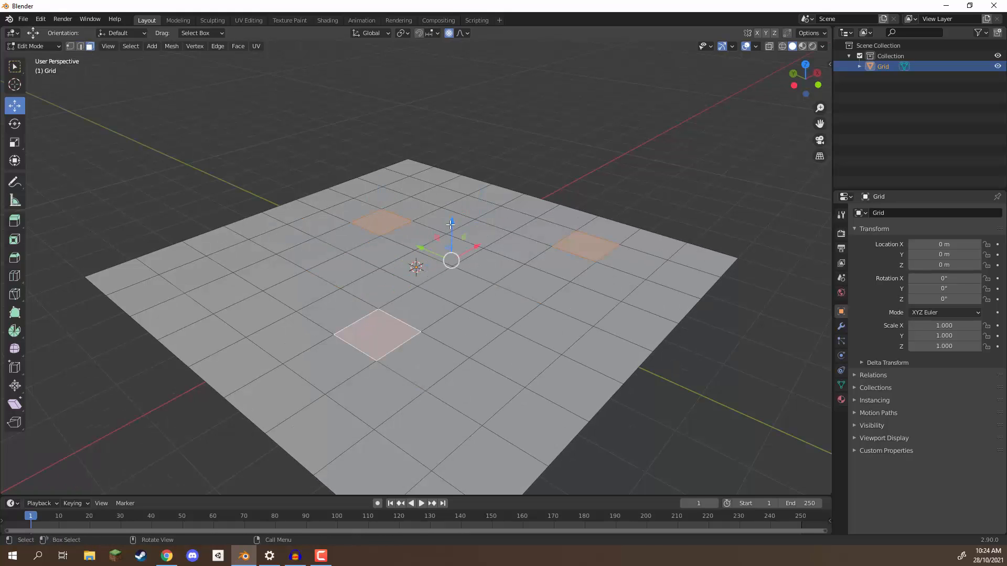
left_click_drag(450, 224, 450, 194)
key("ctrl+z")
middle_click_drag(450, 194, 407, 165)
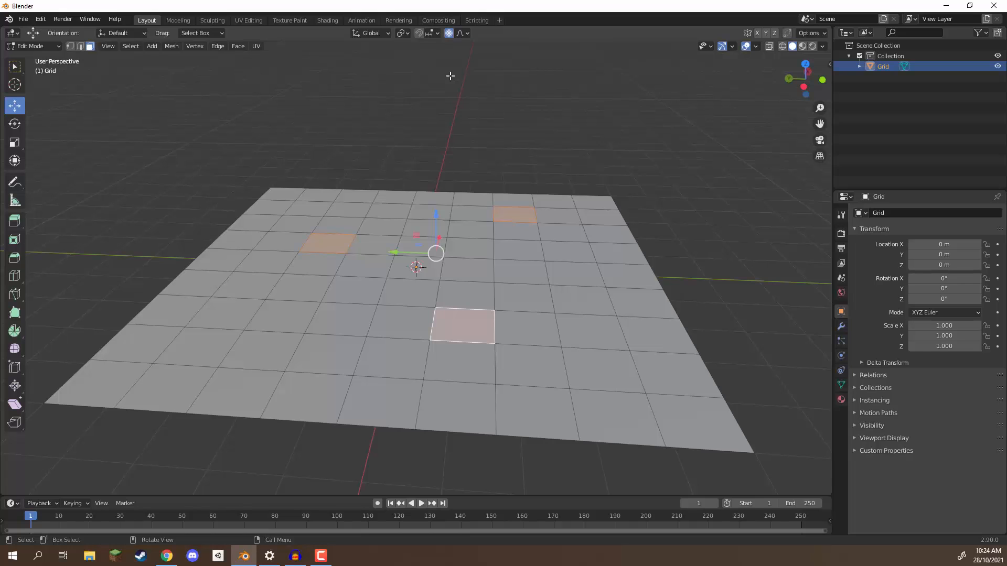
Set the proportional falloff to Sharp, try raising a single face about 0.65 m along Z, and undo the move.
left_click(465, 34)
left_click(439, 117)
left_click(326, 244)
left_click_drag(313, 225, 316, 204)
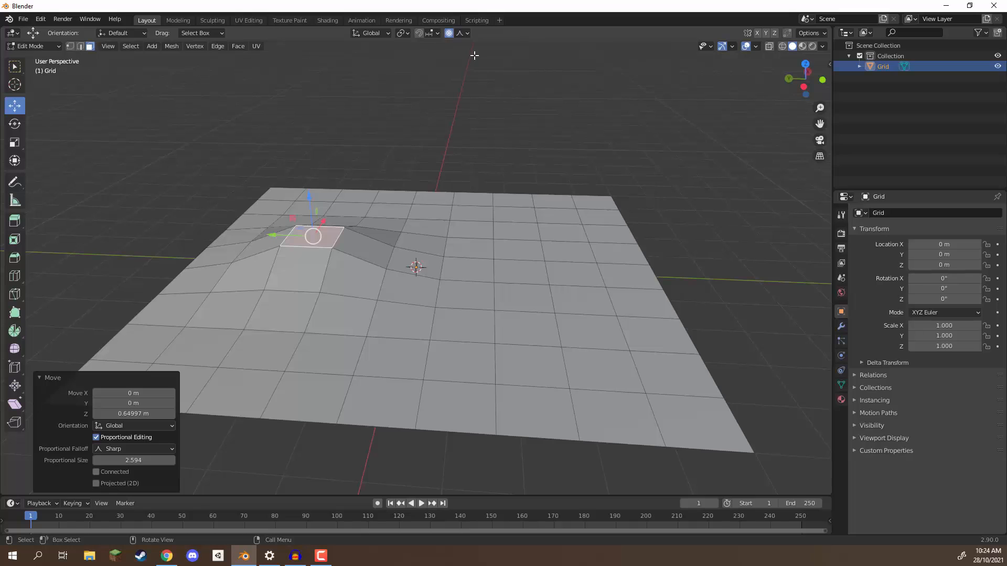
key("ctrl+z")
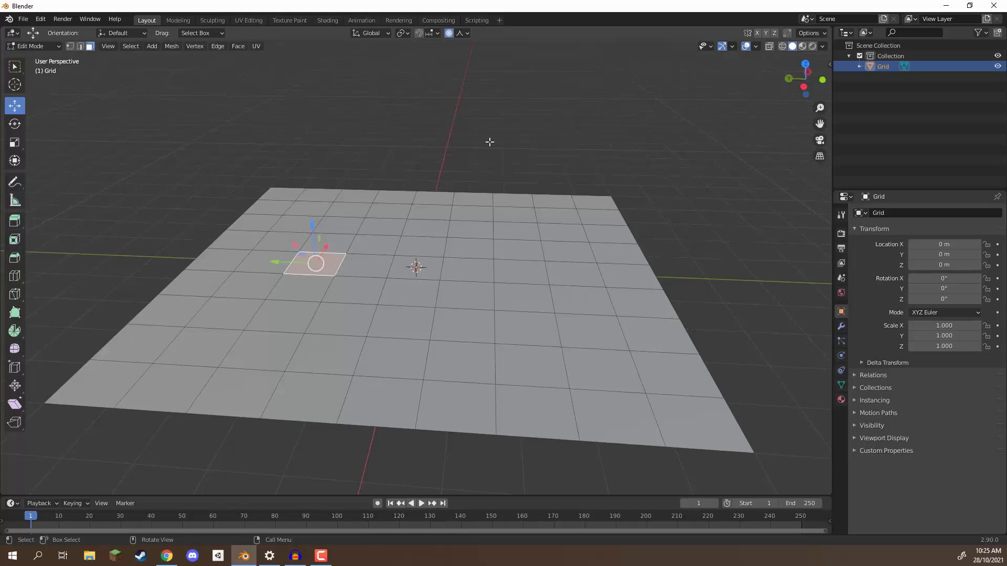
middle_click_drag(490, 142, 439, 166)
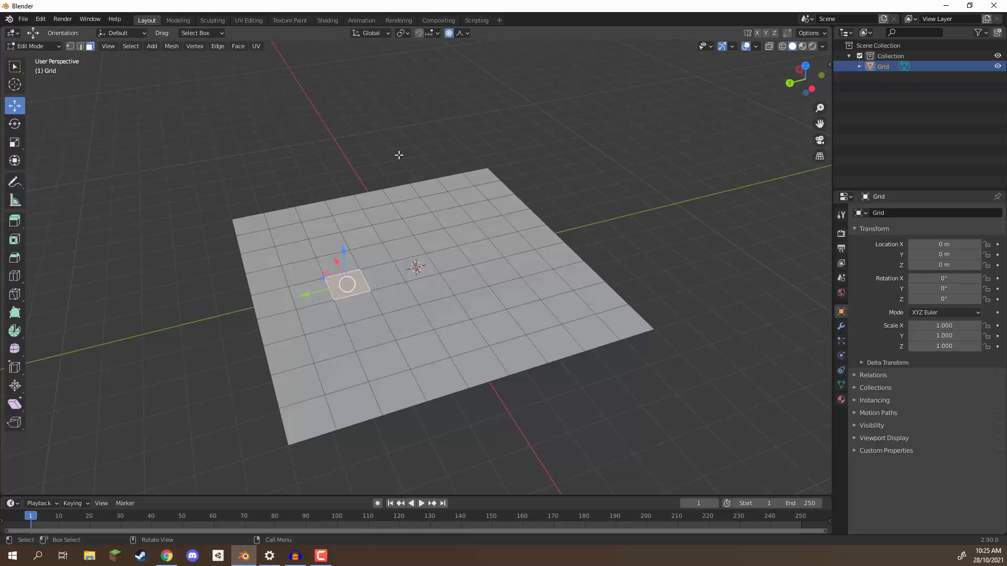
middle_click_drag(398, 155, 381, 179)
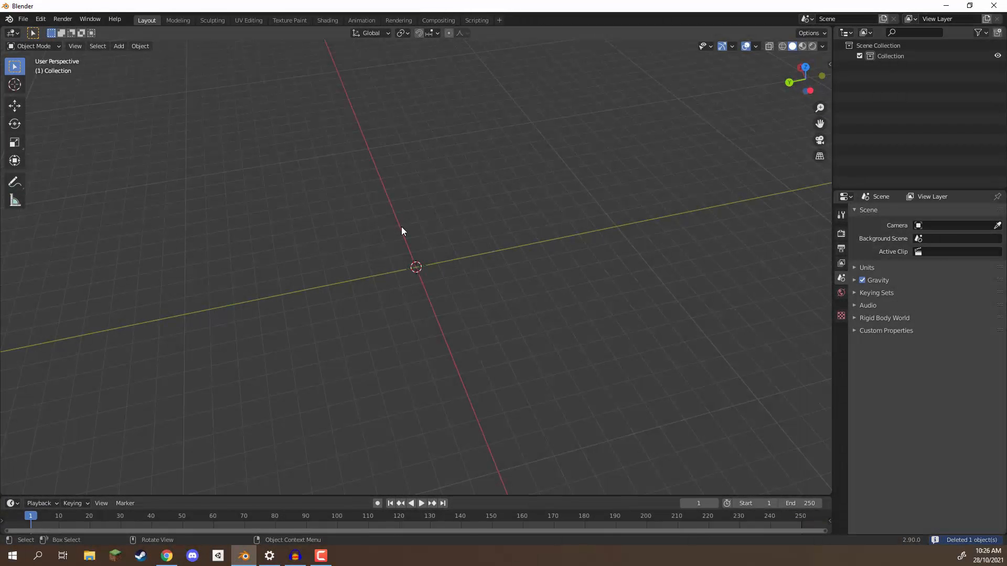
Add a mesh grid with 100 X subdivisions, 100 Y subdivisions and a size of 50 m.
left_click(120, 45)
mouse_move(128, 57)
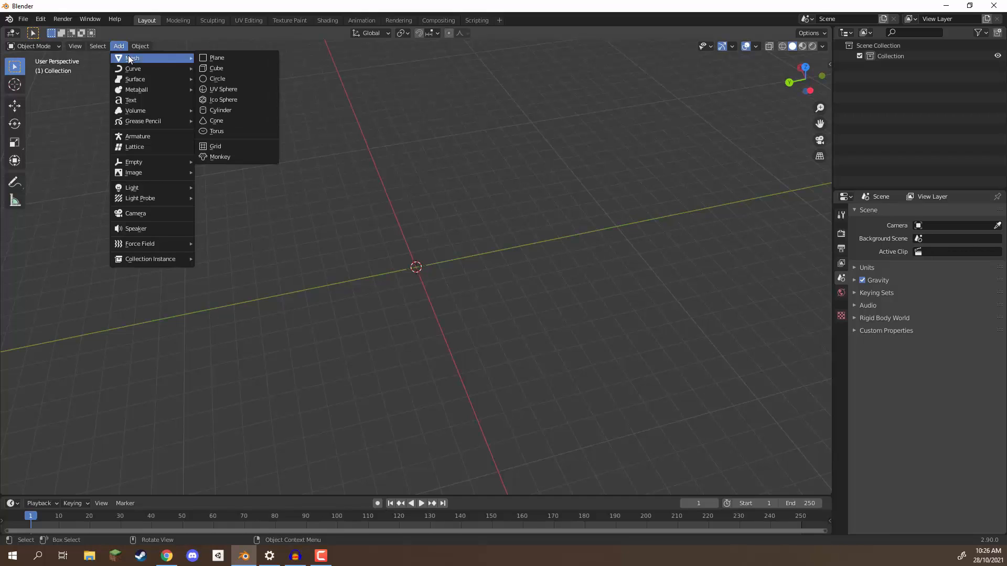
left_click(231, 146)
left_click(121, 375)
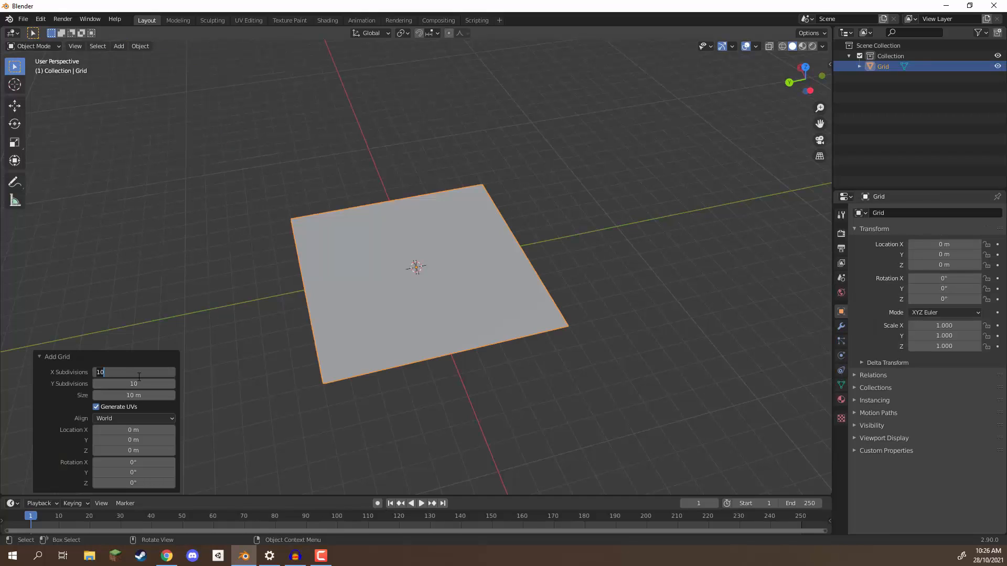
type("100")
key("Tab")
key("Tab")
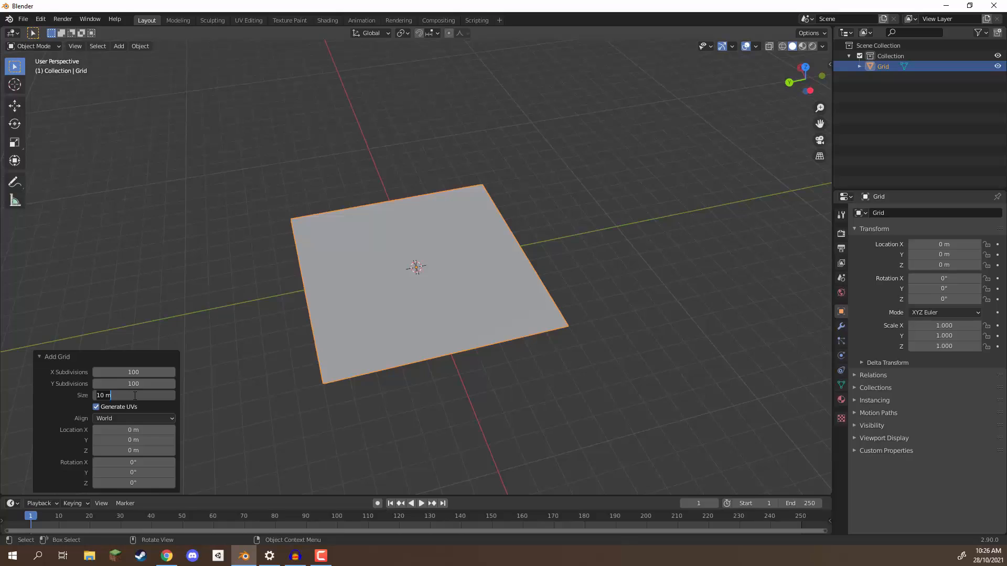
type("50")
key("Return")
scroll(343, 251, "down", 6)
Enter Edit Mode on the new grid, switch to vertex selection and deselect all vertices.
left_click(265, 164)
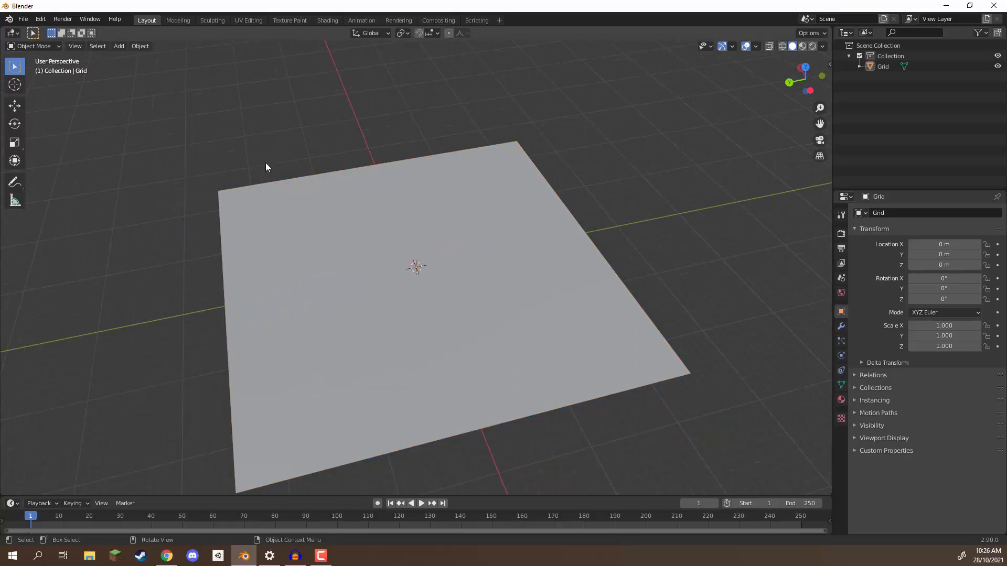
left_click(316, 261)
key("Tab")
middle_click_drag(316, 261, 525, 183)
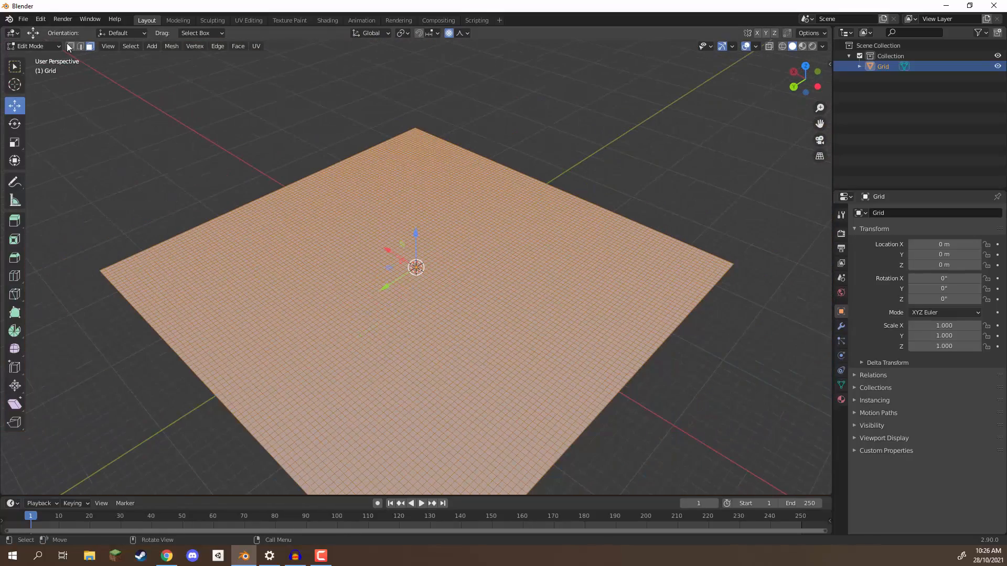
left_click(70, 46)
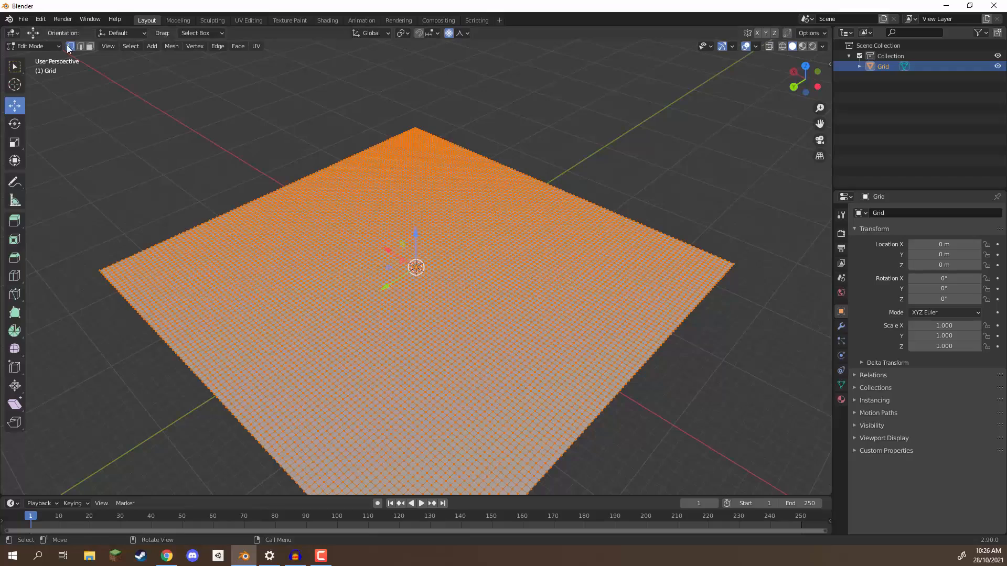
key("alt+a")
Select twelve vertices scattered across the grid, including ones near its four corners.
middle_click_drag(305, 86, 321, 141)
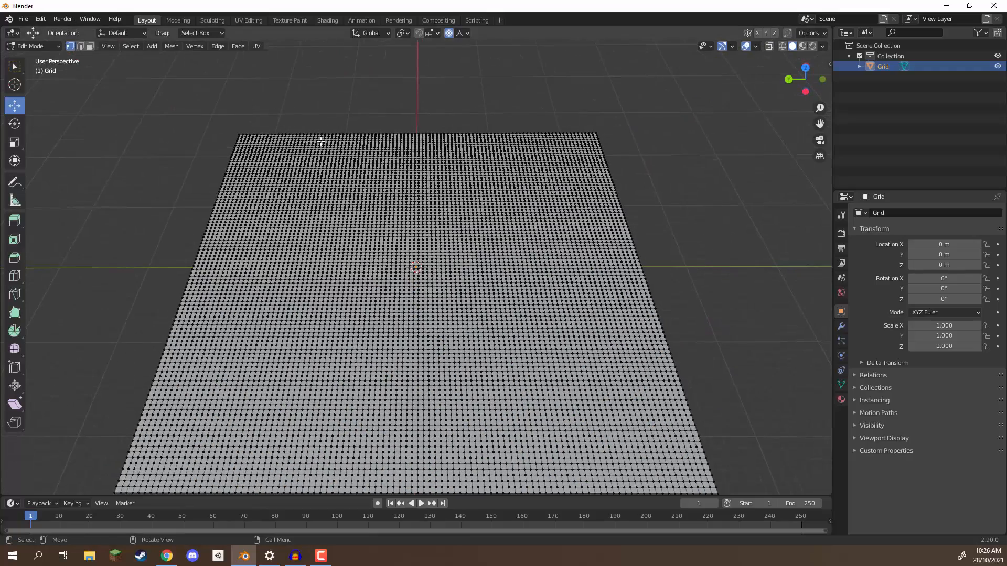
left_click(250, 145)
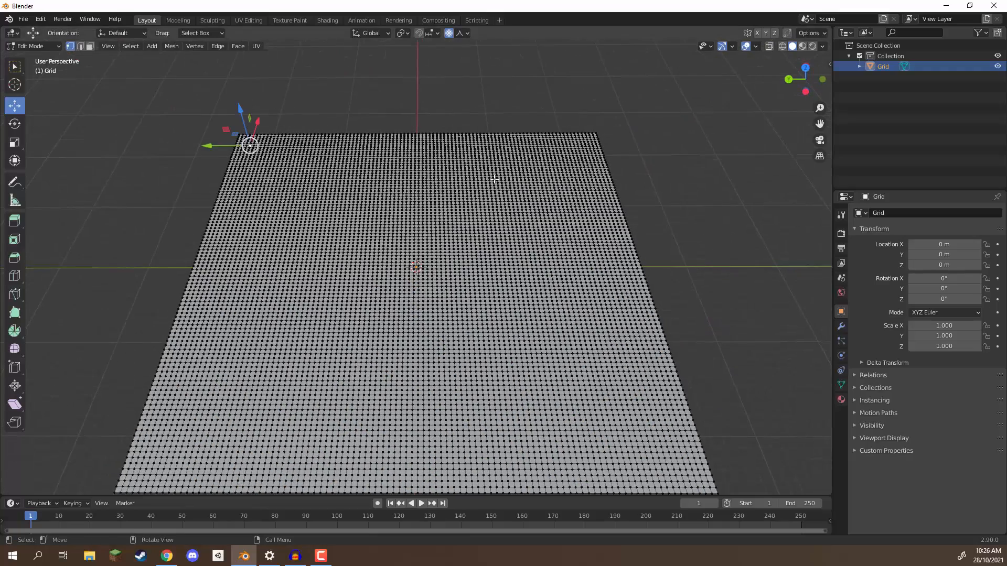
left_click(573, 150, "shift")
middle_click_drag(427, 195, 529, 181)
left_click(584, 186, "shift")
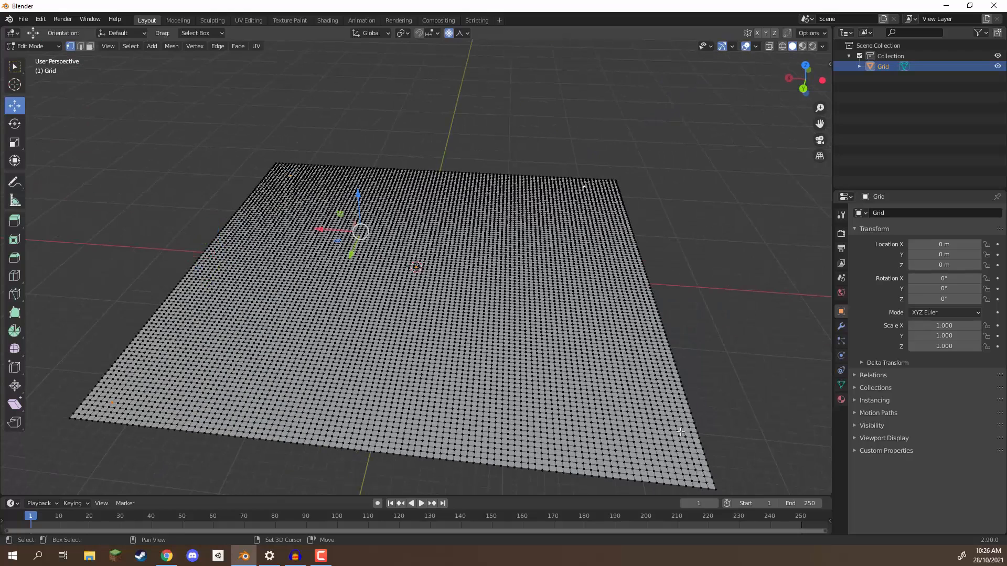
left_click(652, 445, "shift")
left_click(599, 231, "shift")
left_click(376, 179, "shift")
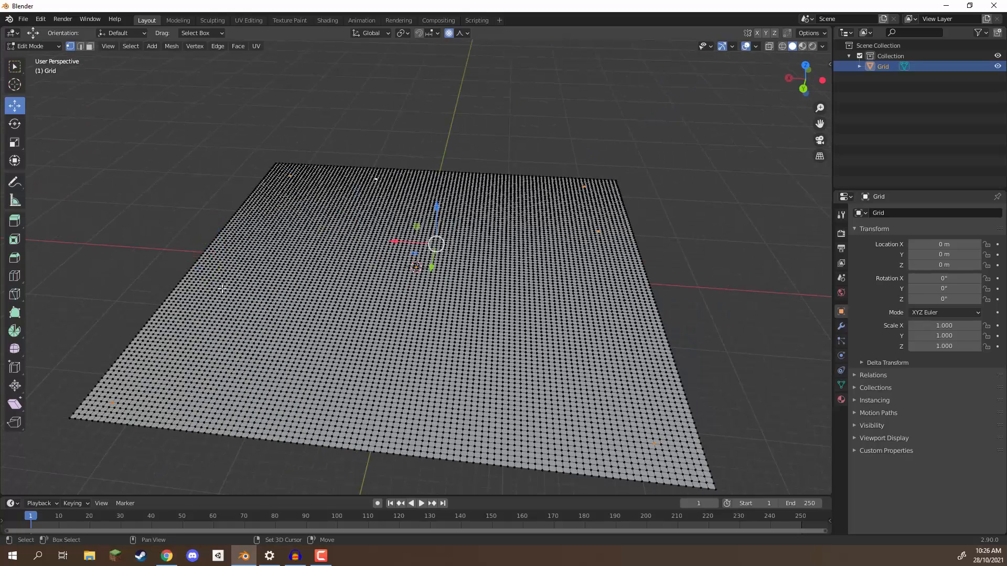
left_click(206, 317, "shift")
left_click(533, 417, "shift")
left_click(265, 414, "shift")
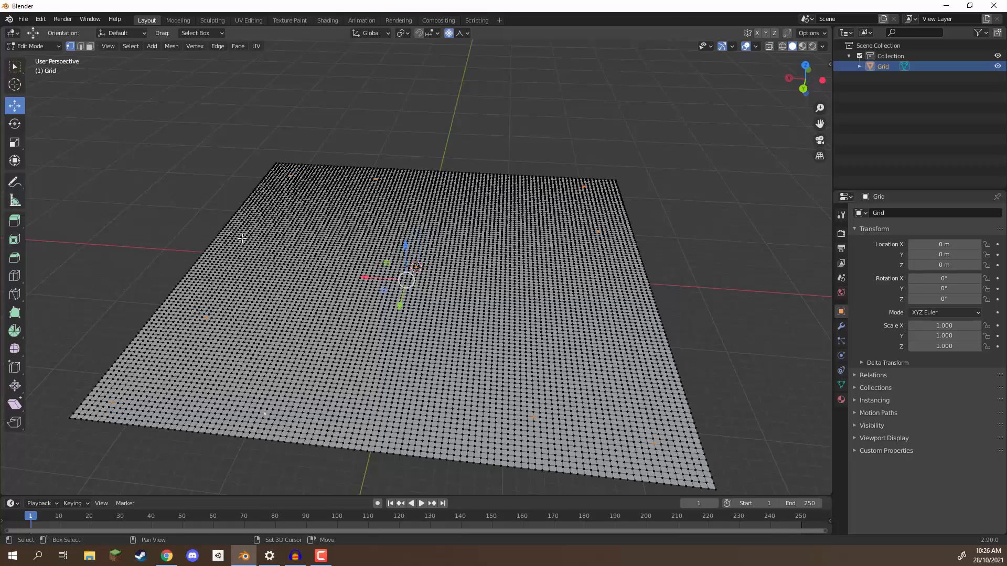
left_click(259, 224, "shift")
left_click(507, 203, "shift")
left_click(607, 326, "shift")
Try to raise the scattered selected vertices along Z with Sharp falloff, and cancel the move.
middle_click_drag(608, 325, 426, 266)
left_click_drag(414, 230, 410, 195)
right_click(410, 195)
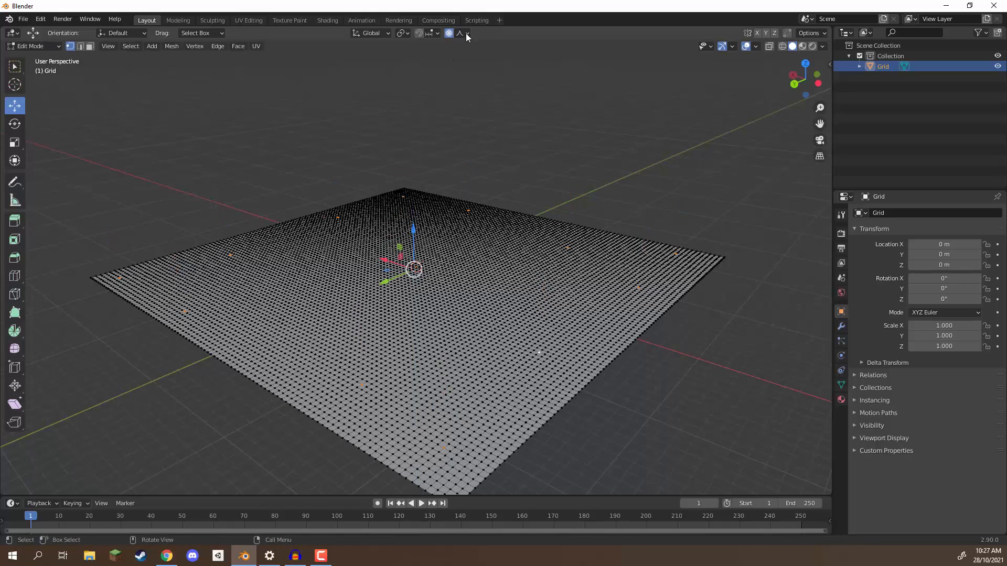
Raise the scattered selected vertices along Z into rounded hills using Smooth proportional falloff, adjusting the influence radius.
left_click(466, 33)
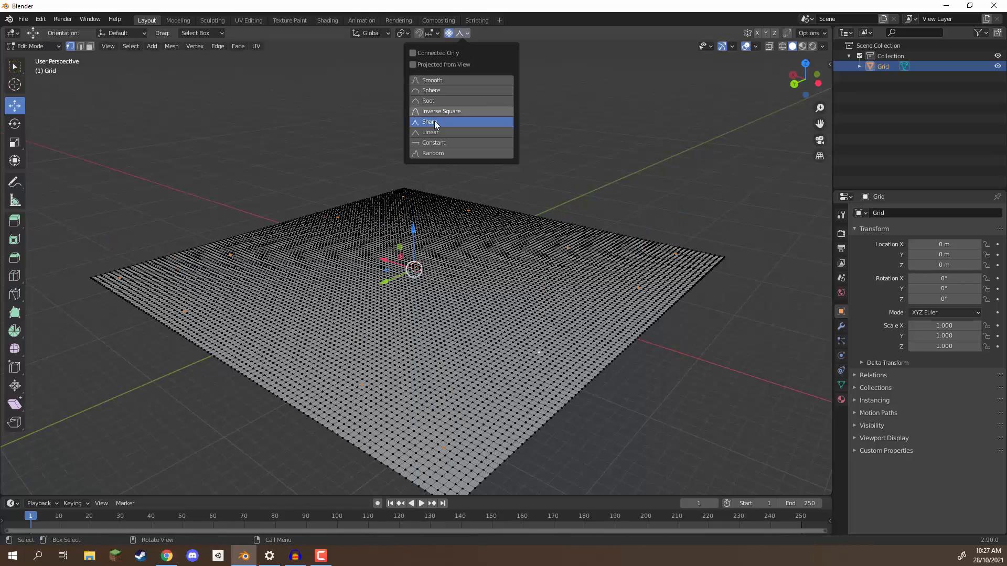
left_click(433, 80)
left_click_drag(415, 226, 416, 205)
scroll(413, 198, "down", 4)
scroll(413, 197, "down", 7)
Select nine new vertices spread around the terrain's outer edges, in the dips between the rounded hills.
middle_click_drag(416, 204, 385, 183)
left_click(281, 152)
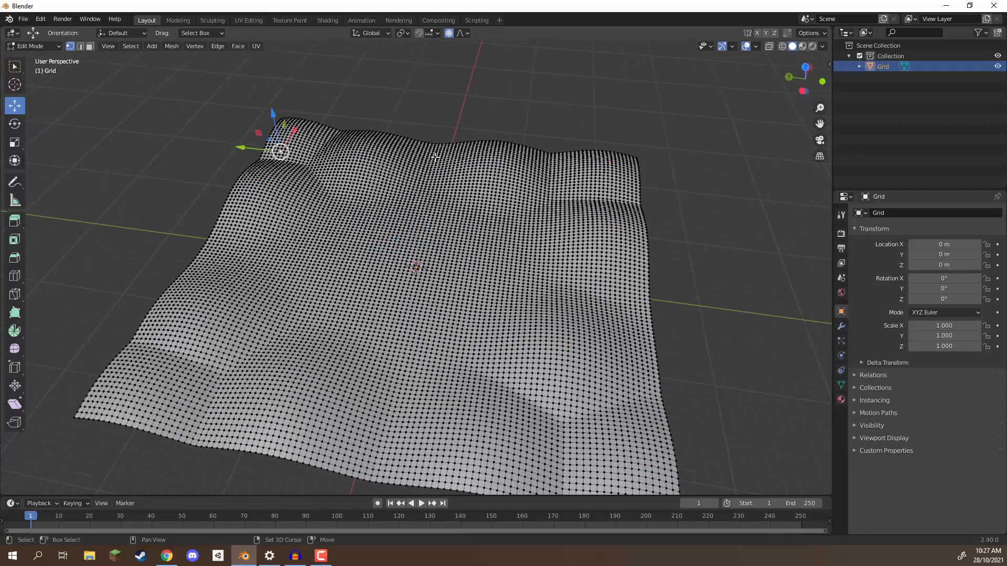
left_click(352, 153)
left_click(417, 155)
left_click(612, 196, "shift")
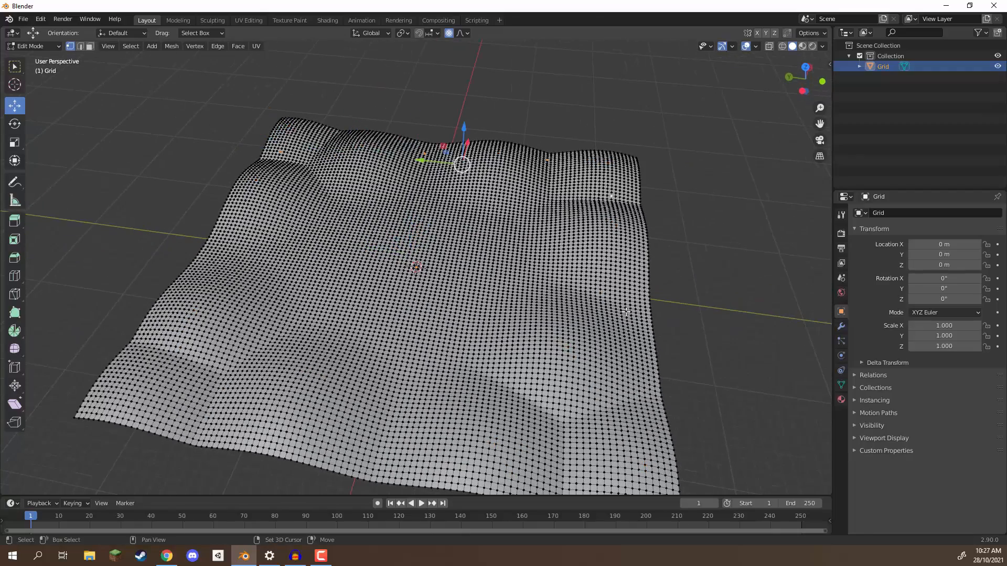
left_click(625, 312, "shift")
left_click(564, 448, "shift")
left_click(152, 334, "shift")
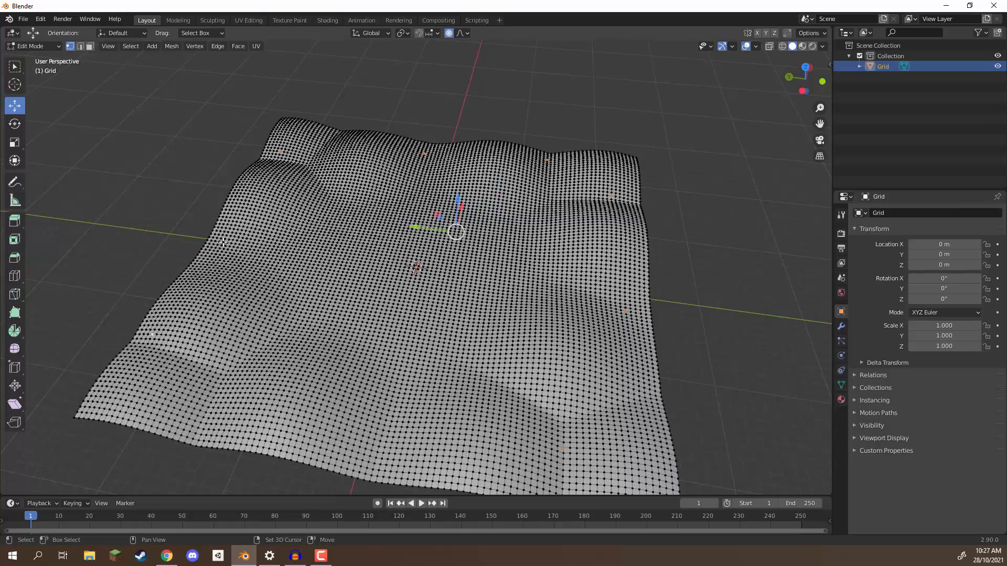
left_click(224, 242, "shift")
middle_click_drag(414, 423, 435, 262)
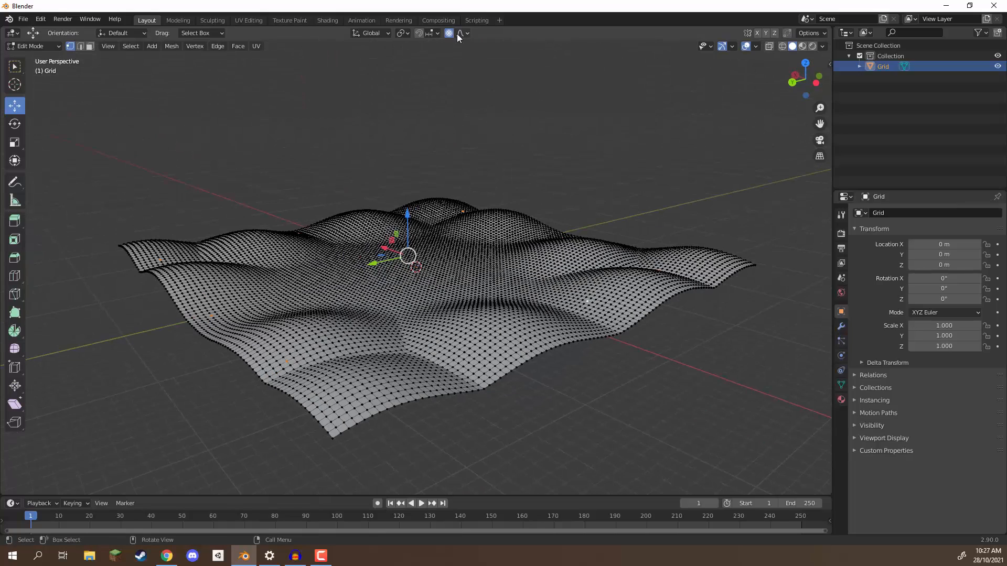
Raise the nine selected edge vertices along Z into pointed peaks using Sharp proportional falloff.
left_click(461, 33)
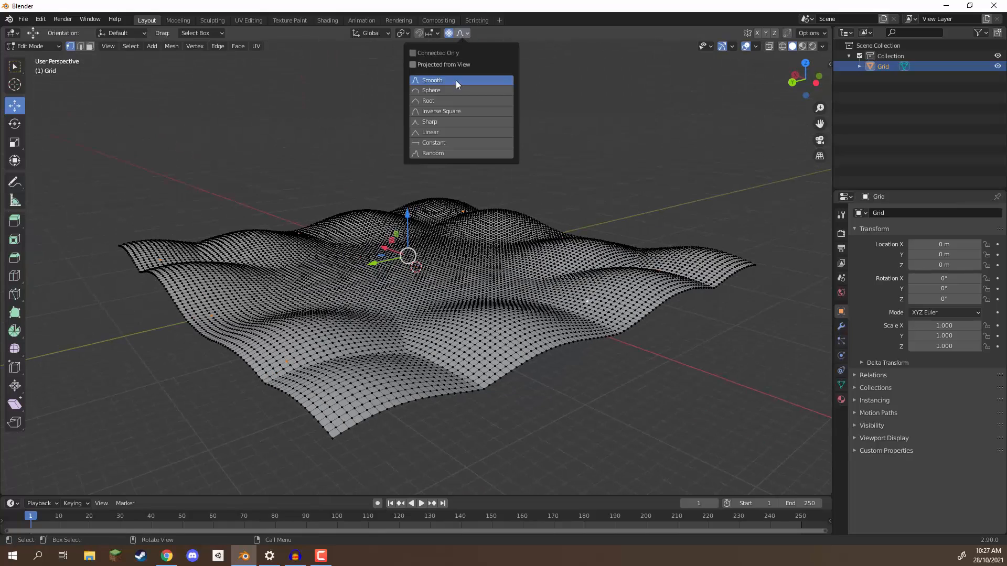
left_click(430, 122)
left_click_drag(408, 214, 420, 167)
scroll(420, 163, "up", 1)
Select nine vertices along the terrain's outer edges, in the gaps between the pointed peaks.
middle_click_drag(420, 167, 263, 165)
left_click(256, 170)
left_click(331, 148, "shift")
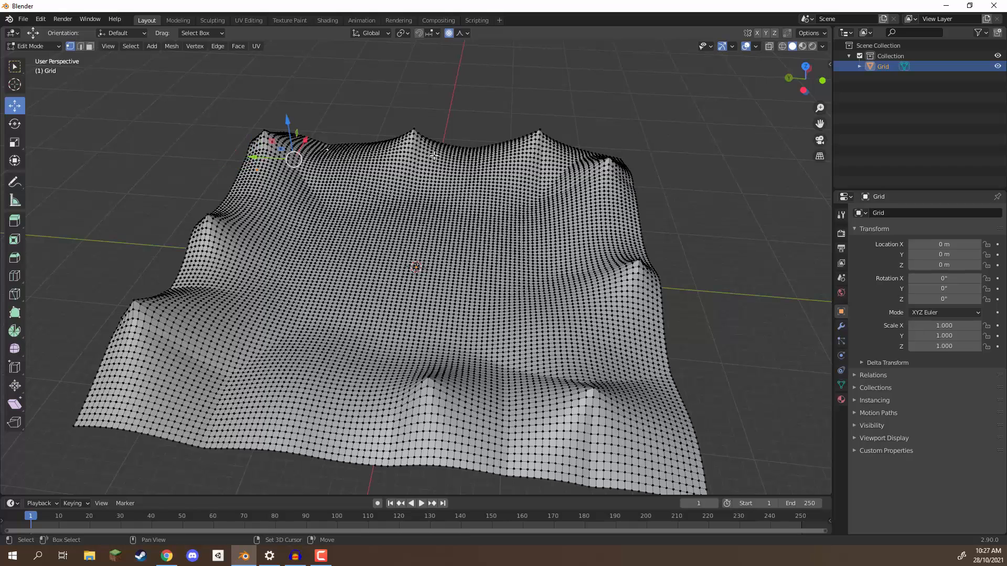
left_click(454, 152, "shift")
left_click(552, 169, "shift")
left_click(612, 244, "shift")
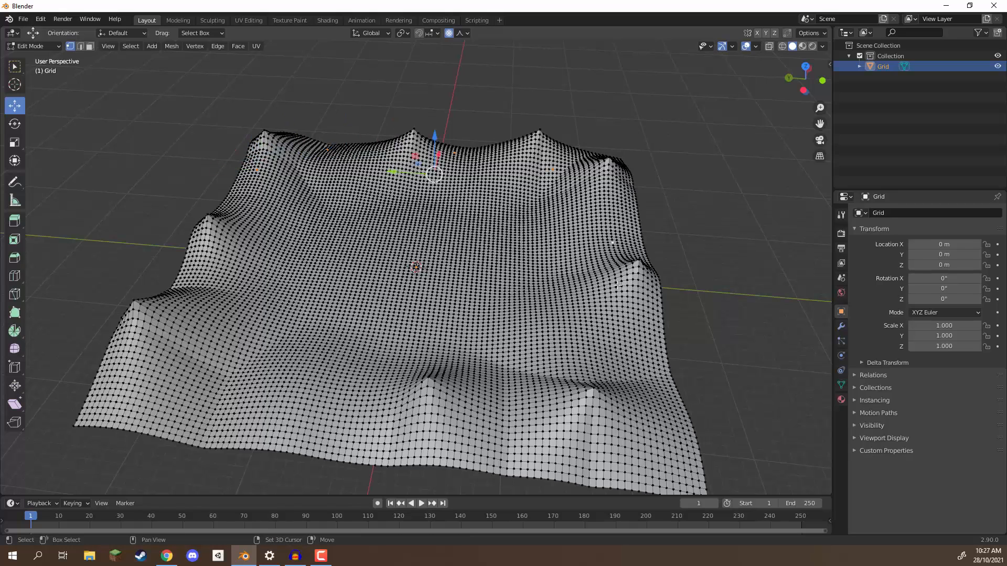
left_click(638, 370, "shift")
left_click(465, 426, "shift")
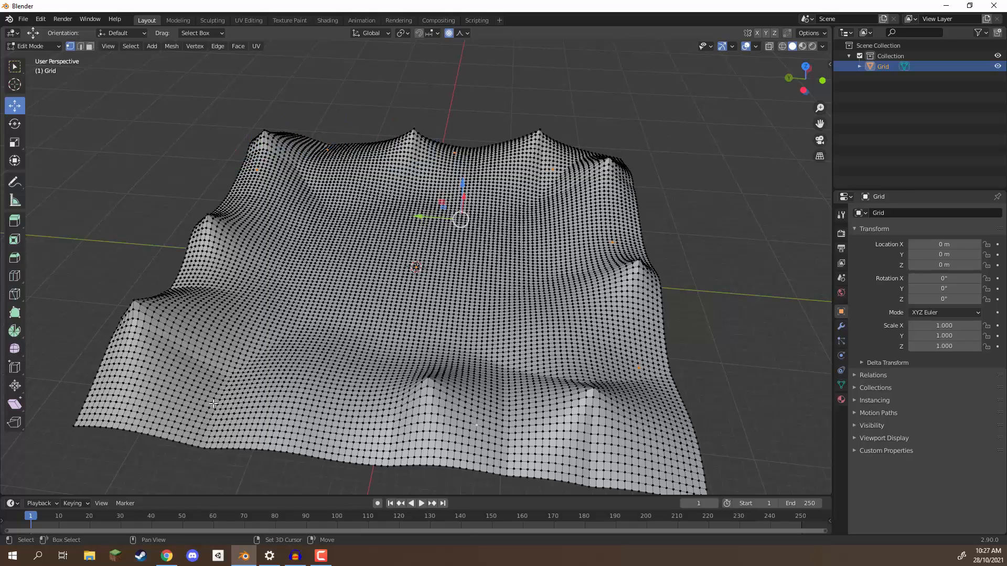
left_click(103, 382, "shift")
left_click(183, 271, "shift")
Add ten more vertices to the selection, spread along the near edge and slightly inside the ring of peaks.
left_click(197, 405, "shift")
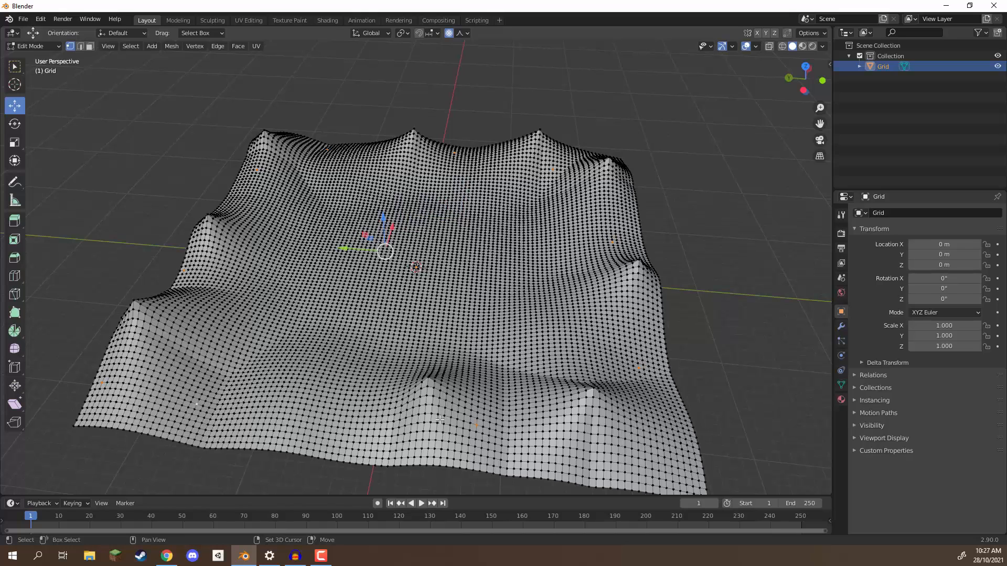
left_click(438, 423, "shift")
left_click(308, 416, "shift")
left_click(256, 207, "shift")
left_click(317, 149, "shift")
left_click(394, 171, "shift")
left_click(518, 168, "shift")
left_click(541, 222, "shift")
left_click(607, 357, "shift")
left_click(587, 266, "shift")
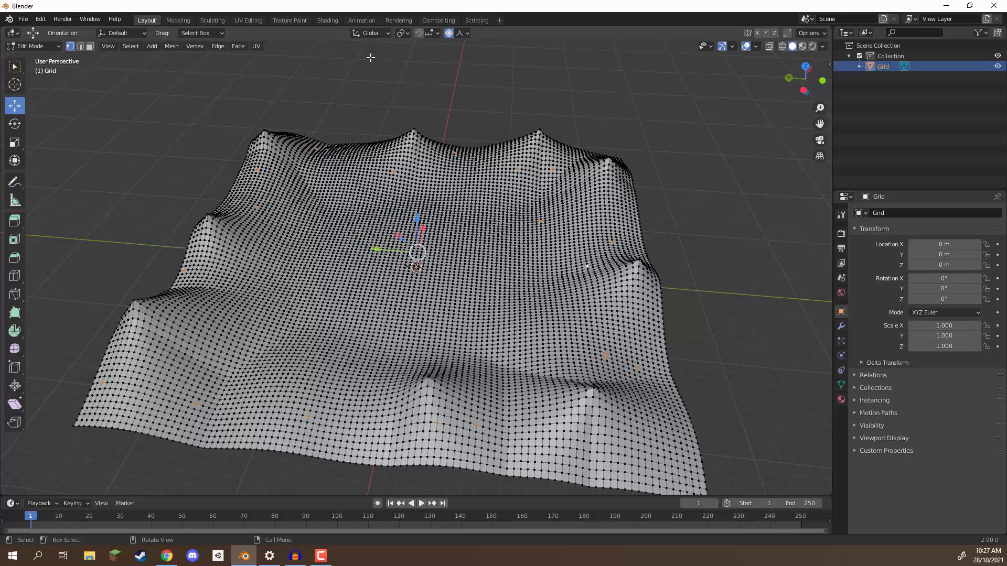
Raise the selected vertices slightly along Z with Random proportional falloff to roughen the terrain surface, and deselect them.
left_click(462, 34)
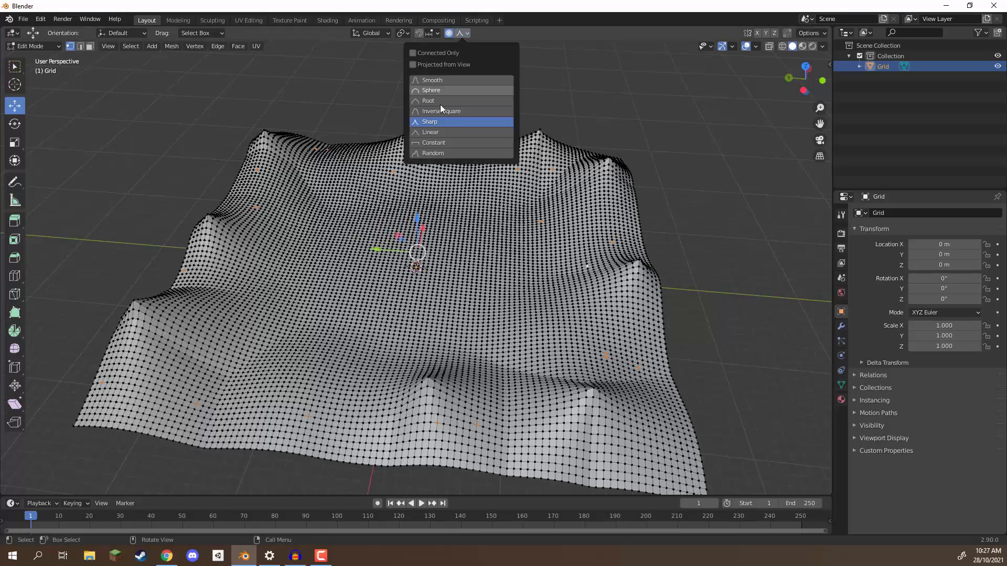
left_click(433, 154)
middle_click_drag(364, 114, 361, 133)
left_click_drag(417, 208, 420, 202)
scroll(419, 197, "up", 6)
scroll(422, 205, "down", 8)
left_click(518, 140)
Return to Object Mode and inspect the shaped terrain from several sides.
mouse_move(402, 194)
middle_mouse_down()
mouse_move(462, 194)
mouse_move(345, 203)
mouse_move(396, 201)
middle_mouse_up()
key("Tab")
scroll(462, 194, "up", 3)
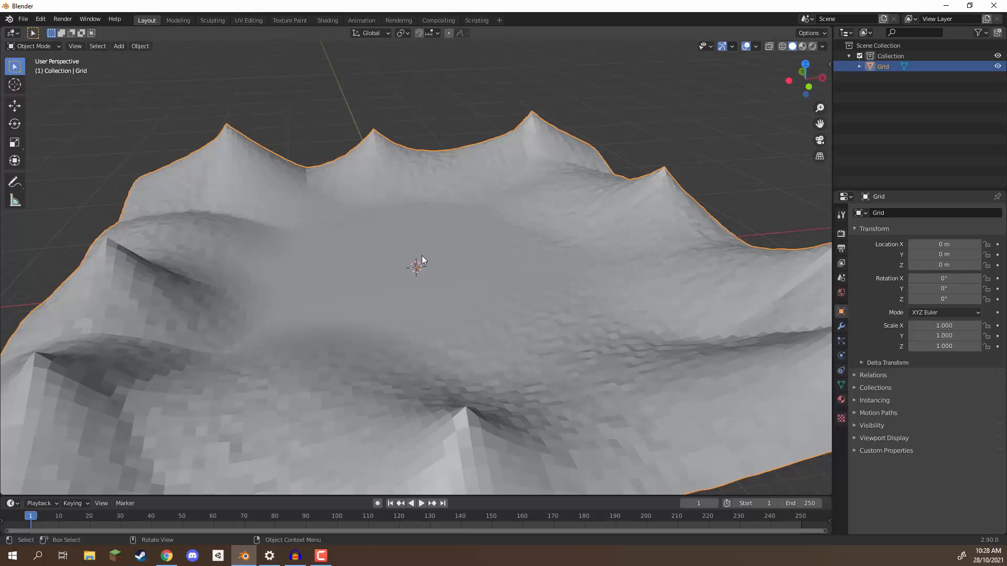
middle_click_drag(422, 257, 304, 208)
middle_click_drag(509, 223, 471, 270)
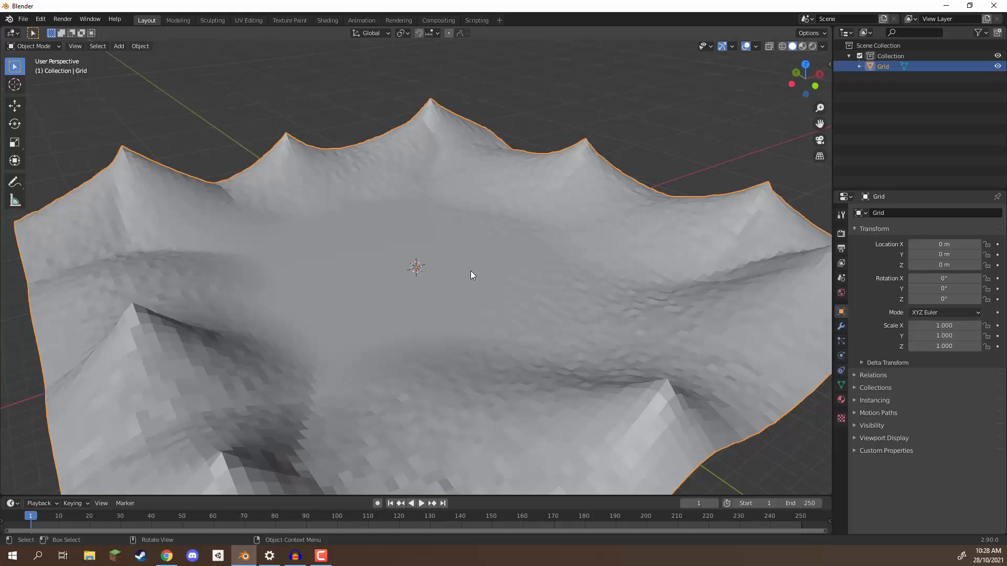
middle_click_drag(404, 220, 462, 181)
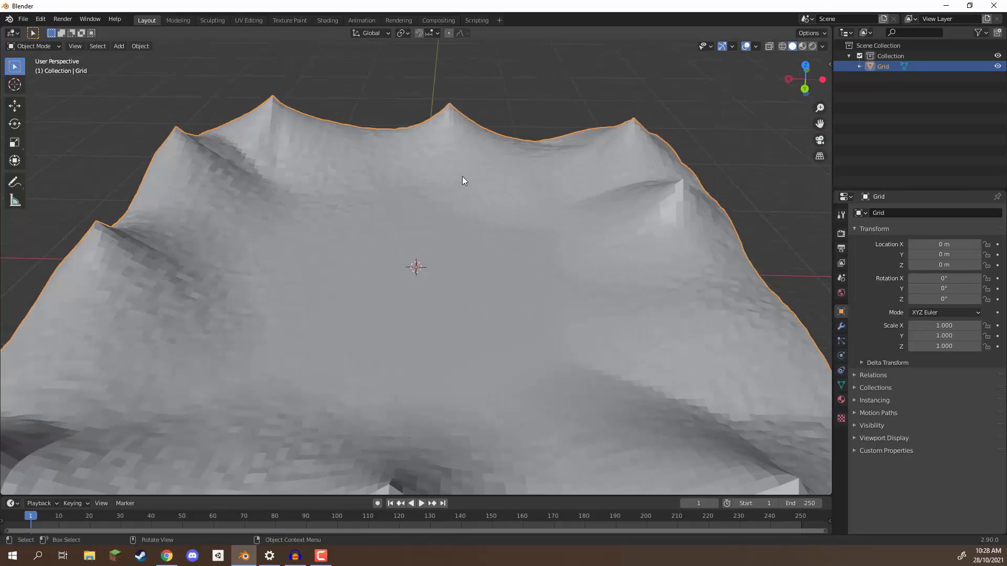
scroll(463, 180, "down", 2)
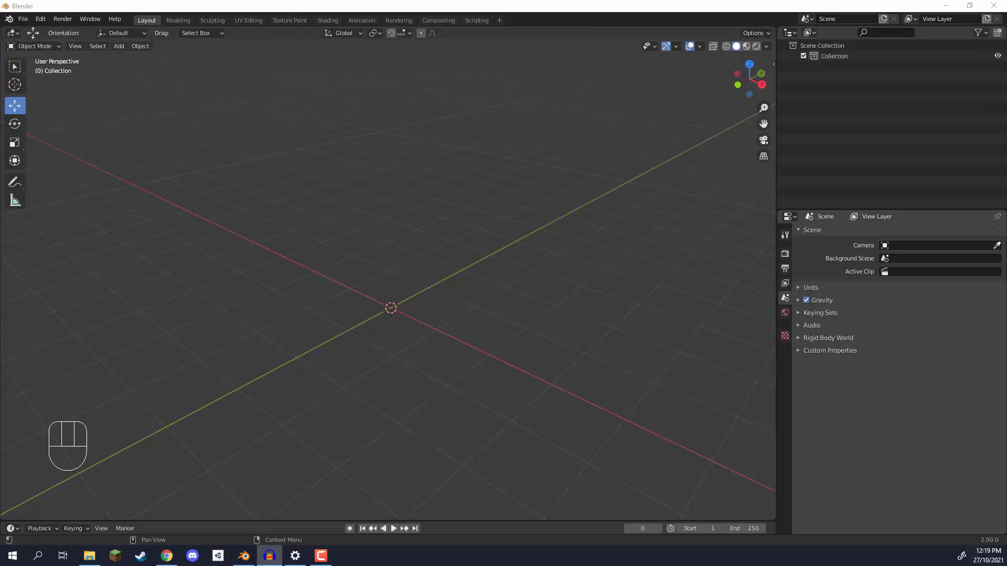
Add a mesh cylinder to the empty scene, move it along Y to about 3.46 m and deselect it.
left_click(637, 353)
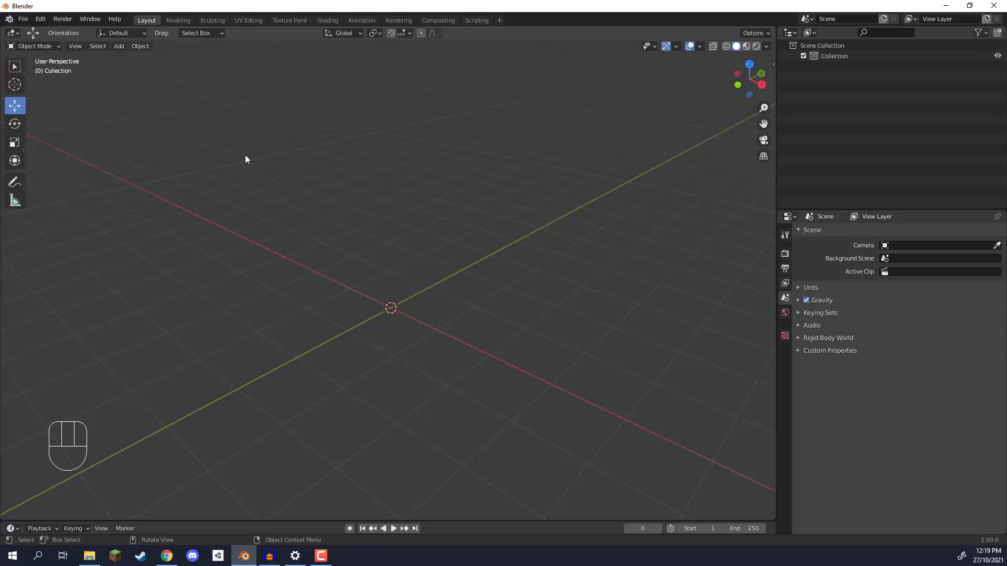
left_click(118, 47)
mouse_move(124, 56)
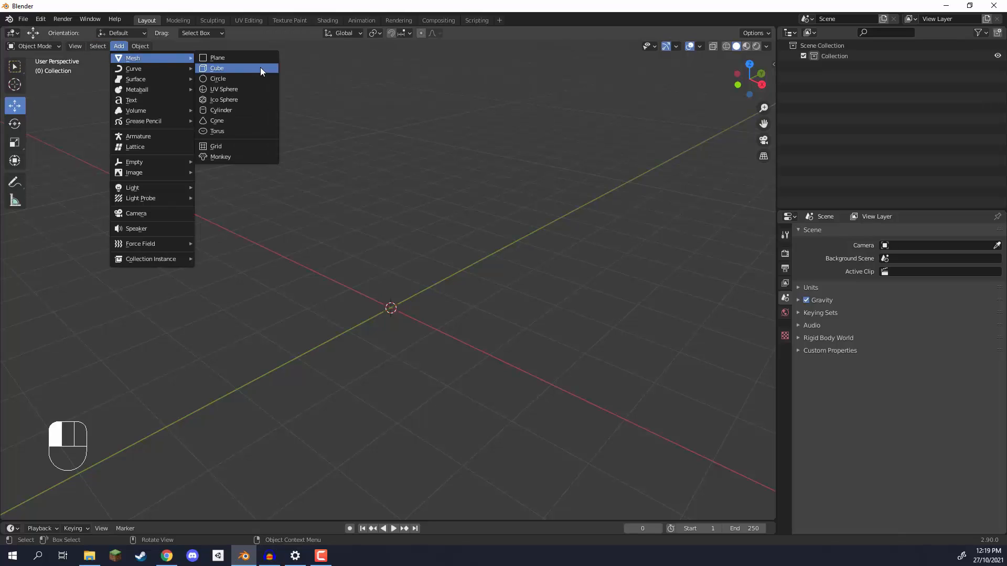
left_click(234, 112)
middle_click_drag(254, 126, 414, 307)
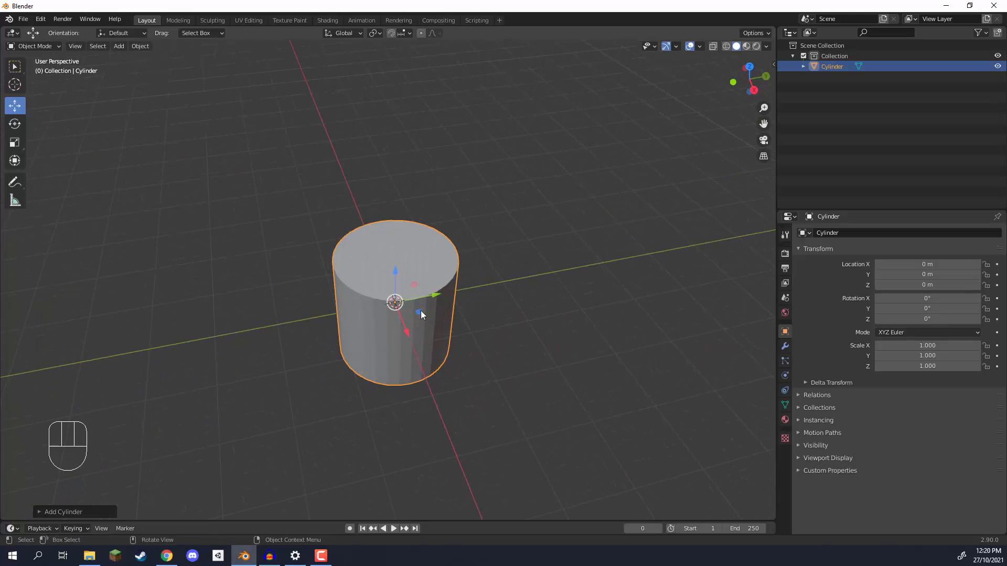
left_click_drag(431, 301, 622, 273)
left_click(370, 229)
middle_click_drag(370, 229, 194, 76)
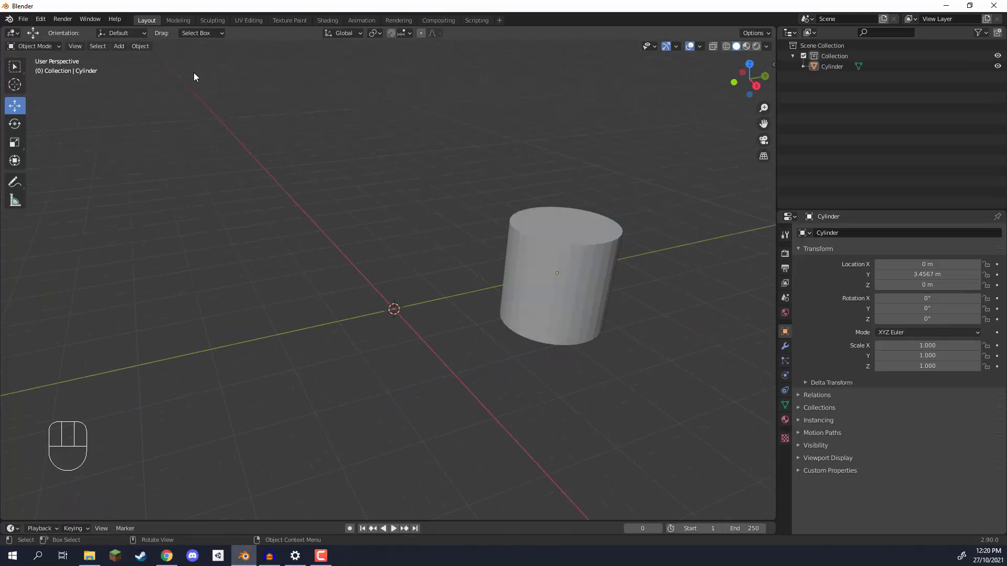
Add a UV sphere at the world origin beside the cylinder and deselect it.
left_click(119, 47)
mouse_move(134, 59)
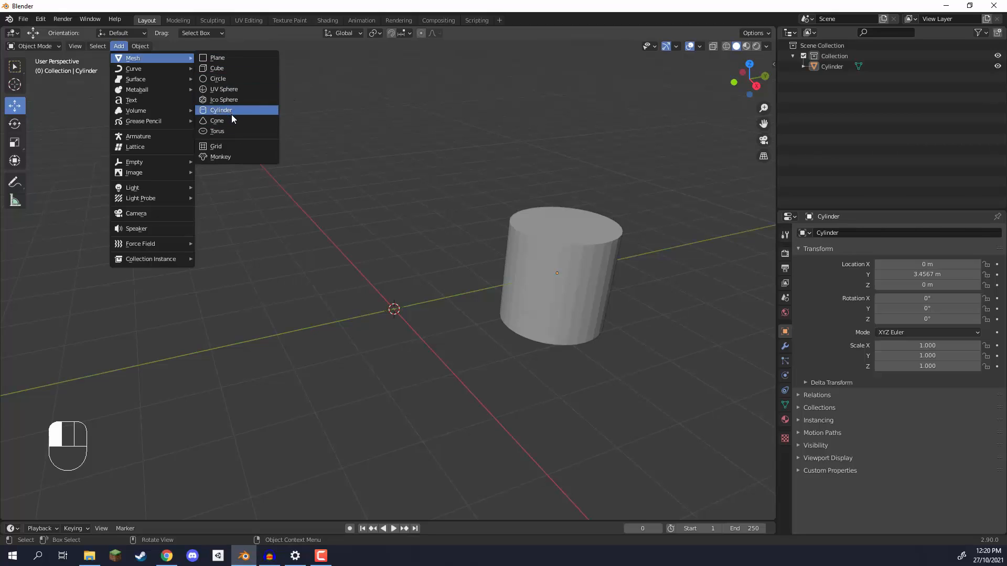
left_click(225, 89)
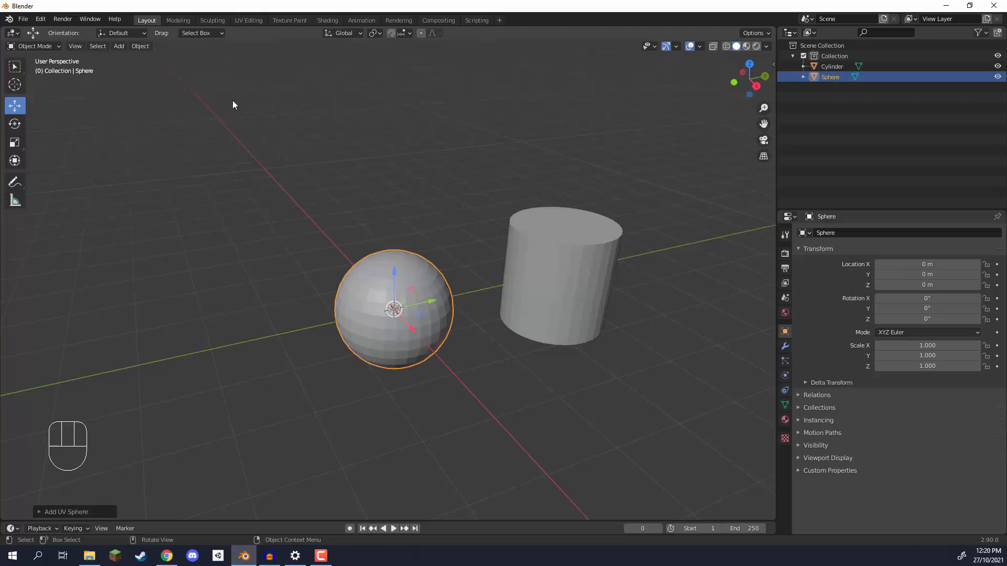
left_click(366, 207)
Scale the cylinder up uniformly to about 2.1.
middle_click_drag(443, 233, 471, 270)
left_click(471, 270)
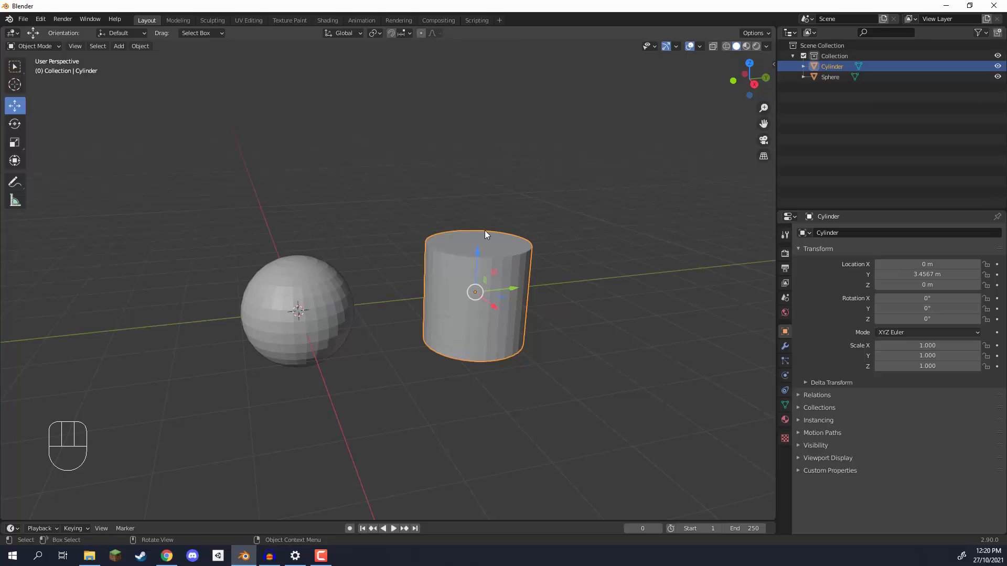
key("s")
left_click(569, 179)
Scale the UV sphere up uniformly to about 1.115.
middle_click_drag(569, 179, 357, 189)
left_click(285, 278)
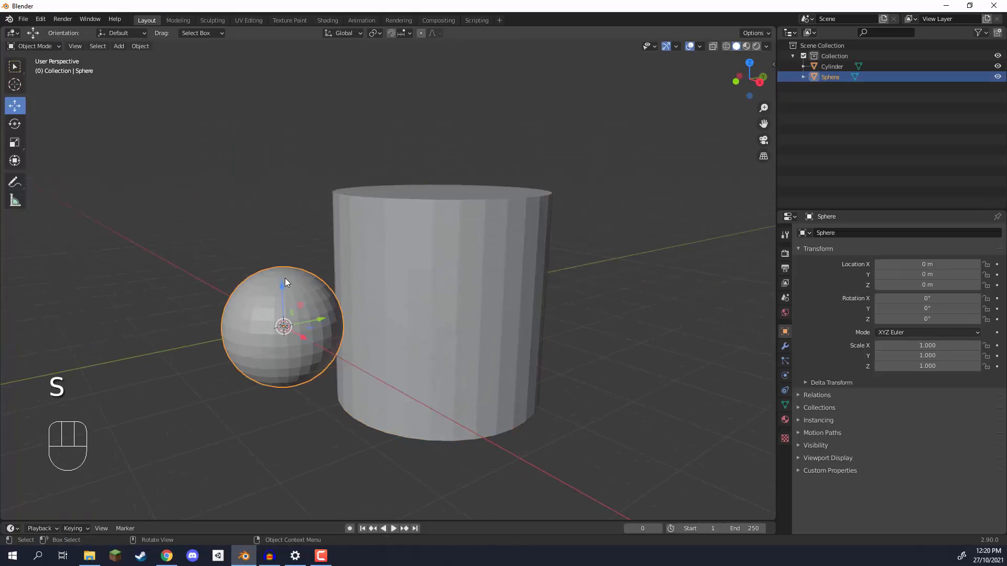
middle_click_drag(285, 278, 278, 230)
key("s")
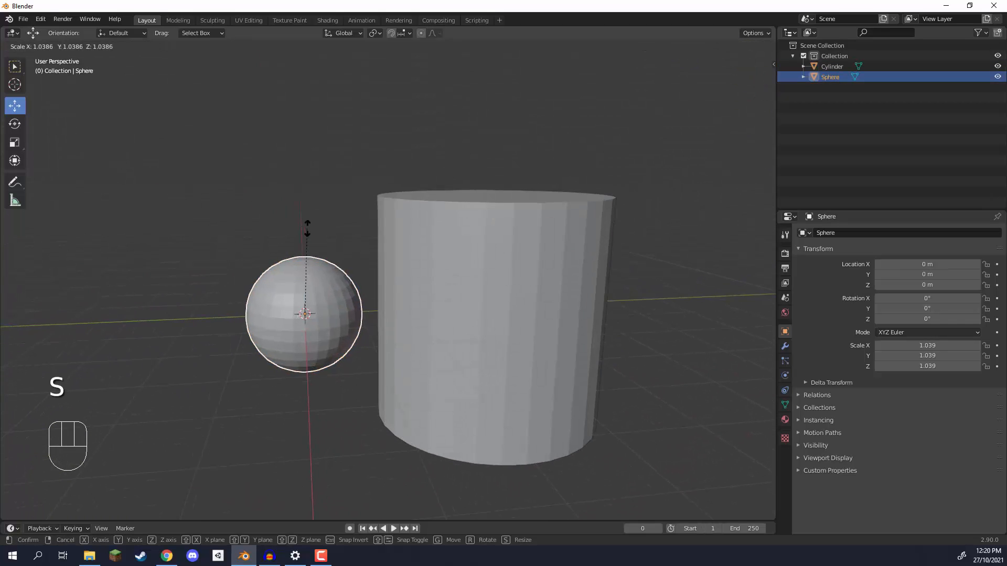
left_click(328, 252)
Move the cylinder along Y to about 1.78 m so it overlaps the sphere, and deselect it.
left_click(499, 301)
left_click_drag(499, 301, 361, 288)
left_click(282, 223)
middle_click_drag(282, 223, 344, 251)
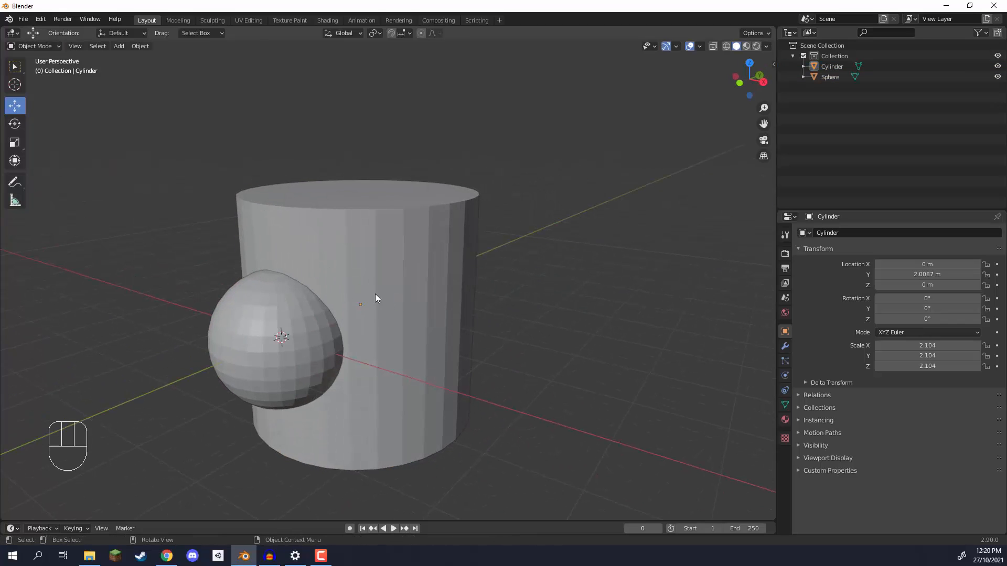
left_click(376, 294)
left_click_drag(382, 296, 367, 301)
left_click(488, 259)
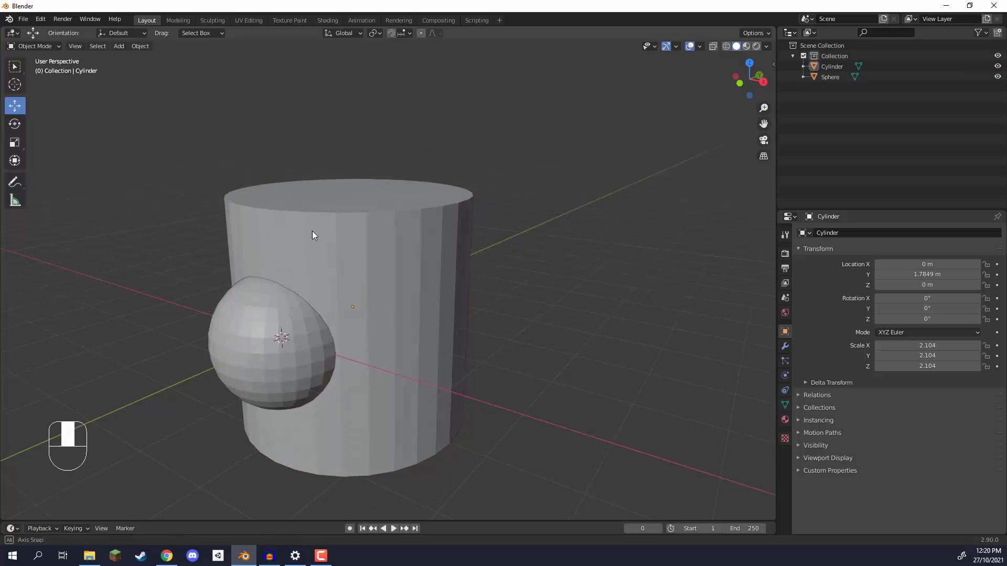
Examine from several angles how the sphere intersects the cylinder, selecting each object in turn.
middle_click_drag(315, 233, 305, 329)
middle_click_drag(330, 268, 358, 328)
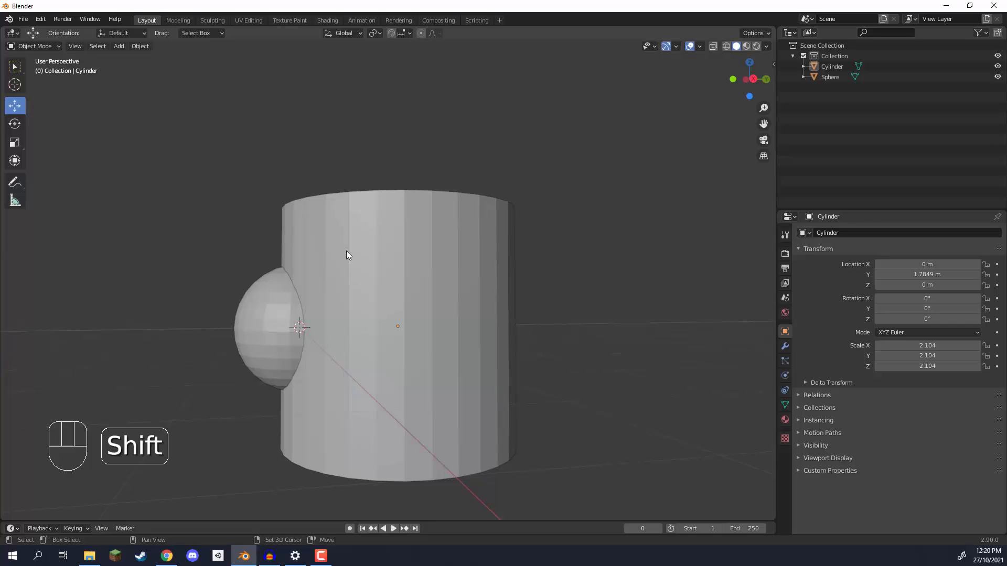
middle_click_drag(348, 254, 435, 330, "shift")
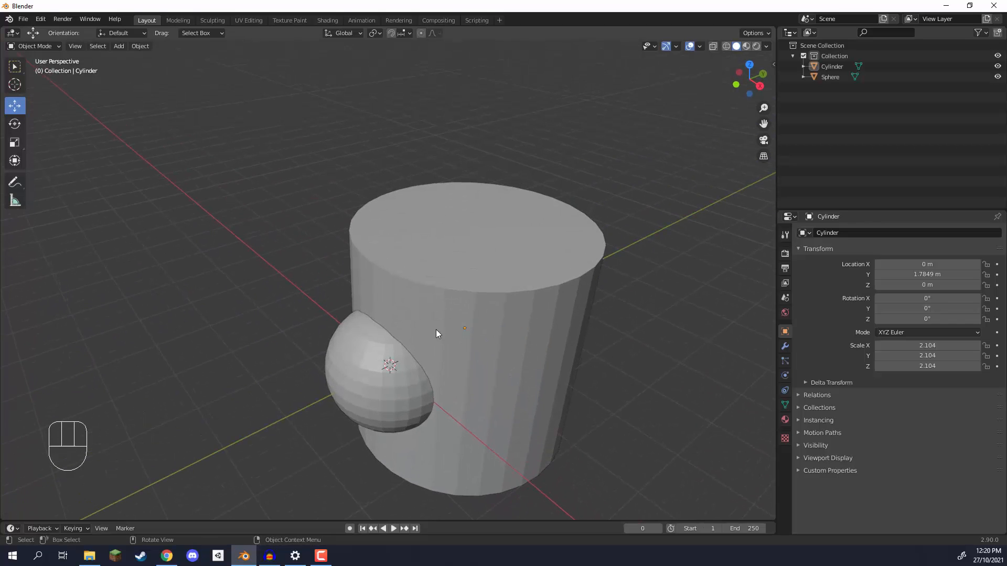
left_click(376, 376)
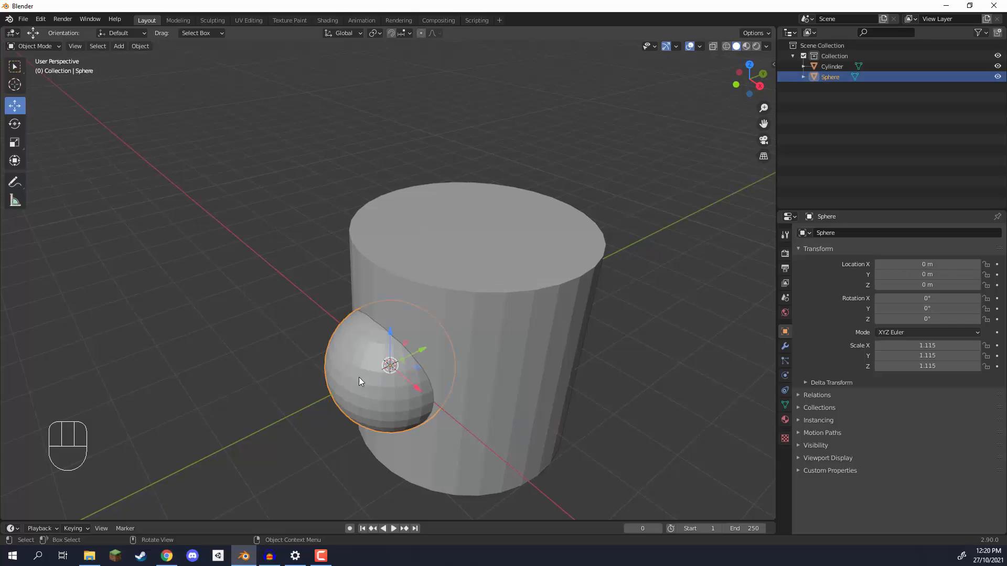
middle_click_drag(359, 376, 363, 340)
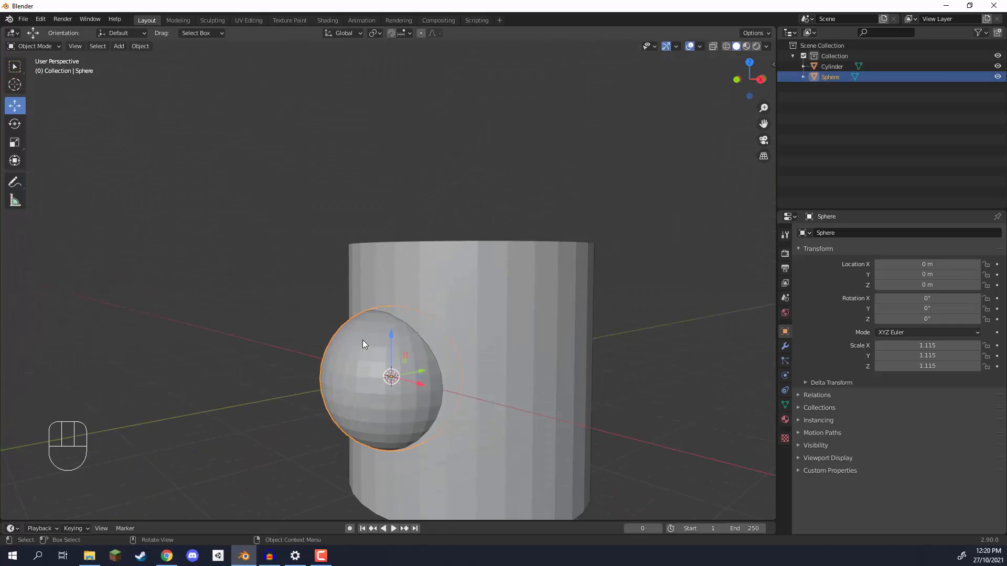
left_click(484, 335)
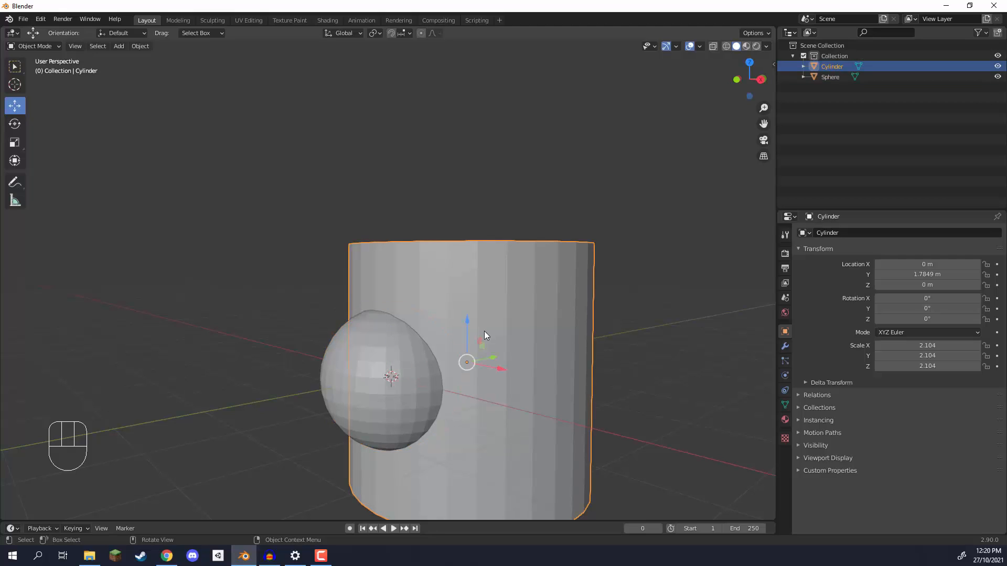
middle_click_drag(452, 336, 359, 317)
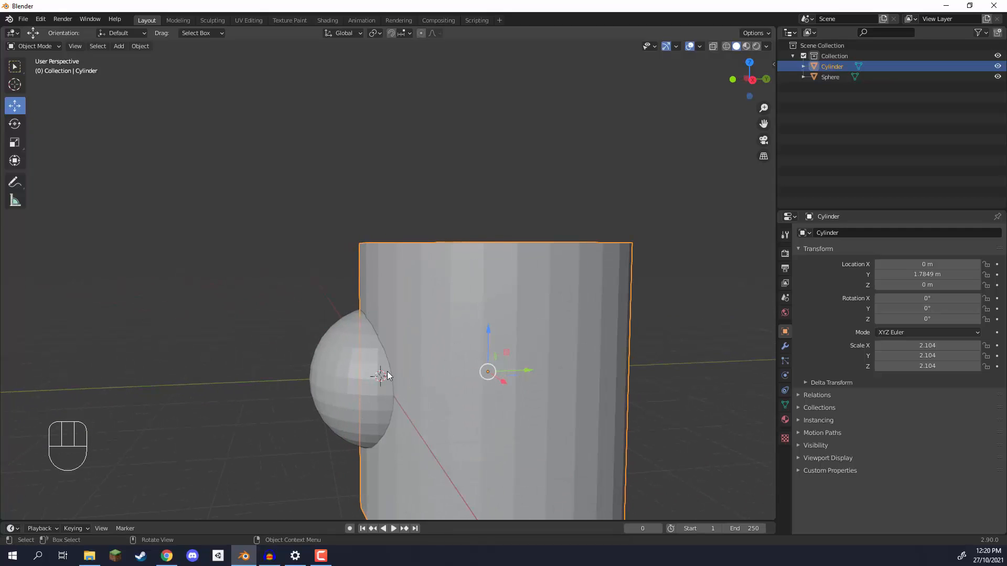
left_click(550, 213)
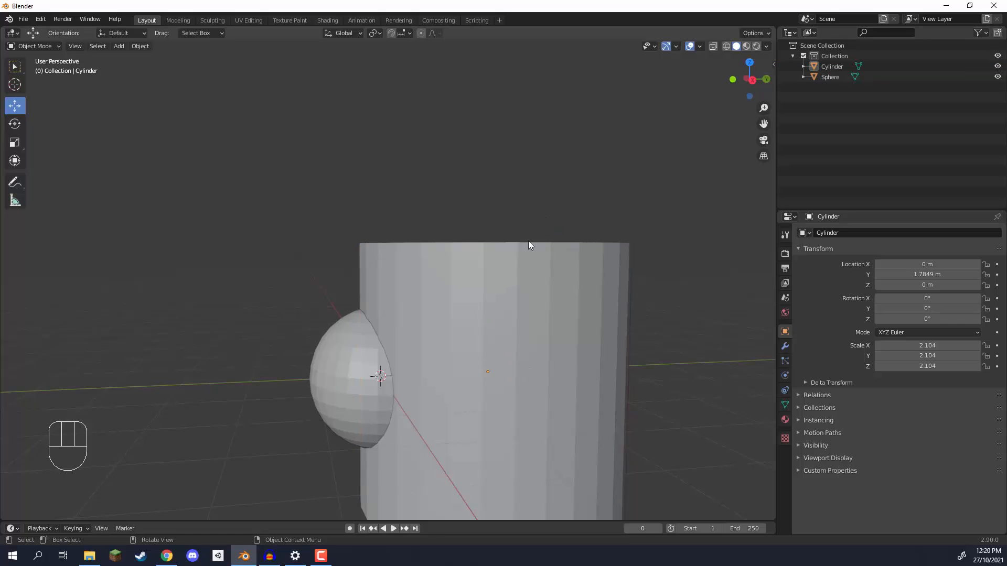
middle_click_drag(530, 241, 408, 261, "shift")
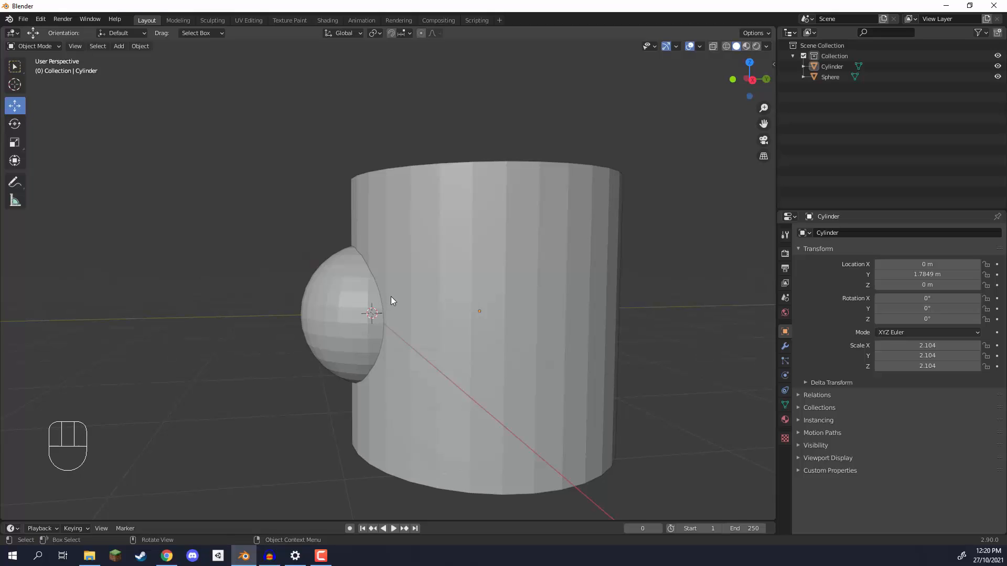
Add a Boolean modifier in Difference mode to the cylinder, with the sphere as its target object.
left_click(506, 214)
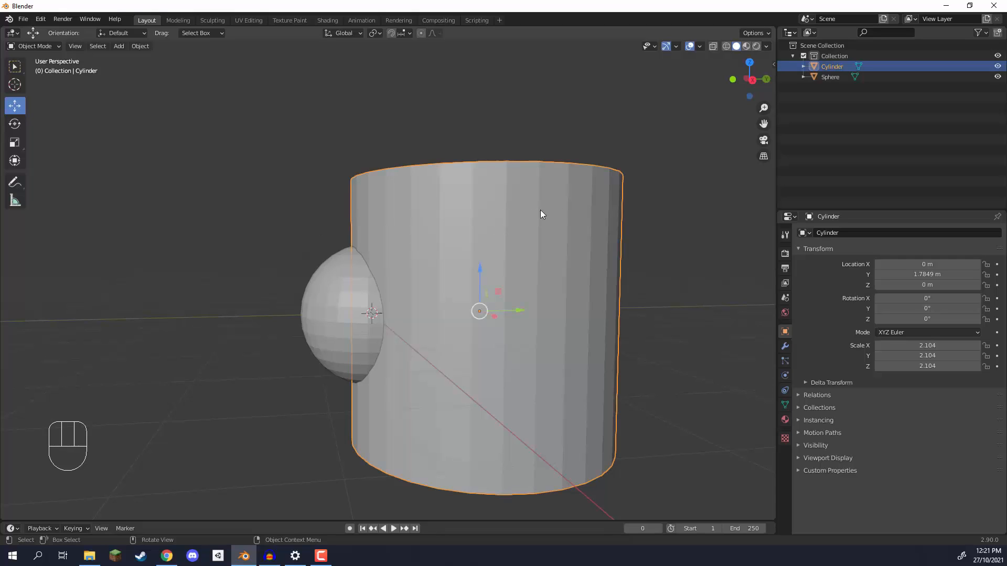
left_click(784, 347)
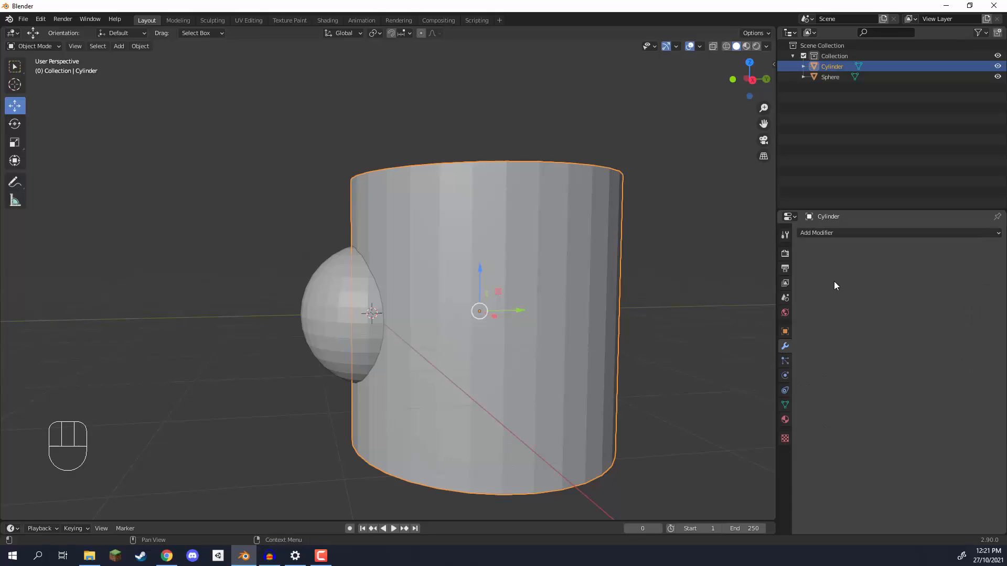
left_click(846, 235)
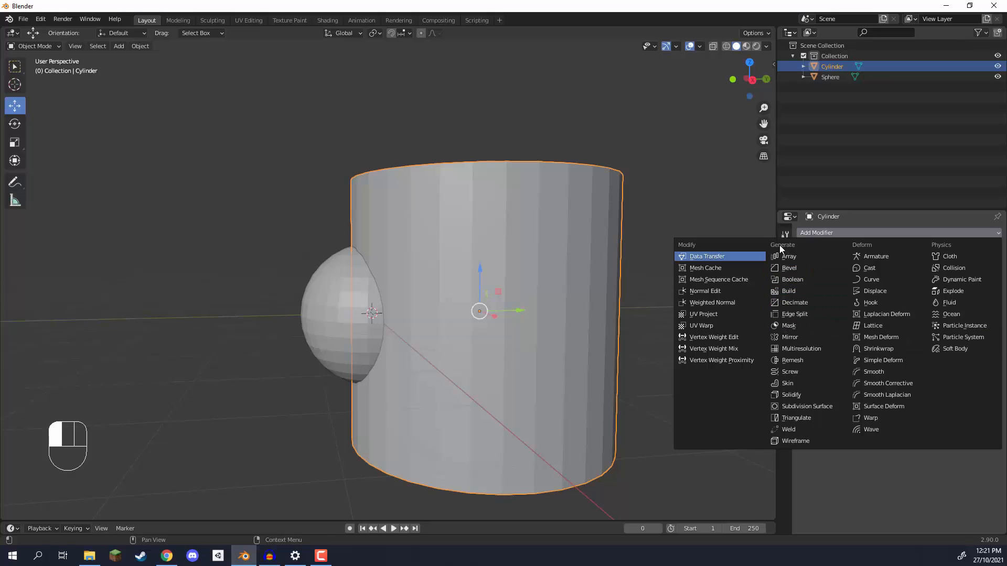
left_click(789, 279)
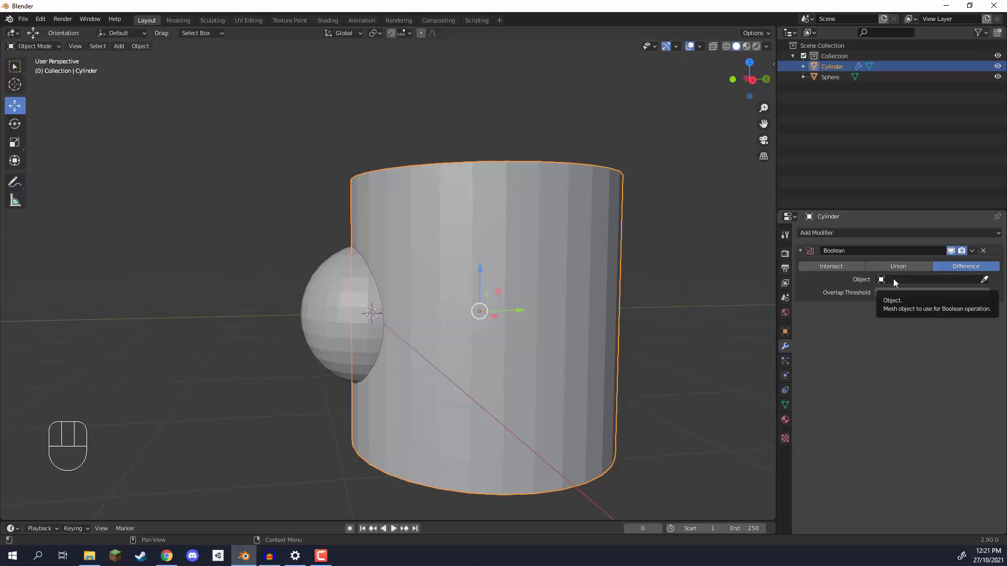
left_click(985, 280)
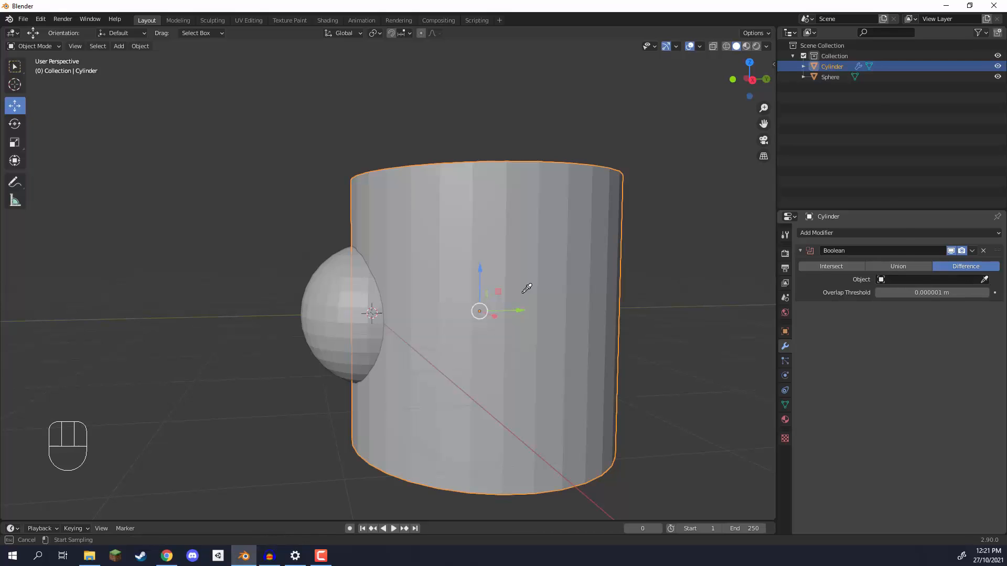
left_click(326, 281)
Examine the overlap of the sphere and cylinder in wireframe display from several angles, and return to solid shading.
middle_click_drag(326, 281, 325, 257)
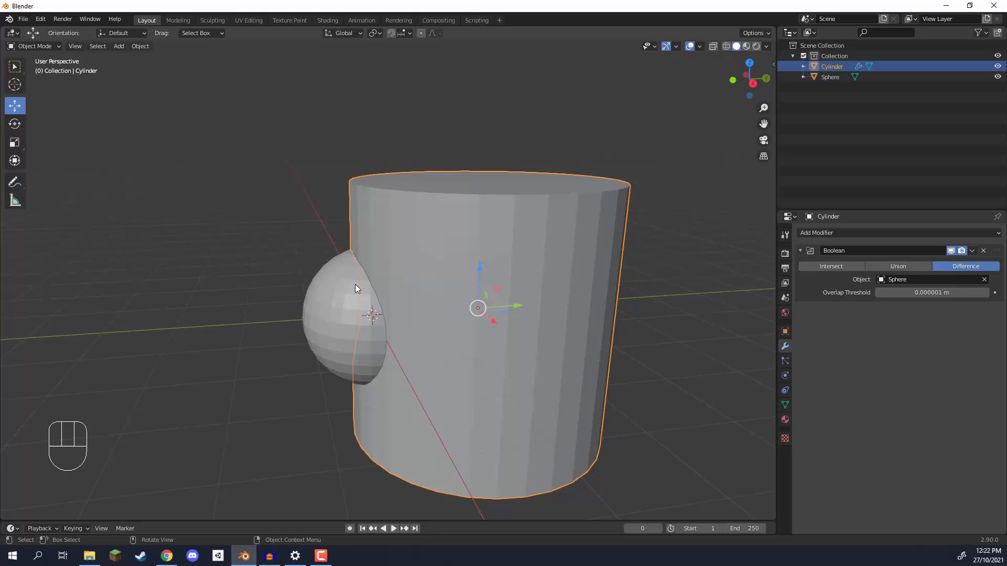
middle_click_drag(355, 284, 366, 259)
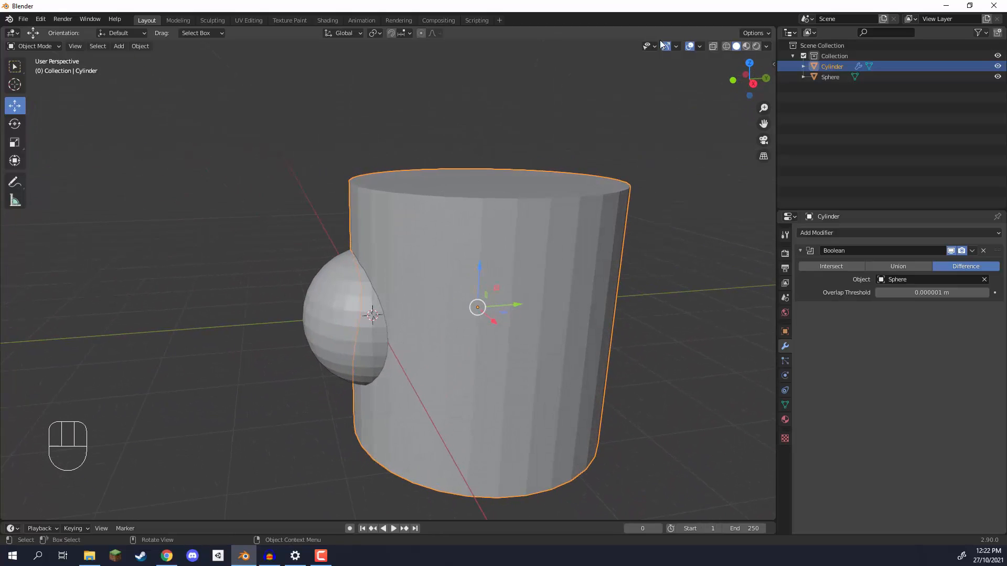
left_click(726, 45)
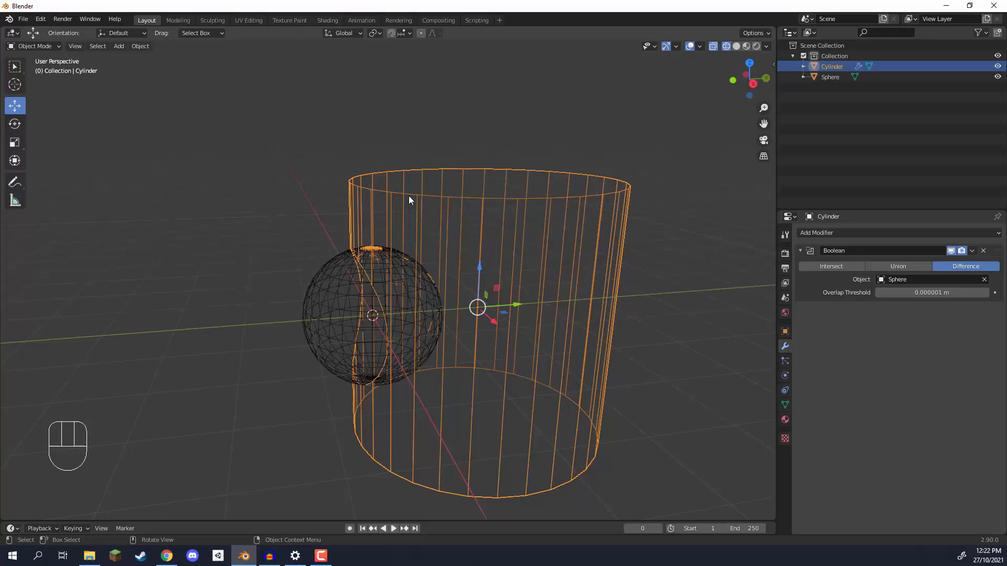
mouse_move(409, 199)
middle_mouse_down()
mouse_move(384, 178)
mouse_move(418, 215)
mouse_move(432, 206)
mouse_move(382, 206)
middle_mouse_up()
scroll(406, 210, "up", 4)
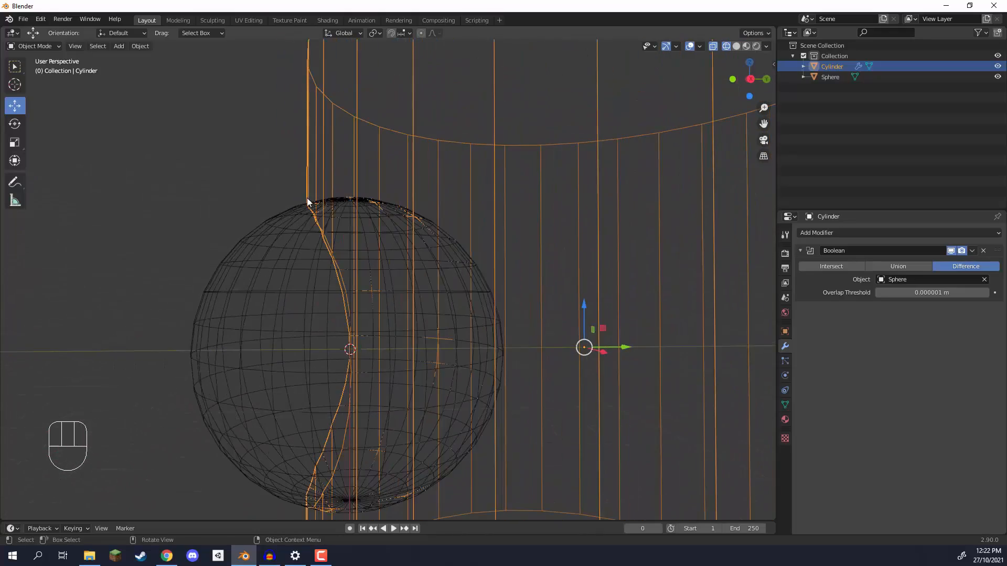
middle_click_drag(479, 331, 718, 102)
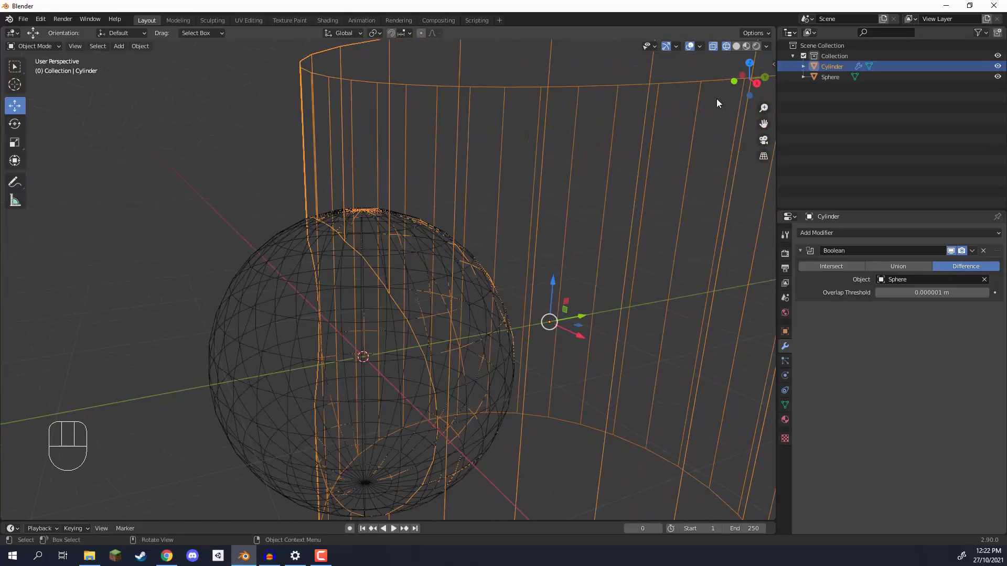
left_click(736, 47)
scroll(488, 165, "down", 6)
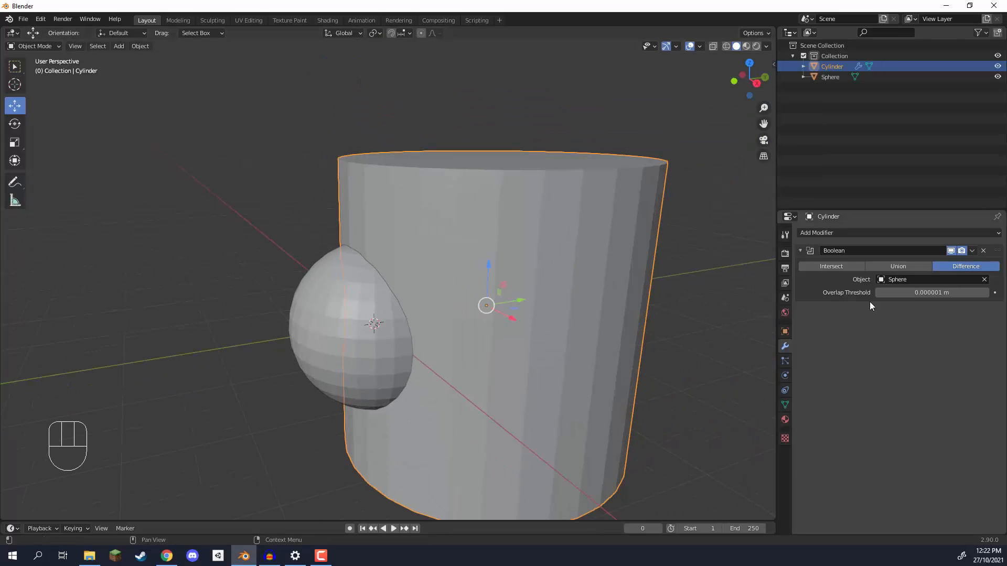
Apply the cylinder's Boolean modifier and delete the sphere to expose the carved cavity.
left_click(972, 252)
left_click(927, 263)
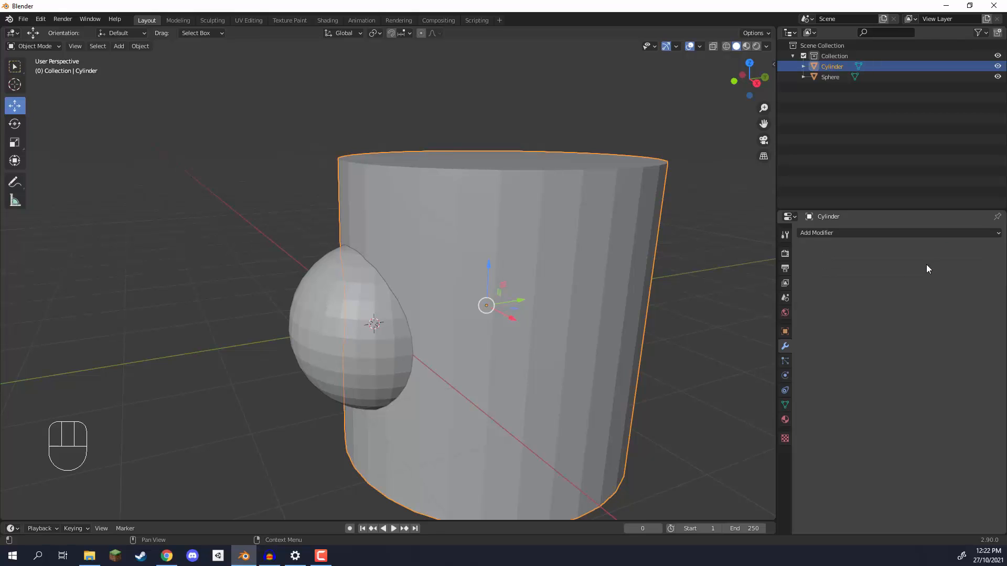
left_click(353, 283)
key("Delete")
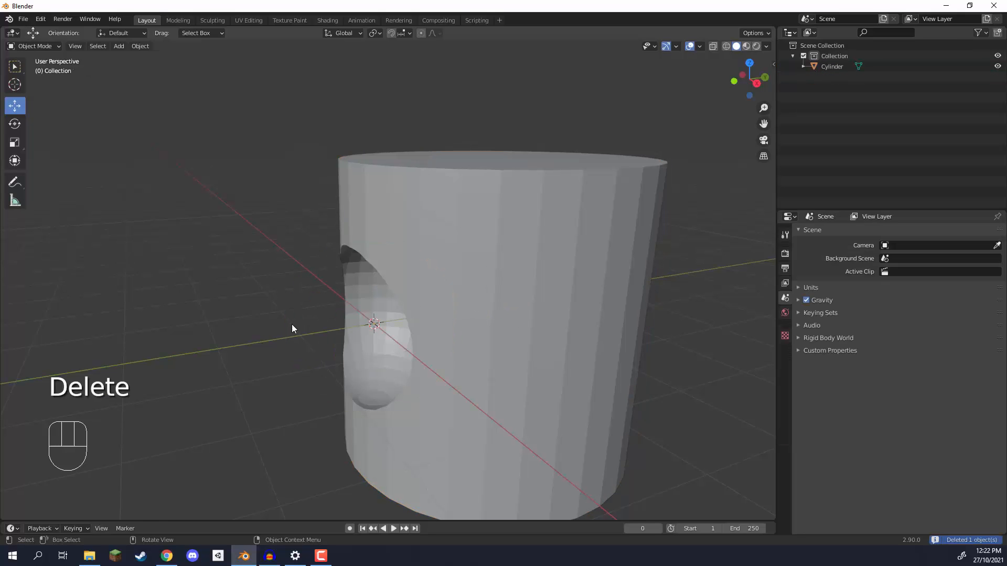
middle_click_drag(367, 312, 479, 273)
scroll(494, 340, "down", 4)
scroll(412, 288, "up", 3)
Try to move a face inside the cylinder's cavity in Edit Mode, undo it, and return to Object Mode.
left_click(479, 272)
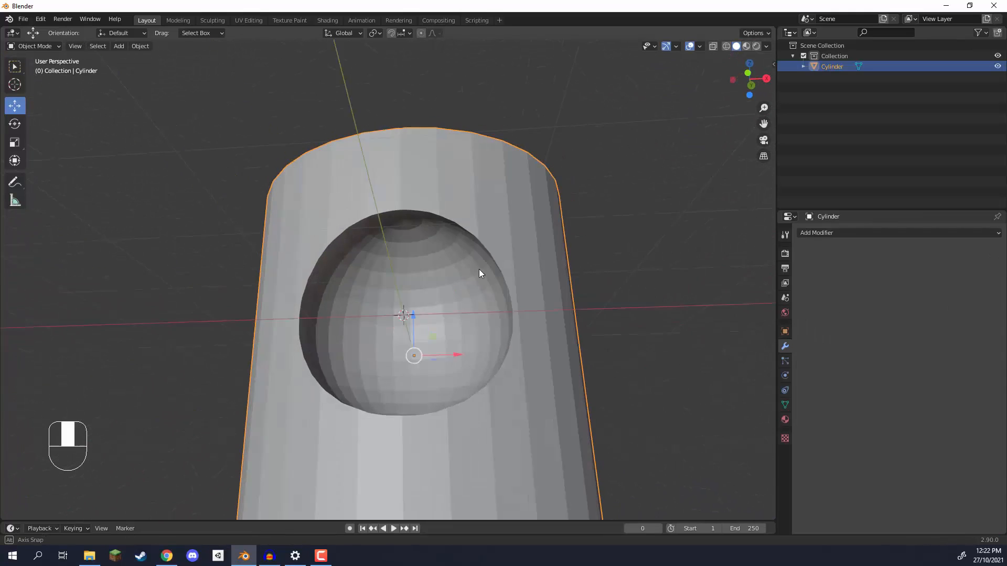
key("Tab")
left_click(401, 284)
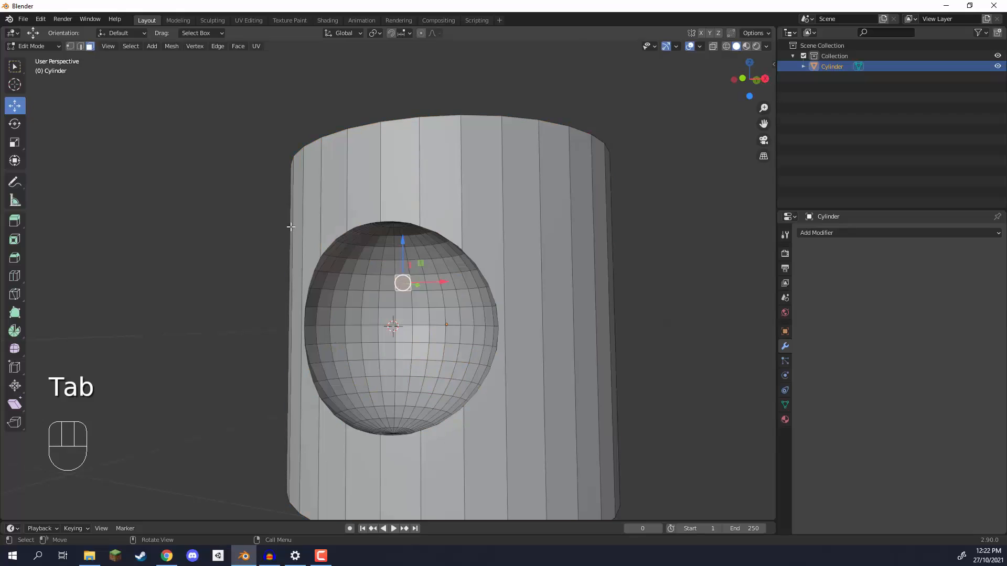
middle_click_drag(487, 261, 443, 283)
left_click_drag(446, 252, 420, 274)
middle_click_drag(421, 274, 459, 263)
key("ctrl+z")
key("ctrl+z")
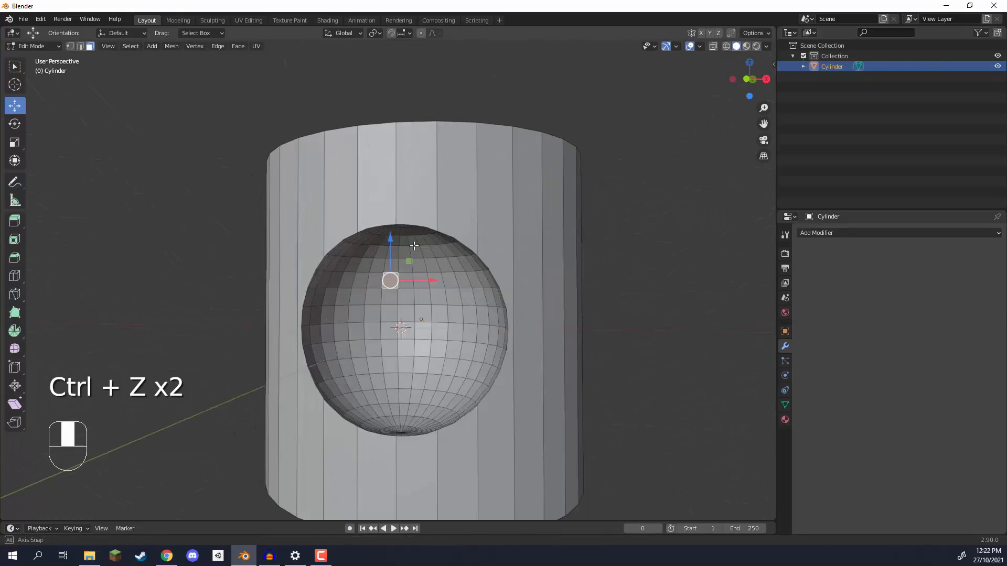
key("Tab")
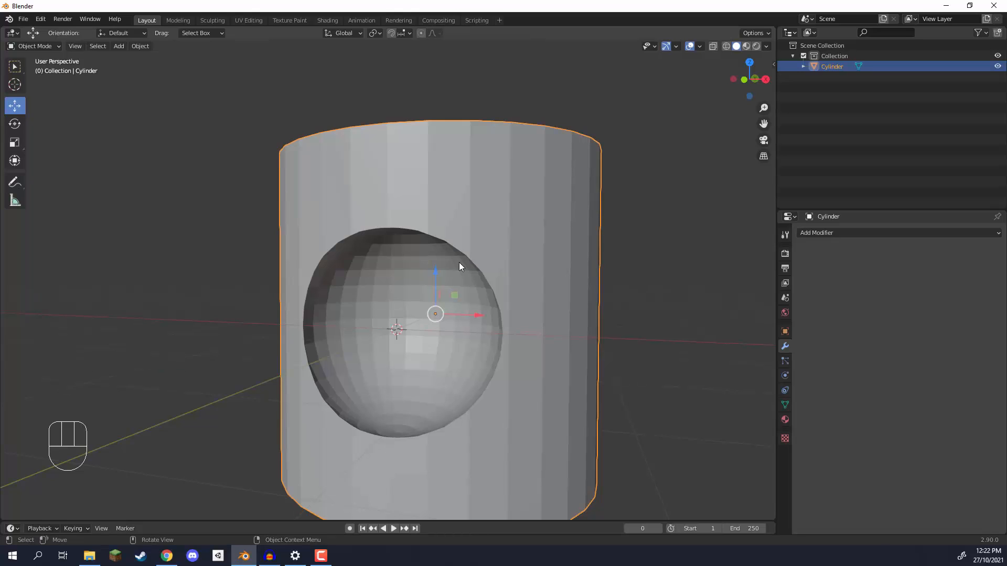
scroll(458, 270, "down", 2)
middle_click_drag(480, 346, 469, 366)
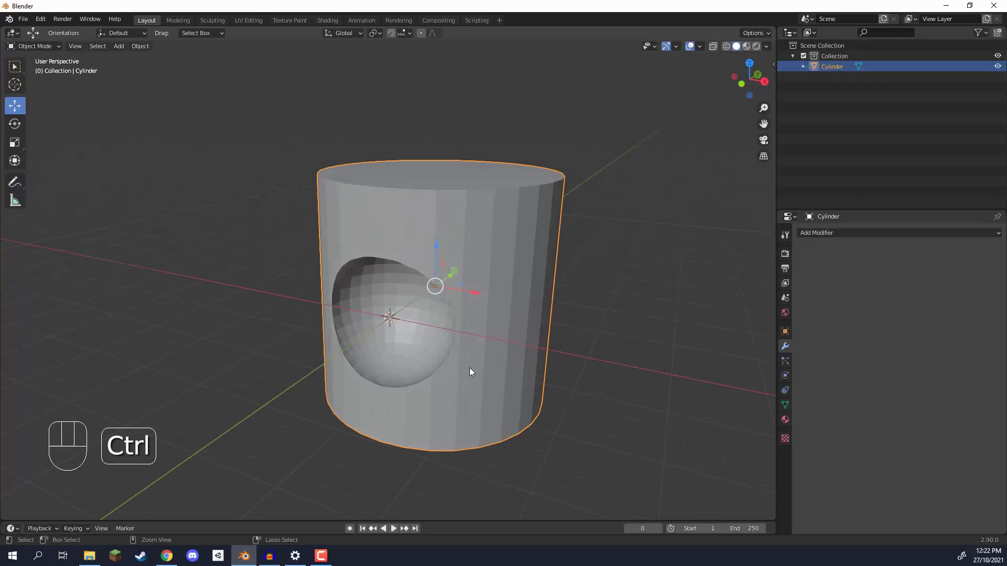
Undo the sphere deletion and the applied Boolean cut, back to the cylinder without any modifier.
key("ctrl+z")
key("ctrl+z")
key("ctrl+z")
key("ctrl+z")
key("ctrl+z")
key("ctrl+z")
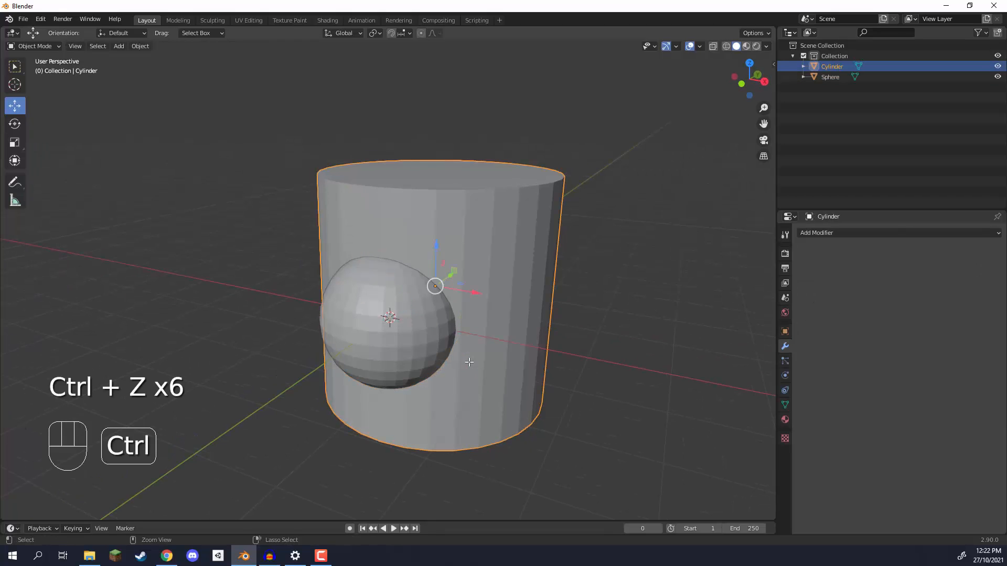
key("ctrl+z")
key("ctrl+z")
key("ctrl+z")
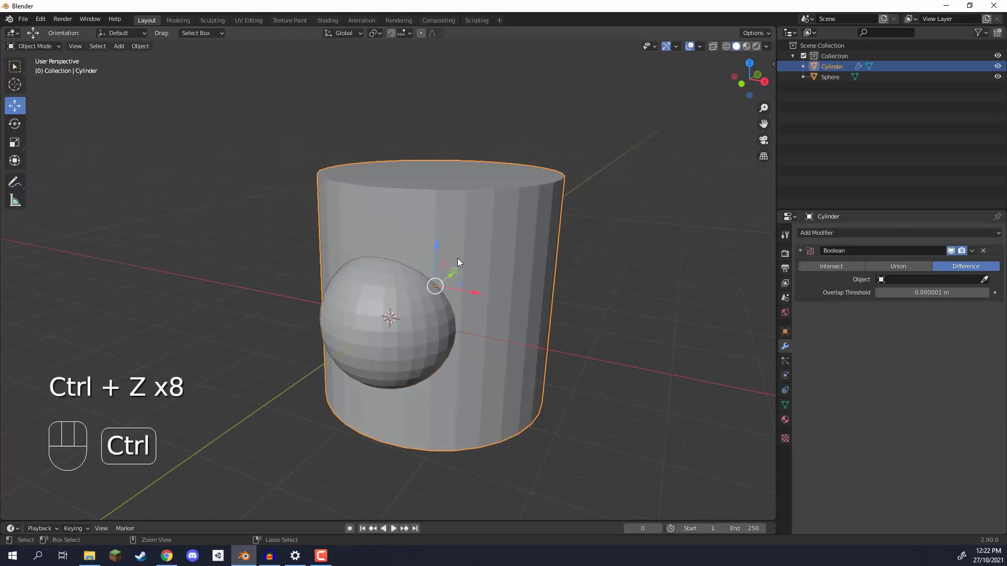
Add a fresh Boolean modifier to the cylinder and pick the sphere as its target object.
middle_click_drag(457, 262, 490, 269)
left_click(828, 233)
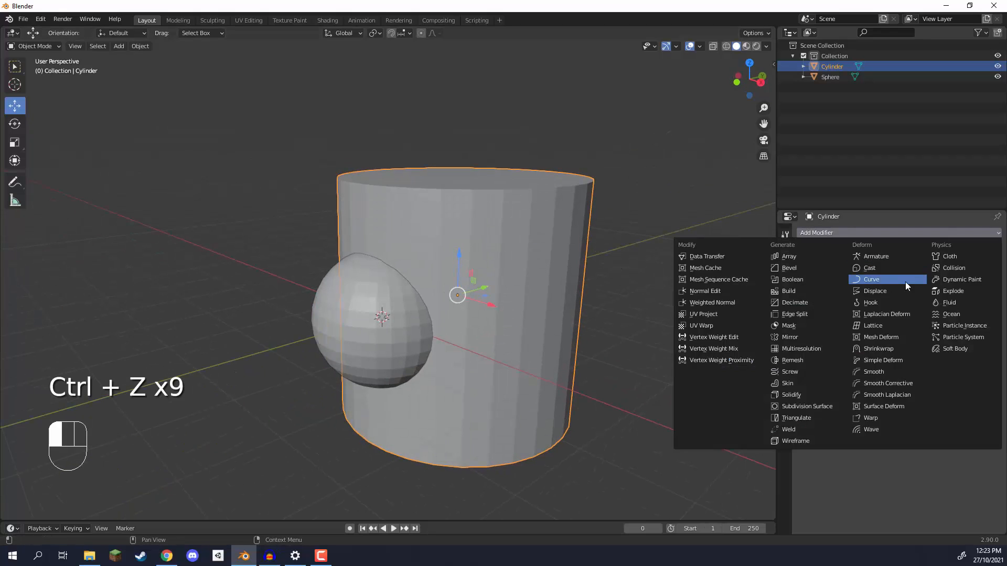
left_click(813, 281)
left_click(985, 279)
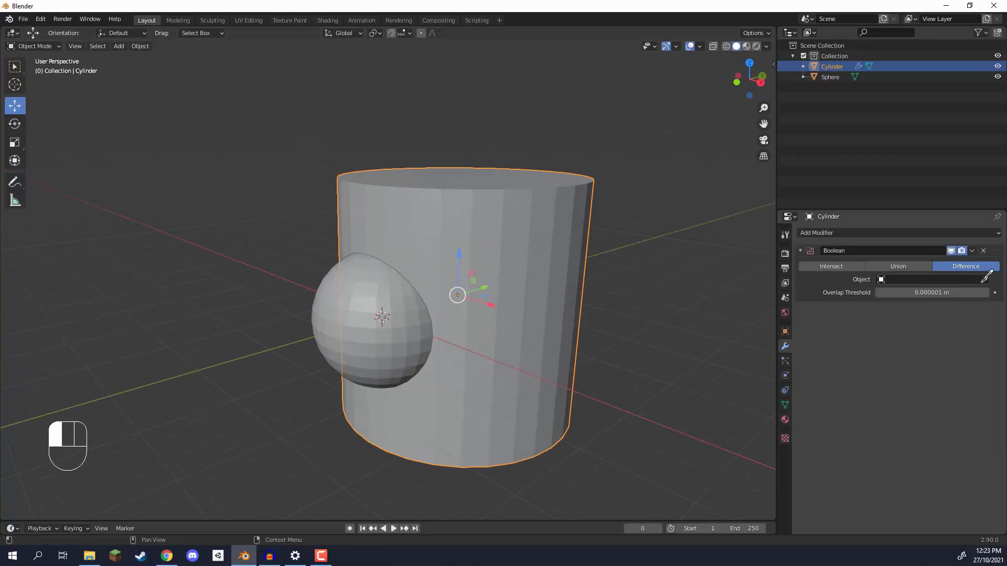
left_click(332, 287)
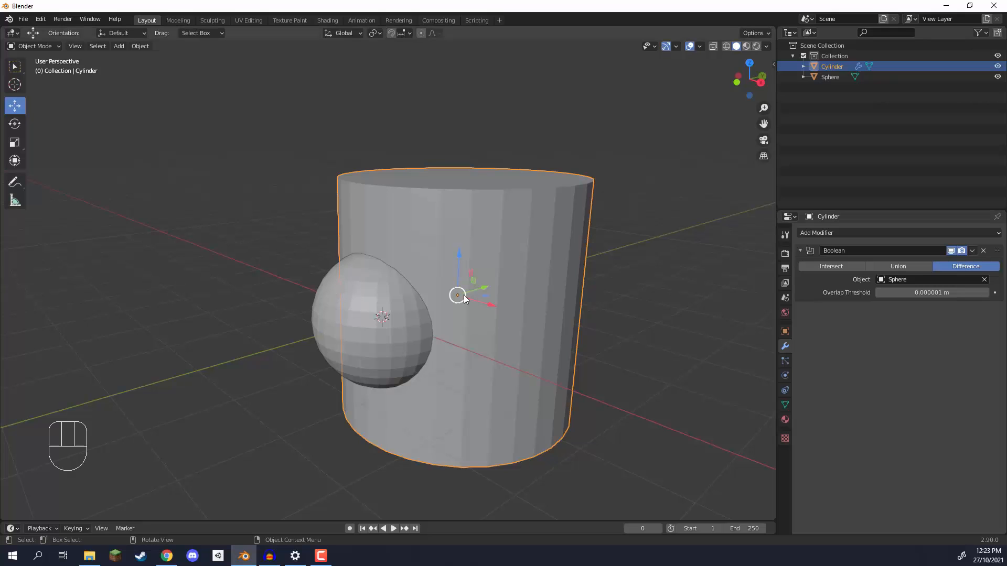
Switch the cylinder's Boolean operation to Intersect and examine the shape from different angles.
middle_click_drag(459, 294, 424, 298)
scroll(483, 295, "up", 2)
scroll(420, 297, "down", 1)
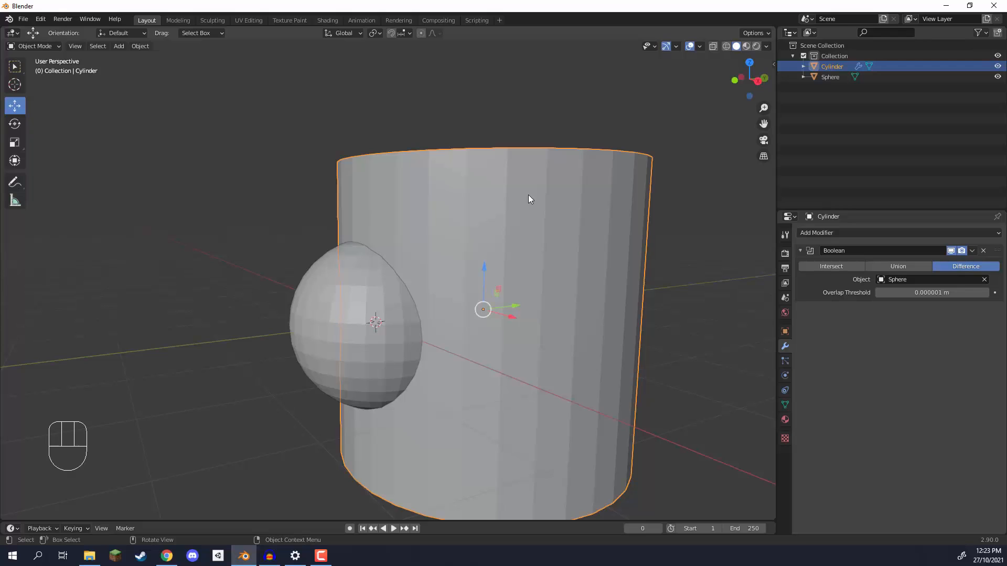
left_click(841, 267)
middle_click_drag(495, 240, 467, 266)
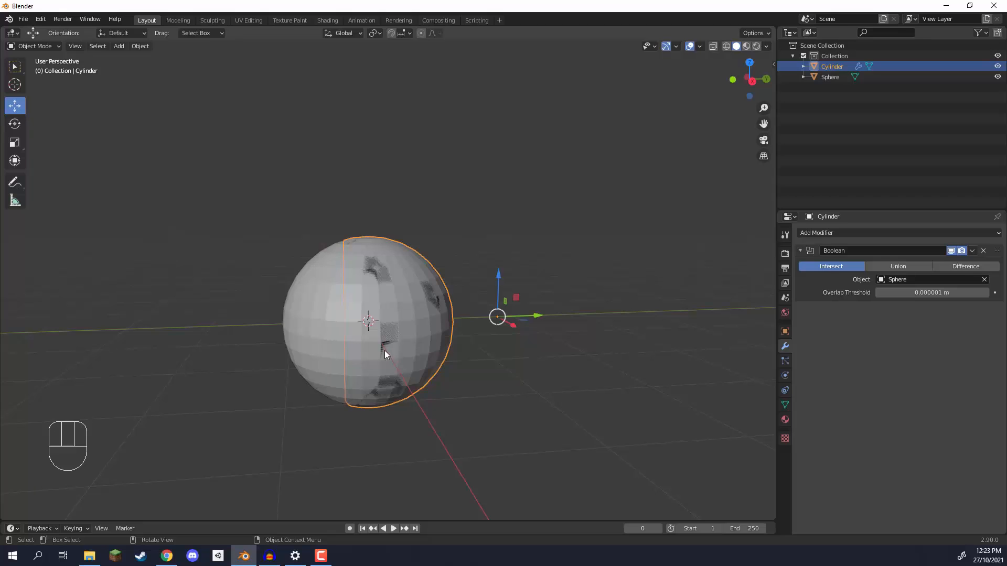
Set the cylinder's Boolean operation to Union and apply the modifier.
left_click(900, 266)
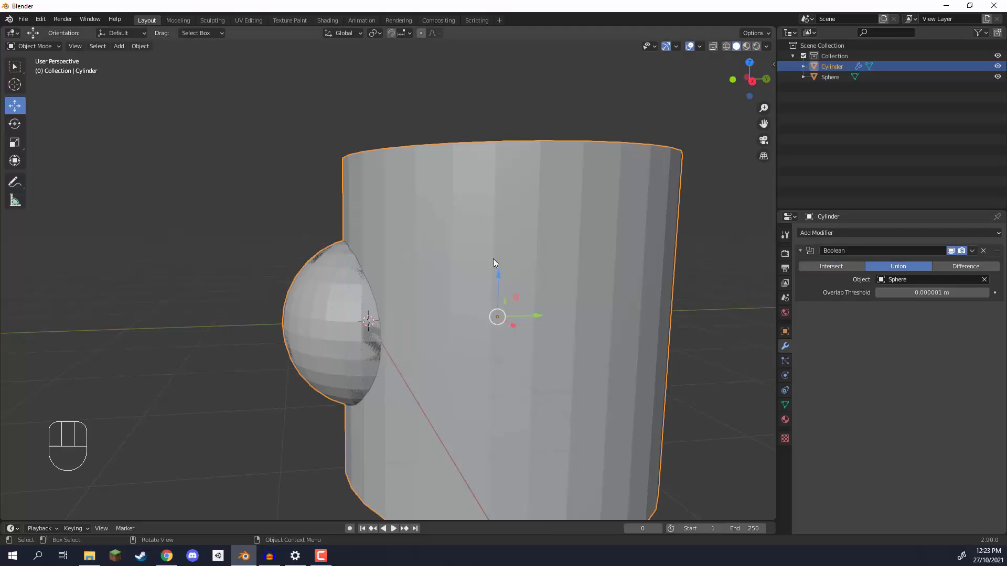
middle_click_drag(493, 260, 418, 210)
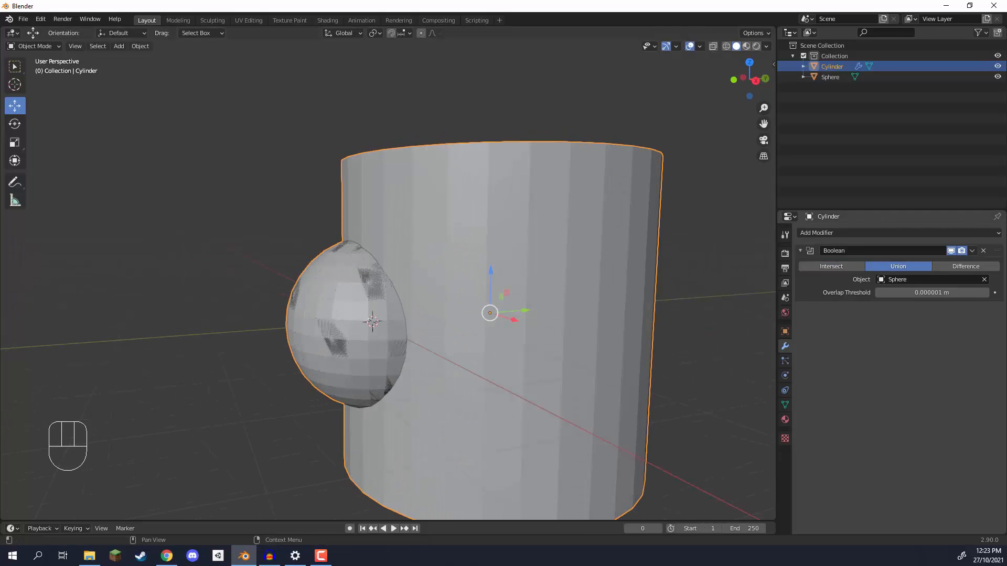
left_click(972, 251)
left_click(930, 266)
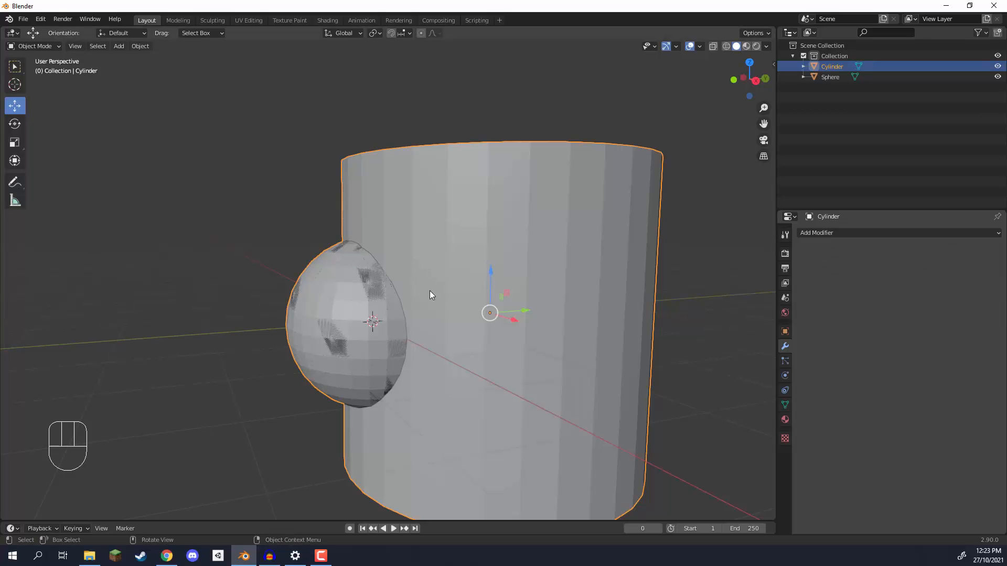
Delete the separate sphere and inspect the merged cylinder mesh in Edit Mode.
left_click(325, 296)
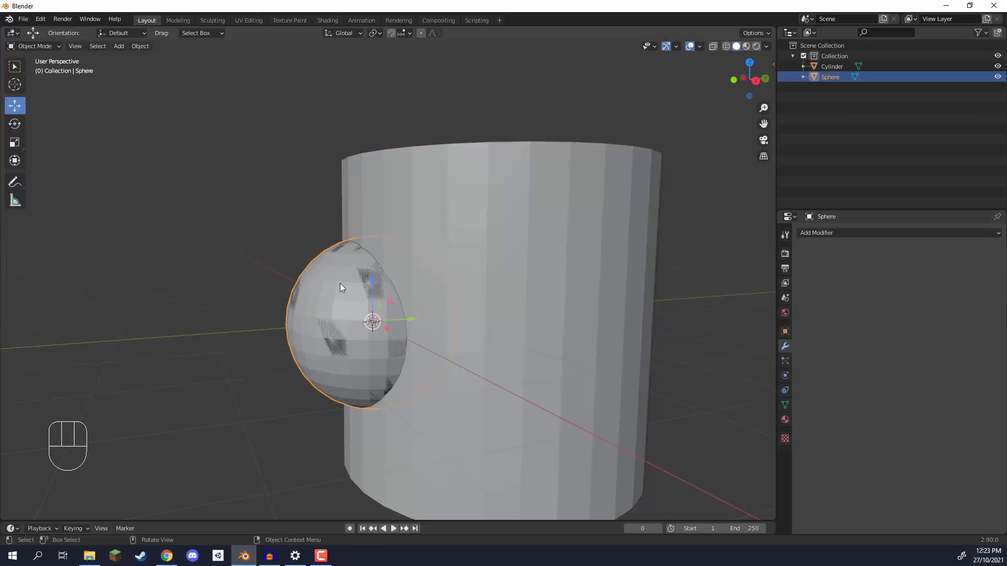
key("Delete")
key("Tab")
left_click(441, 300)
middle_click_drag(440, 300, 367, 298)
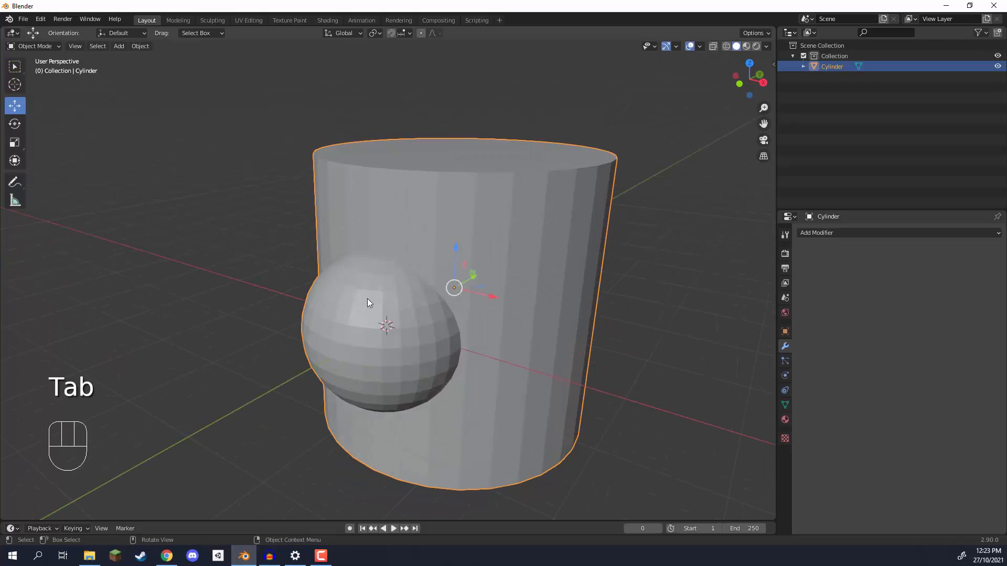
key("Tab")
left_click(417, 253)
middle_click_drag(417, 252, 407, 284)
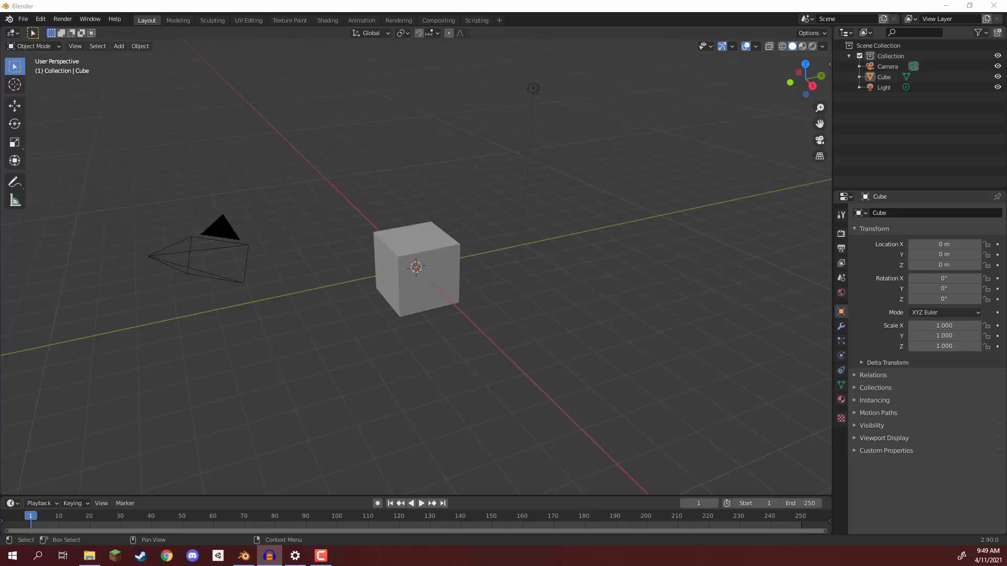
Switch to File Explorer and open the Metal020_1K_Color image from the Blender Textures folder.
left_click(609, 396)
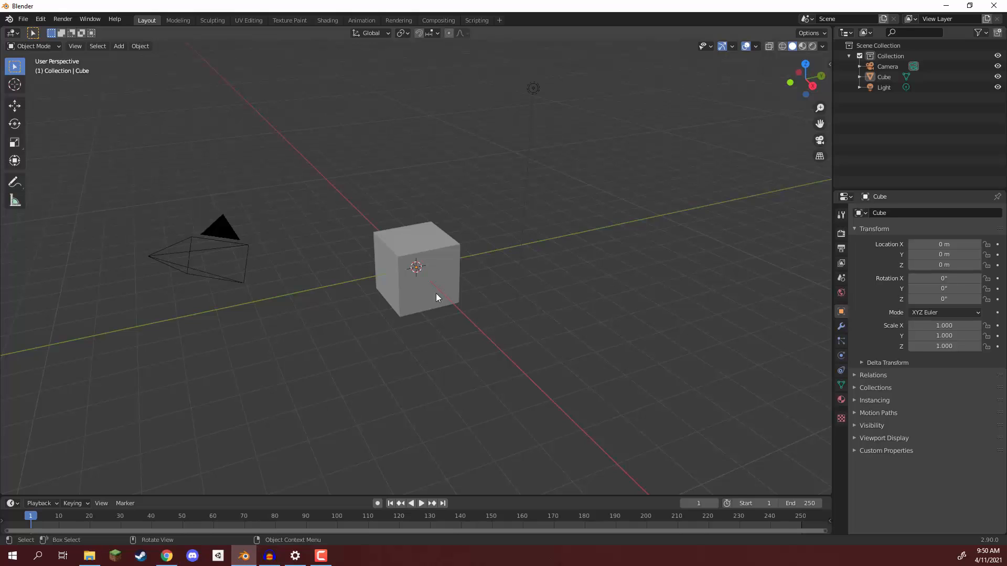
left_click(89, 556)
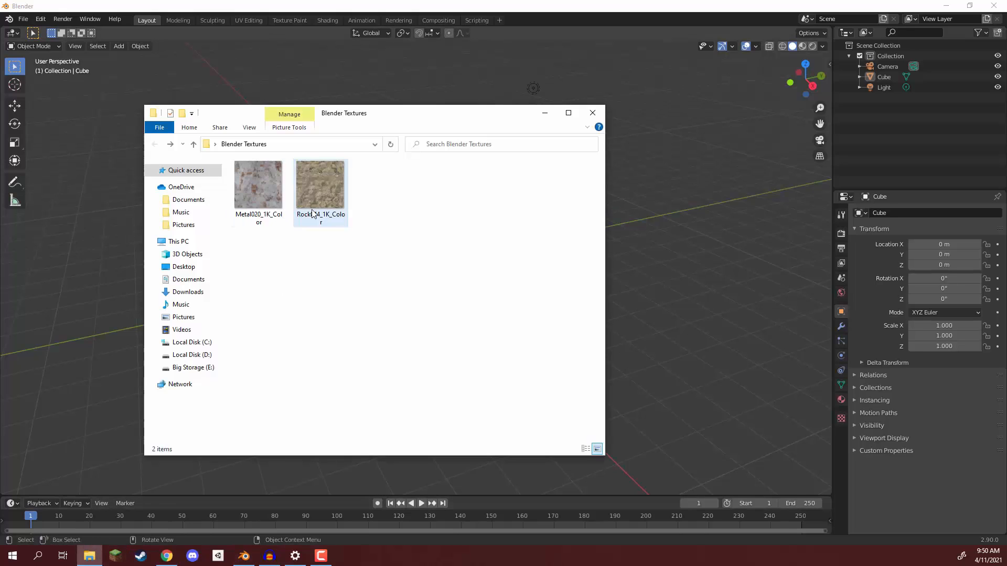
left_click(263, 203)
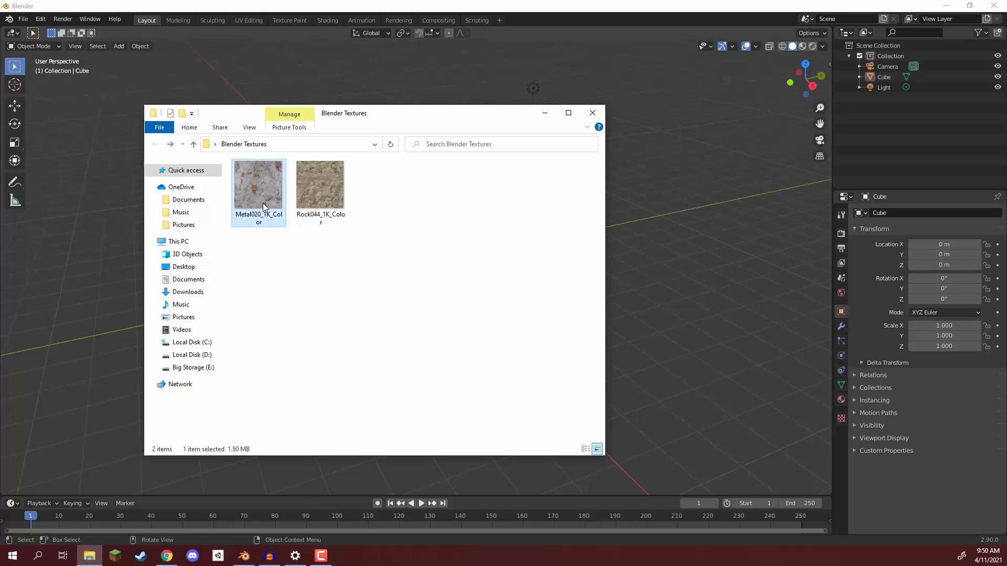
double_click(262, 203)
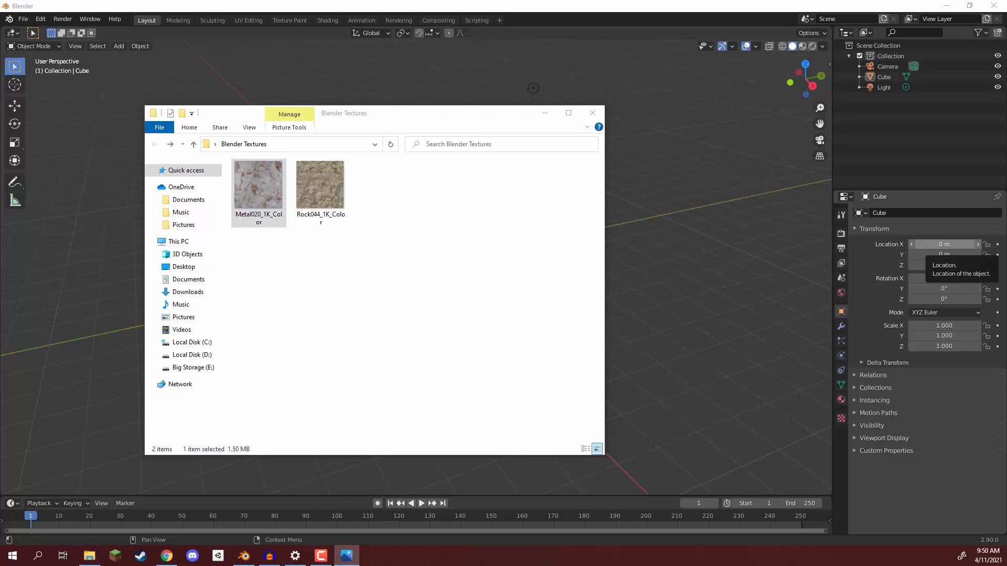
View the Rock044_1K_Color image in the photo viewer and close the viewer.
key("Right")
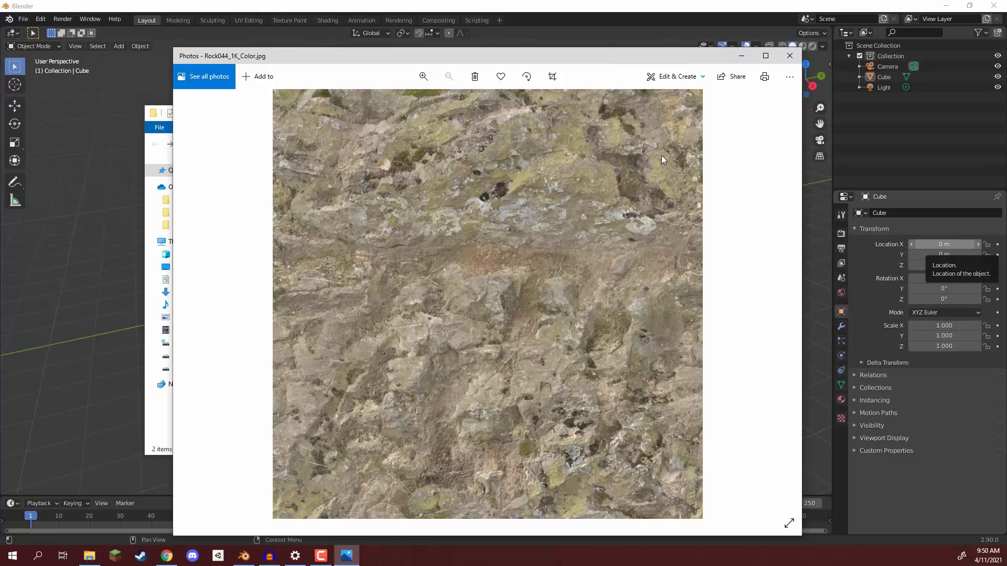
left_click(790, 55)
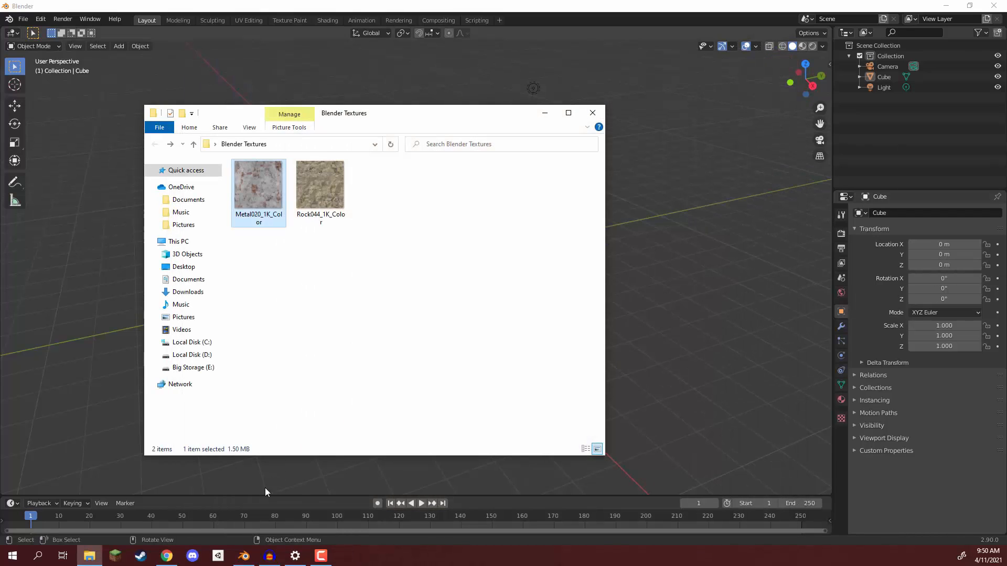
Switch to Chrome, browse the full ambientCG asset list for available materials, and close the browser.
left_click(166, 556)
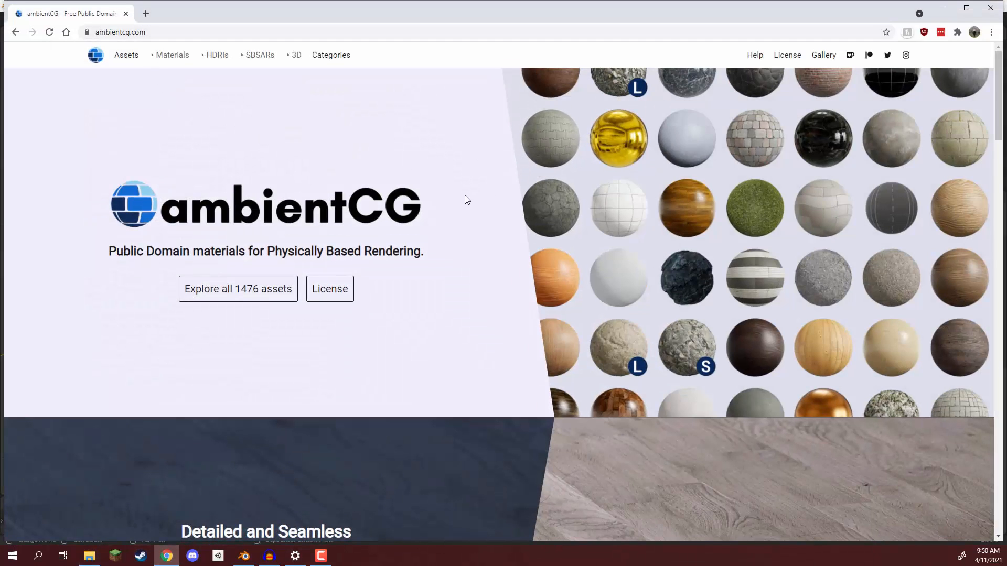
left_click(223, 293)
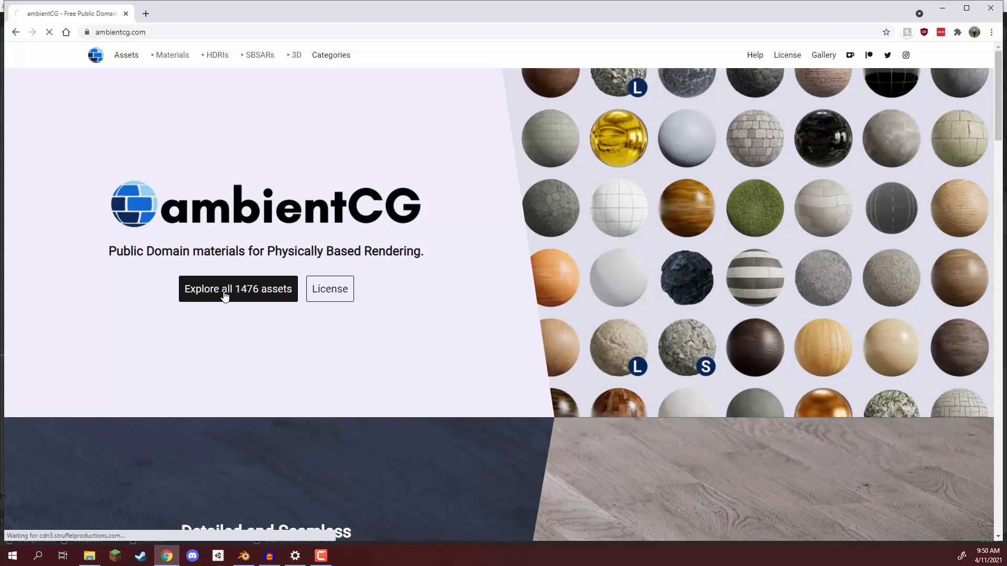
scroll(553, 229, "down", 5)
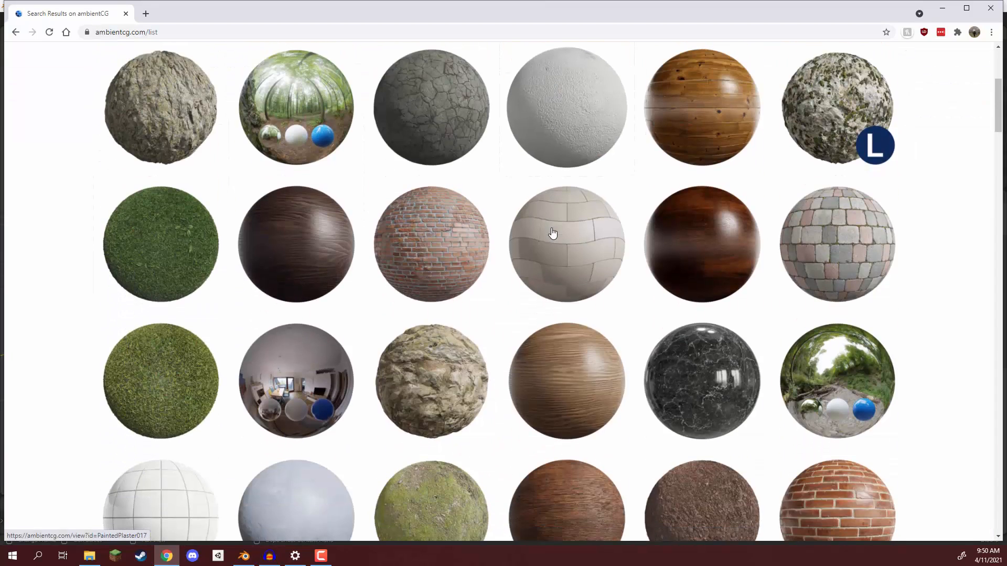
scroll(544, 214, "down", 3)
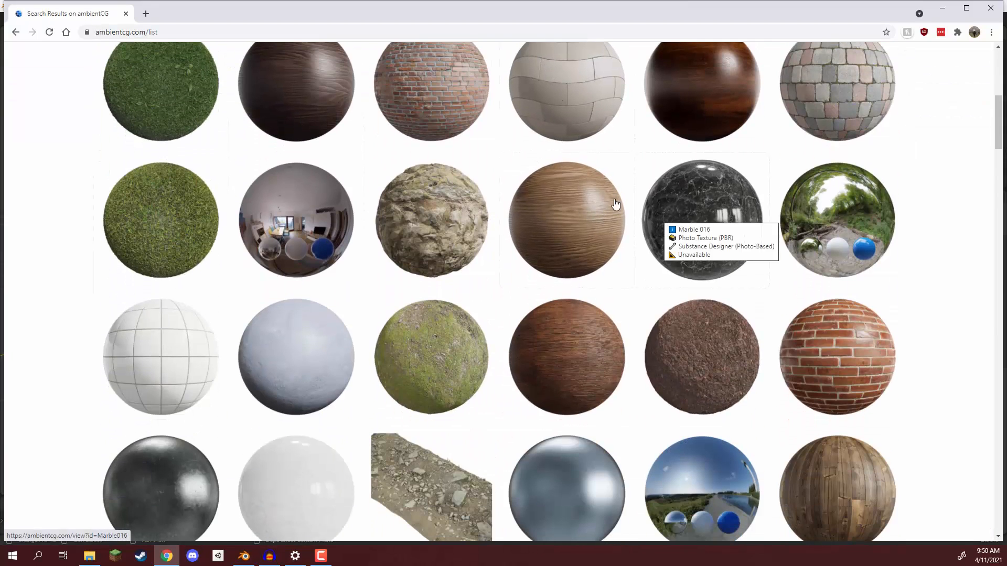
mouse_move(706, 196)
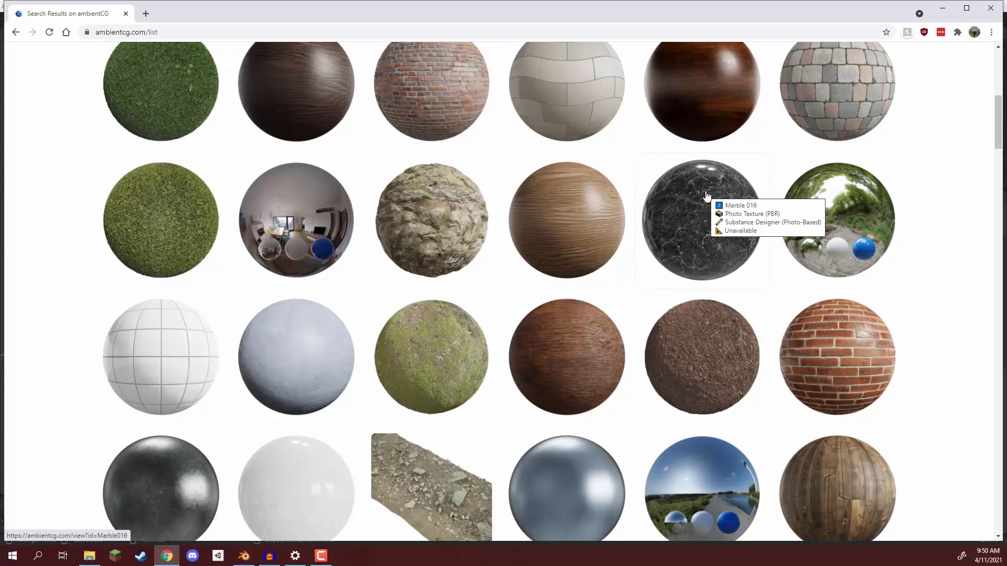
scroll(734, 283, "down", 5)
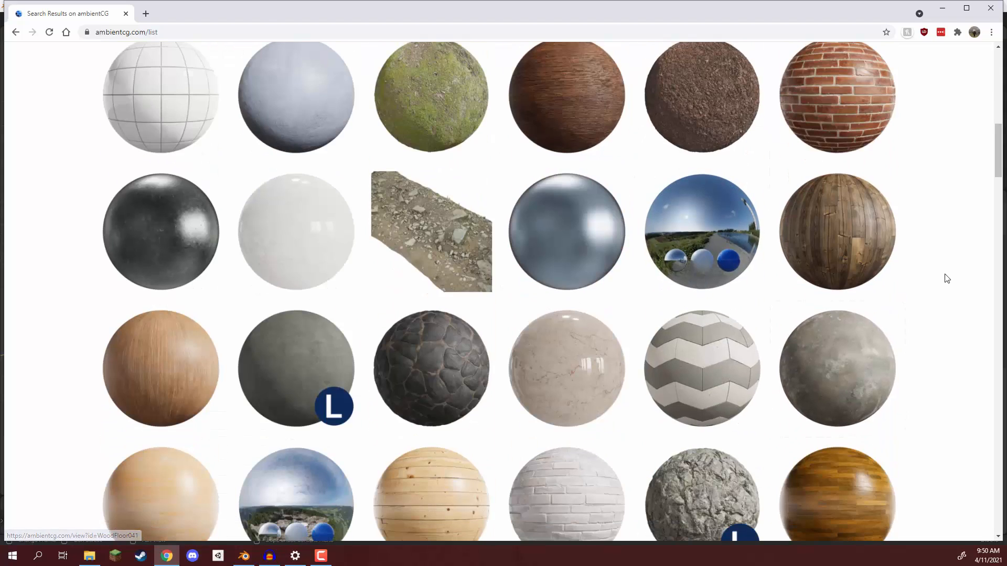
scroll(923, 288, "up", 7)
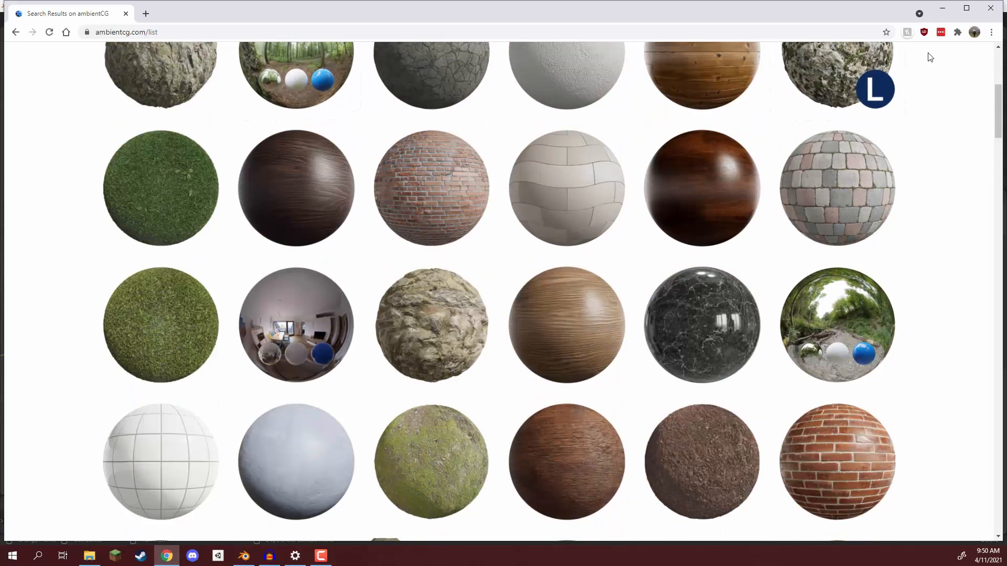
left_click(991, 8)
Open the Rock044_1K_Color image from the Blender Textures folder, close it, and switch back to Blender.
left_click_drag(389, 204, 234, 149)
left_click(375, 207)
double_click(324, 190)
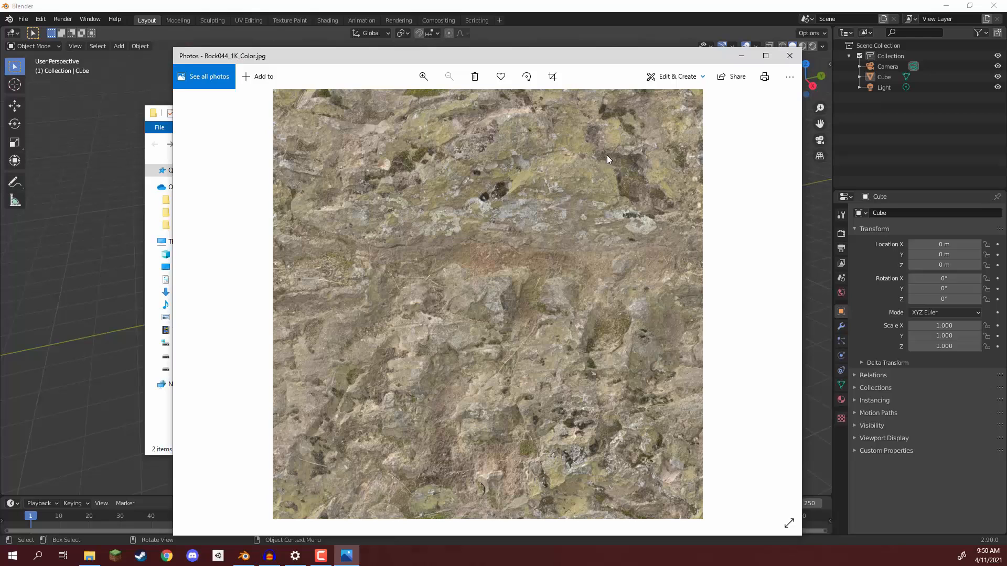
left_click(790, 55)
left_click(713, 177)
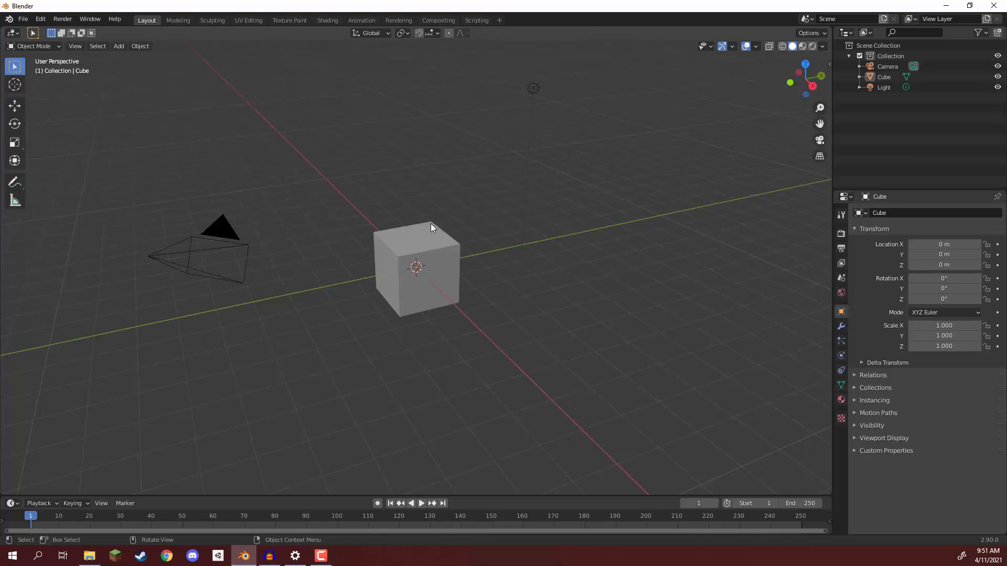
Delete every object in the scene and add a new cube mesh.
key("a")
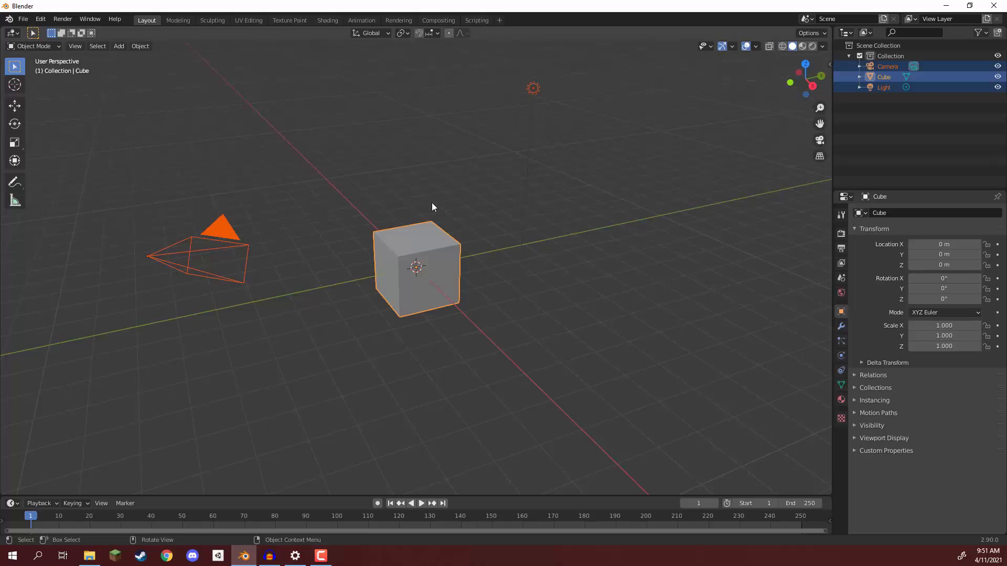
key("Delete")
left_click(117, 46)
mouse_move(134, 57)
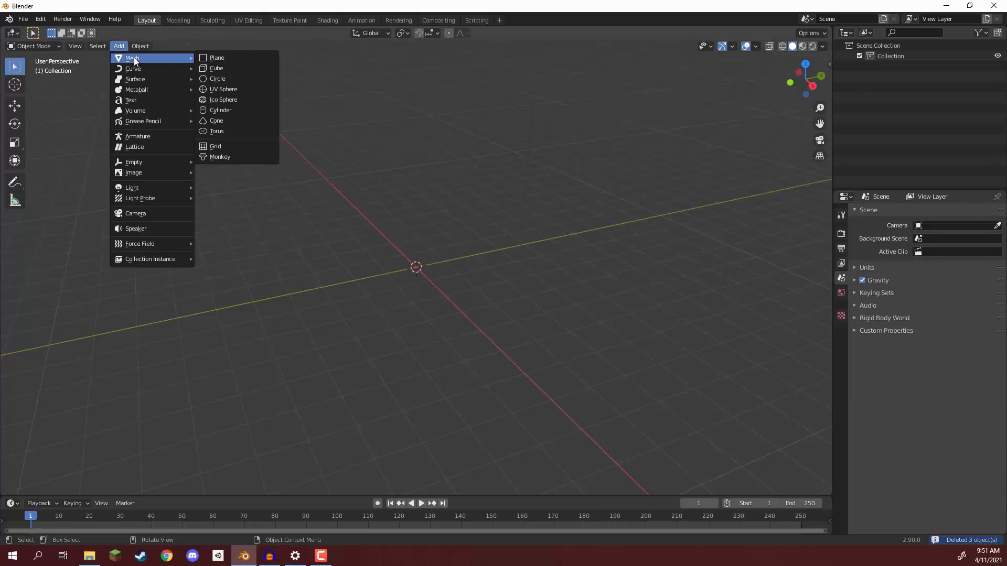
left_click(215, 68)
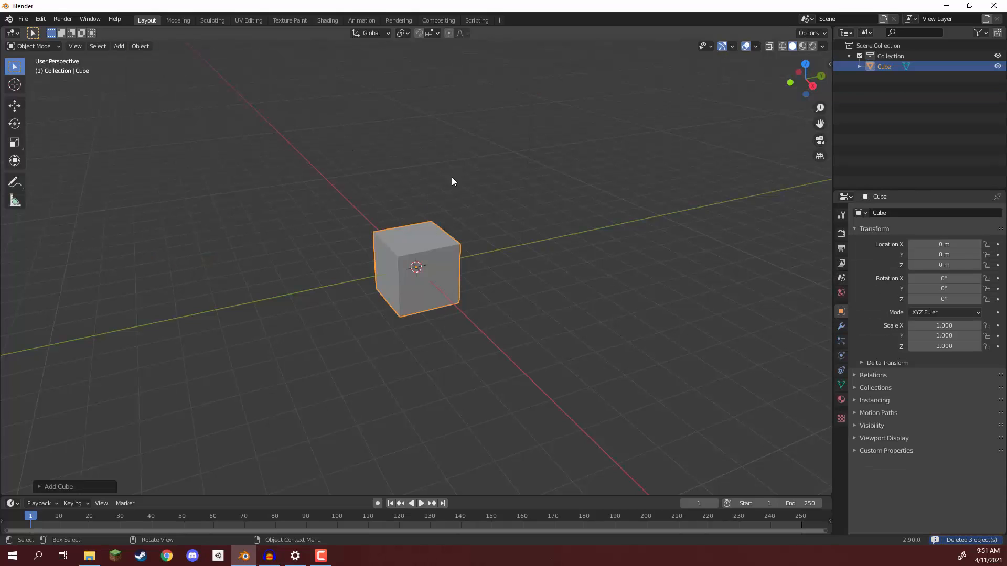
left_click(552, 176)
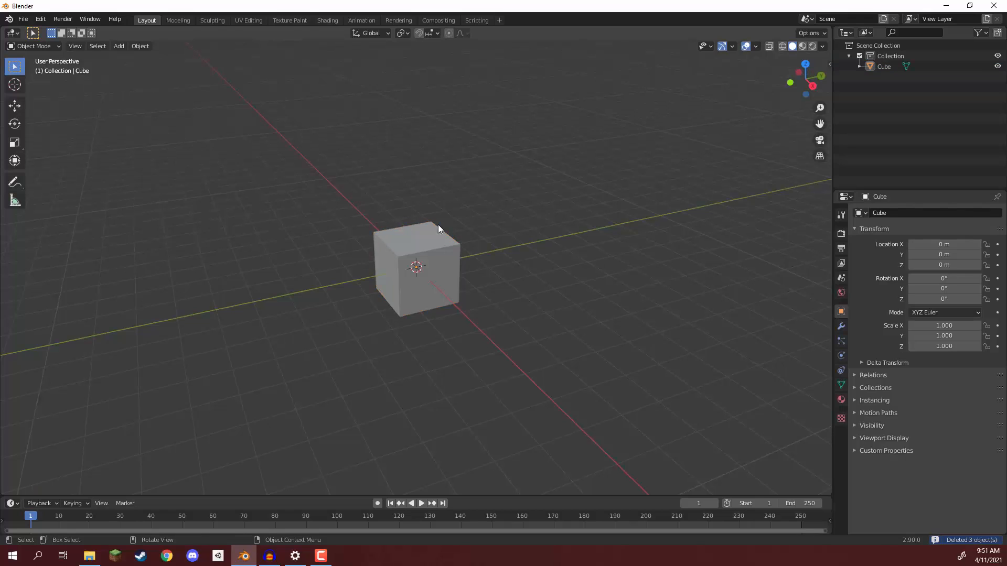
Create a new material for the cube and name it BaseMaterial.
left_click(395, 256)
scroll(379, 271, "up", 3)
middle_click_drag(383, 264, 411, 261)
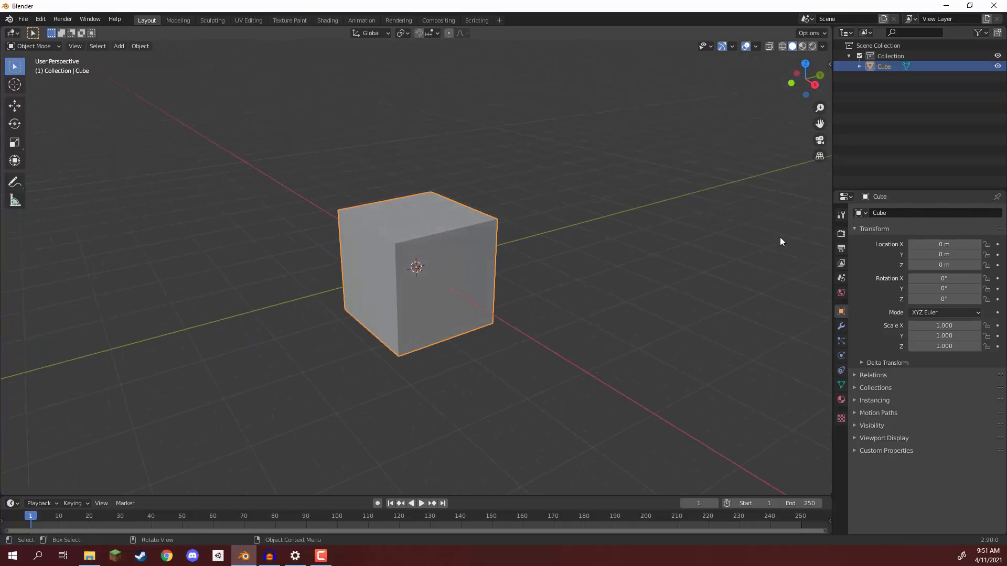
left_click_drag(832, 215, 821, 216)
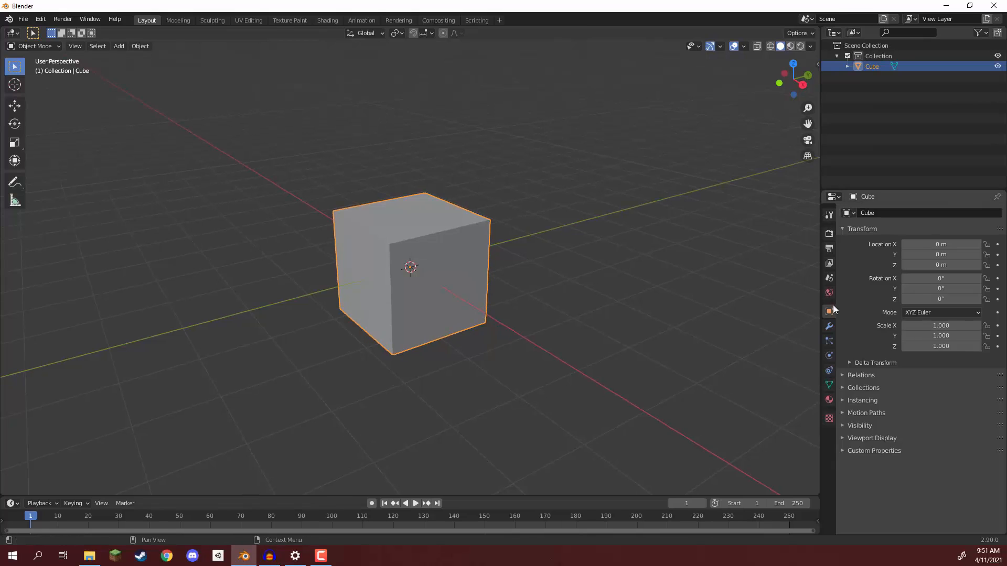
left_click(828, 401)
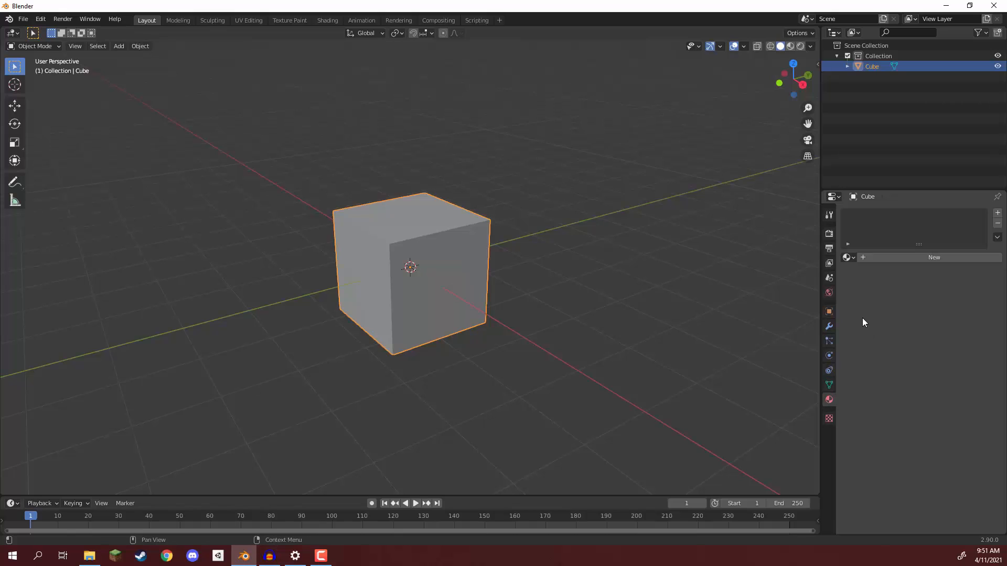
left_click(898, 258)
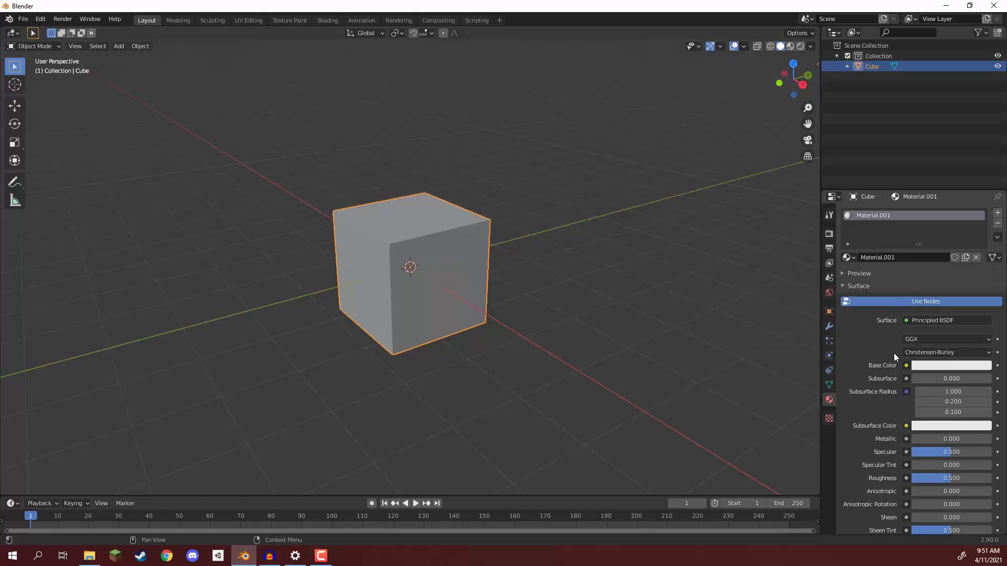
double_click(873, 215)
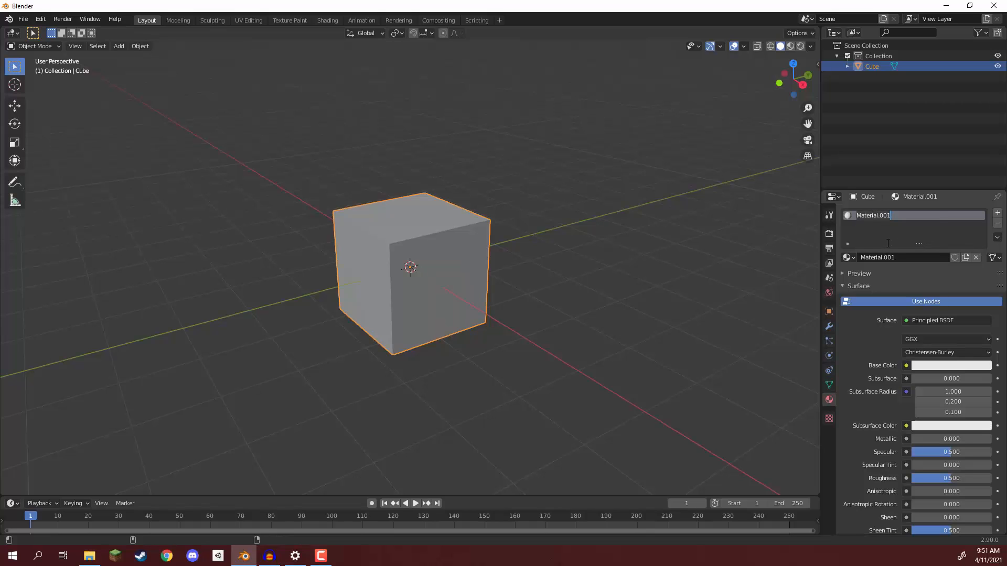
type("BaseMaterial")
key("Return")
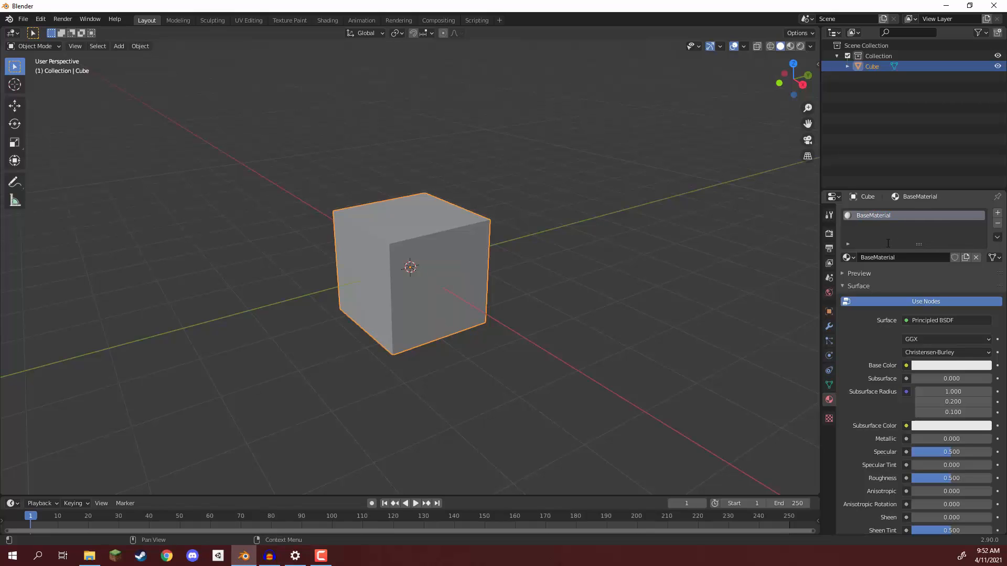
Set the material's base color to a blue-violet.
scroll(907, 284, "down", 4)
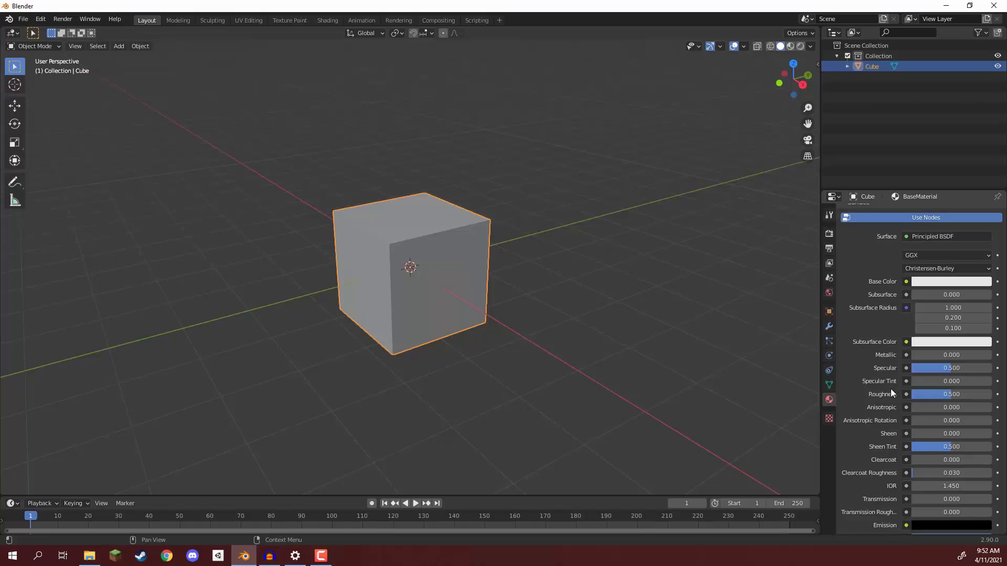
left_click(923, 284)
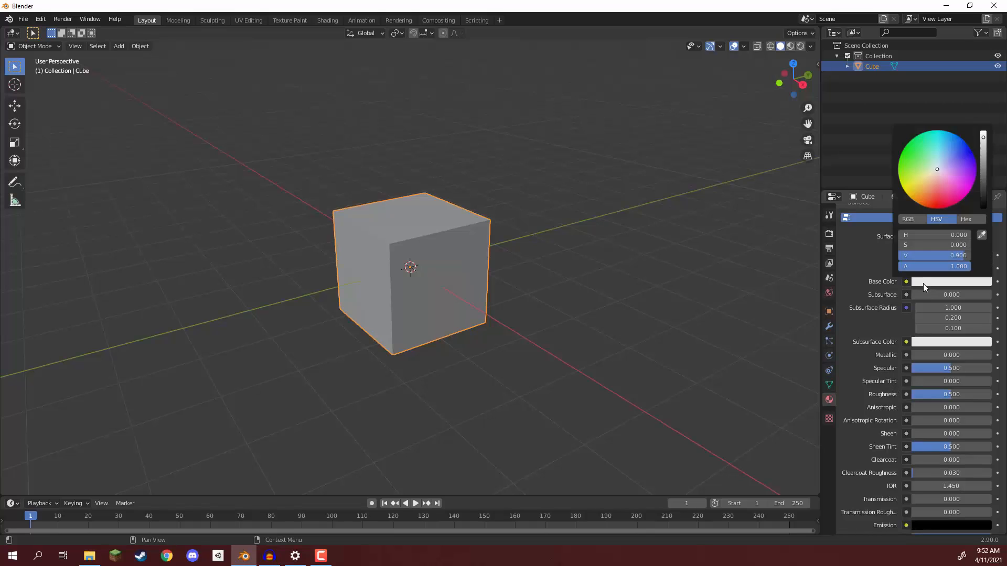
left_click_drag(940, 165, 956, 157)
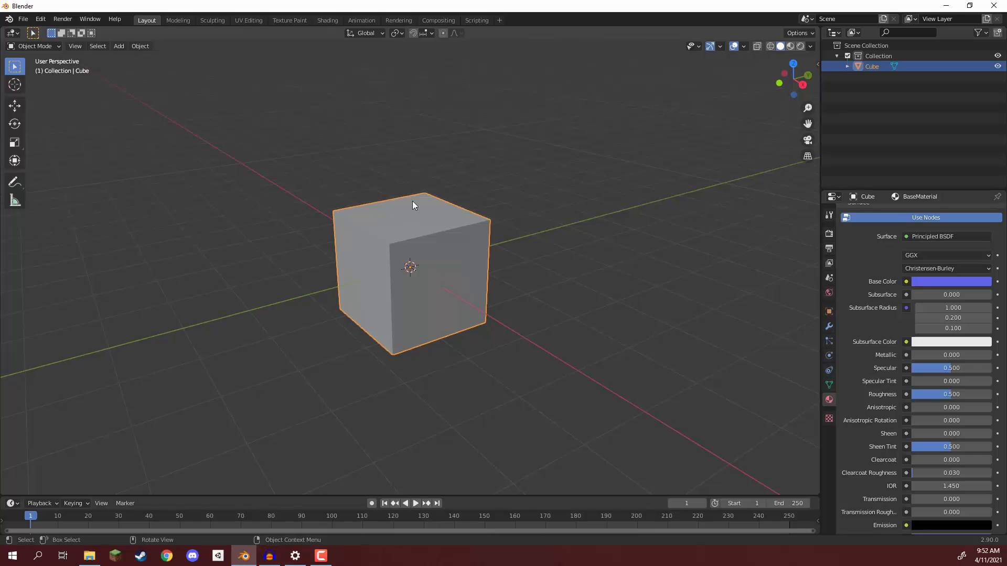
Switch the viewport to Material Preview shading and examine the cube's color.
middle_click_drag(399, 285, 428, 256)
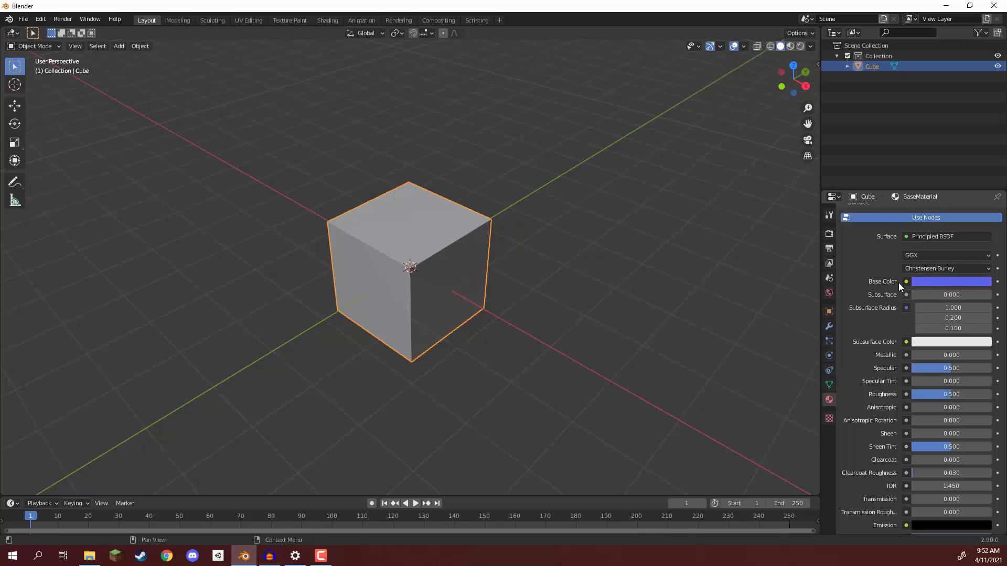
scroll(410, 178, "up", 2)
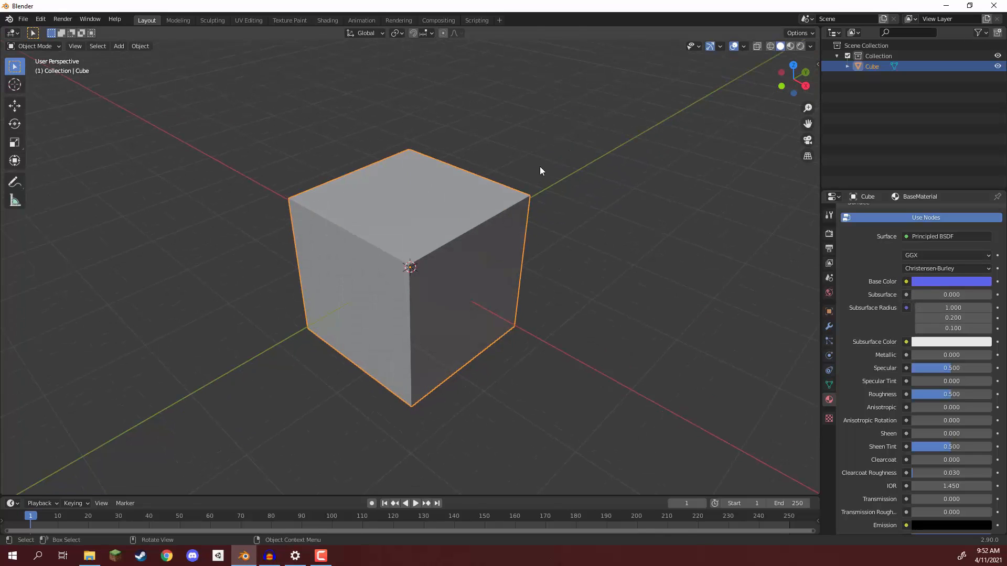
left_click(791, 45)
mouse_move(515, 226)
middle_mouse_down()
mouse_move(489, 145)
mouse_move(431, 148)
mouse_move(509, 208)
mouse_move(600, 236)
middle_mouse_up()
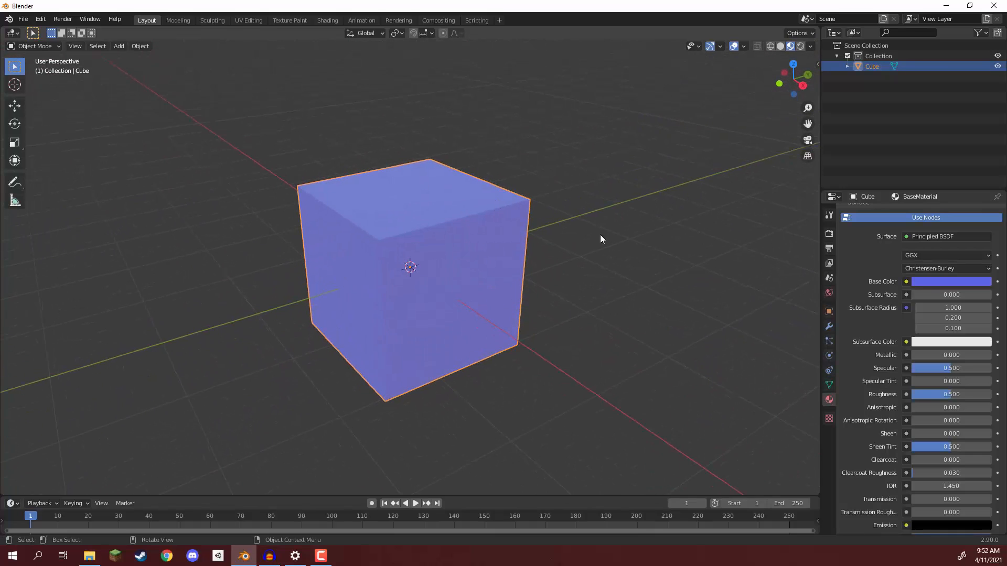
Set the material's base color to pure white with RGB values 1, 1, 1.
left_click(928, 283)
mouse_move(945, 156)
left_mouse_down()
mouse_move(930, 155)
mouse_move(937, 171)
left_mouse_up()
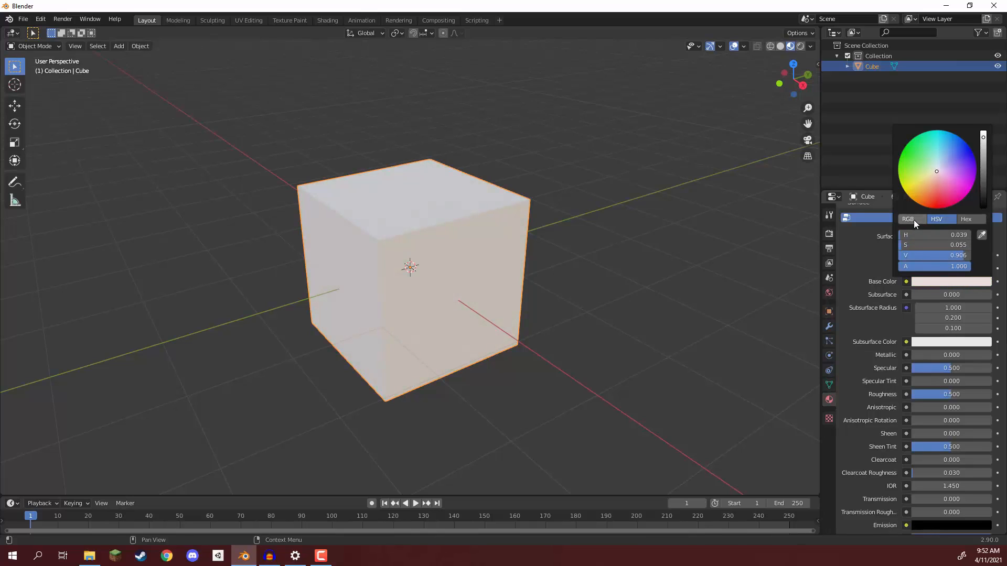
left_click(913, 220)
left_click(961, 237)
type("1")
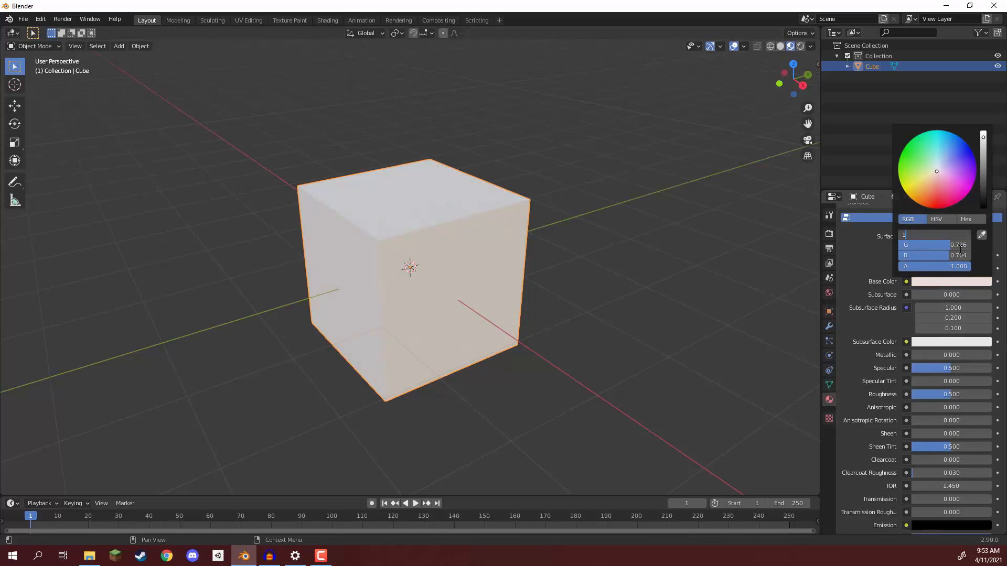
key("Return")
left_click(960, 245)
type("1")
key("Return")
left_click(960, 256)
type("1")
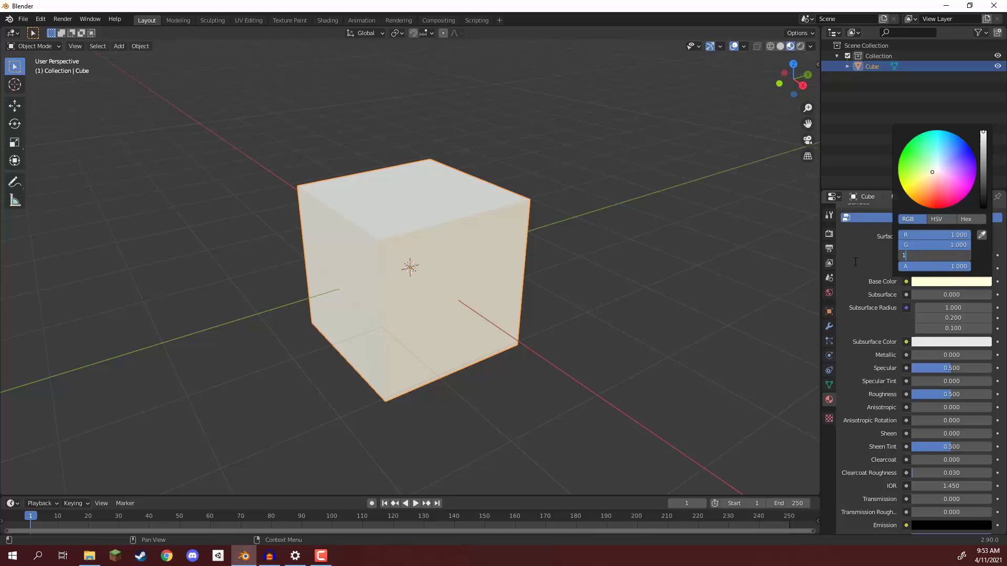
key("Return")
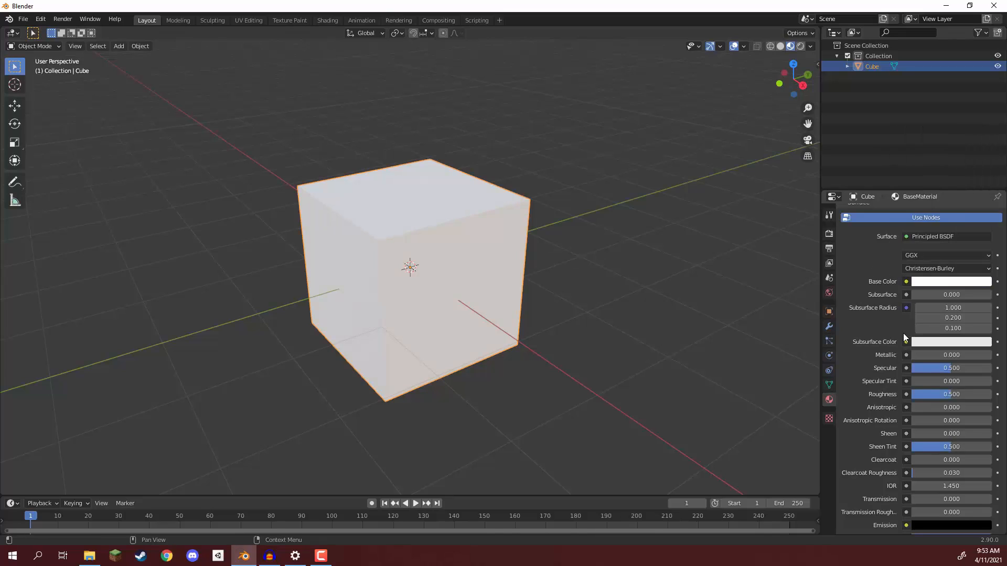
Try out the material's Metallic value and examine the remaining surface and blend settings.
left_click_drag(928, 355, 985, 400)
key("BackSpace")
scroll(857, 278, "down", 6)
scroll(893, 385, "down", 4)
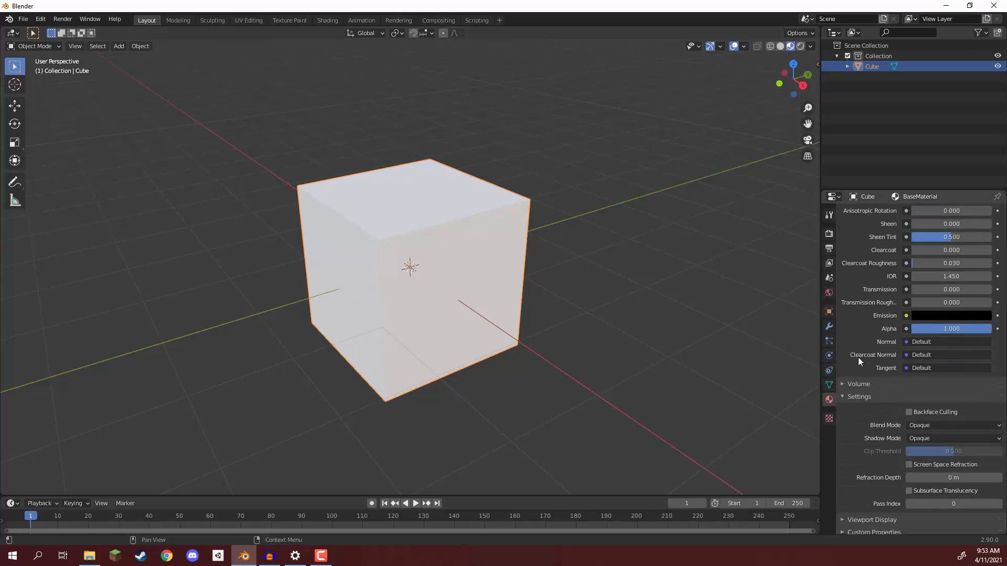
scroll(858, 357, "up", 9)
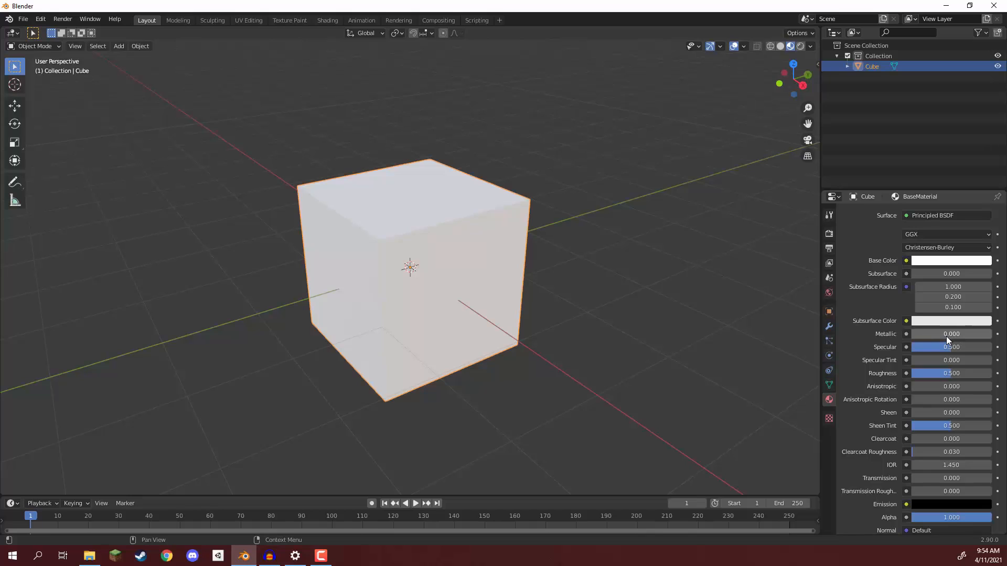
left_click_drag(947, 336, 908, 338)
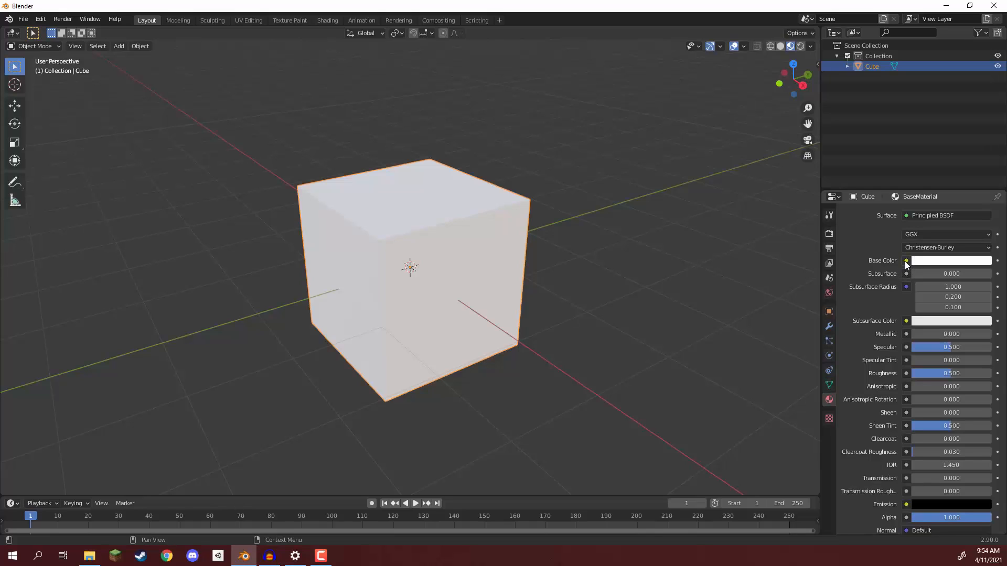
Assign an Image Texture to the Base Color of BaseMaterial.
left_click(906, 261)
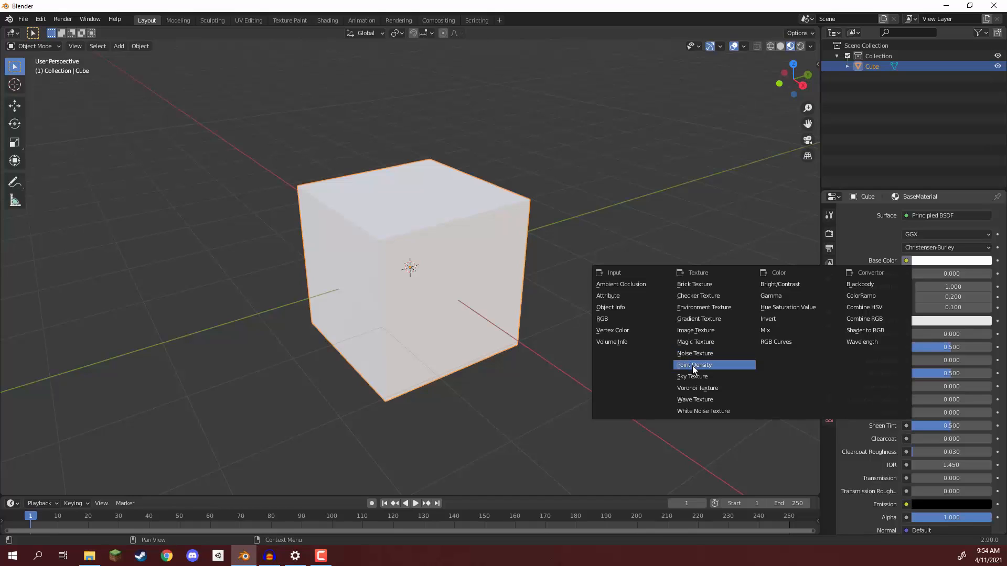
left_click(689, 332)
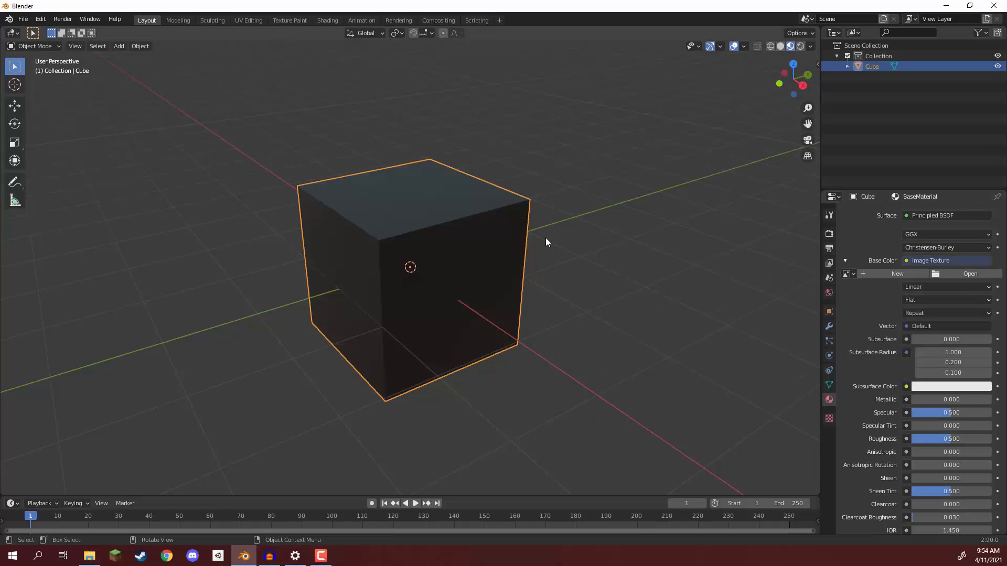
middle_click_drag(515, 232, 570, 194)
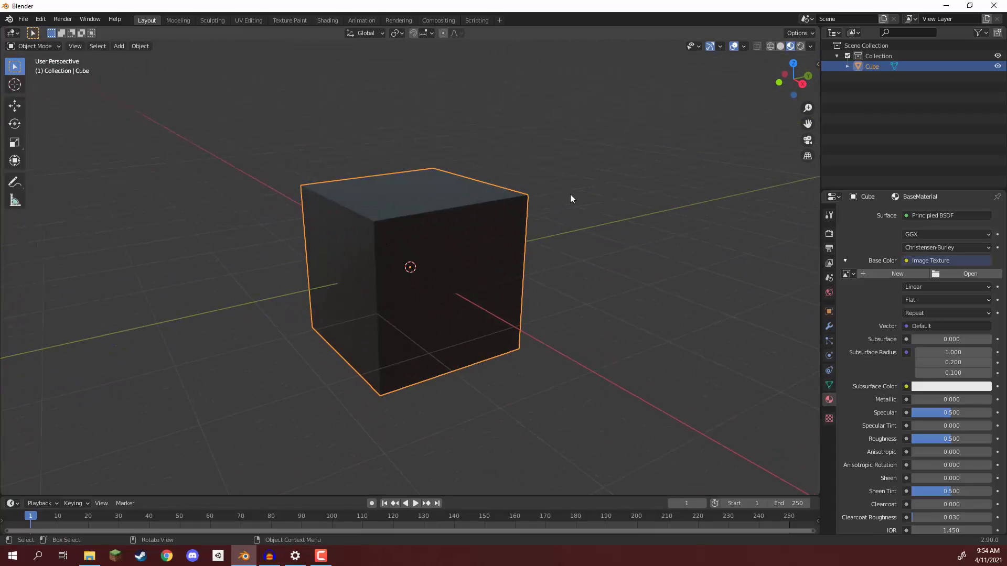
Load Rock044_1K_Color.jpg from the Blender Textures folder on the Desktop as the base color image.
left_click(954, 273)
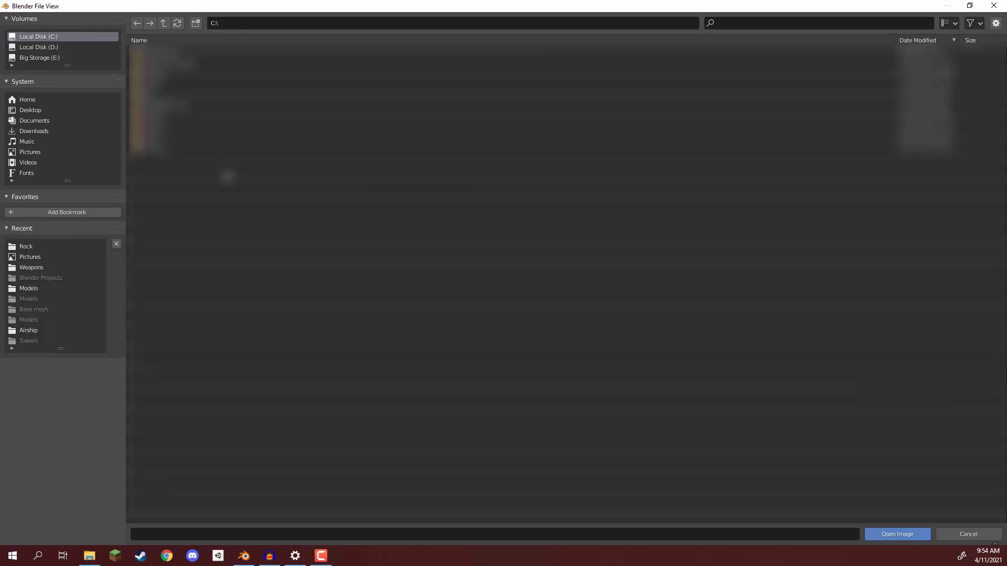
left_click(33, 111)
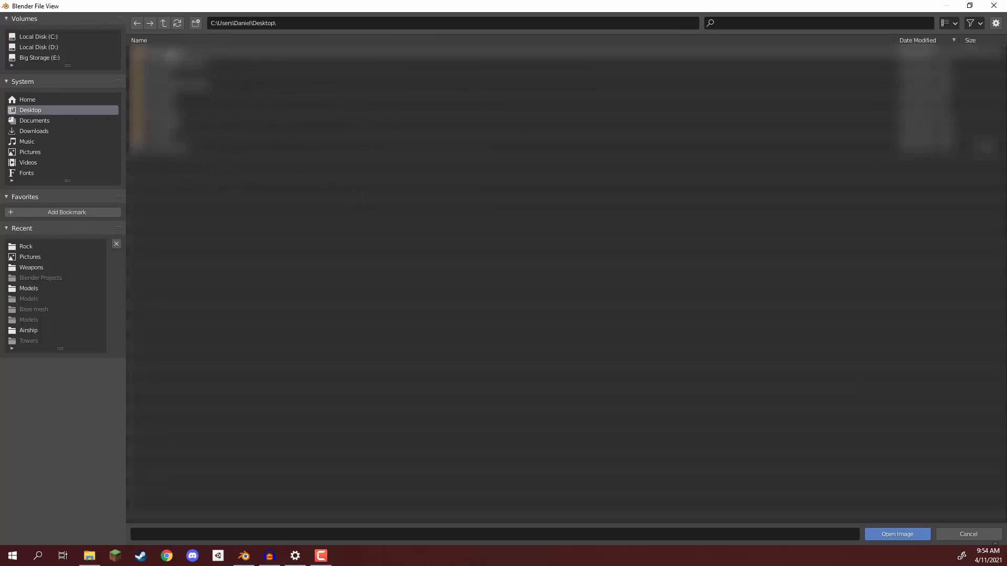
double_click(156, 54)
left_click(152, 53)
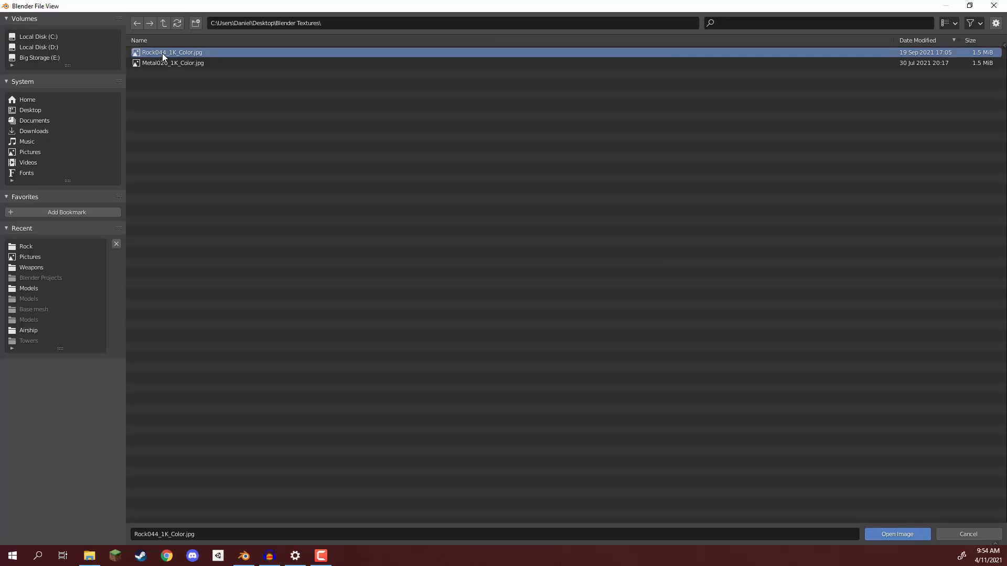
left_click(892, 535)
Examine how the rock texture wraps over the cube's top and side faces.
middle_click_drag(430, 244, 448, 286)
scroll(448, 286, "down", 2)
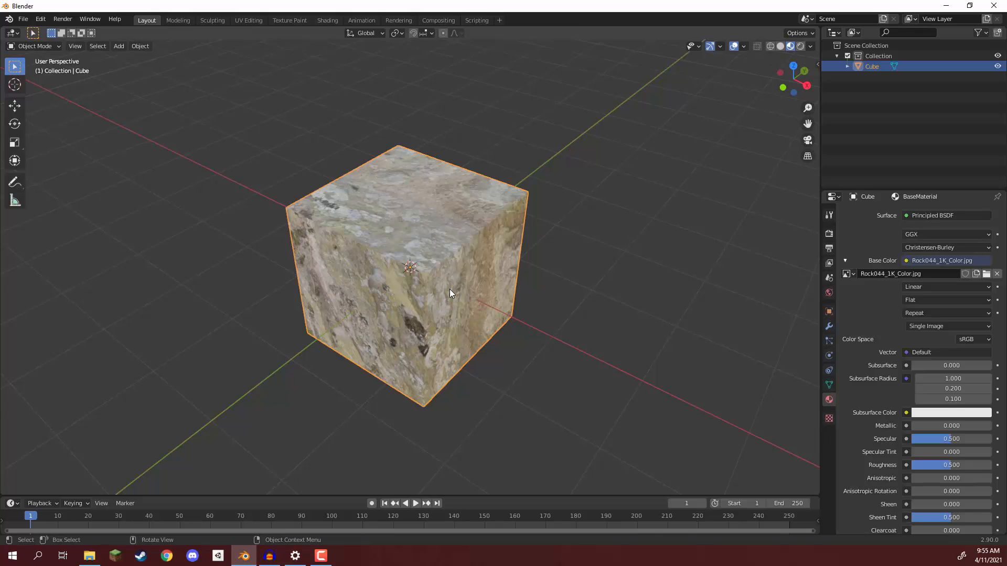
mouse_move(449, 288)
middle_mouse_down()
mouse_move(424, 281)
mouse_move(384, 231)
mouse_move(438, 238)
mouse_move(485, 124)
mouse_move(477, 233)
mouse_move(420, 257)
mouse_move(340, 235)
mouse_move(299, 262)
mouse_move(424, 278)
mouse_move(432, 291)
middle_mouse_up()
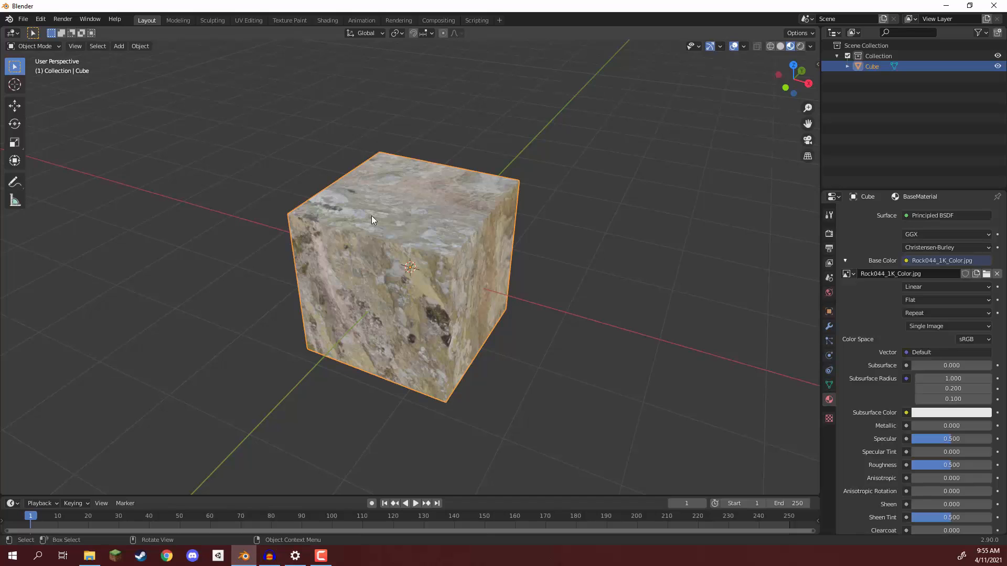
middle_click_drag(371, 220, 426, 279)
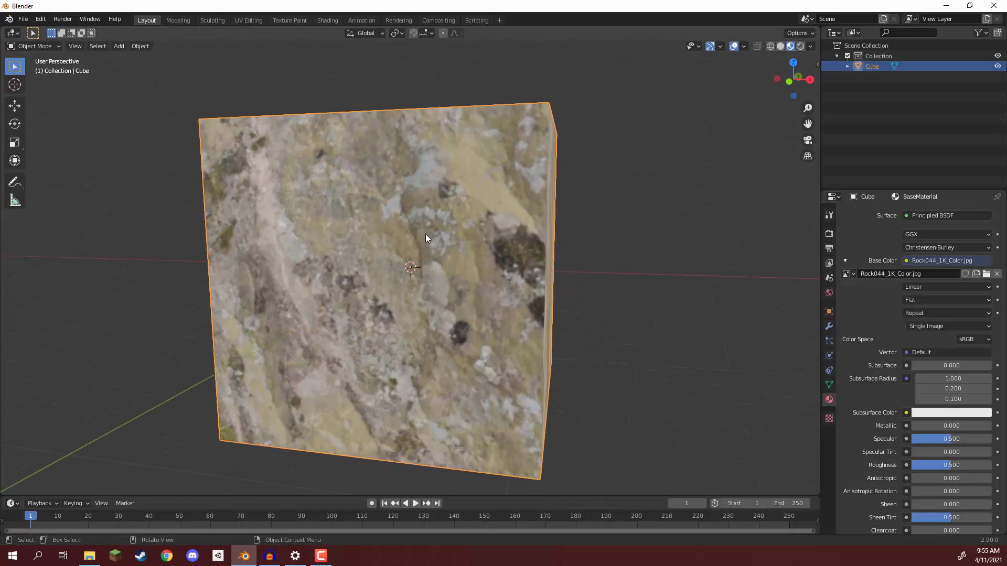
middle_click_drag(426, 235, 505, 207)
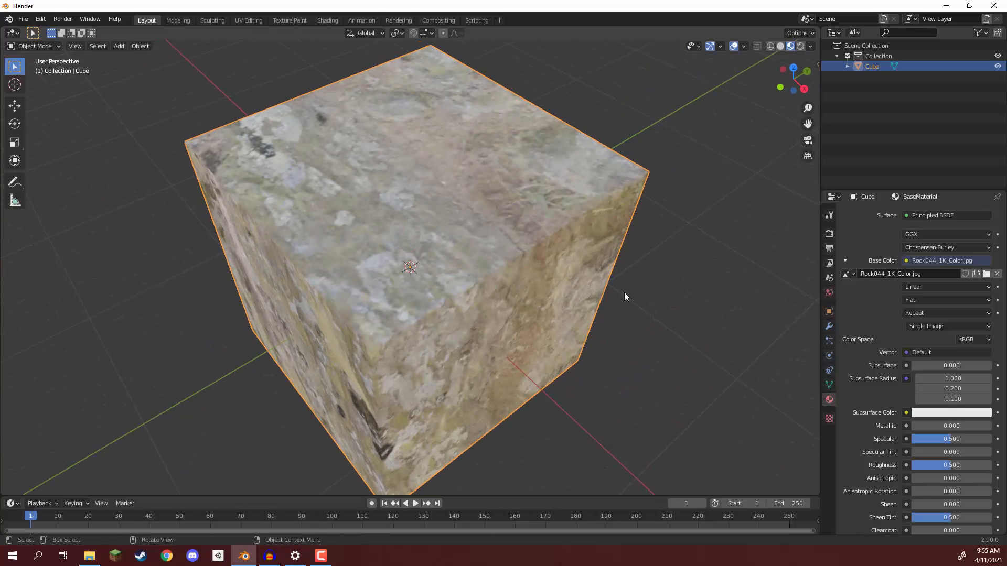
middle_click_drag(316, 181, 280, 231)
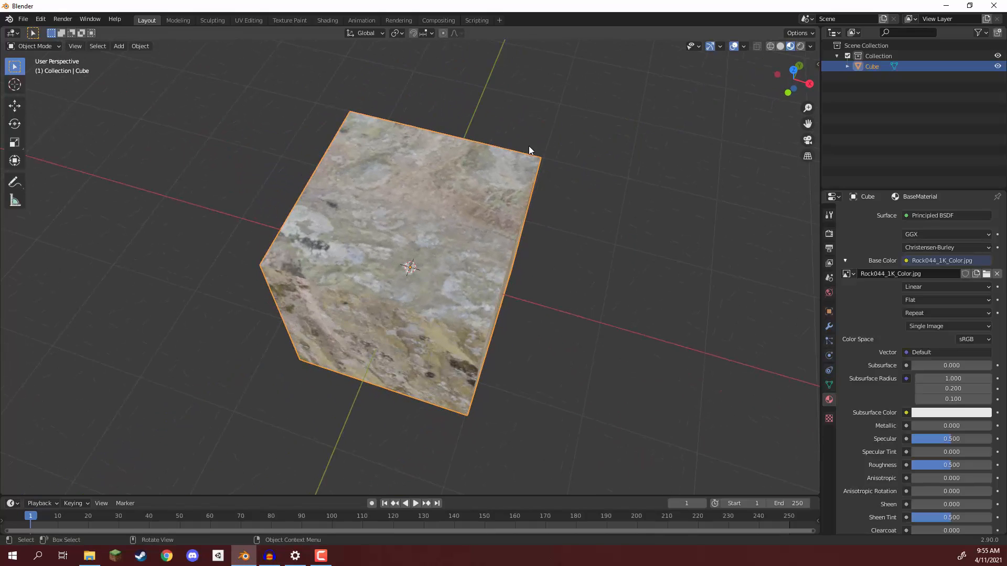
middle_click_drag(468, 161, 382, 179)
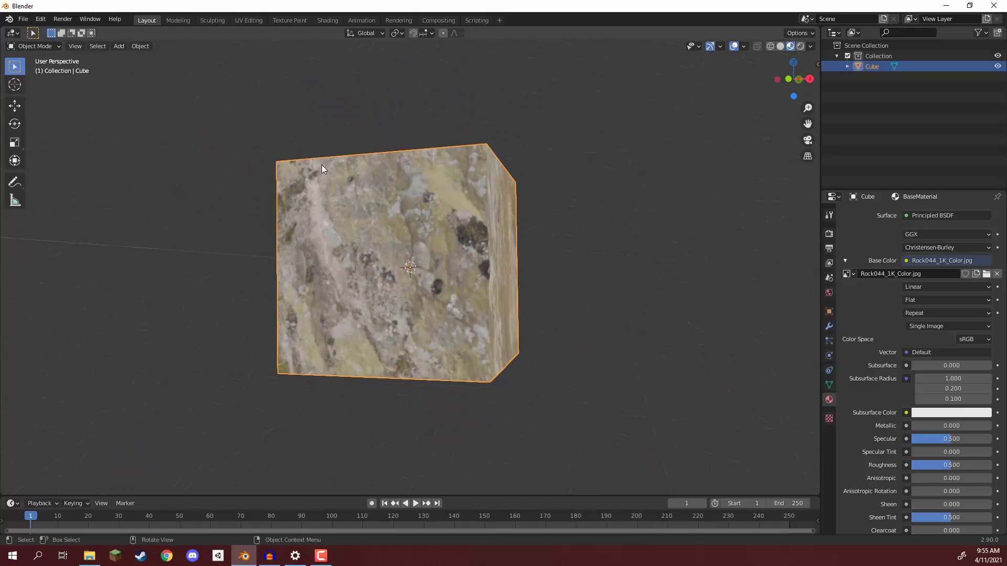
middle_click_drag(322, 168, 345, 257)
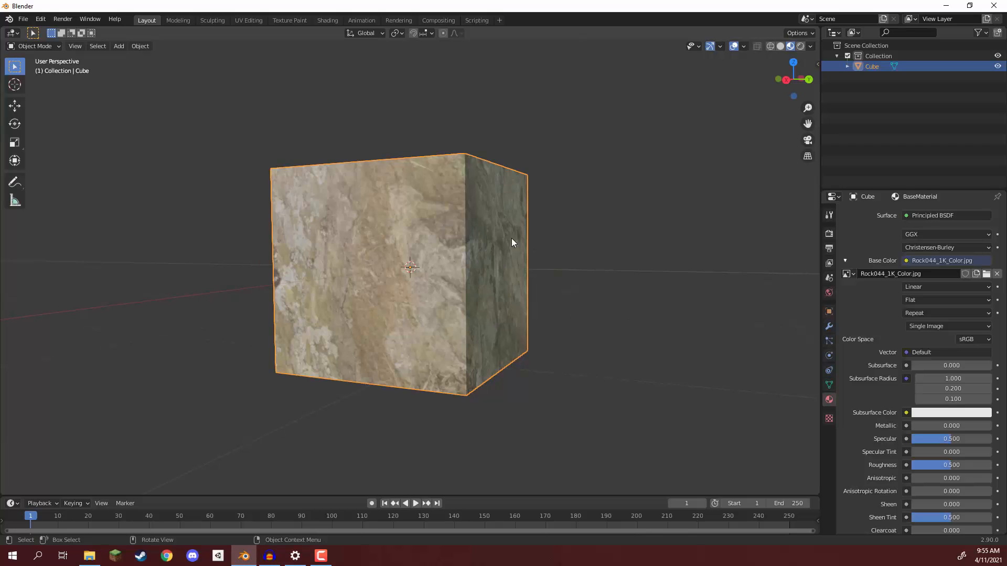
middle_click_drag(370, 161, 397, 199)
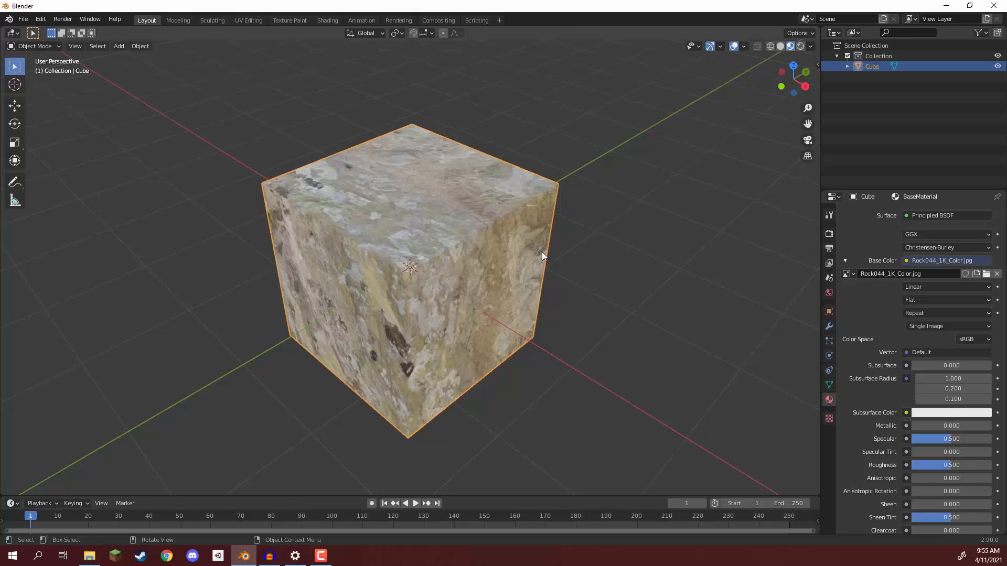
scroll(566, 238, "down", 2)
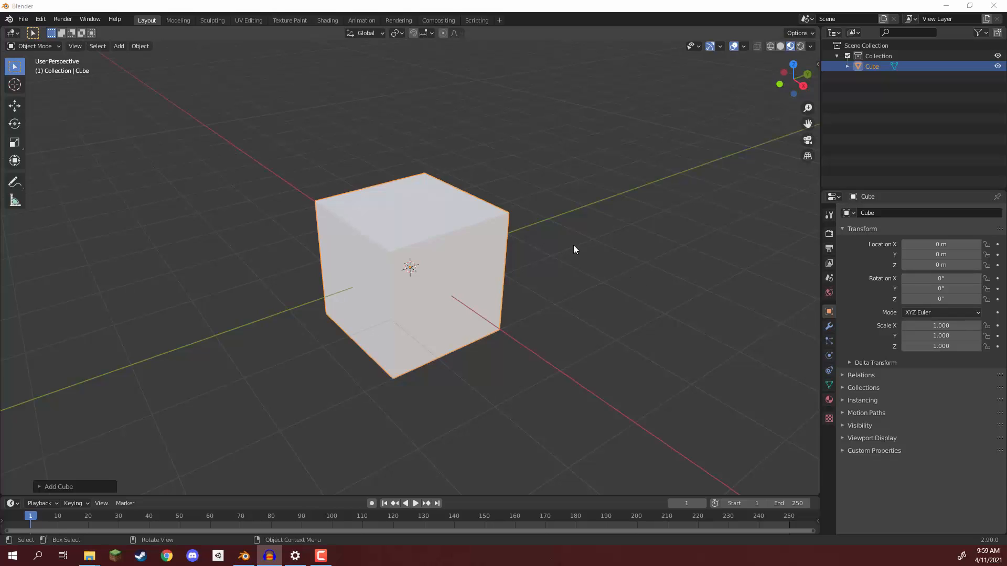
Create a new material on the cube and use the Metal020_1K_Color.jpg image texture as its base color.
left_click(491, 243)
middle_click_drag(451, 235, 444, 228)
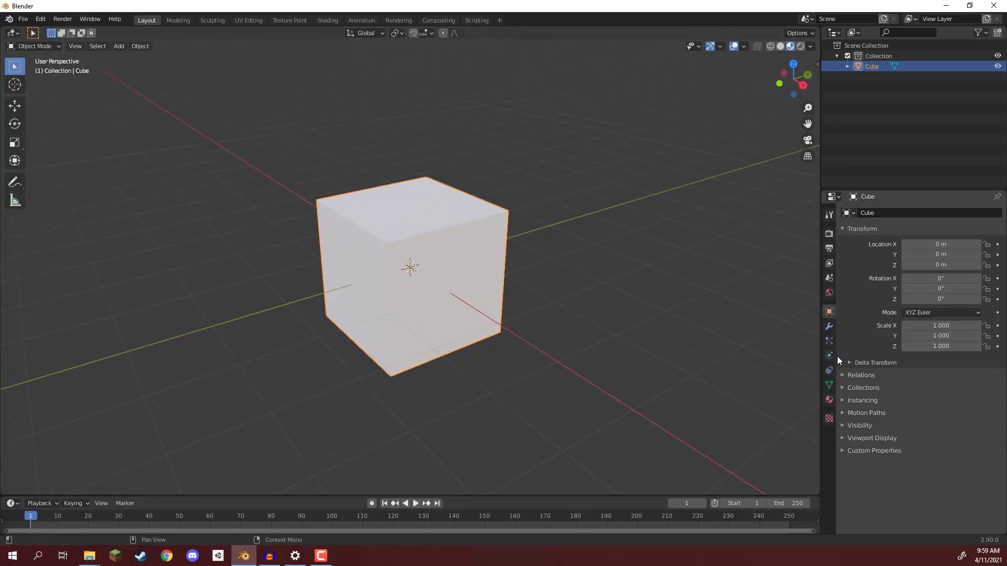
left_click(829, 400)
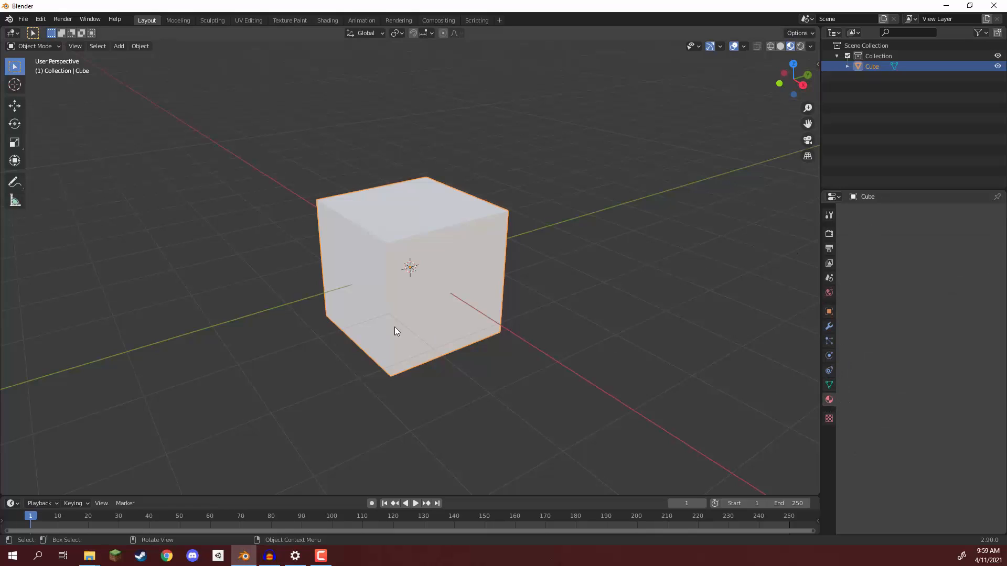
left_click(884, 259)
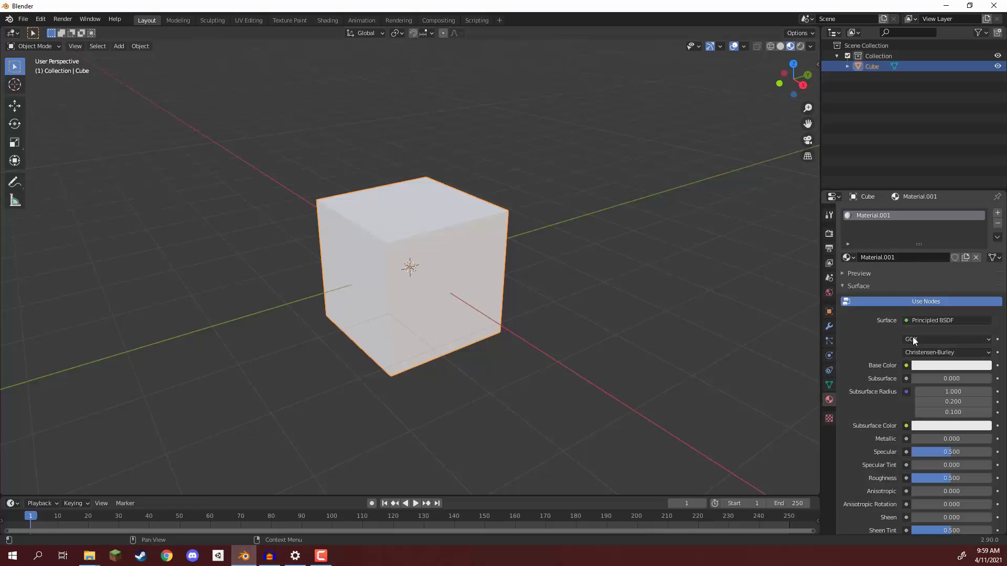
left_click(906, 366)
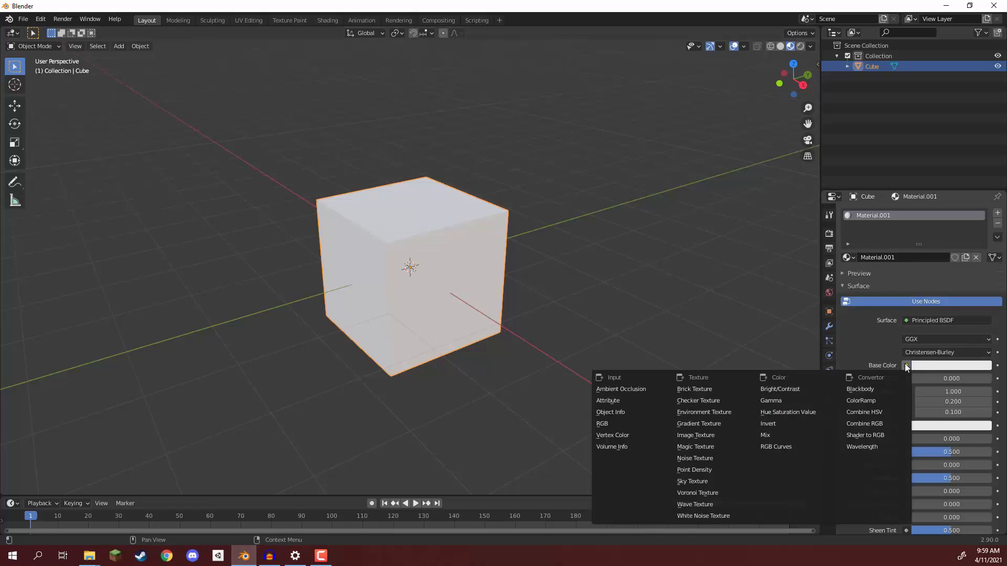
left_click(715, 433)
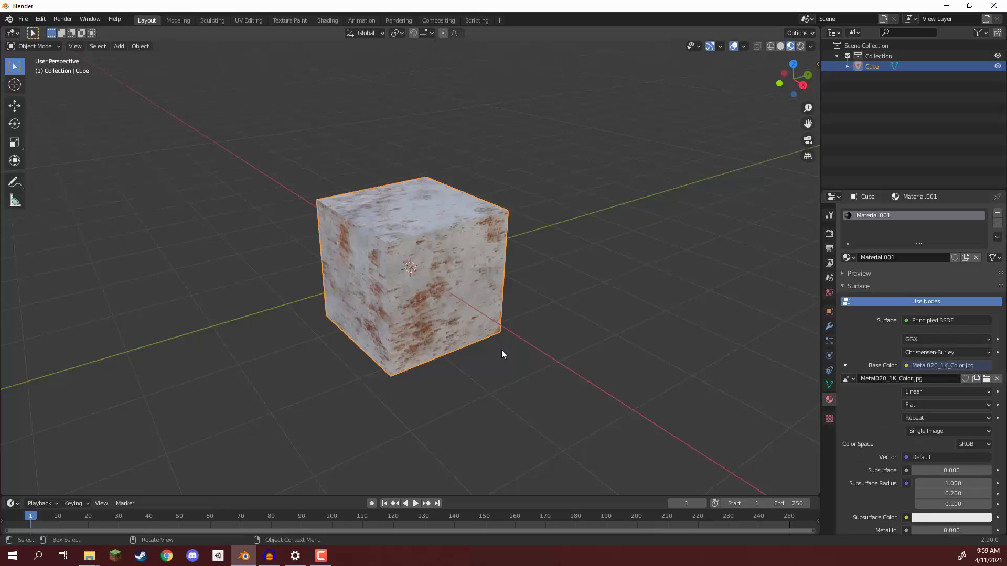
Switch to the UV Editing workspace and examine the cube's UV layout over the whole metal texture.
middle_click_drag(501, 351, 450, 268)
scroll(450, 267, "up", 2)
middle_click_drag(398, 231, 425, 199)
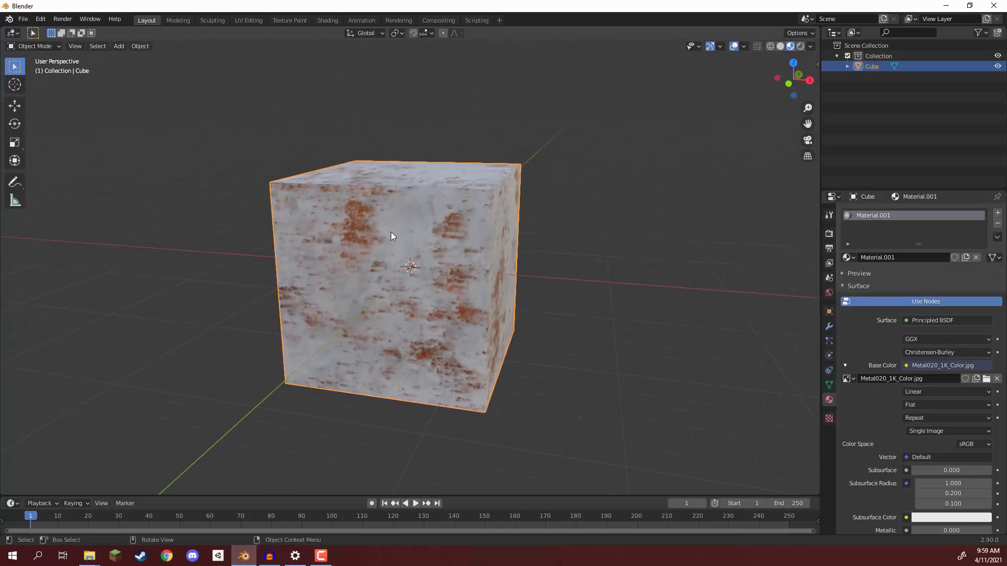
middle_click_drag(391, 236, 437, 253)
middle_click_drag(410, 287, 464, 259)
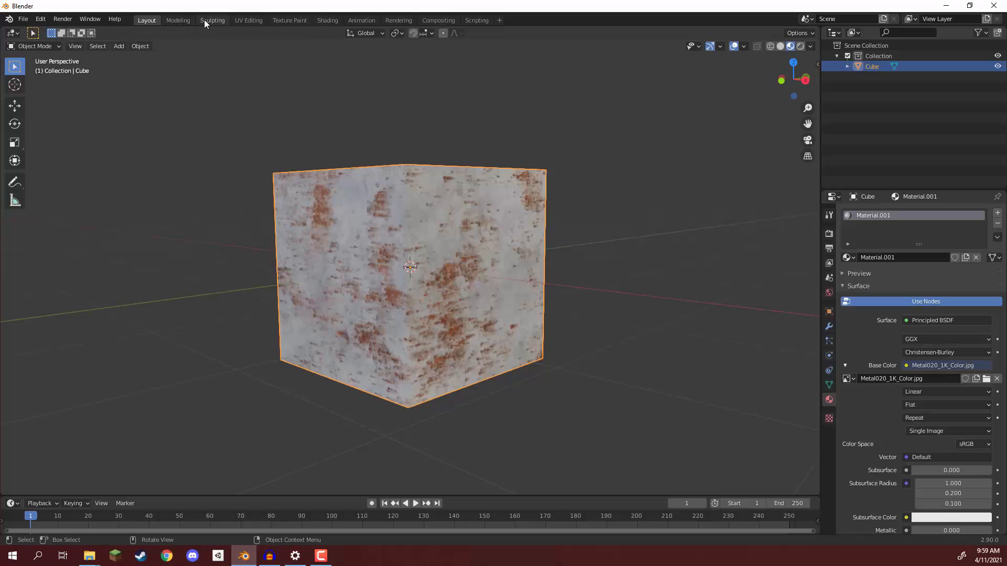
left_click(246, 20)
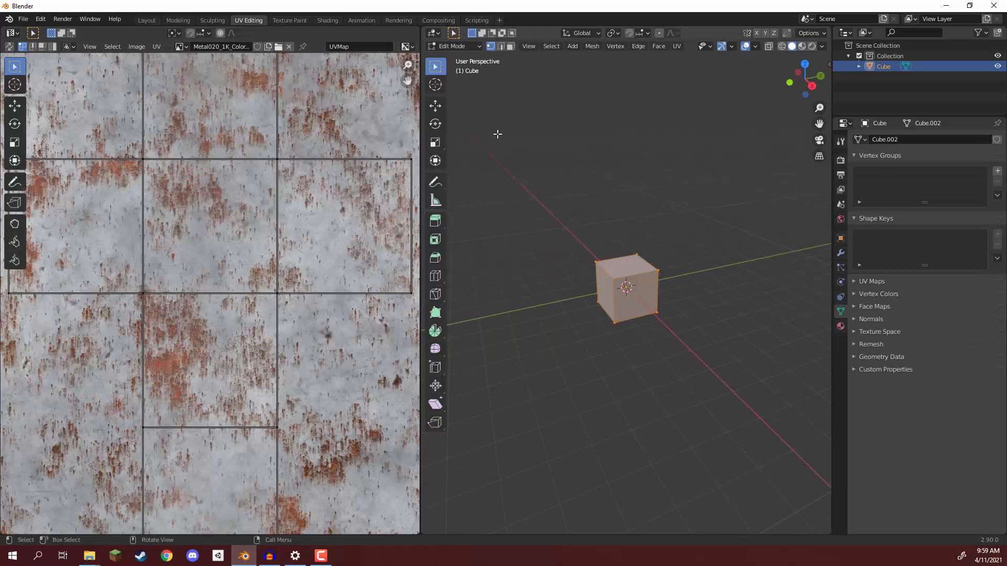
scroll(557, 261, "up", 5)
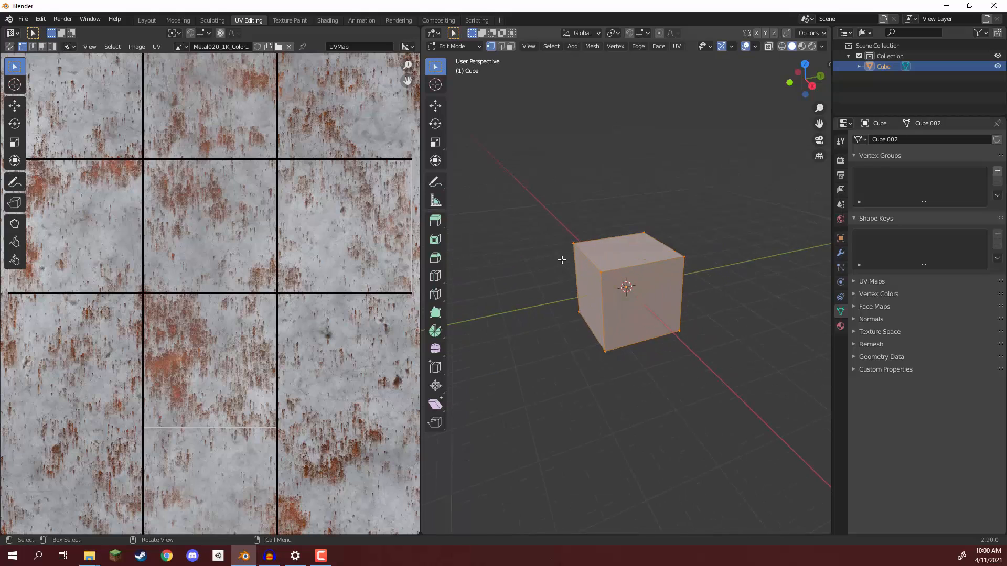
middle_click_drag(561, 260, 551, 220)
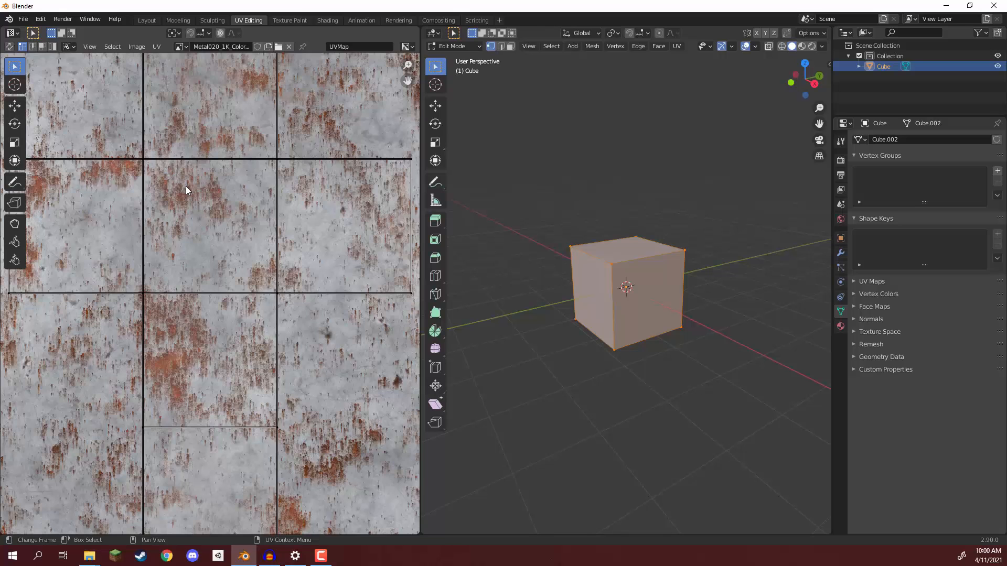
scroll(185, 187, "down", 4)
middle_click_drag(190, 229, 192, 221)
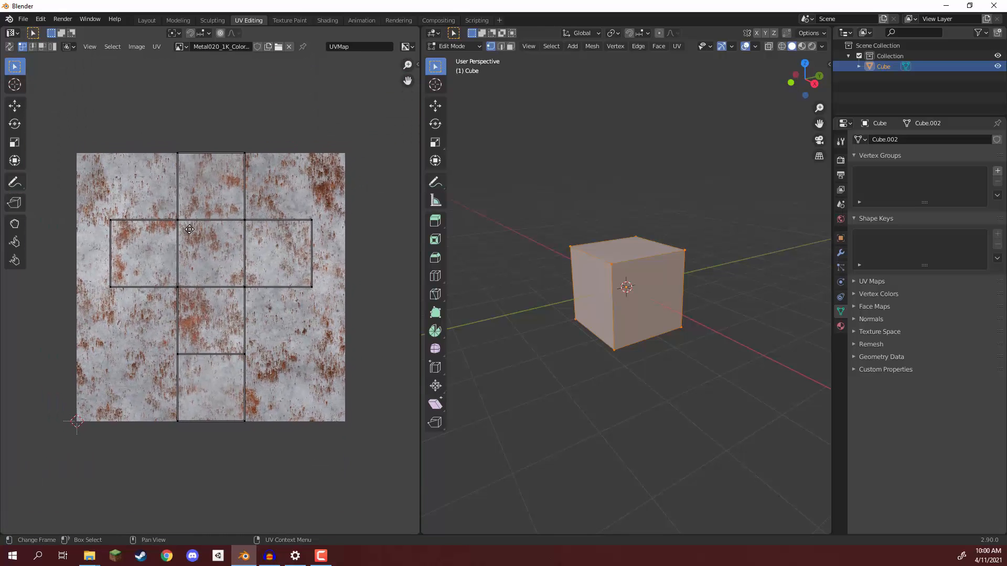
scroll(156, 224, "up", 1)
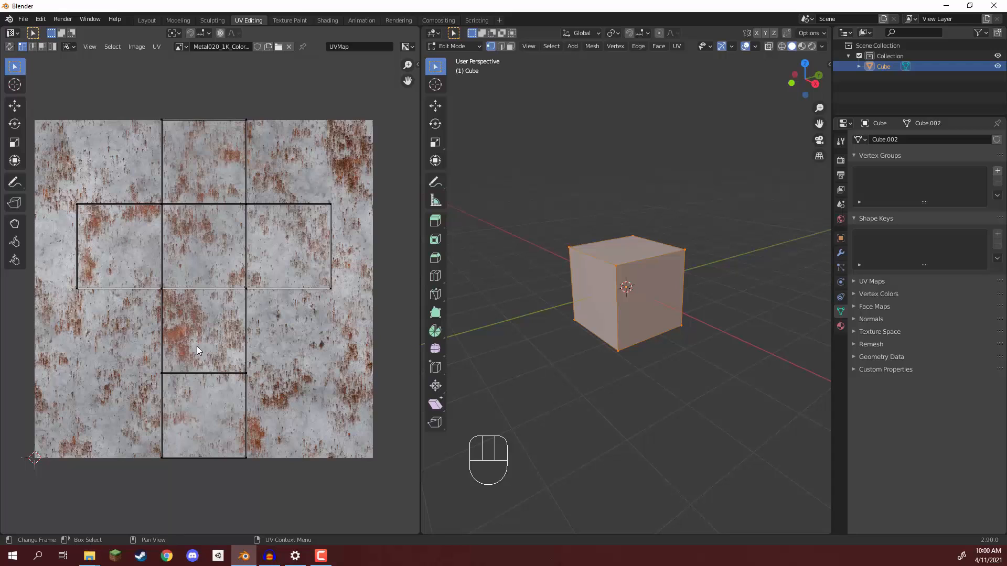
Show the metal texture on the cube in the 3D viewport with Material Preview shading.
scroll(556, 230, "up", 2)
middle_click_drag(533, 227, 530, 232)
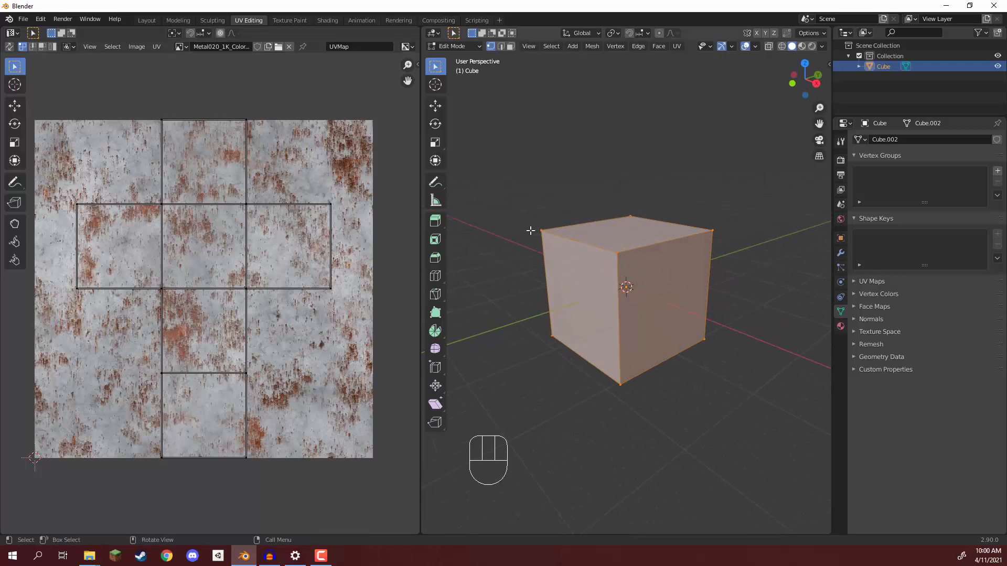
left_click(800, 46)
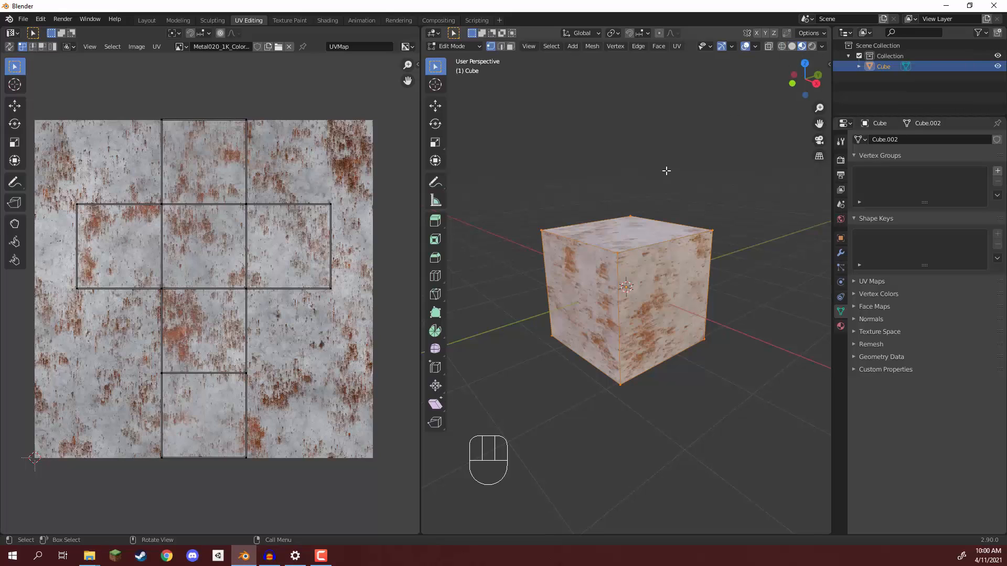
Clear the mesh selection, enable face selection, and select the cube's top and side faces one at a time to compare their UV areas.
middle_click_drag(549, 252, 549, 208)
left_click(515, 169)
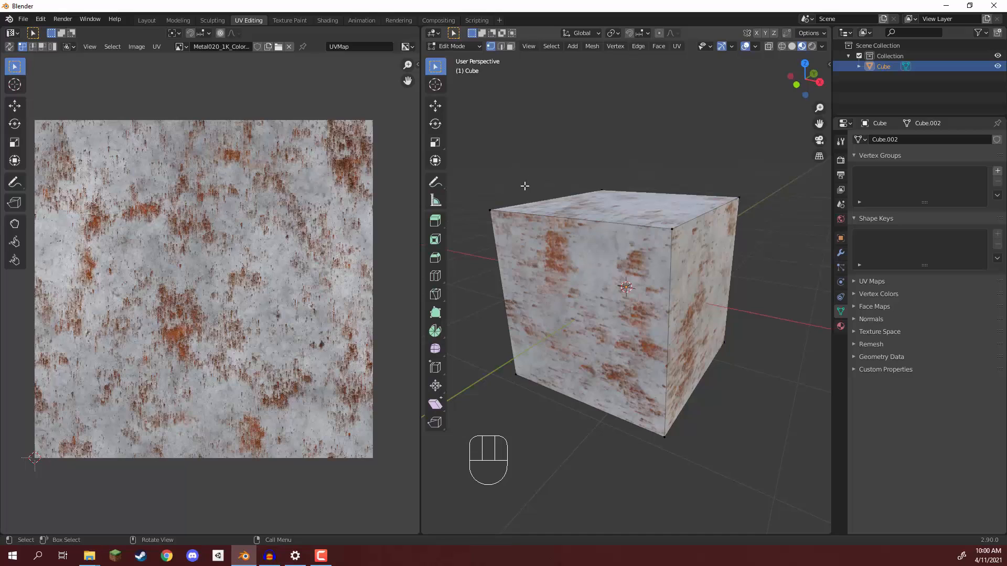
left_click(511, 46)
left_click(619, 216)
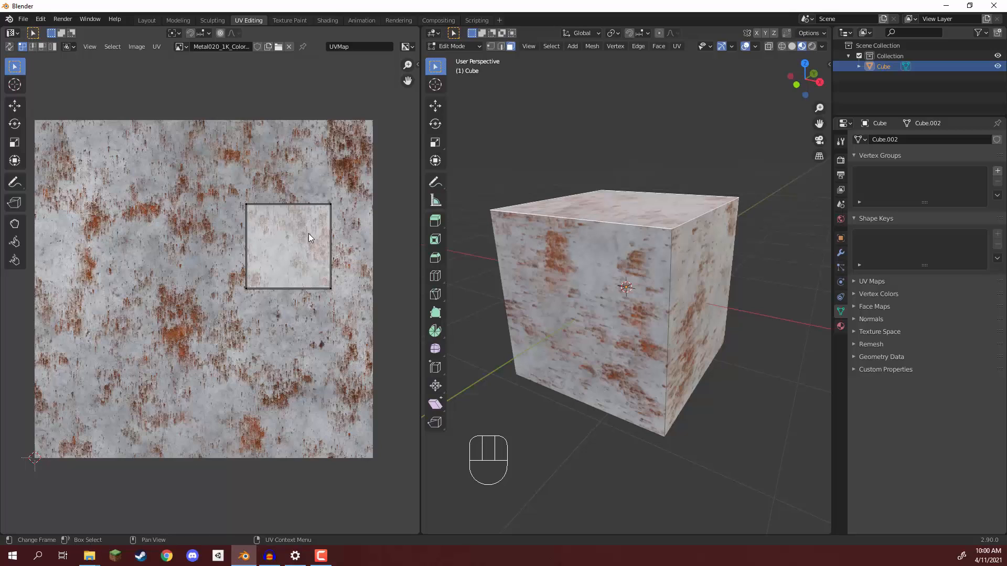
left_click(603, 255)
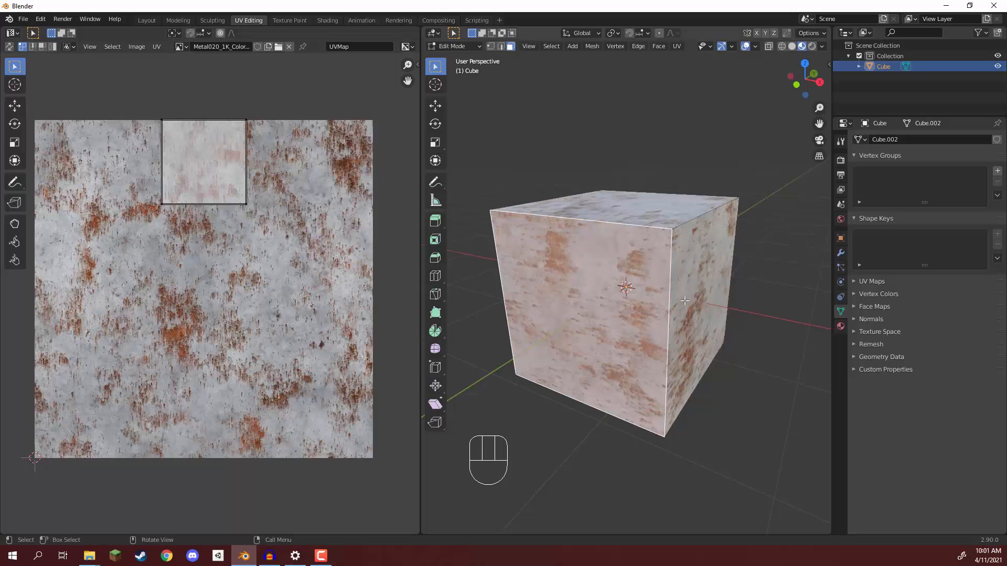
left_click(693, 254)
left_click(647, 217)
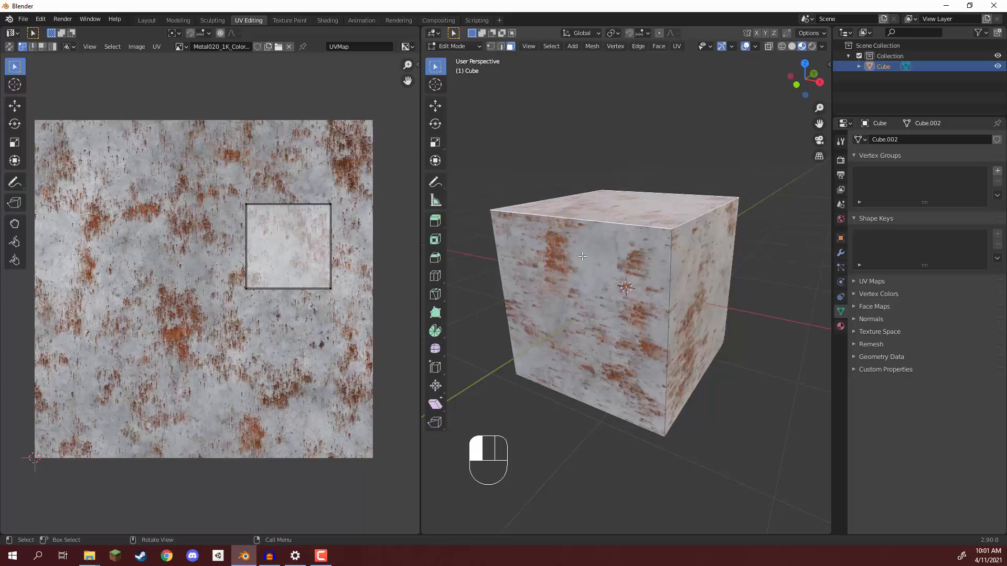
left_click(583, 256)
Select all the cube's faces, then pick the leftmost face of the UV layout's middle row using UV face selection.
key("a")
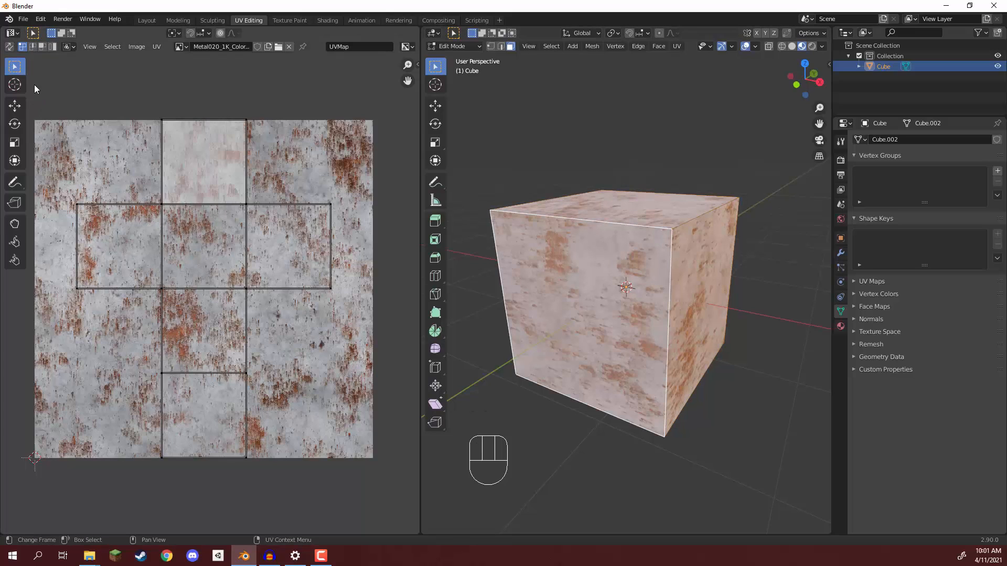
left_click(42, 46)
left_click(111, 248)
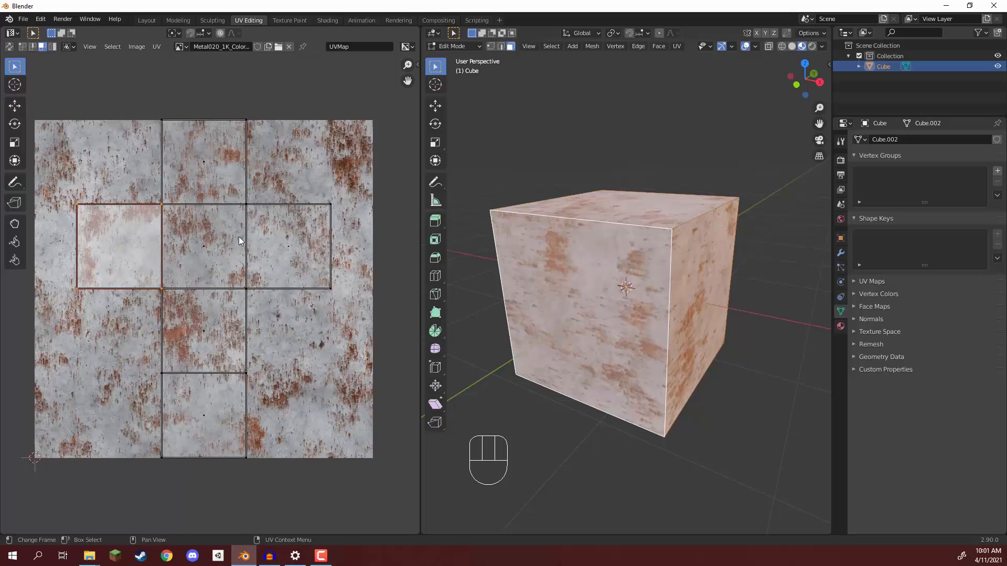
Try moving the rightmost face of the UV layout's middle row slightly up and outward, and undo the move.
left_click(288, 244)
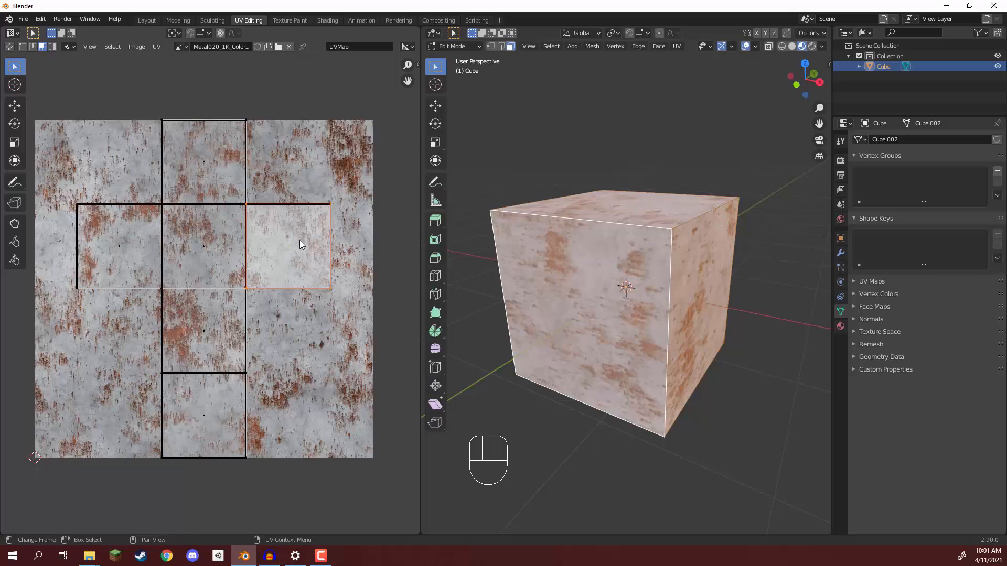
key("g")
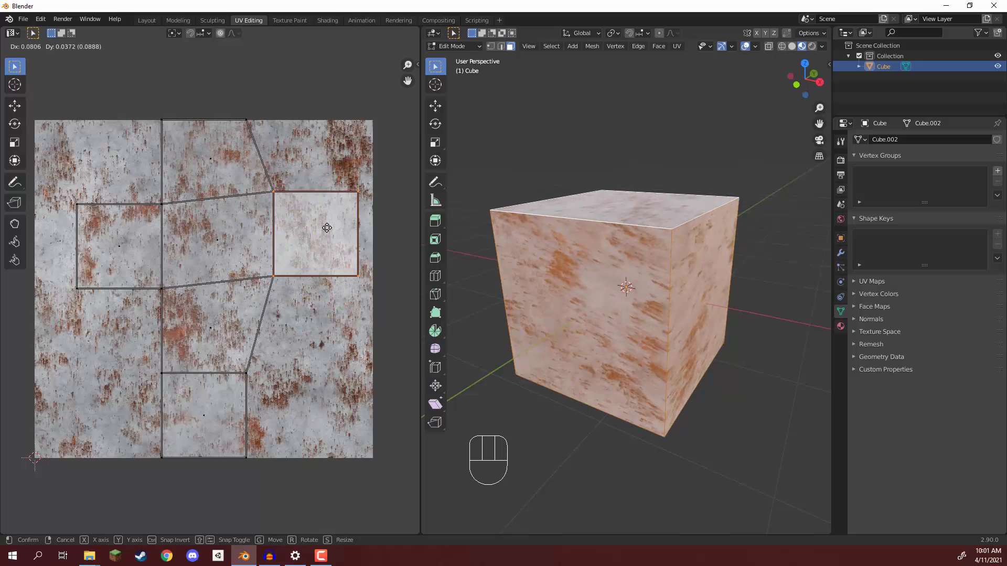
left_click(322, 225)
key("ctrl+z")
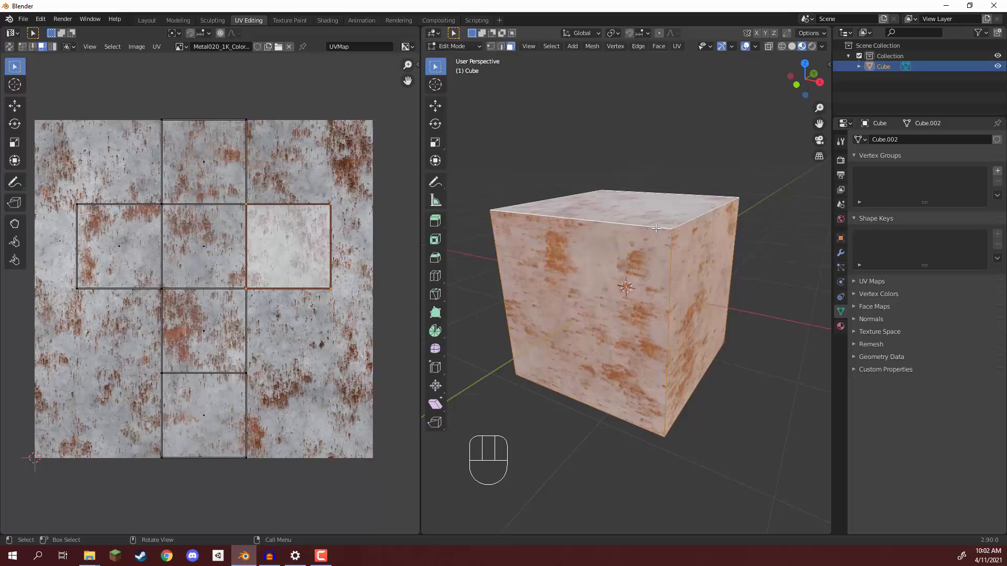
Try scaling the centre UV face up and down to compare the texture size on the cube, undoing each scale.
left_click(330, 168)
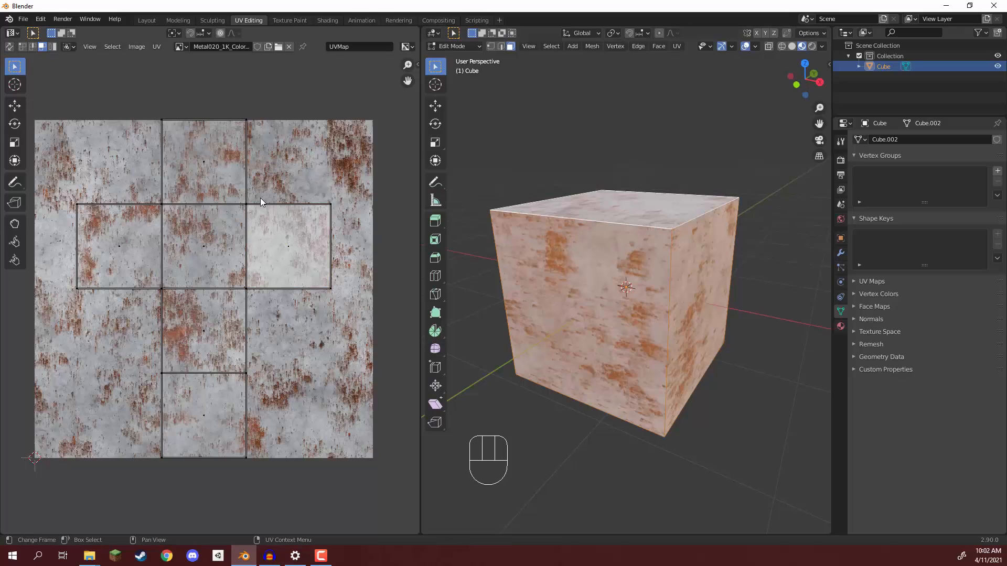
left_click(193, 237)
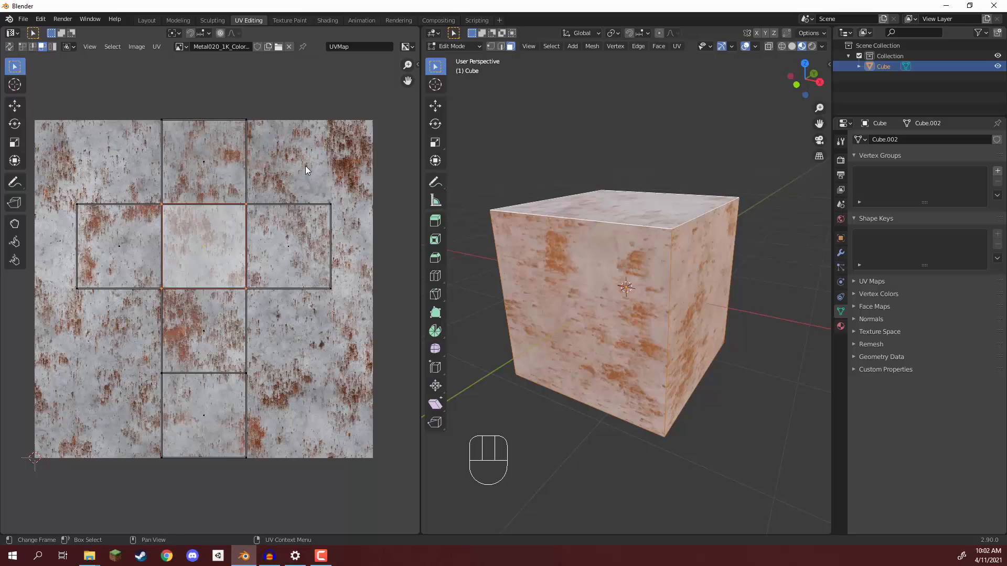
key("s")
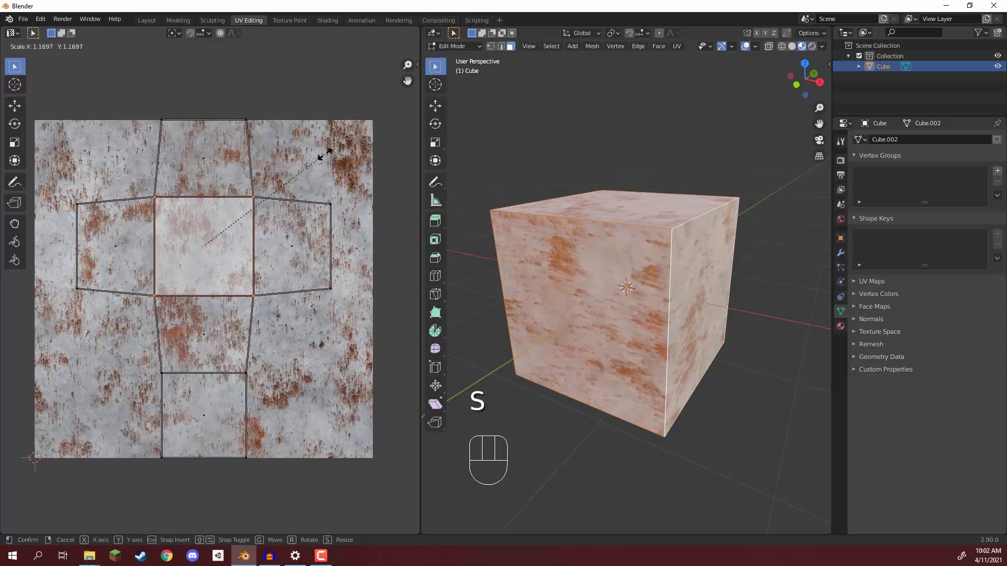
left_click(370, 132)
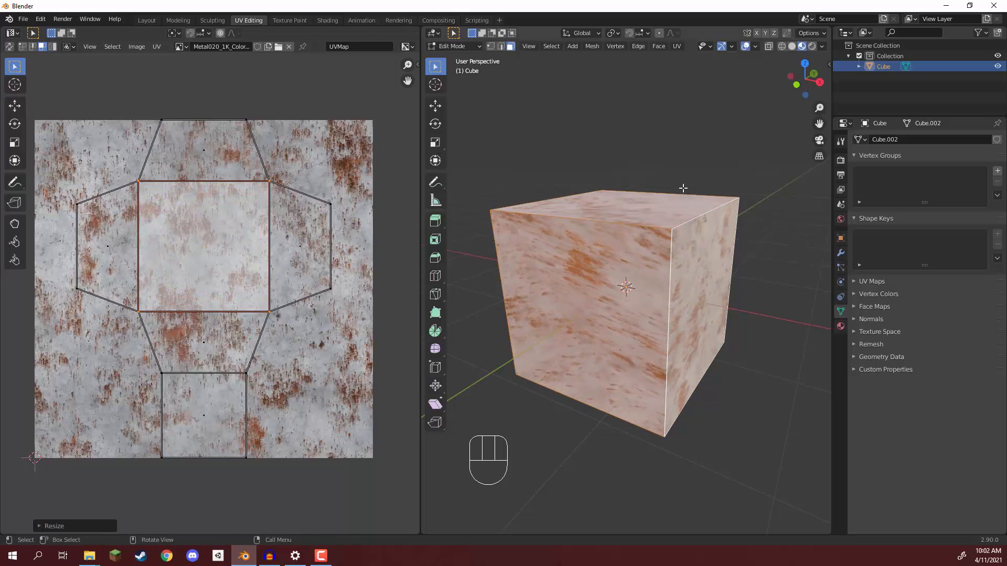
key("ctrl+z")
middle_click_drag(684, 189, 627, 262)
key("s")
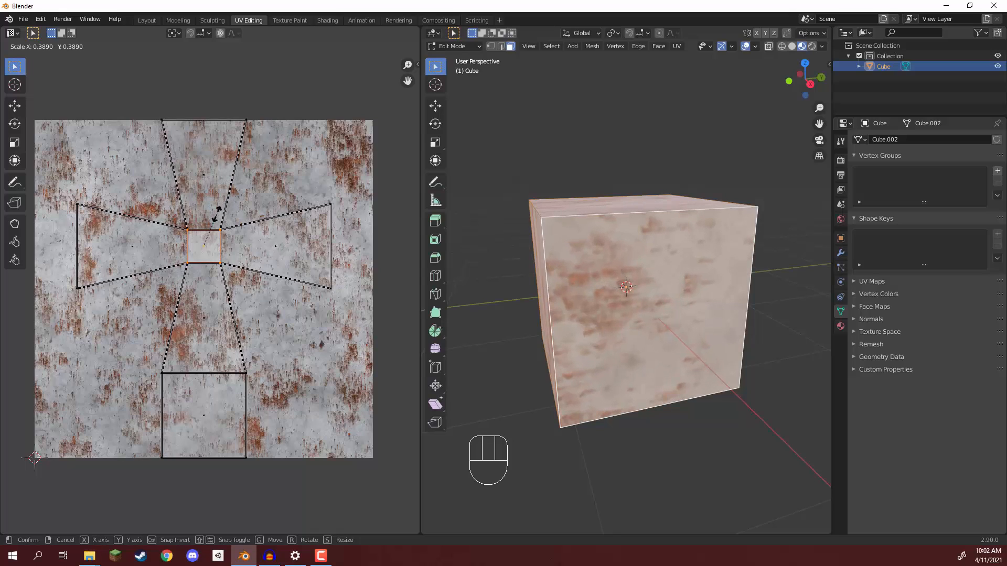
left_click(242, 213)
left_click(282, 164)
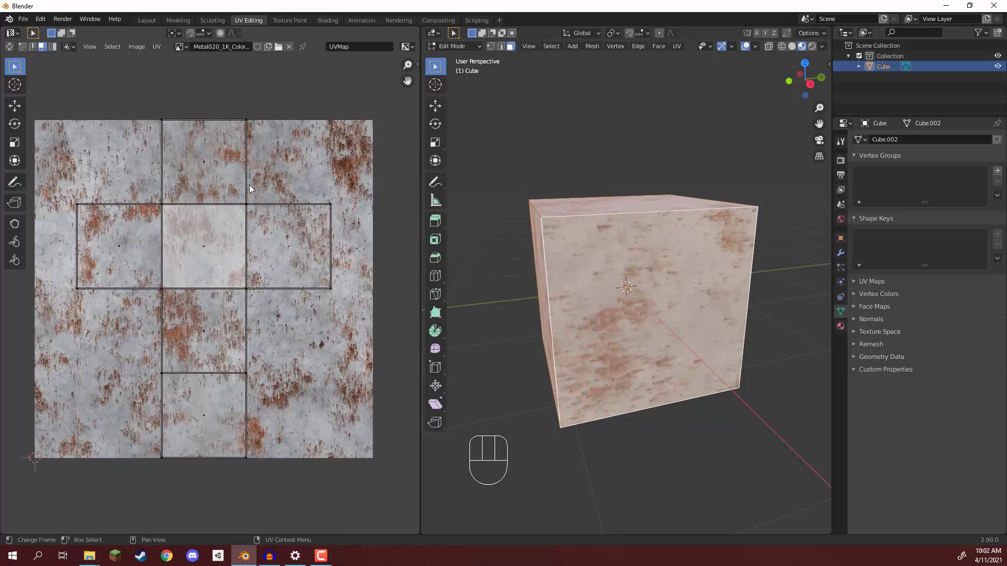
Try rotating the whole UV layout to turn the texture on the cube, undoing each rotation, and clear the UV selection.
key("a")
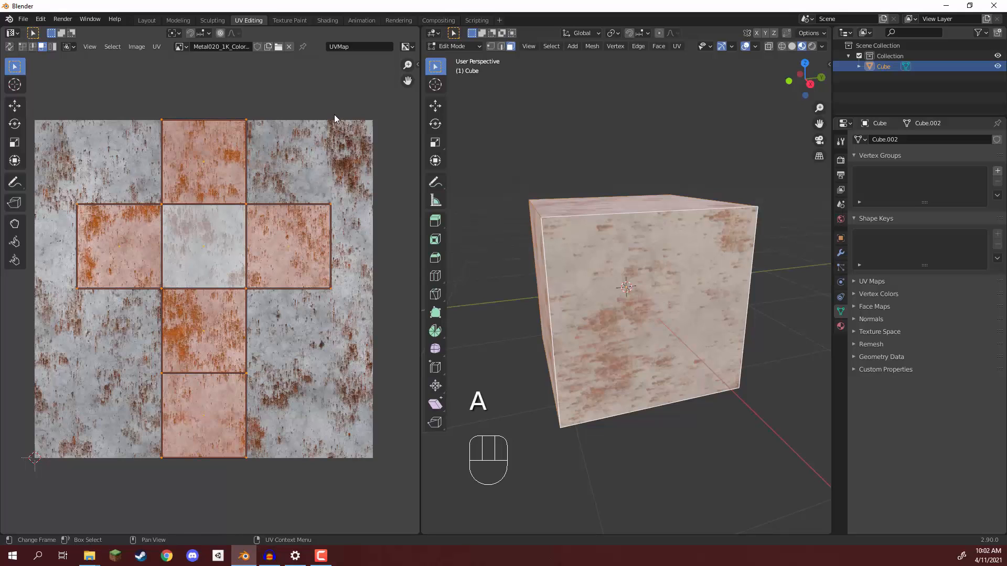
key("r")
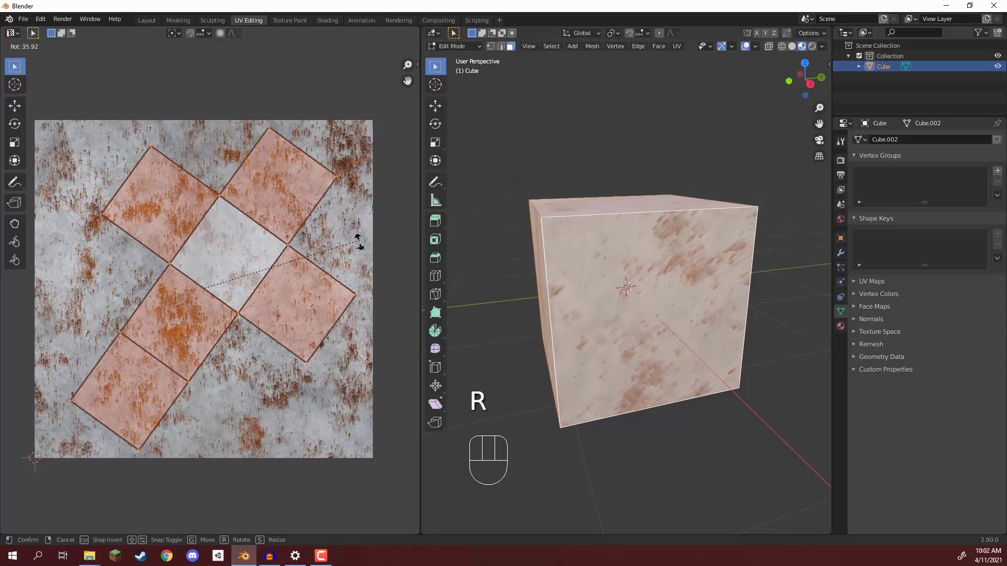
left_click(360, 288)
middle_click_drag(660, 252, 640, 249)
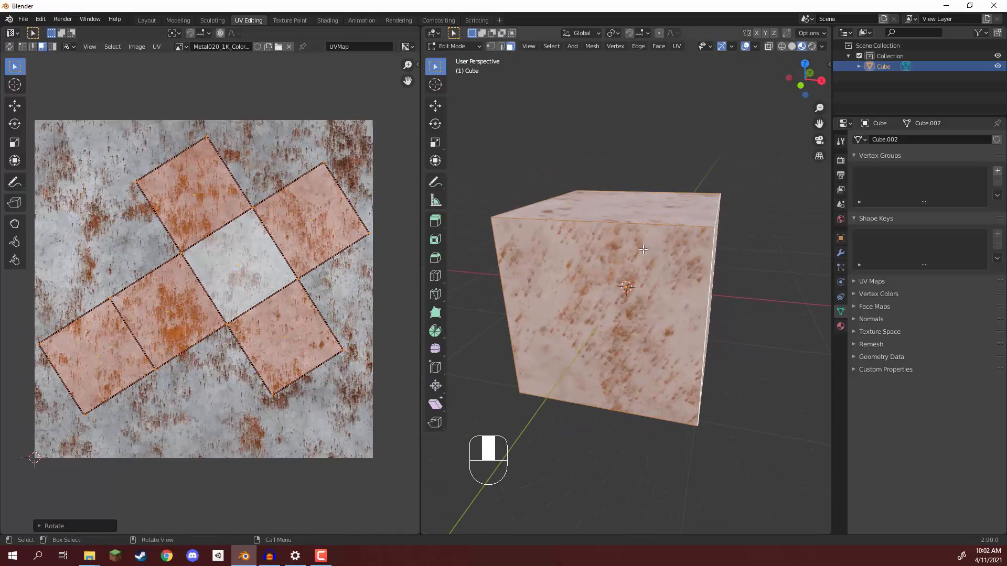
key("ctrl+z")
key("r")
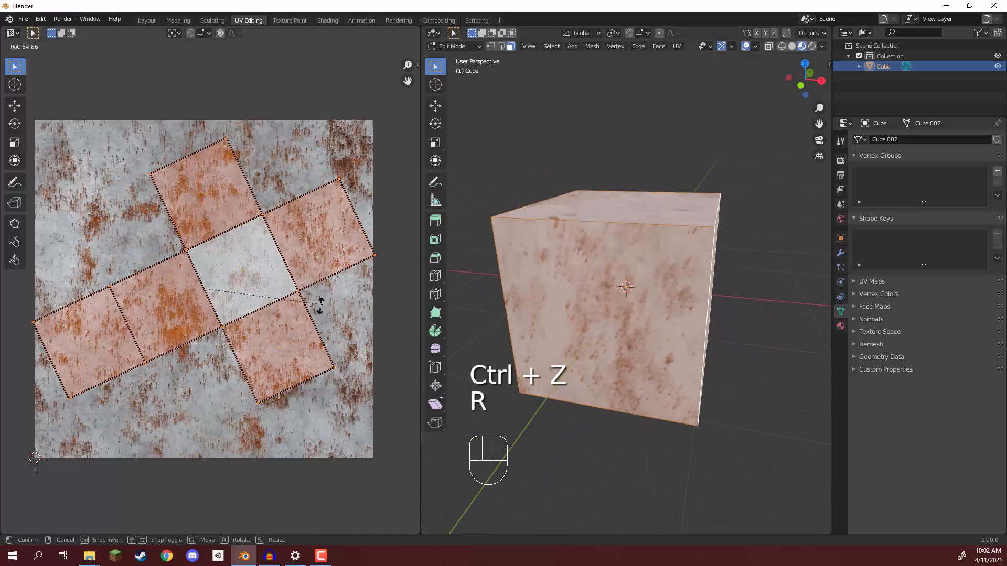
left_click(196, 346)
key("ctrl+z")
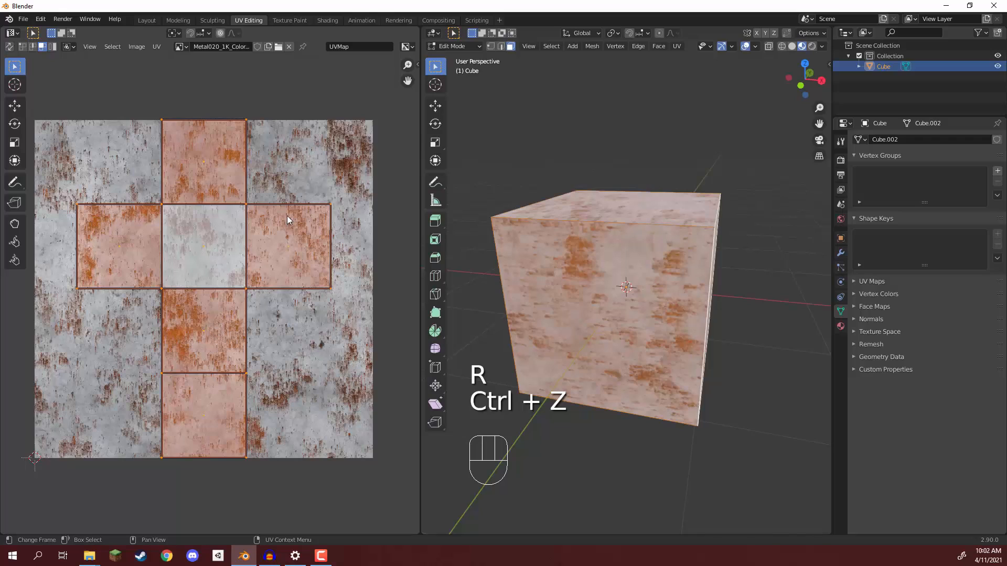
left_click(300, 170)
Pick faces in the UV layout's top and middle rows one at a time and examine how they join.
left_click(190, 165)
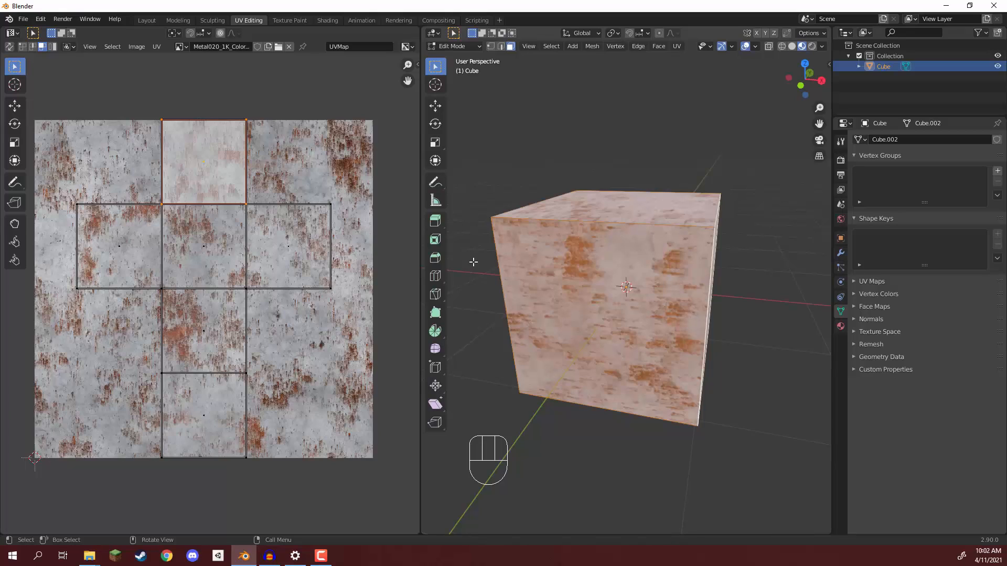
left_click(117, 231)
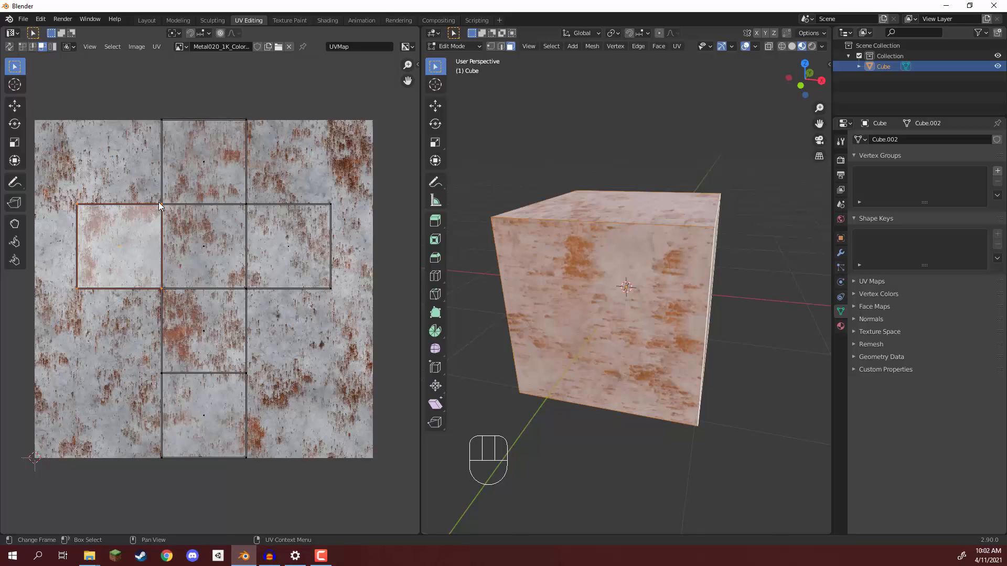
left_click(197, 172)
left_click(206, 247)
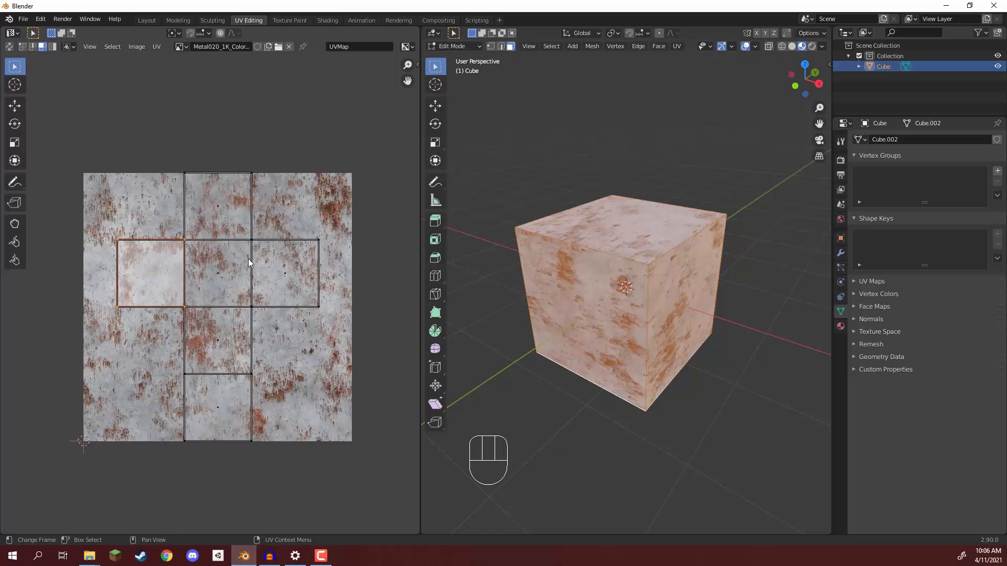
left_click(268, 266)
scroll(270, 253, "up", 2)
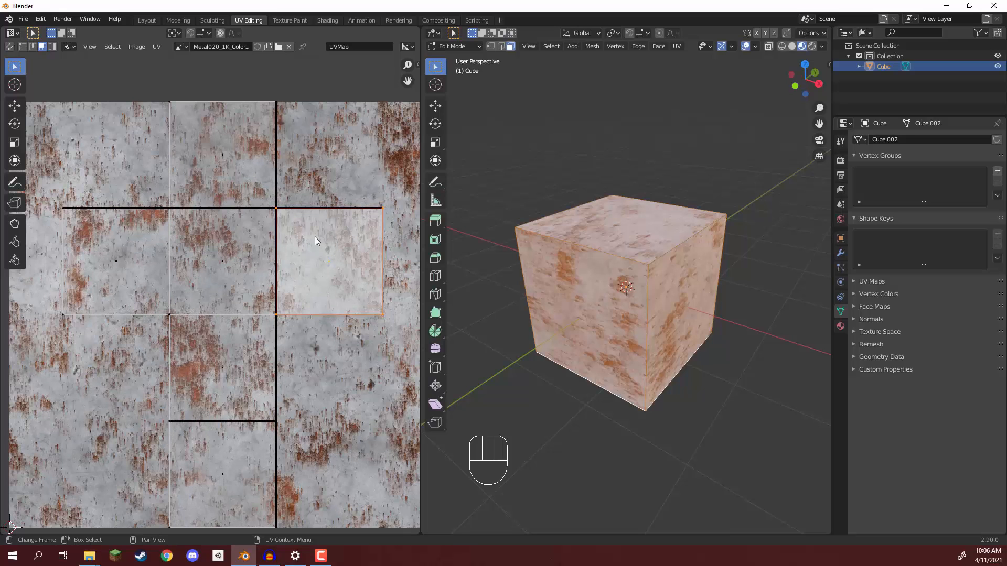
middle_click_drag(311, 248, 269, 232, "shift")
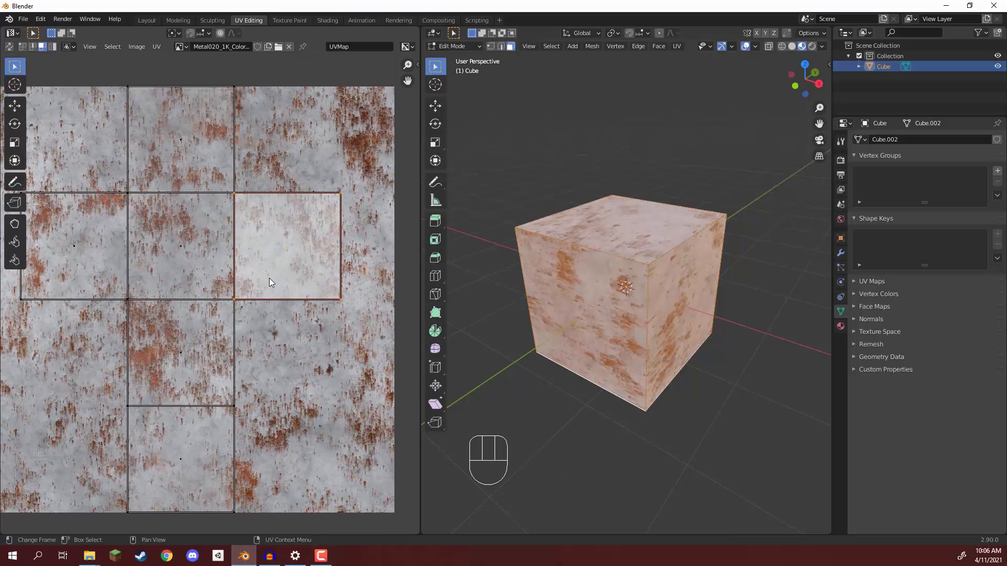
scroll(270, 279, "down", 2)
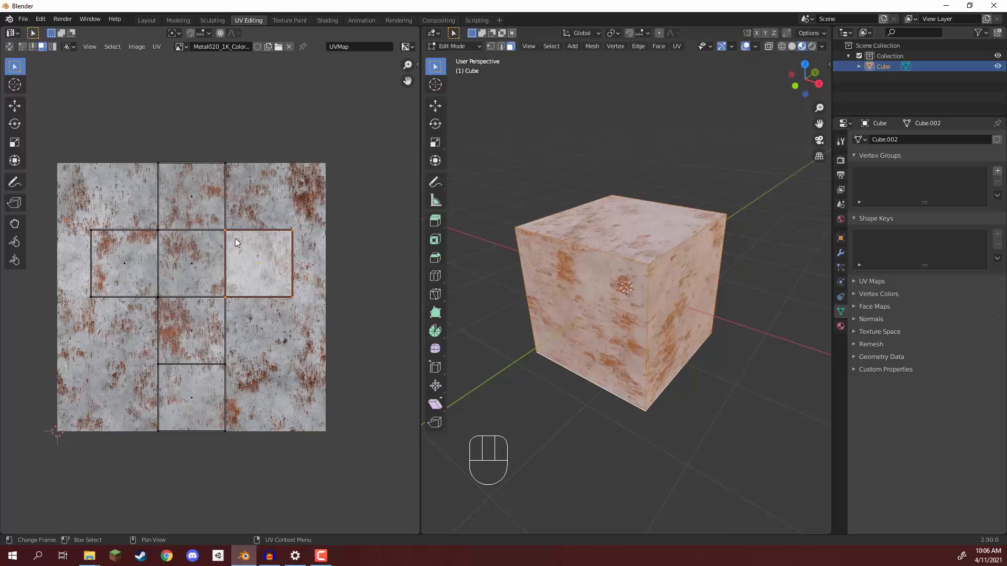
Try moving the rightmost UV face down to the texture's lower-right area, and undo the move.
left_click(264, 391)
scroll(224, 278, "up", 1)
left_click(246, 266)
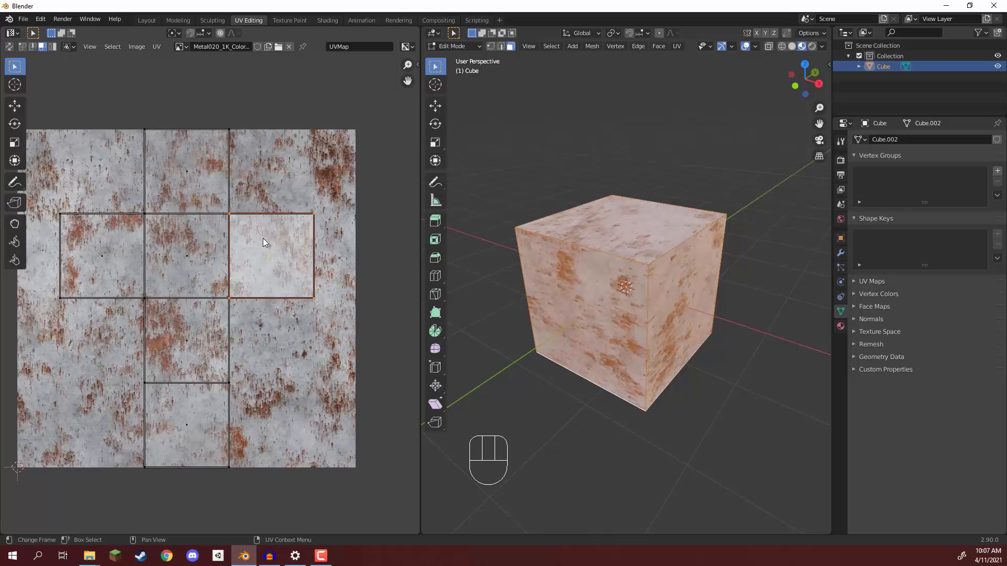
key("g")
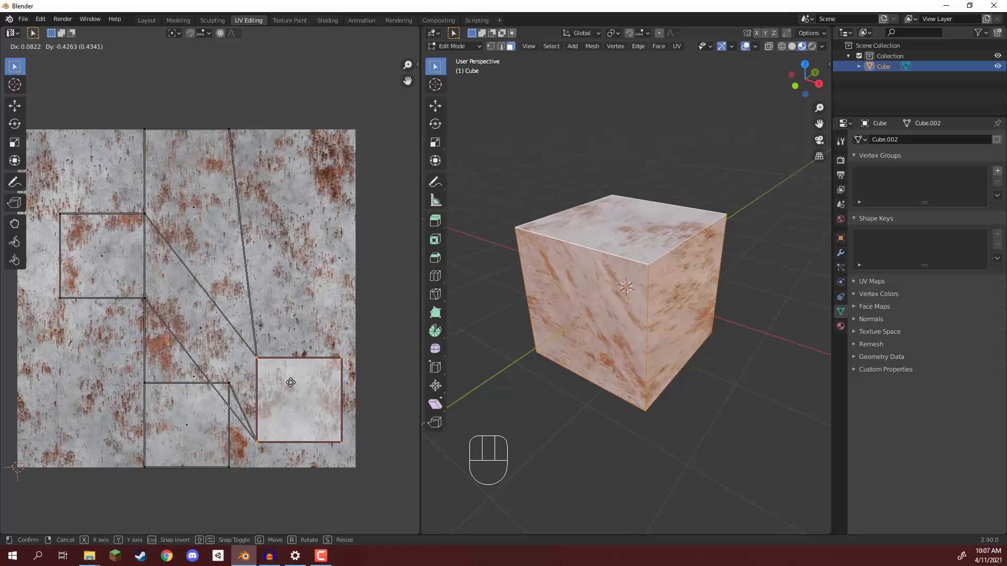
left_click(290, 383)
key("ctrl+z")
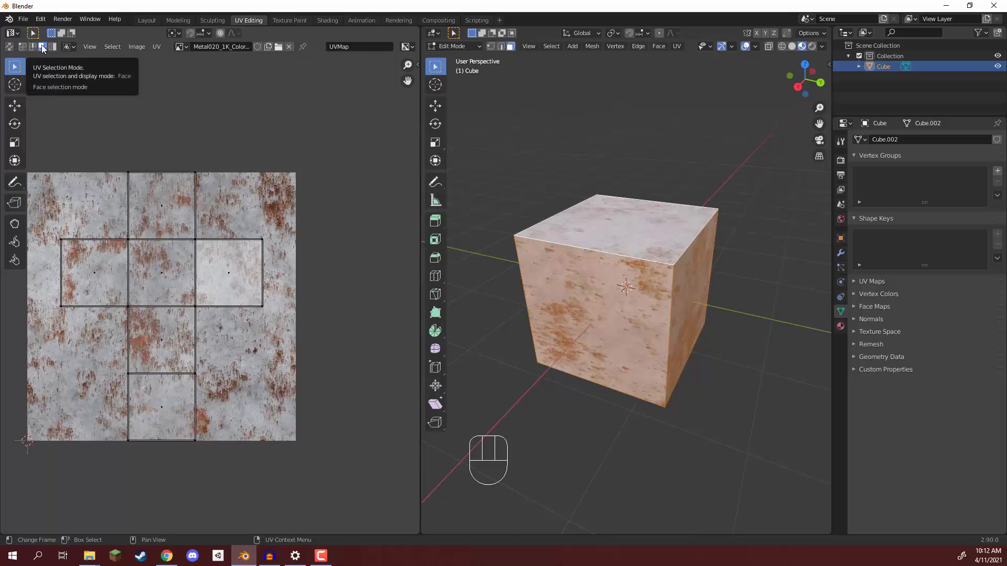
Set the UV sticky selection mode to Disabled and pick the rightmost and top UV faces separately.
left_click(69, 47)
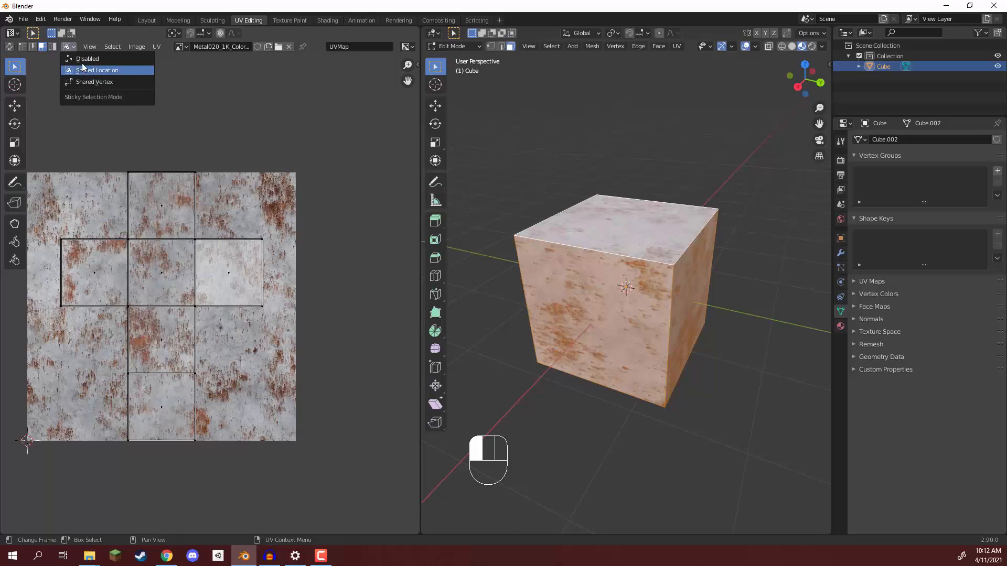
left_click(74, 59)
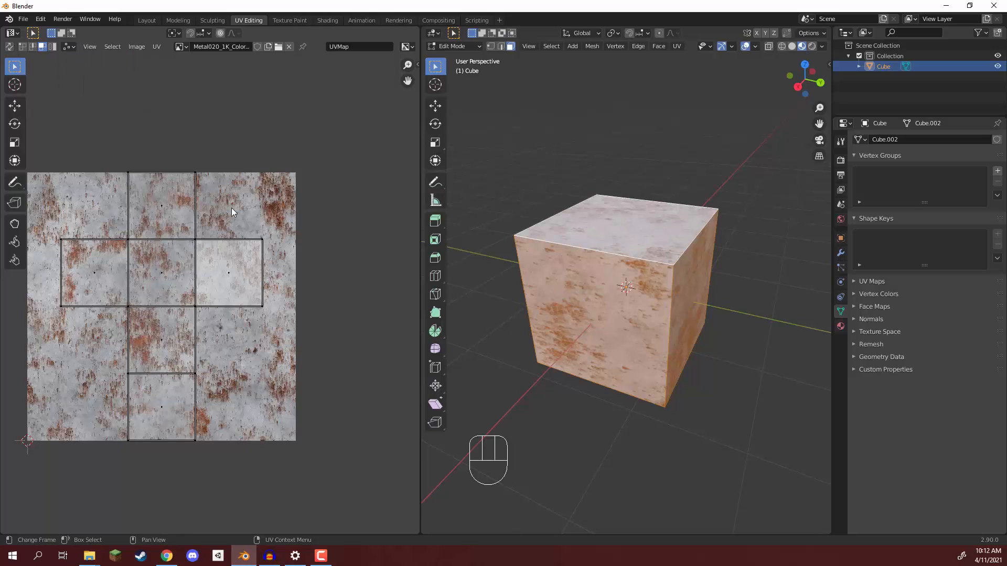
left_click(231, 271)
left_click(159, 218)
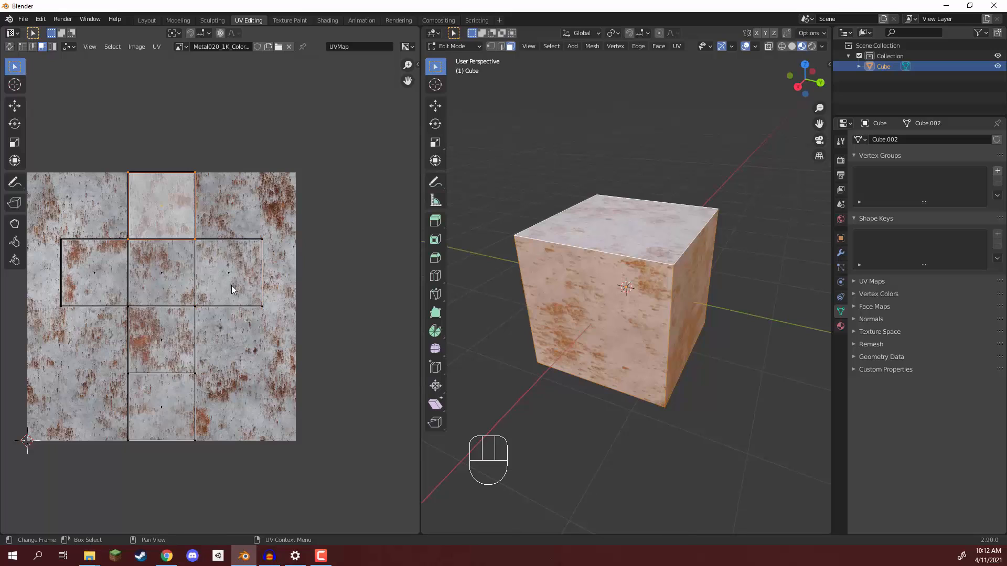
Move the rightmost UV face to the texture's lower-right area and the leftmost one to its lower-left area.
left_click(232, 285)
key("g")
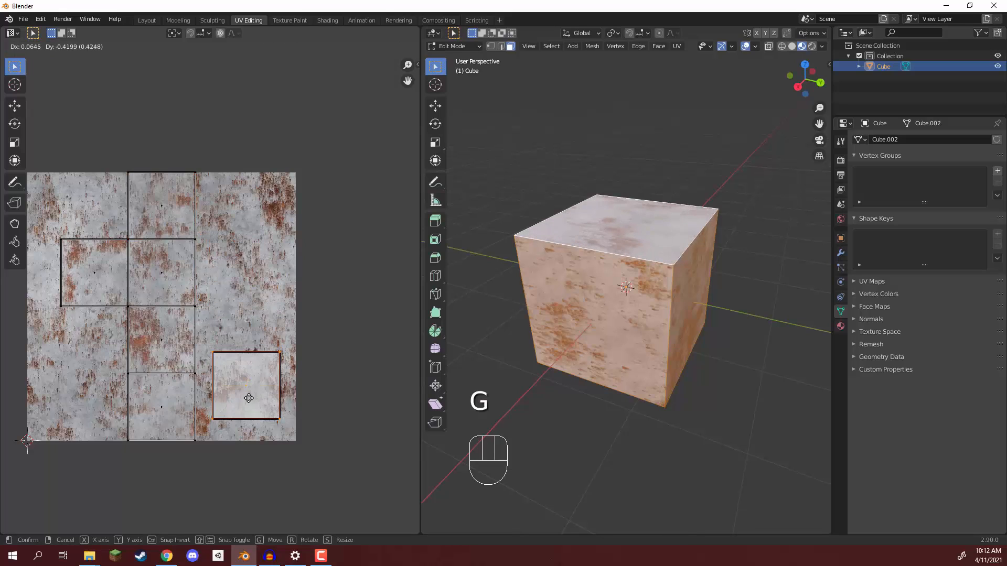
left_click(248, 395)
left_click(92, 264)
key("g")
left_click(70, 363)
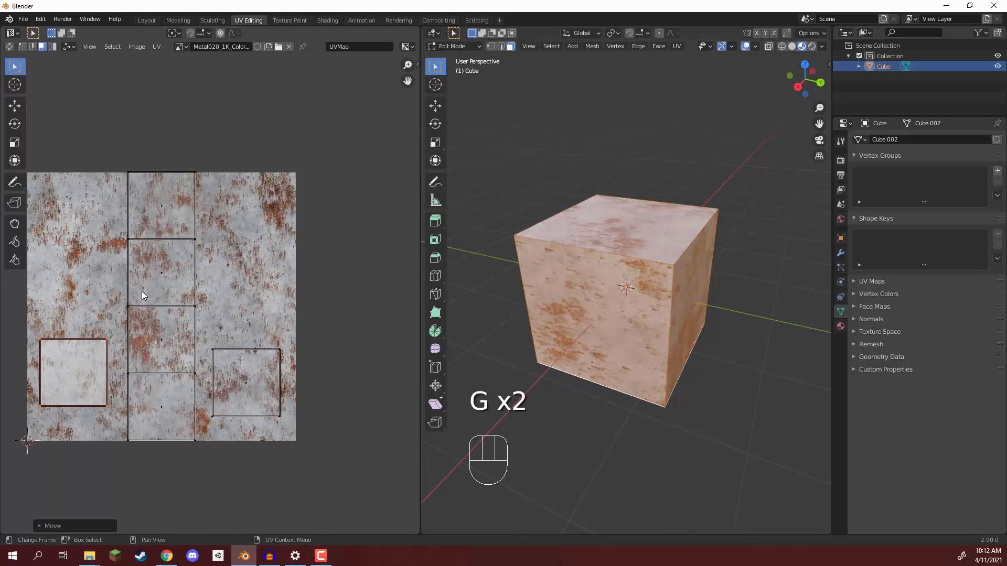
Move the centre UV face to the texture's upper-left area and the top UV face to its upper-right area.
left_click(138, 275)
key("g")
left_click(48, 246)
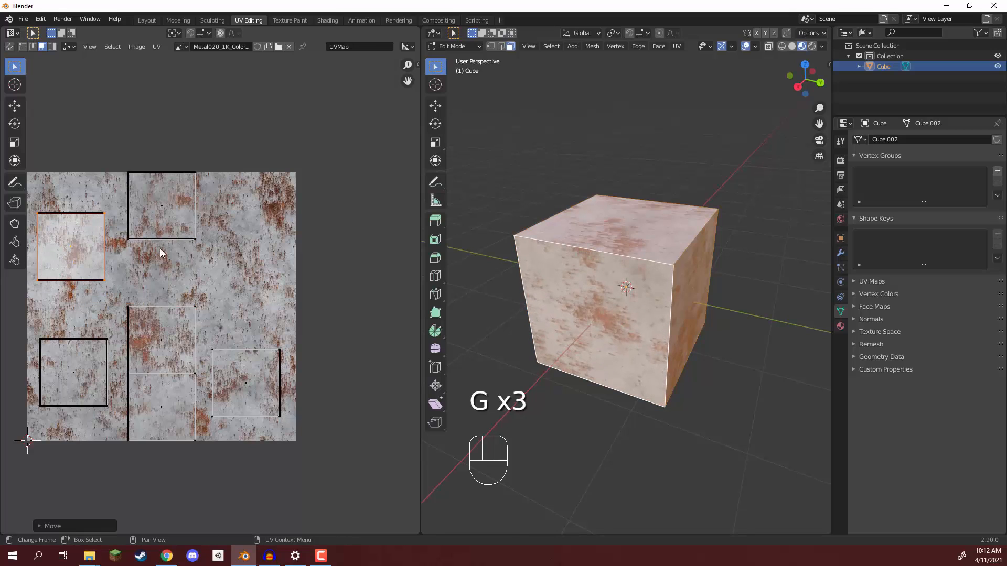
left_click(157, 206)
key("g")
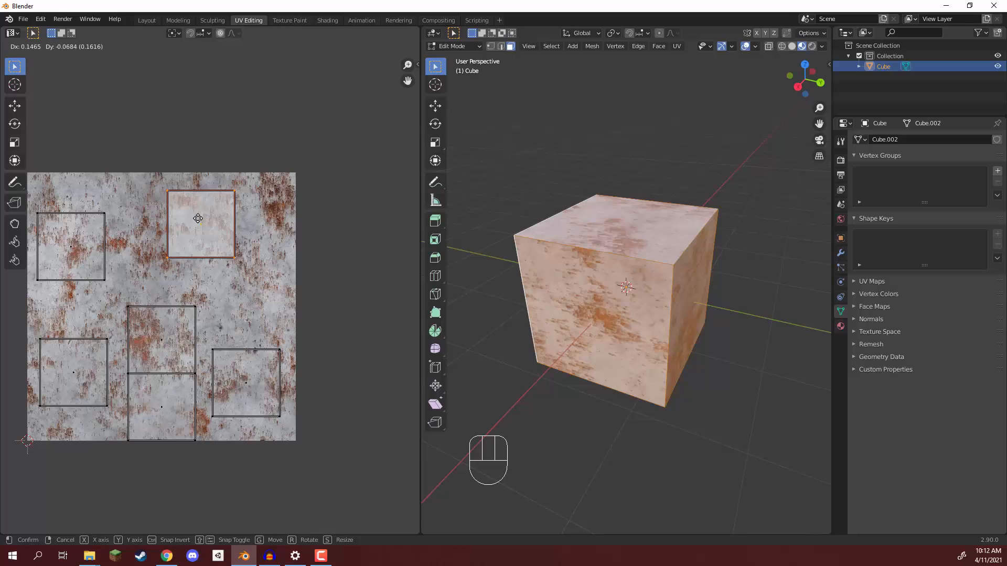
left_click(221, 219)
Move the UV face above the bottom one to the texture's centre, rotate it slightly and scale it up about 2.1 times.
left_click(164, 331)
key("g")
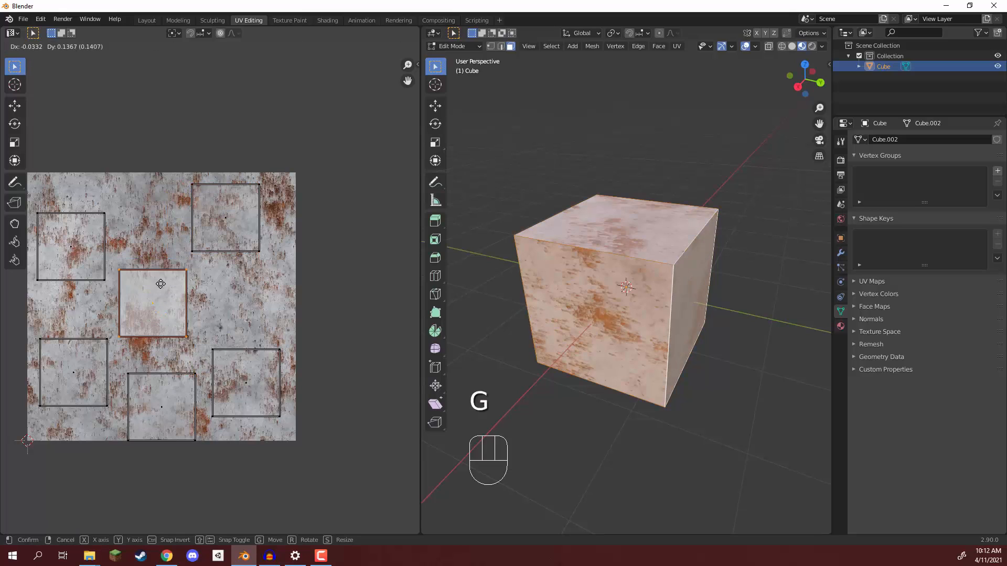
left_click(156, 290)
key("r")
left_click(225, 268)
key("s")
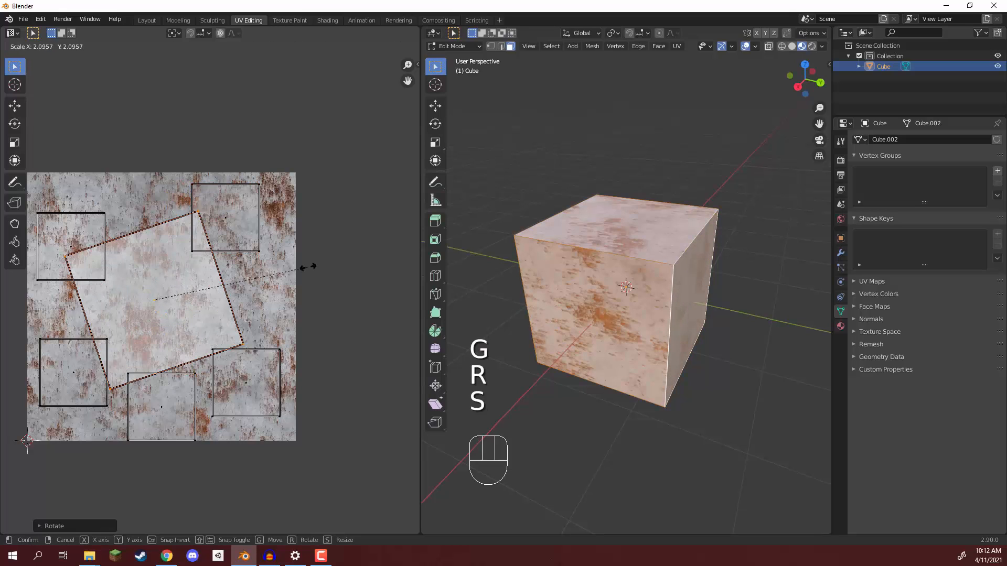
left_click(308, 267)
Clear the UV selection and examine the separated UV faces against the texture shown on the cube's sides.
middle_click_drag(535, 283, 456, 283)
left_click(261, 301)
middle_click_drag(543, 277, 610, 302)
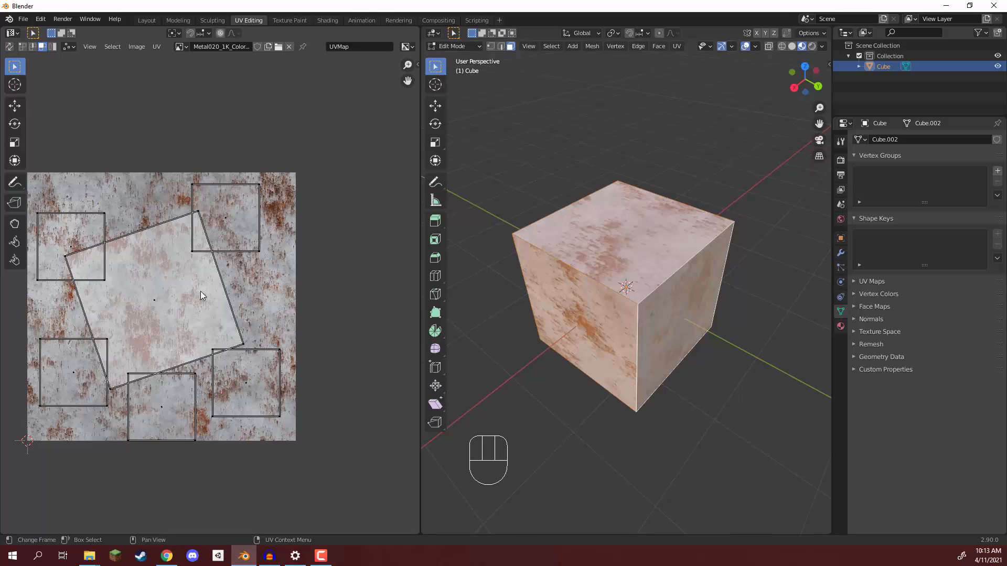
left_click(247, 290)
middle_click_drag(231, 260, 255, 257)
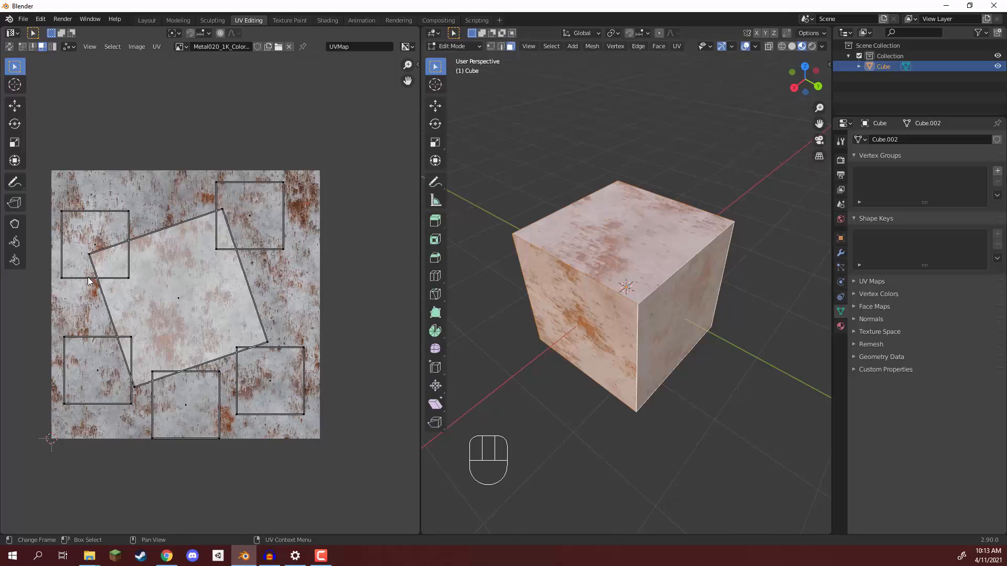
left_click(259, 235)
left_click(93, 246)
left_click(167, 299)
left_click(293, 305)
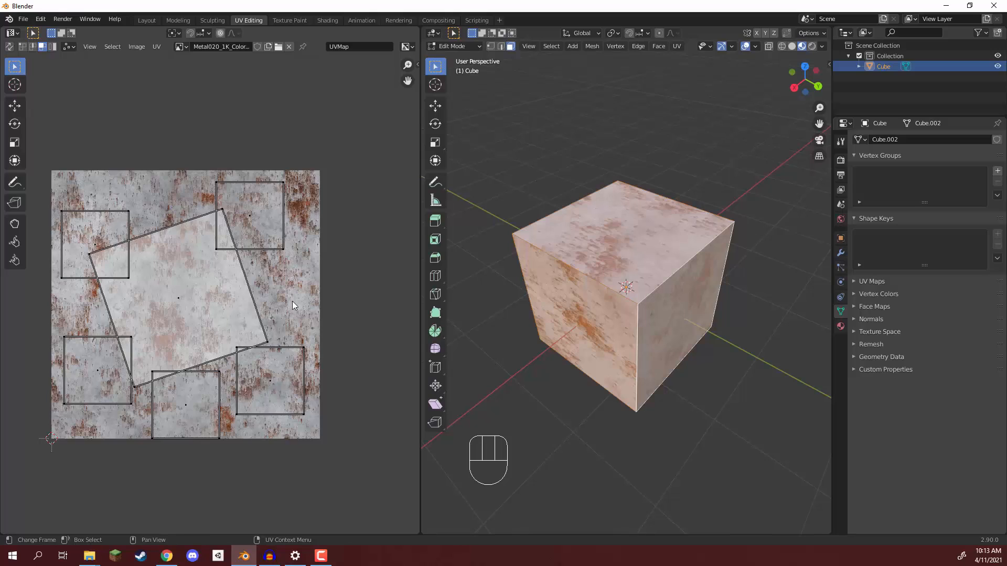
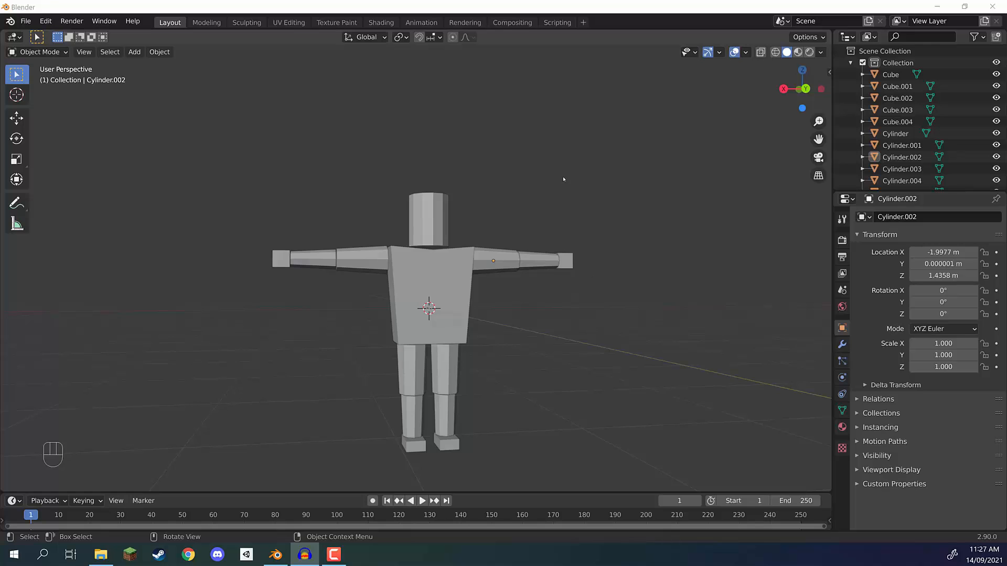
Examine the blocky humanoid model from several angles and select its torso to inspect its shape.
middle_click_drag(564, 179, 541, 195)
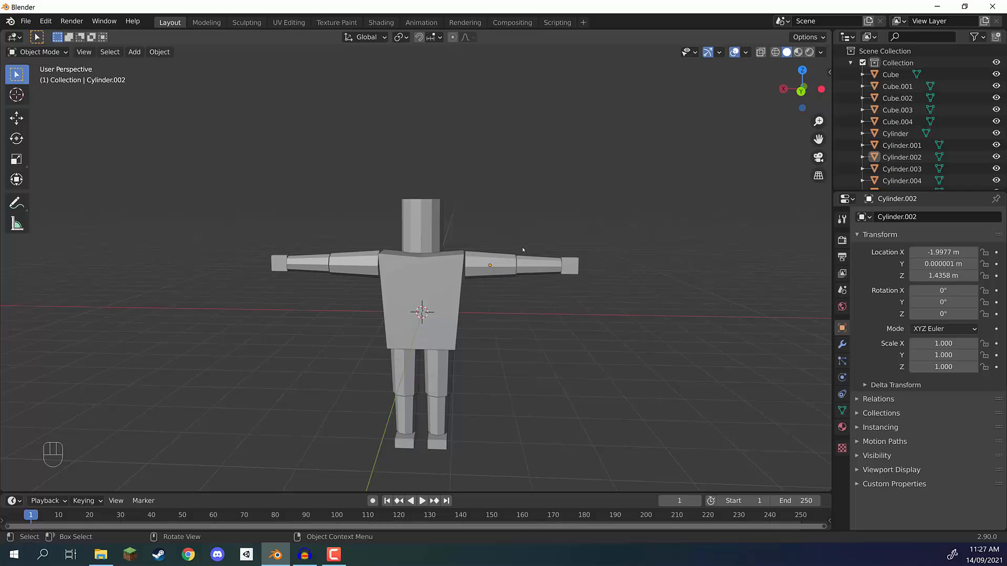
scroll(523, 249, "up", 3)
middle_click_drag(522, 250, 544, 244)
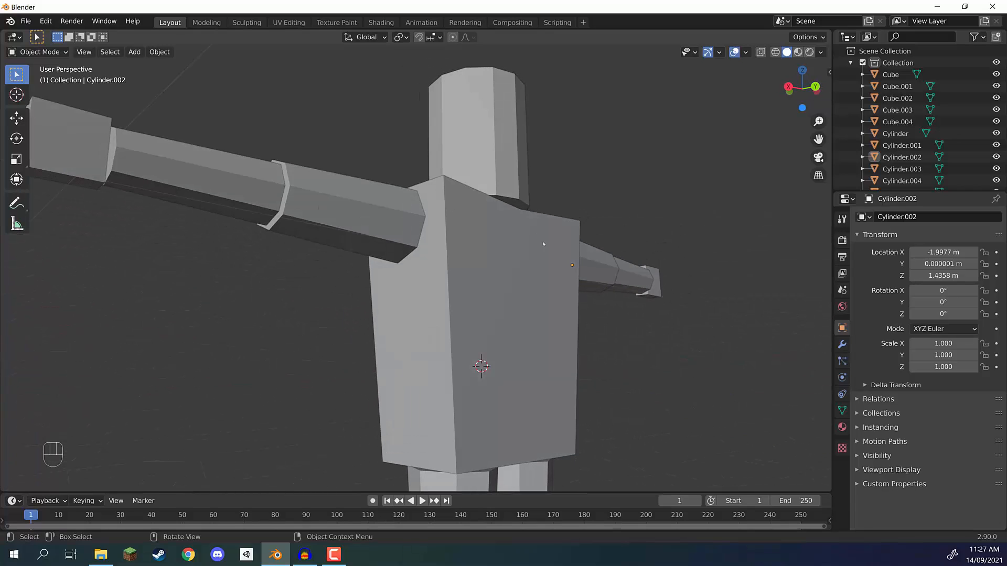
left_click(534, 286)
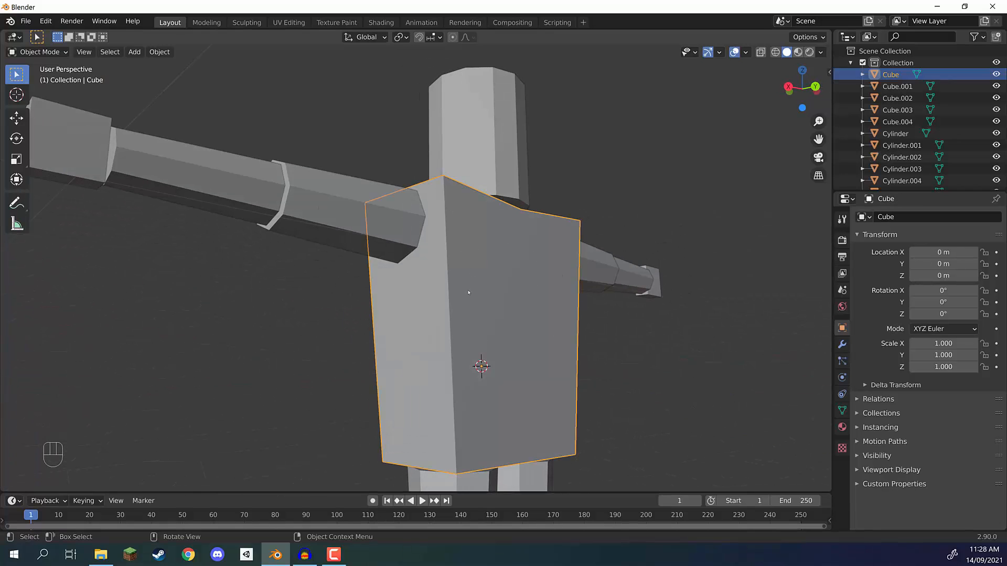
middle_click_drag(534, 286, 523, 318)
middle_click_drag(439, 203, 341, 231)
Select the head cylinder, inspect its top and faceted sides up close and from several angles, and clear the selection.
left_click(451, 157)
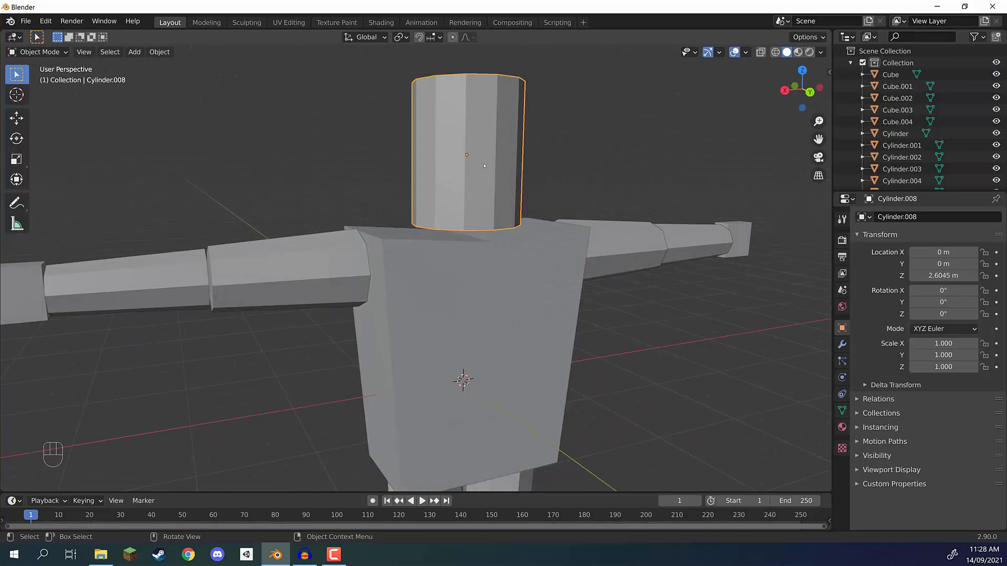
middle_click_drag(451, 157, 442, 158)
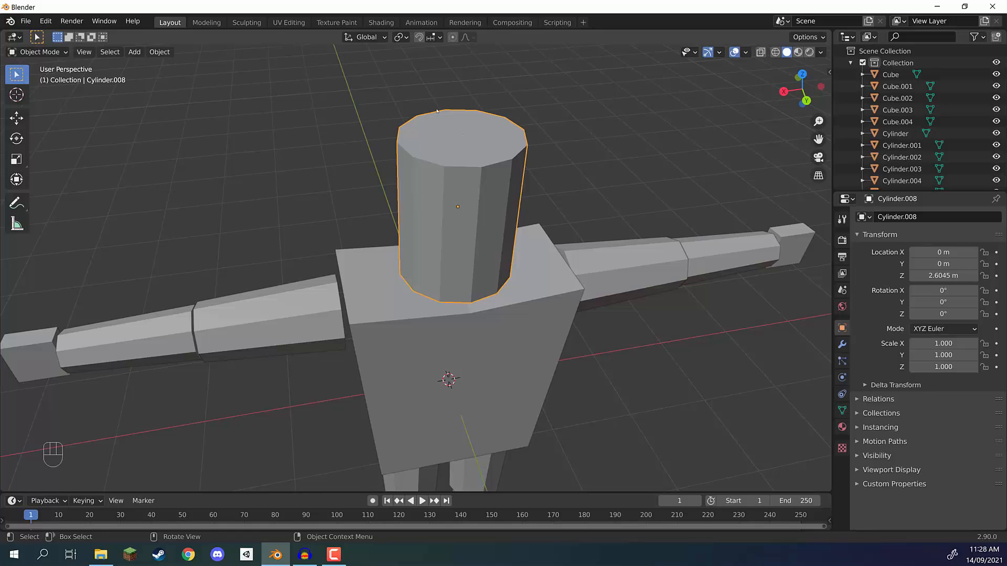
middle_click_drag(487, 126, 567, 210)
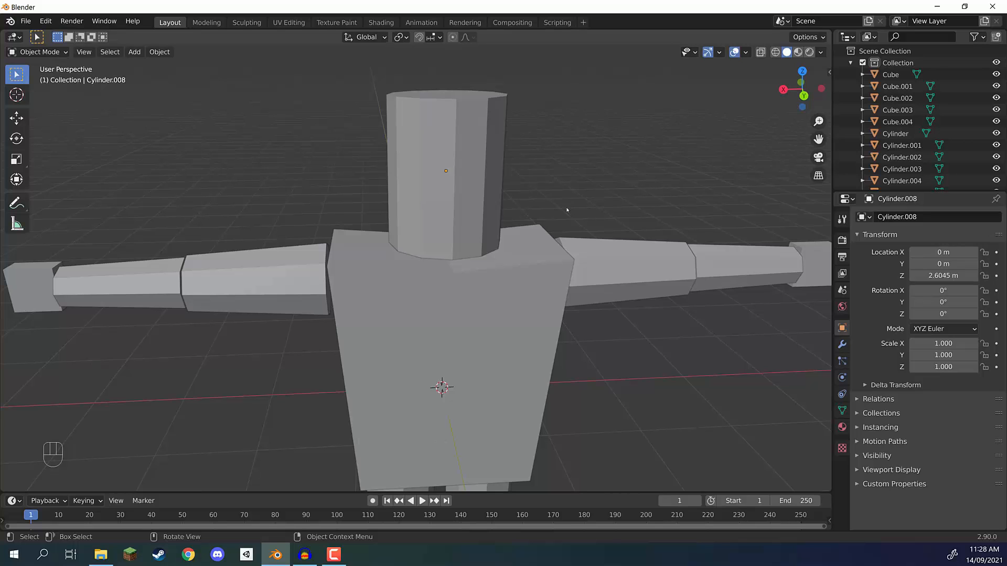
middle_click_drag(520, 185, 473, 212)
left_click(472, 212)
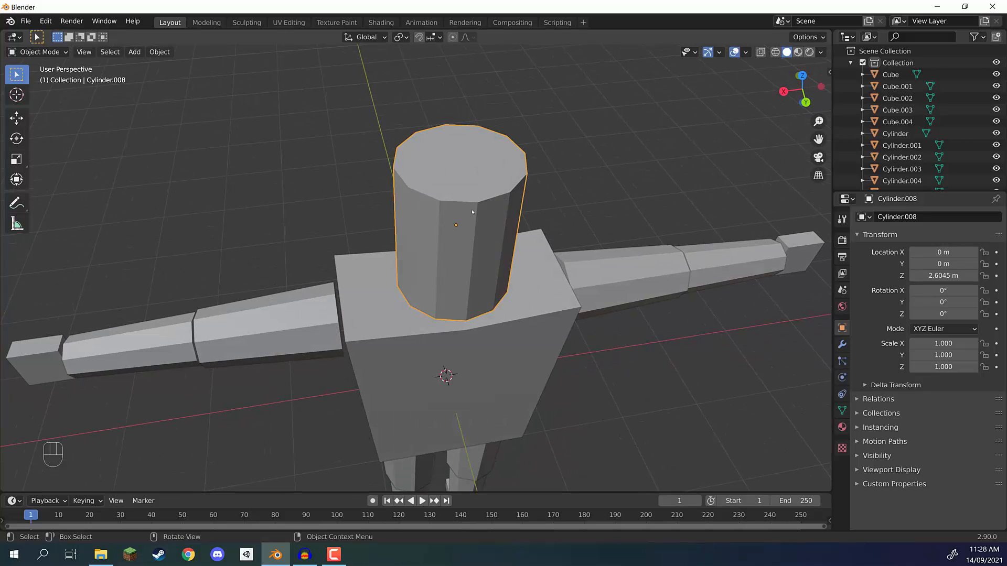
scroll(474, 194, "up", 5)
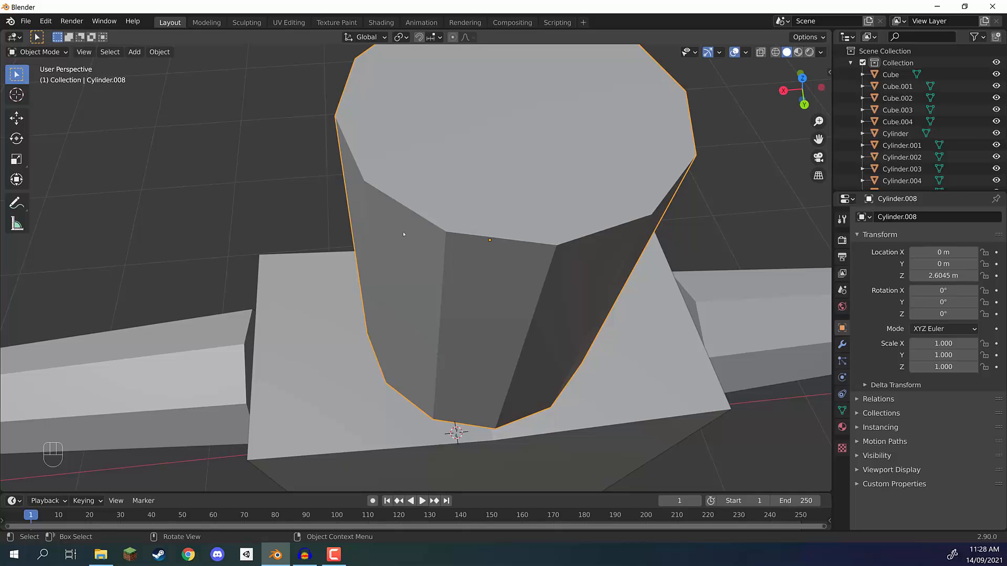
scroll(404, 234, "down", 5)
middle_click_drag(404, 234, 482, 178)
scroll(482, 178, "up", 1)
left_click(611, 210)
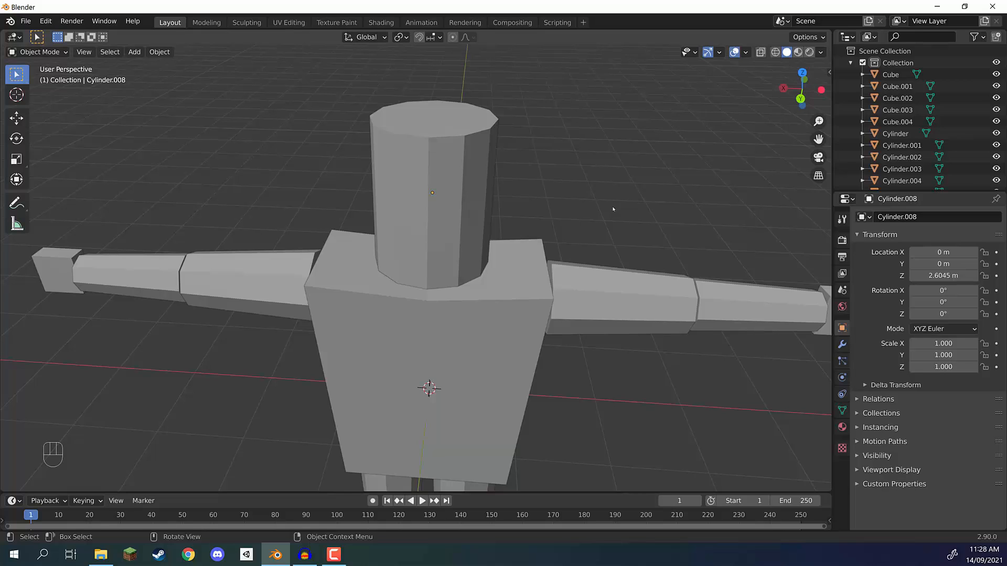
Inspect the figure from the front and select the upper arm, forearm and hand of one arm in turn.
scroll(612, 208, "down", 2)
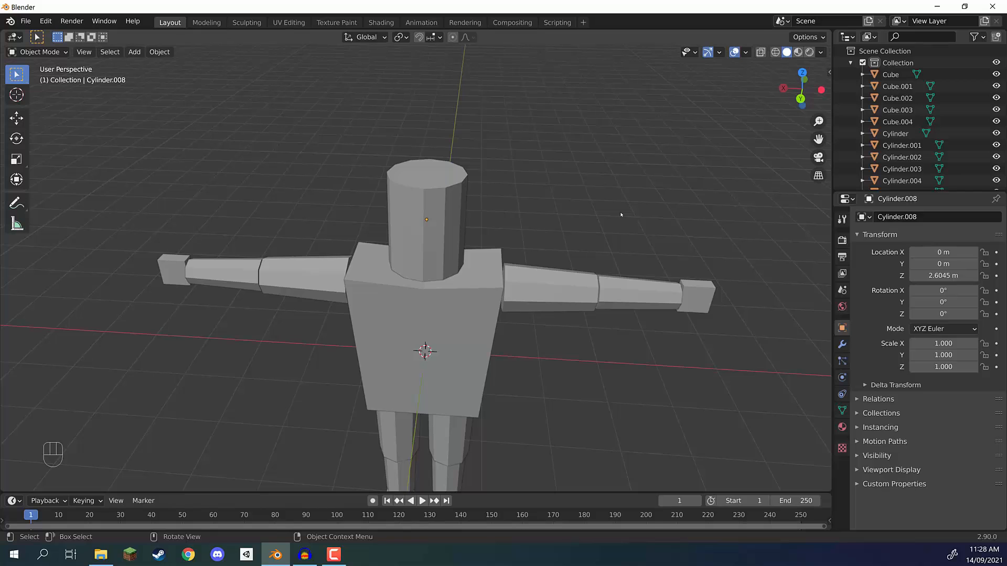
middle_click_drag(518, 290, 524, 257)
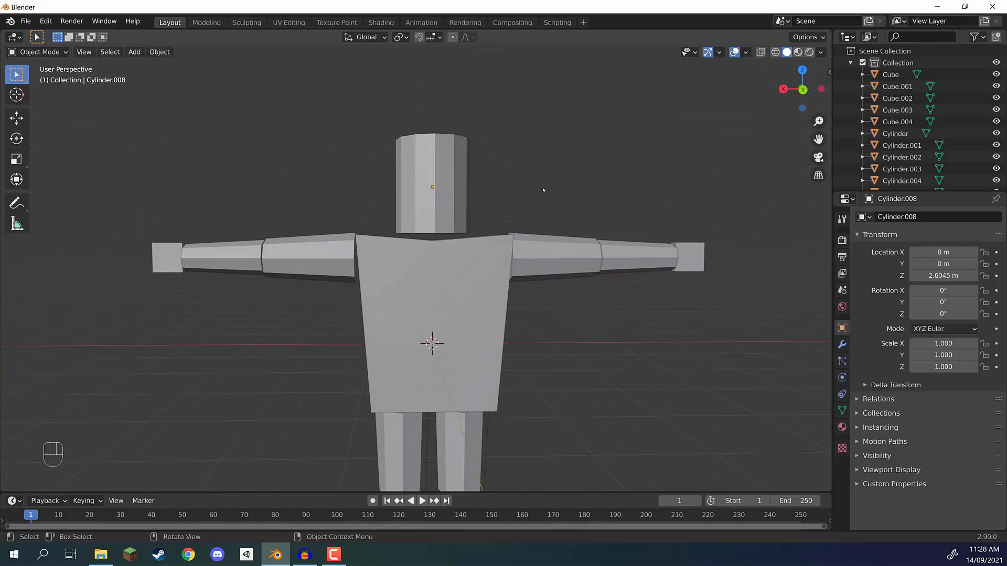
scroll(567, 309, "down", 2)
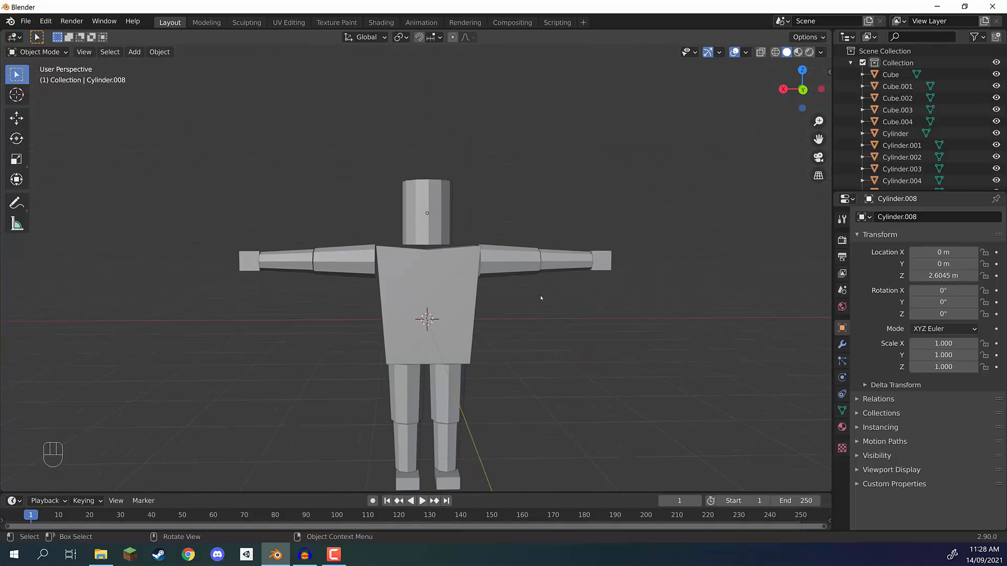
scroll(421, 281, "up", 2)
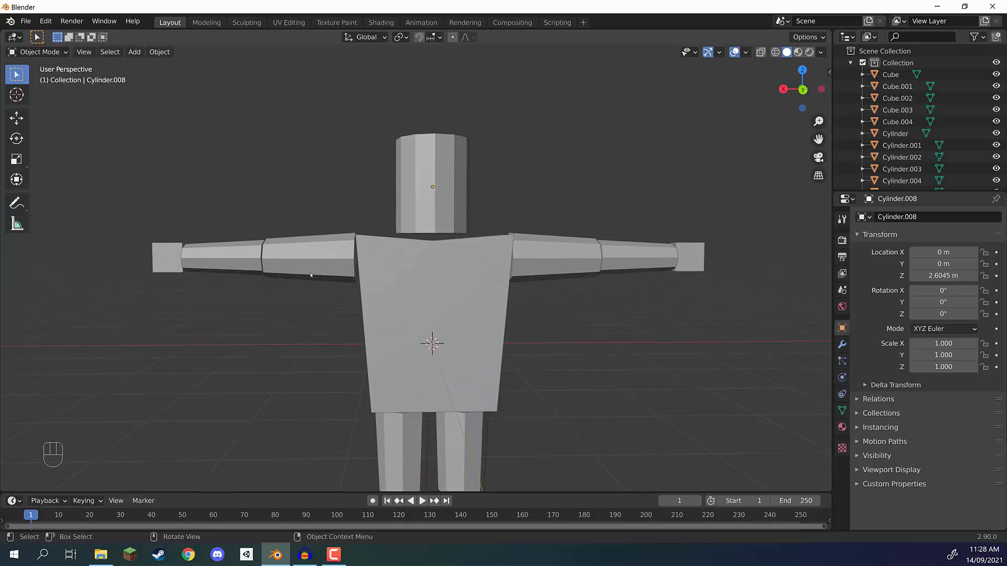
left_click(298, 249)
left_click(221, 257)
left_click(167, 257)
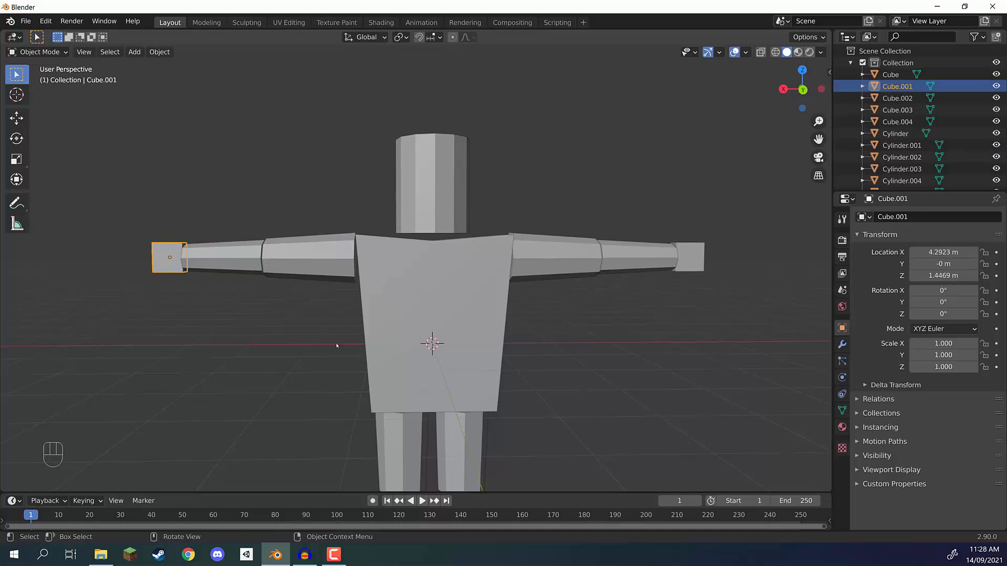
Examine the character's leg, foot, hand and mirrored arm pieces by selecting them individually.
scroll(399, 365, "down", 2)
left_click(399, 365)
left_click(407, 415)
left_click(408, 443)
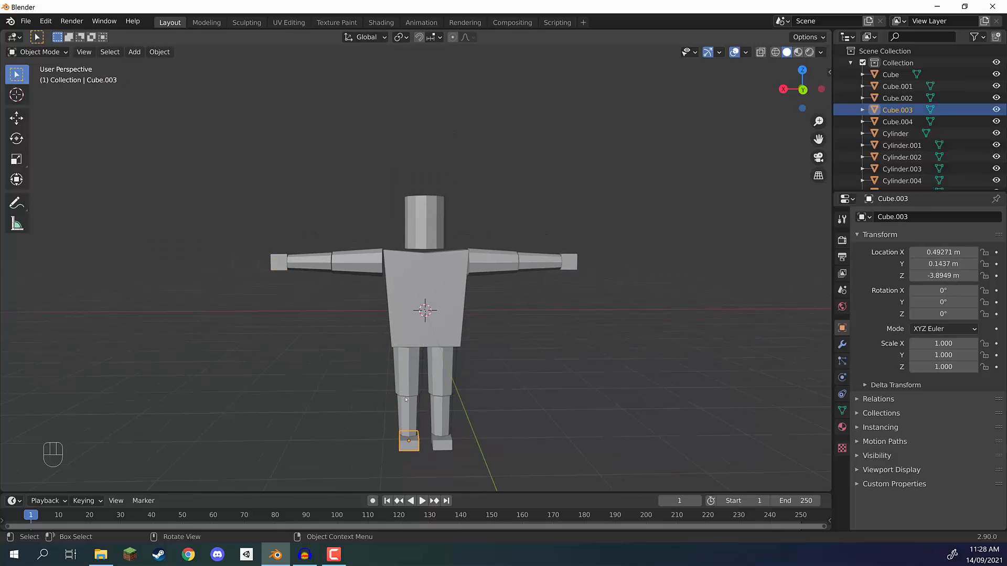
scroll(359, 208, "up", 3)
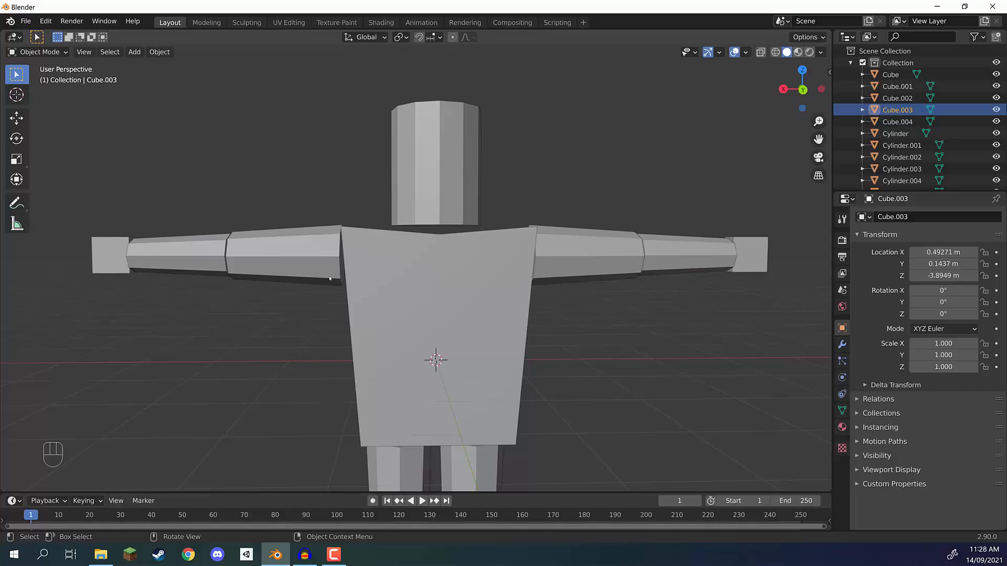
left_click(590, 261)
left_click(682, 254)
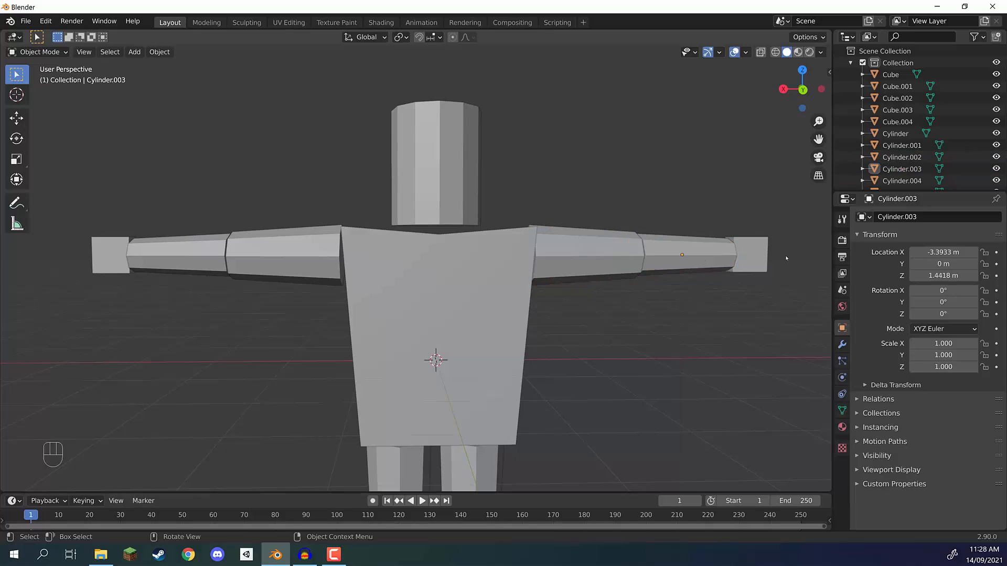
left_click(750, 254)
left_click(589, 261)
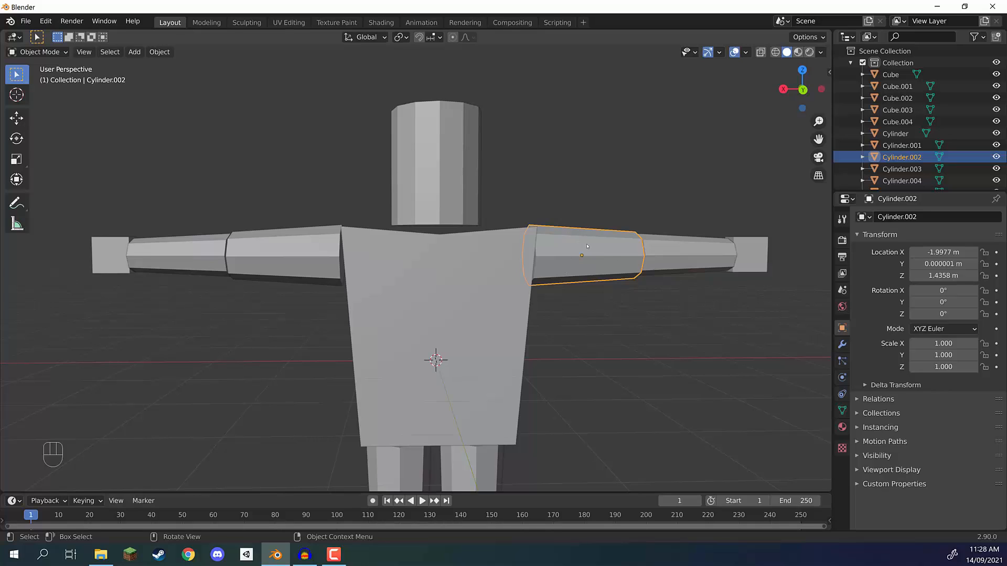
left_click(267, 243)
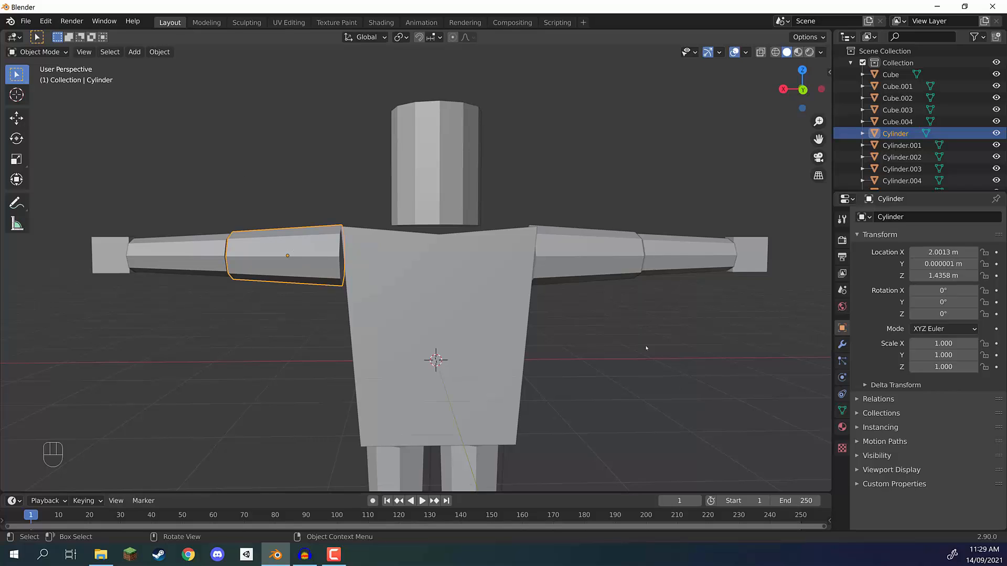
left_click(613, 333)
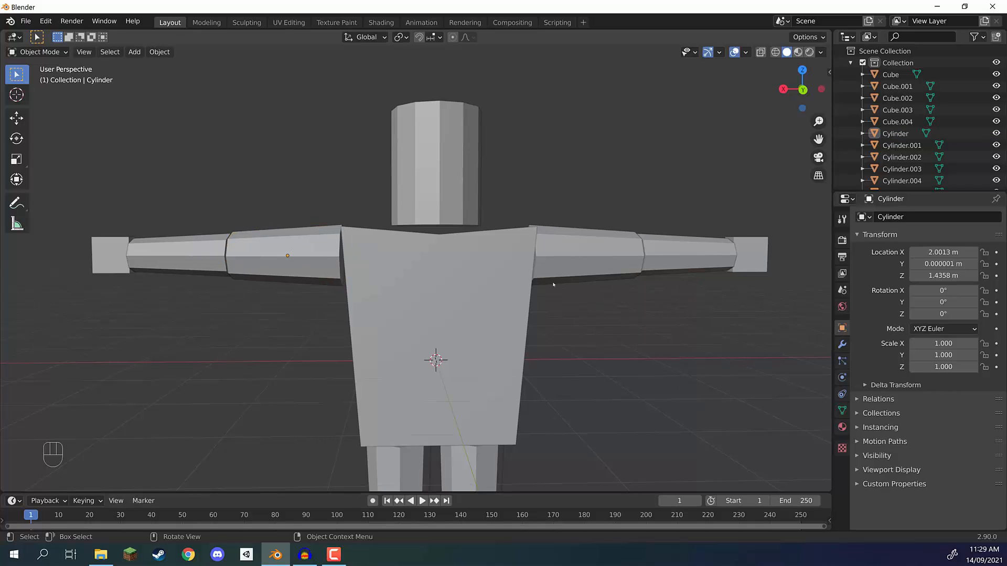
left_click(562, 258)
left_click(292, 257)
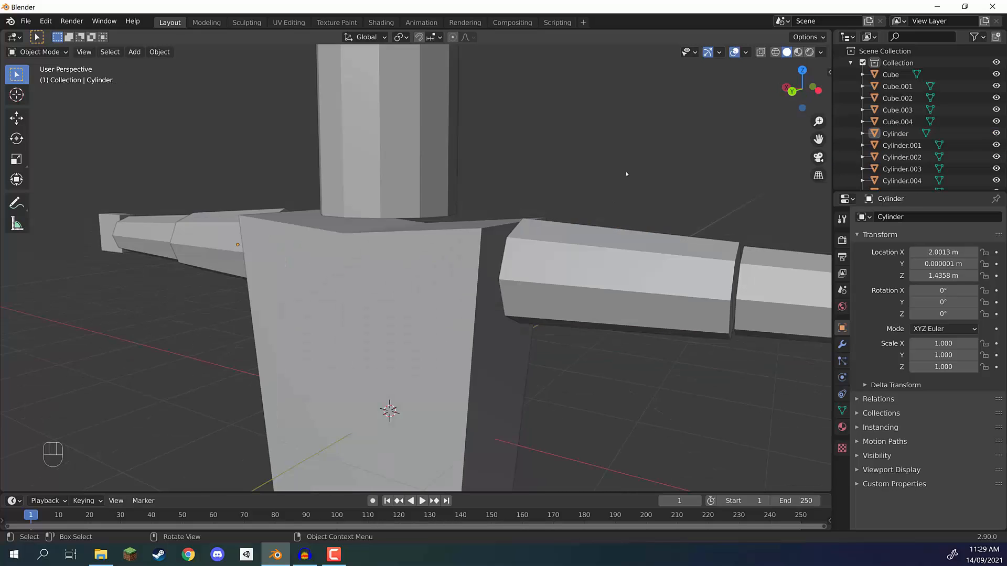
Open the original upper arm, Cylinder, for mesh editing with its faces in close view.
scroll(626, 173, "down", 4)
scroll(627, 173, "up", 4)
middle_click_drag(626, 173, 542, 190, "shift")
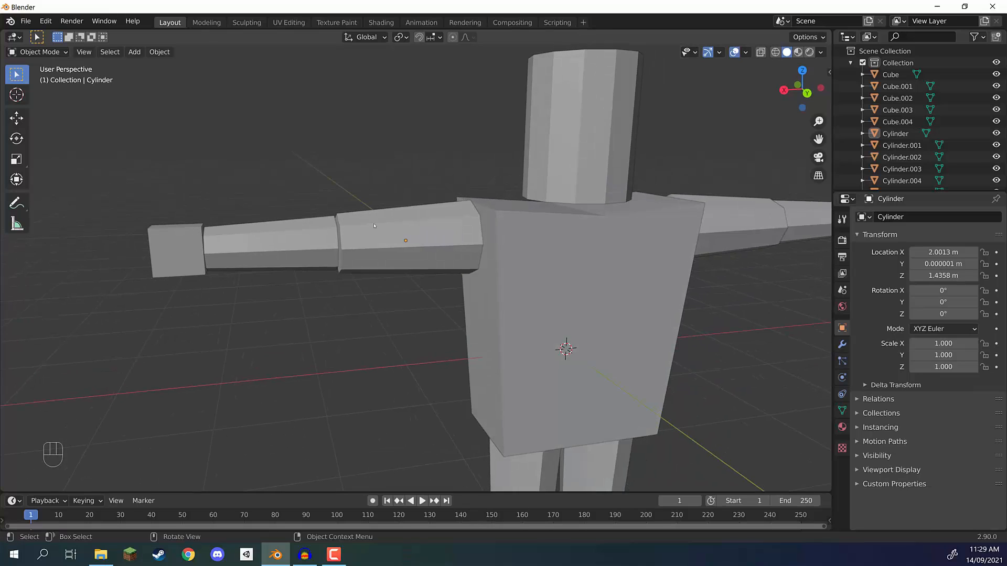
left_click(393, 226)
middle_click_drag(382, 174, 423, 210, "shift")
scroll(423, 209, "up", 3)
scroll(375, 269, "down", 3)
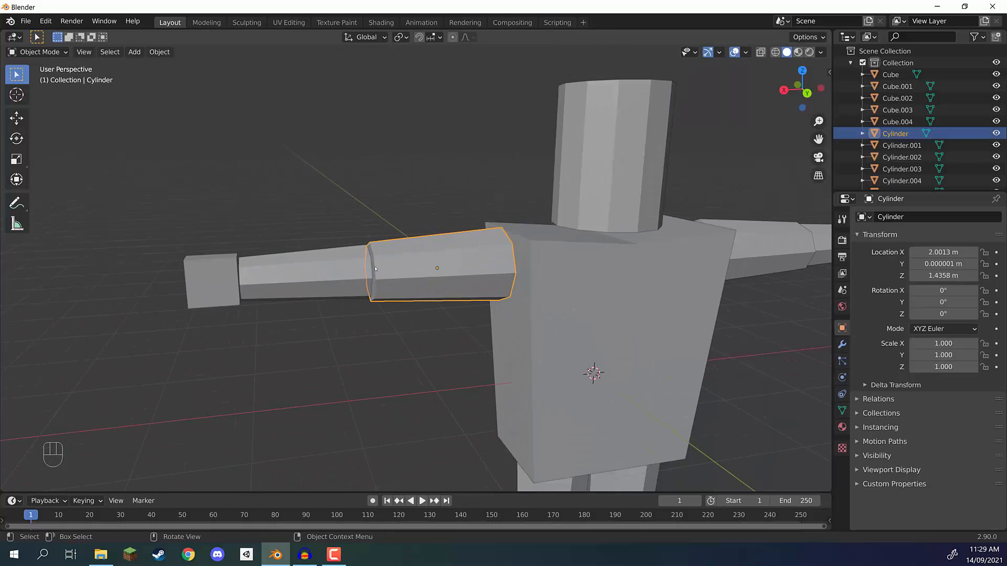
scroll(372, 249, "up", 3)
key("Tab")
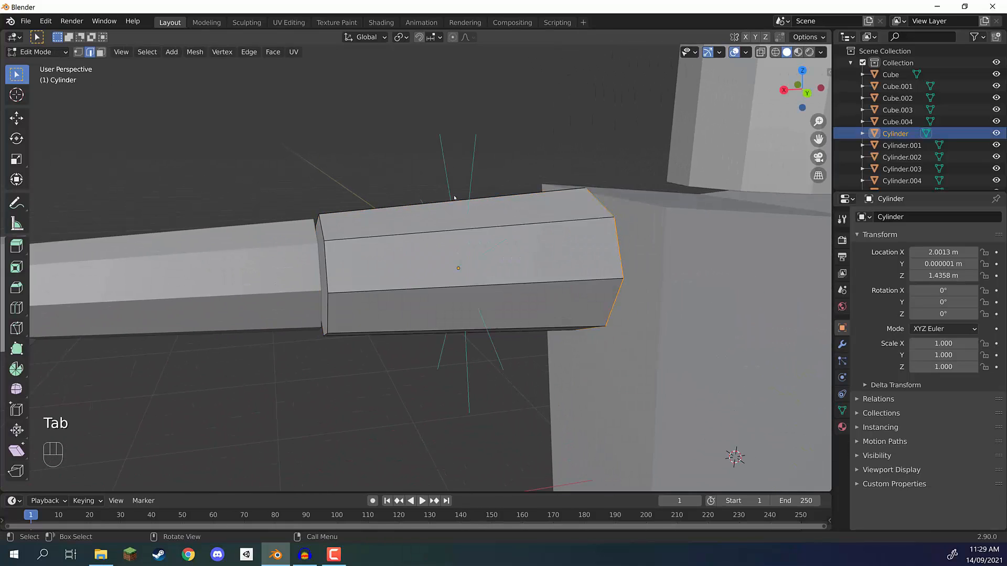
middle_click_drag(358, 206, 320, 209)
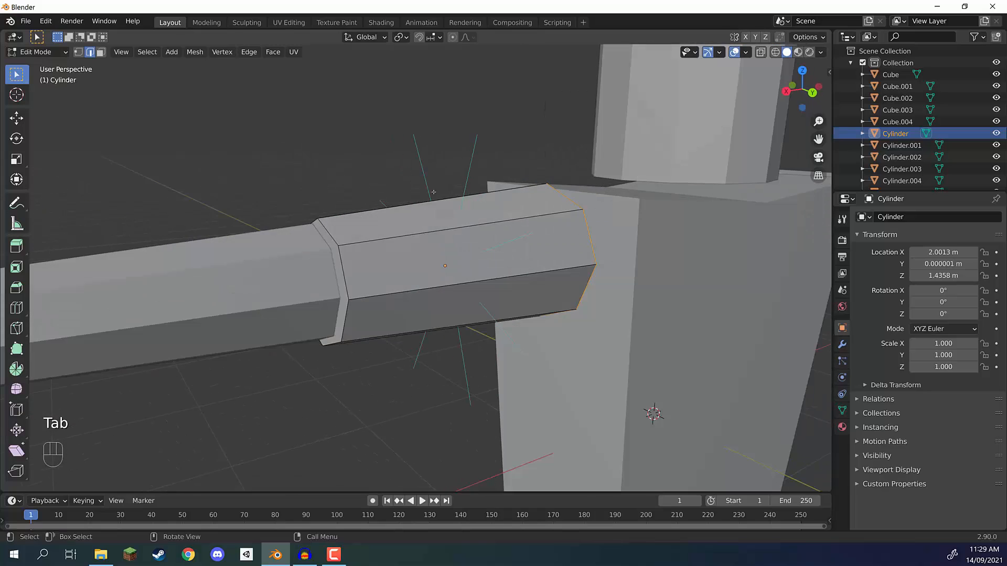
Toggle the face normals overlay off and on again, and set its display size to 0.47.
left_click(751, 51)
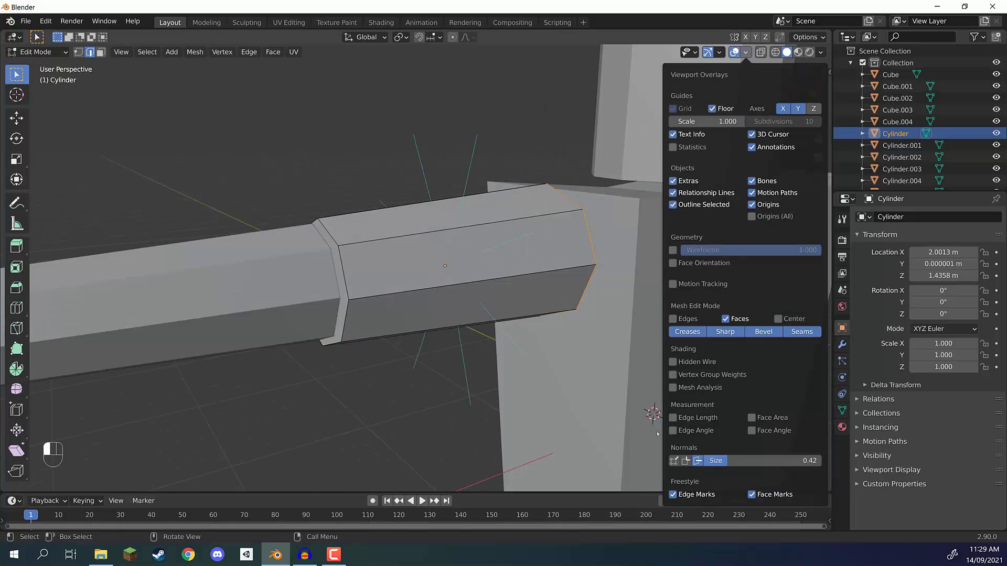
left_click(697, 461)
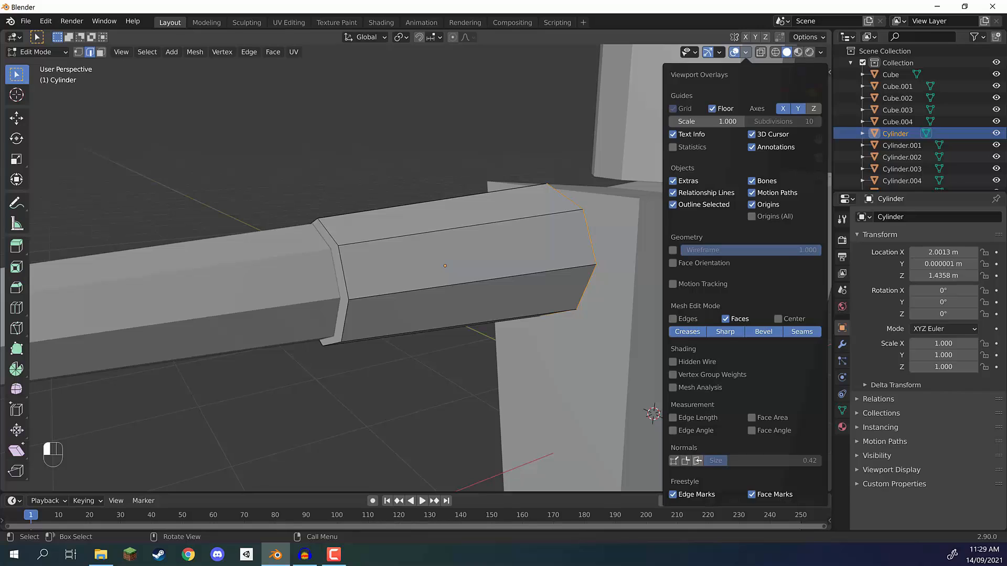
left_click(698, 461)
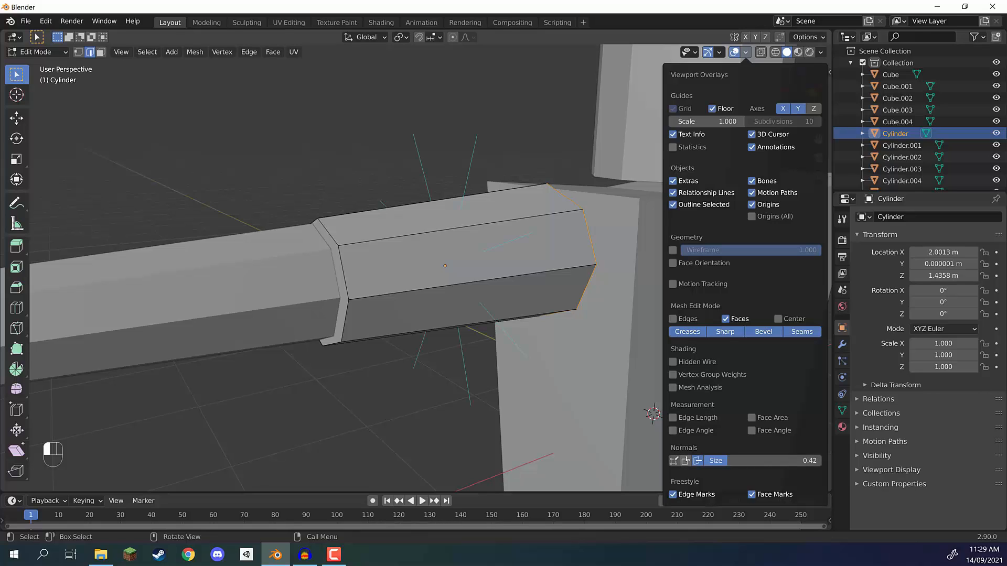
mouse_move(728, 461)
left_mouse_down()
mouse_move(703, 461)
mouse_move(716, 461)
left_mouse_up()
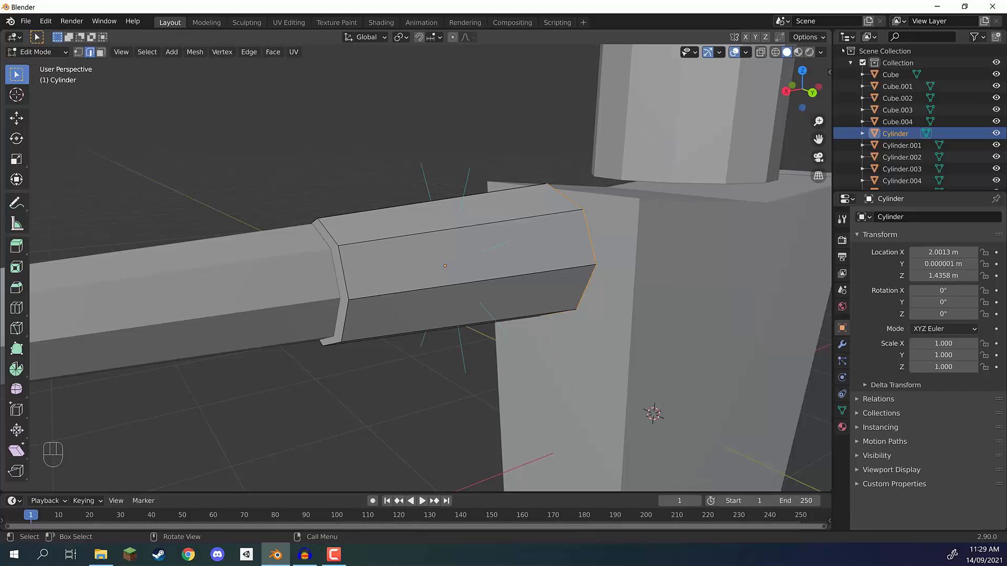
left_click(746, 52)
left_click_drag(730, 464, 730, 461)
Examine the face normals around the original upper arm and its elbow end, and compare with the mirrored arm.
middle_click_drag(354, 204, 433, 226)
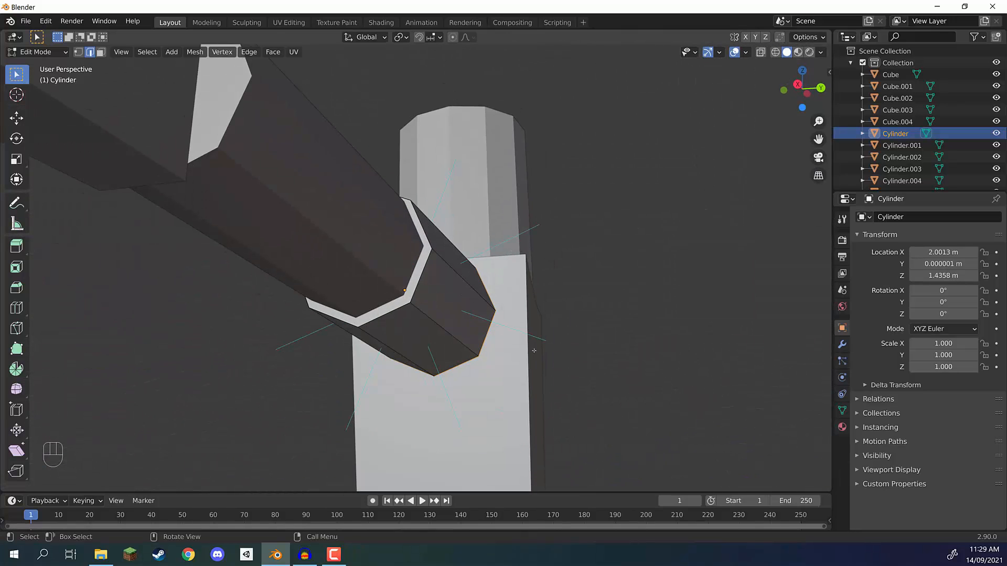
middle_click_drag(385, 329, 430, 258)
scroll(430, 258, "up", 5)
middle_click_drag(654, 298, 506, 258, "shift")
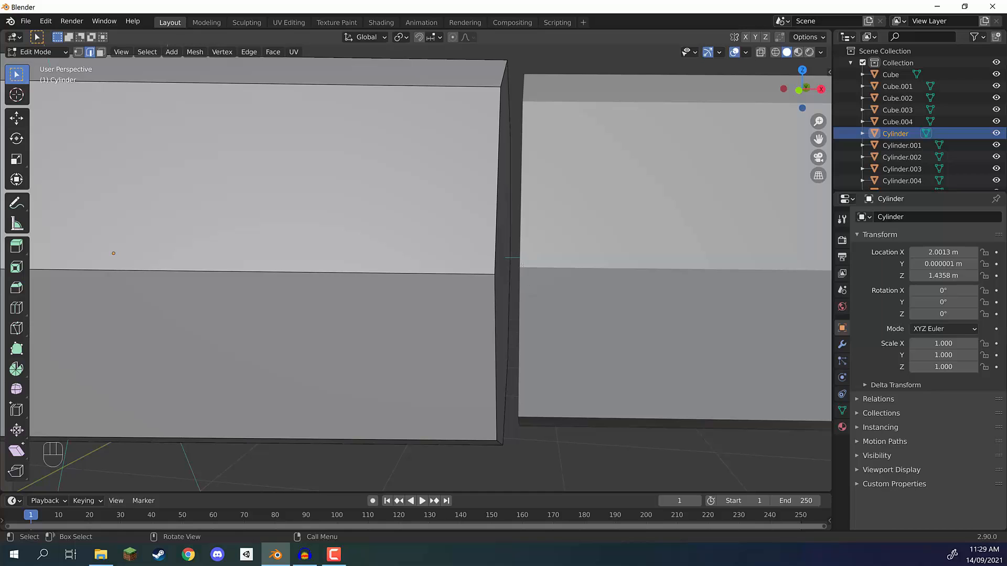
scroll(452, 215, "down", 6)
middle_click_drag(452, 215, 257, 223)
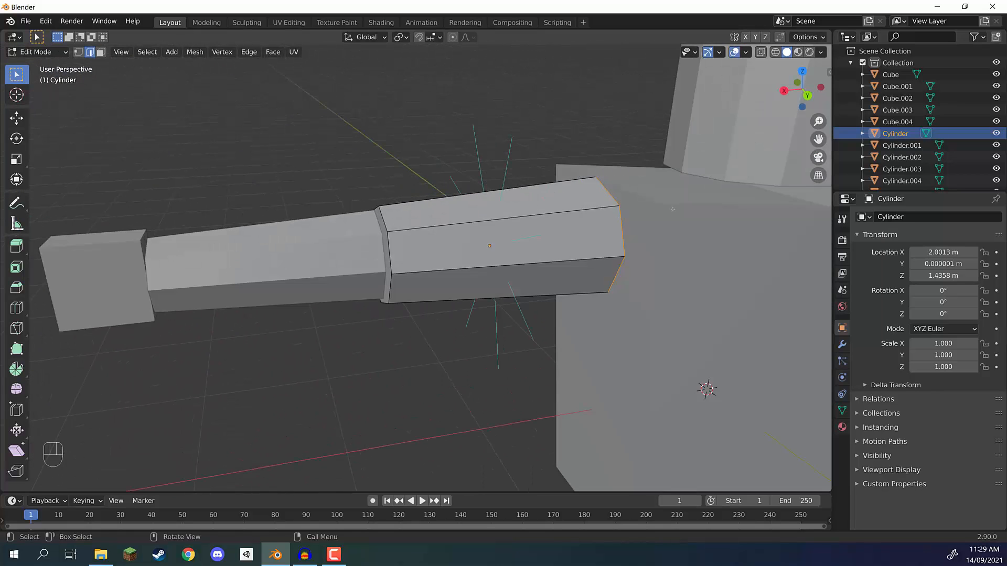
middle_click_drag(517, 198, 299, 205, "shift")
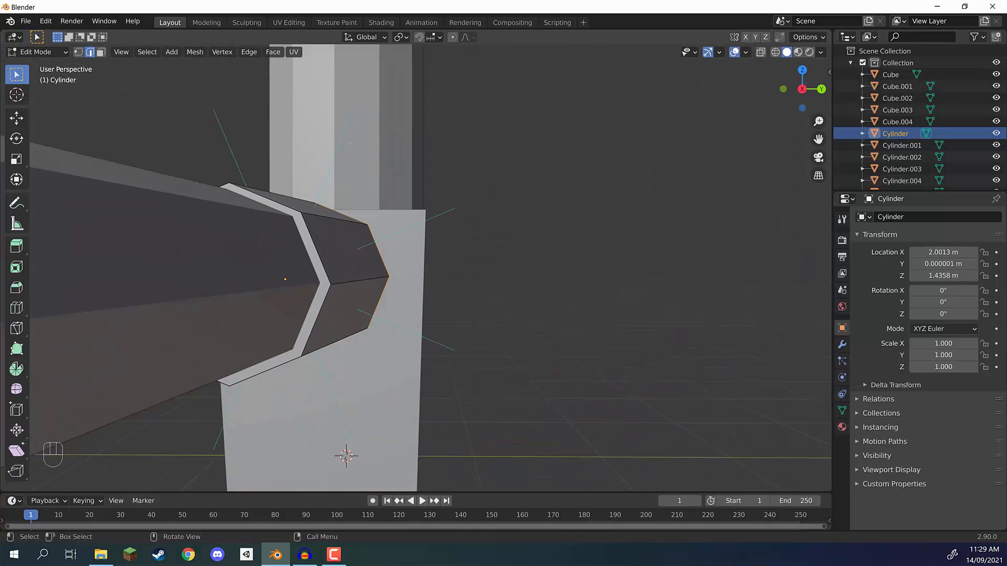
middle_click_drag(473, 123, 330, 154)
middle_click_drag(624, 180, 423, 168, "shift")
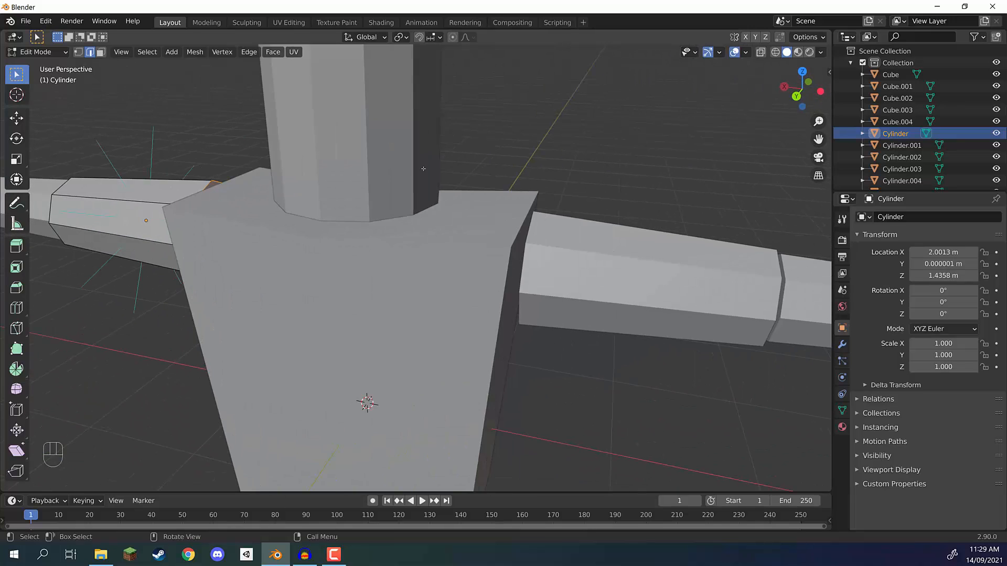
scroll(432, 170, "down", 3)
Switch mesh editing to the mirrored upper arm, Cylinder.002, and set the face normals display size to 0.77.
key("Tab")
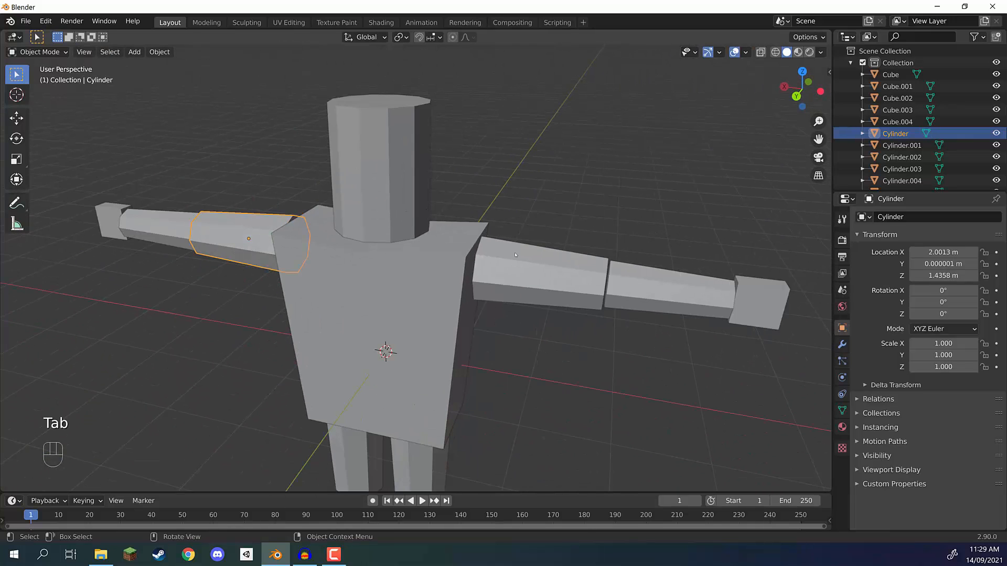
left_click(515, 255)
key("Tab")
middle_click_drag(515, 256, 745, 56)
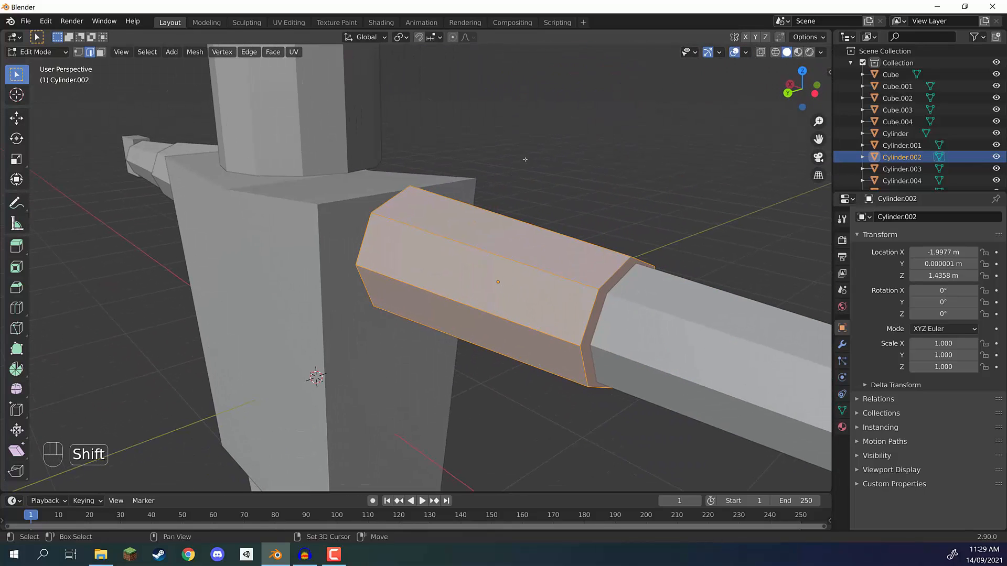
left_click(746, 52)
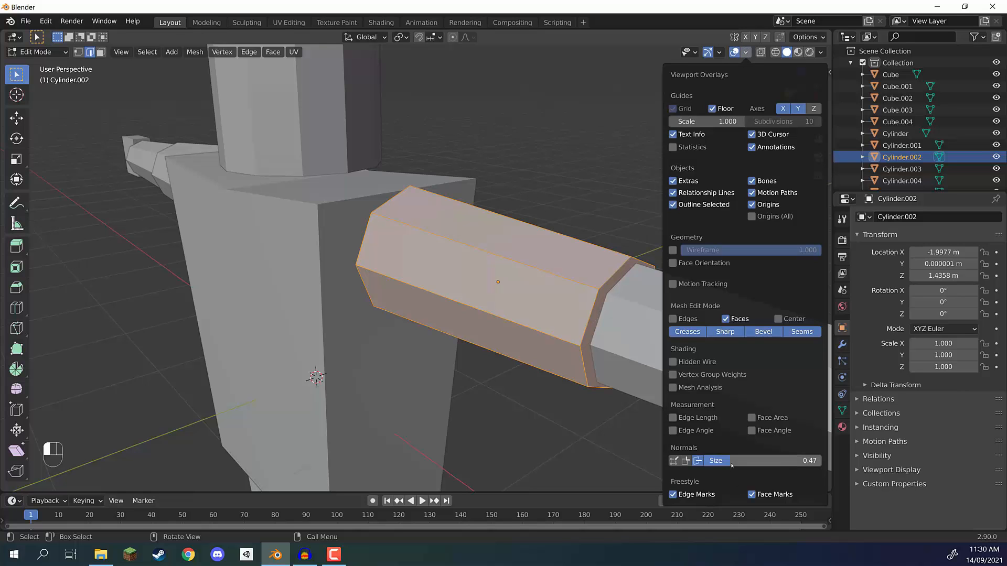
left_click_drag(766, 461, 791, 461)
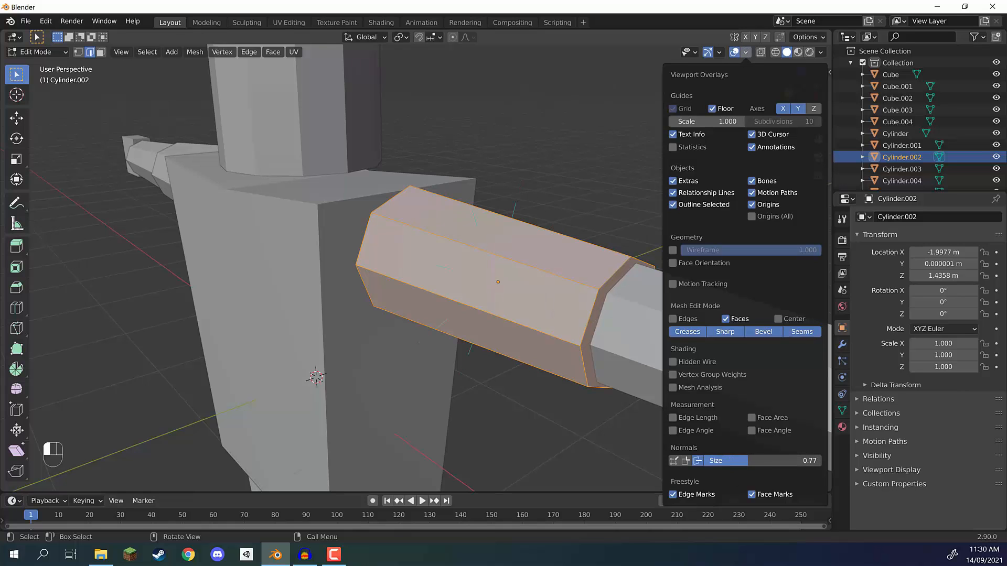
Recalculate the normals of all faces of the mirrored upper arm to the outside.
middle_click_drag(604, 293, 470, 257)
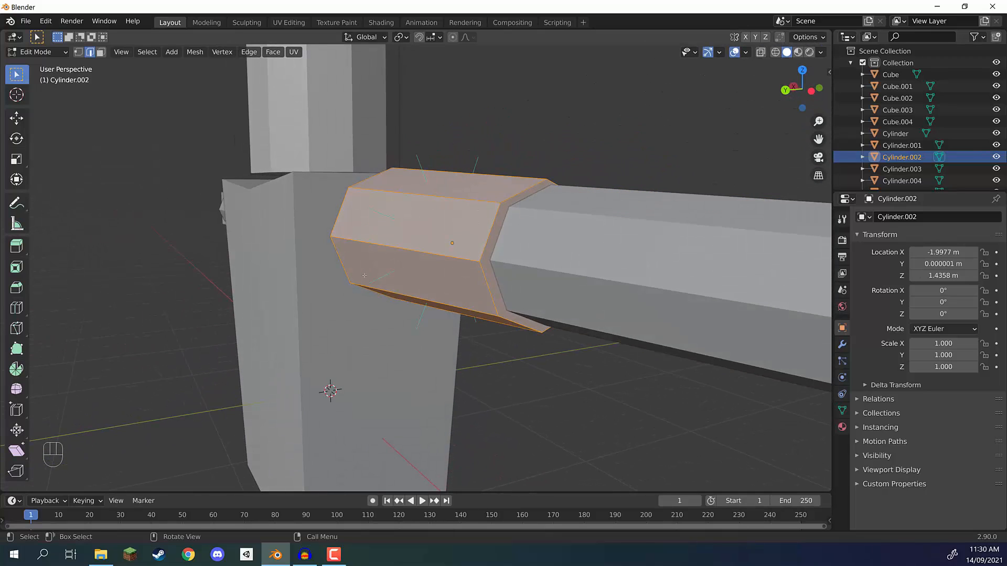
middle_click_drag(394, 289, 544, 252)
scroll(498, 241, "down", 6)
scroll(555, 248, "up", 5)
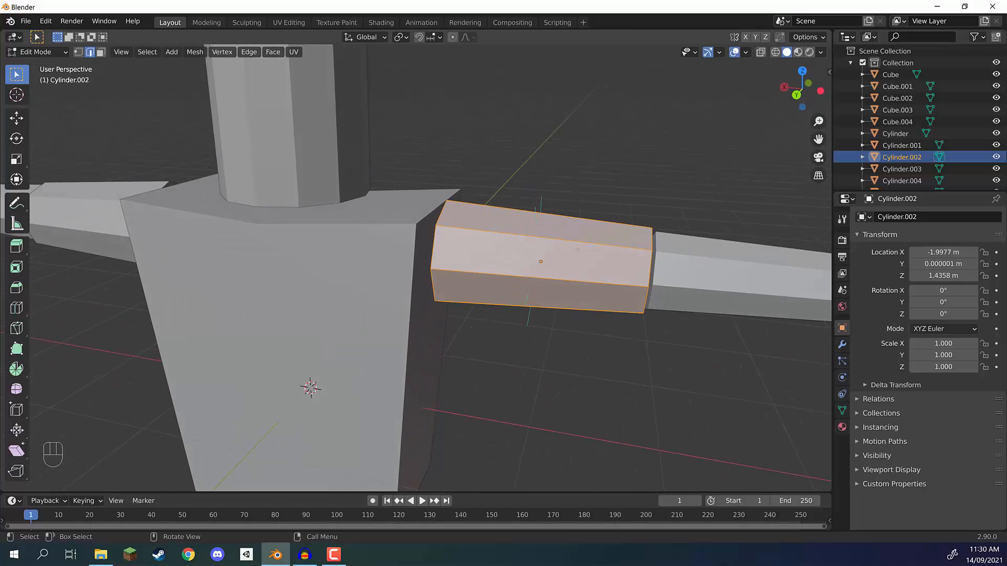
key("F3")
key("BackSpace")
key("BackSpace")
key("BackSpace")
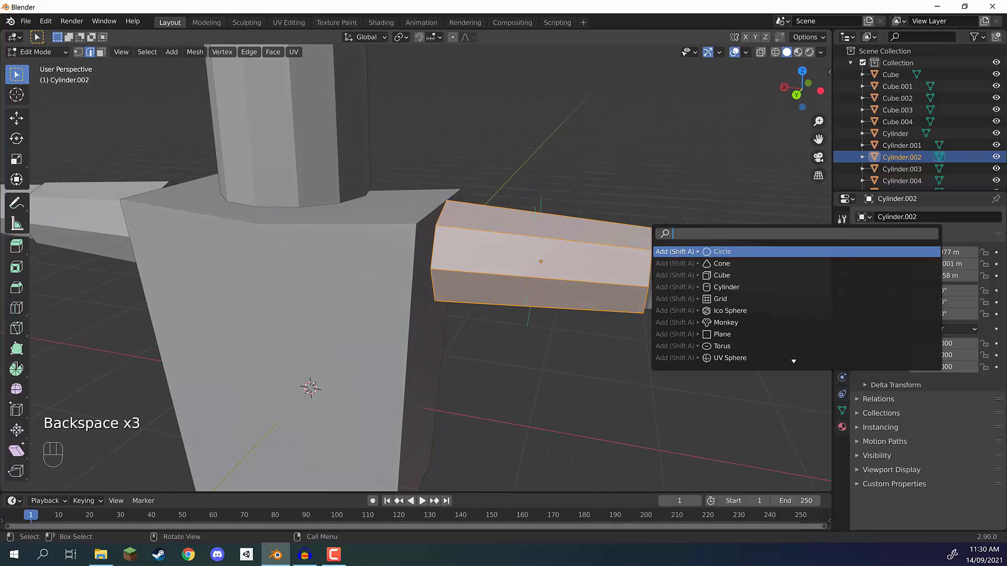
type("recalcu")
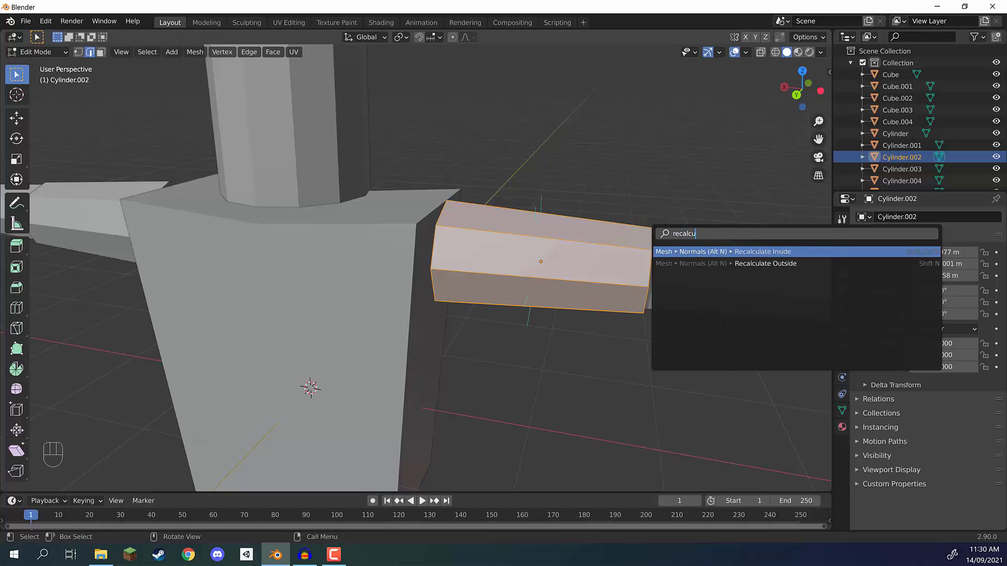
key("Down")
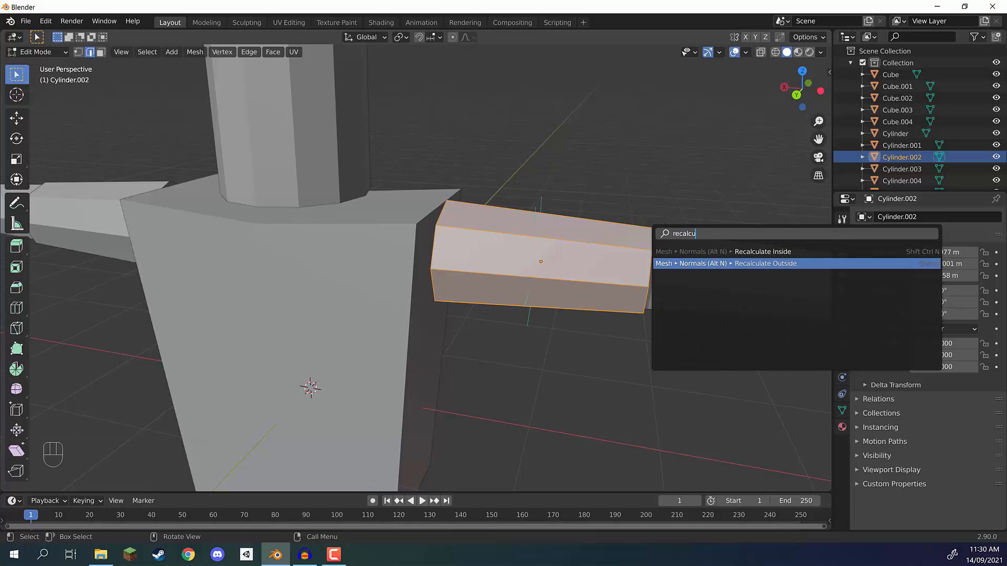
key("Return")
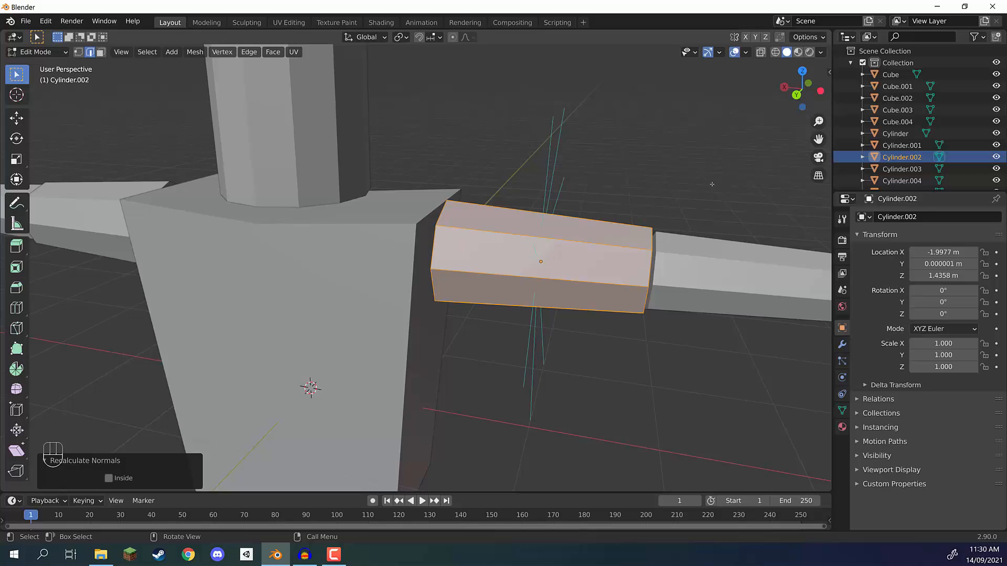
Check the mirrored upper arm's normals, return to Object Mode and bring the whole character into view.
middle_click_drag(712, 184, 438, 200)
scroll(463, 256, "down", 3)
middle_click_drag(430, 236, 506, 231)
key("Tab")
scroll(569, 327, "down", 4)
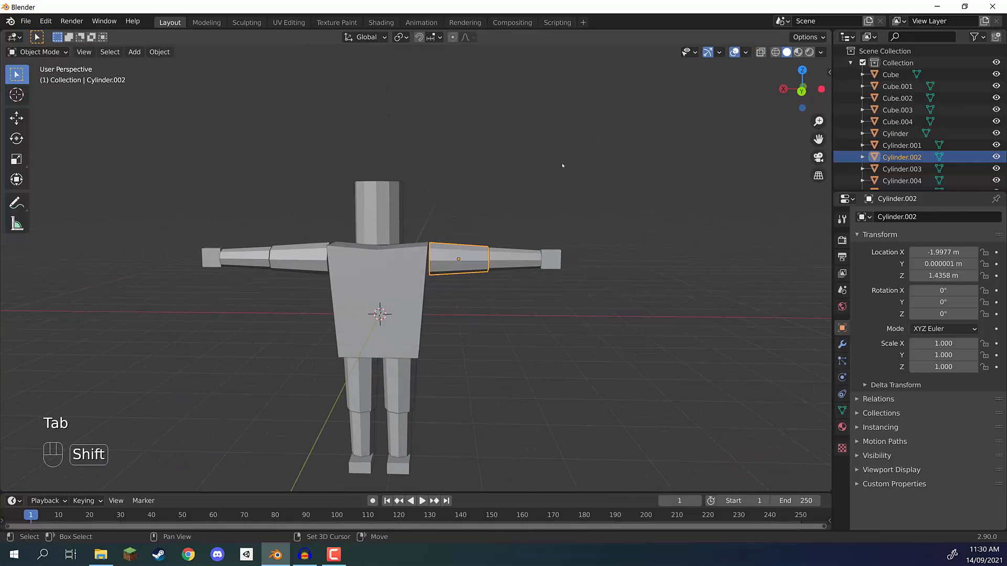
mouse_move(562, 165)
middle_mouse_down("shift")
mouse_move(589, 169)
mouse_move(577, 179)
middle_mouse_up("shift")
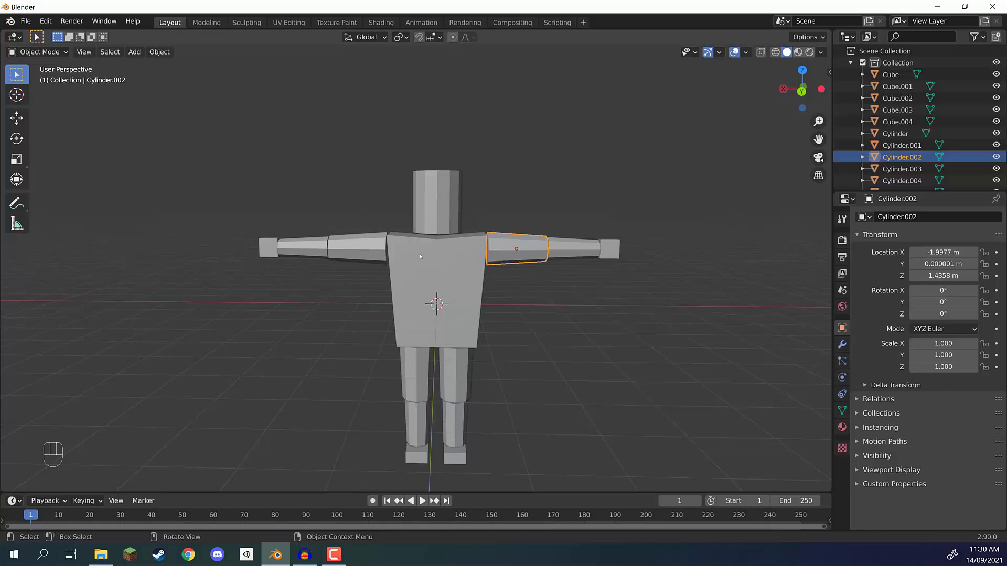
left_click(580, 243)
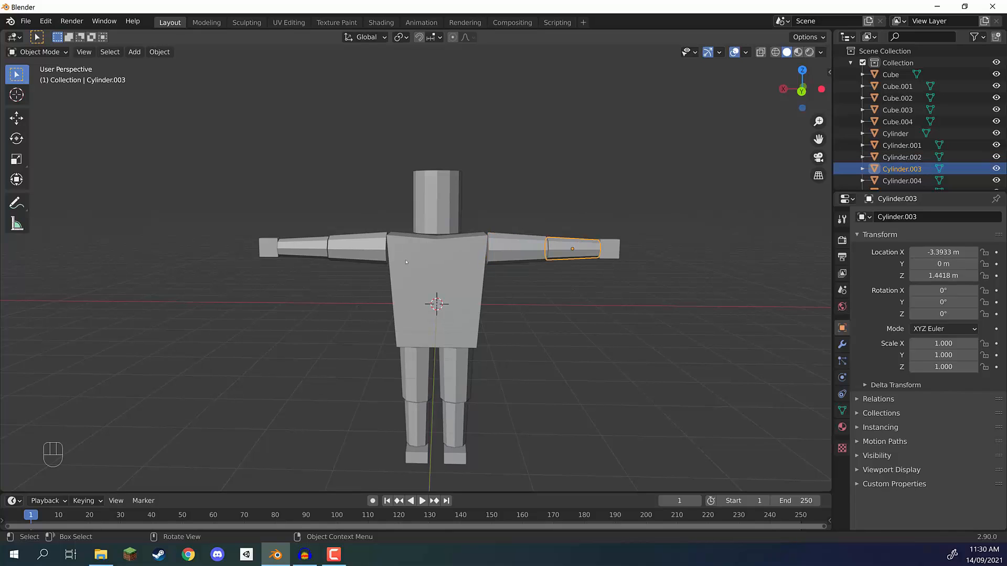
left_click(336, 251)
key("g")
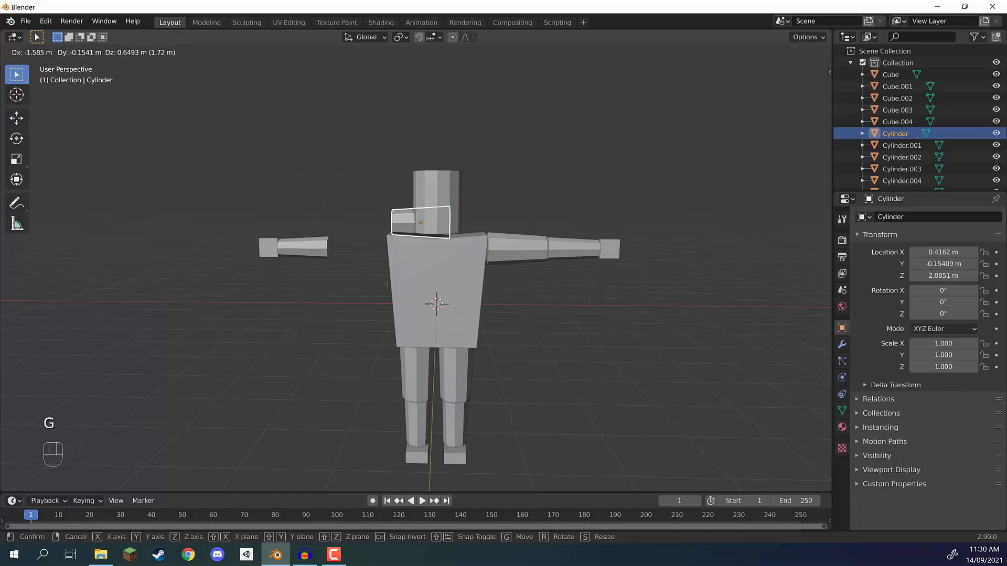
right_click(376, 187)
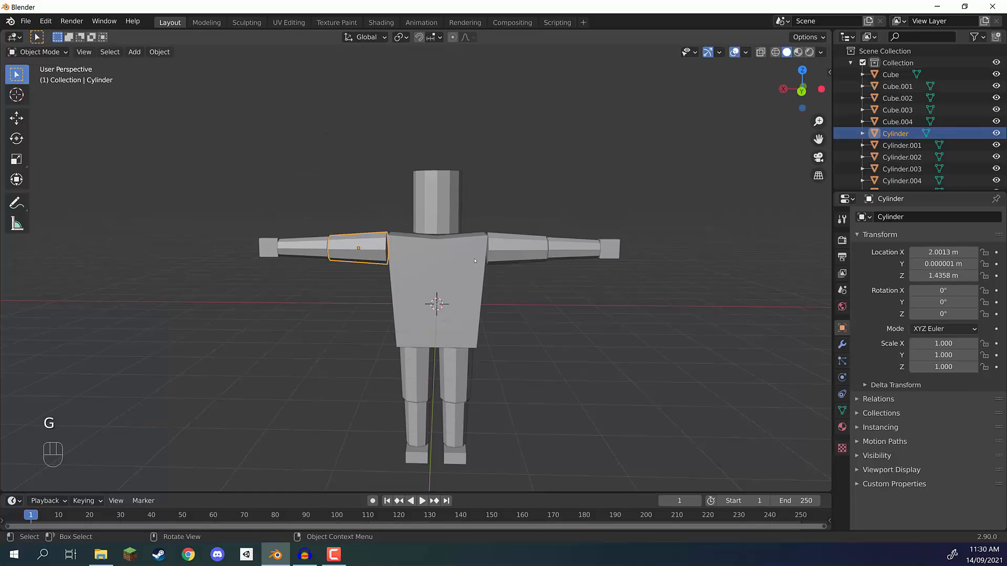
Join all the character's body parts into one object and check that it selects as a single piece.
key("a")
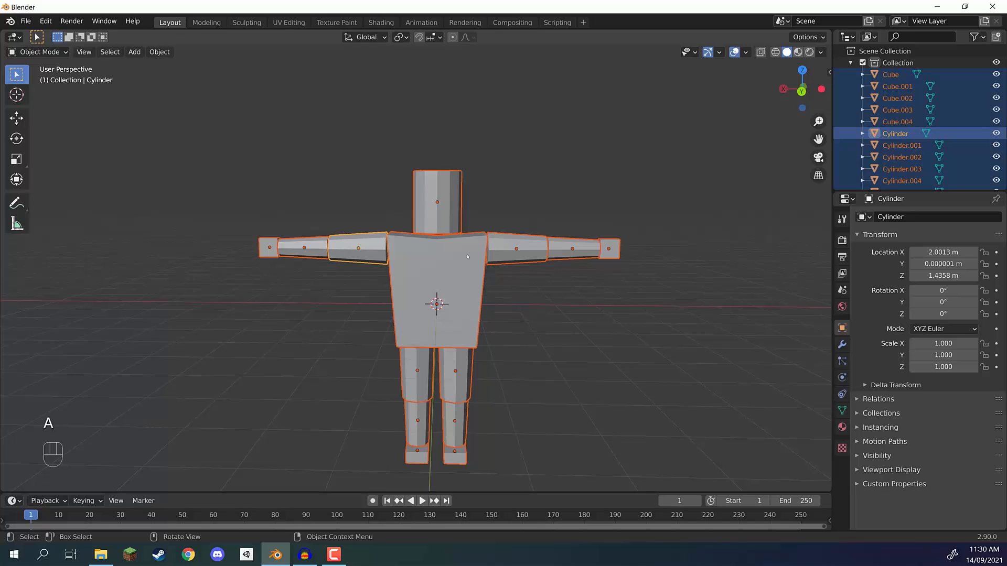
key("ctrl+j")
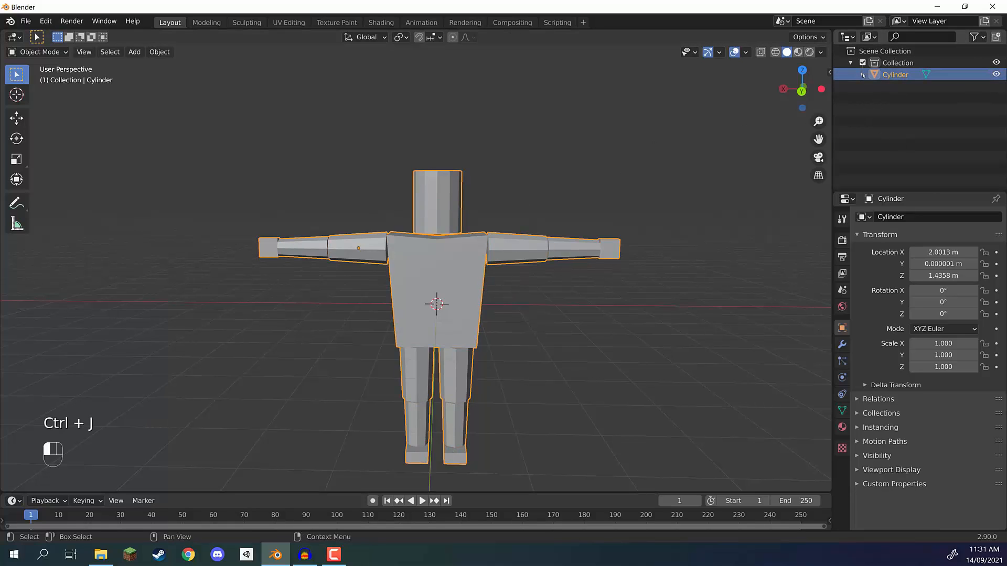
left_click(916, 76)
left_click(550, 189)
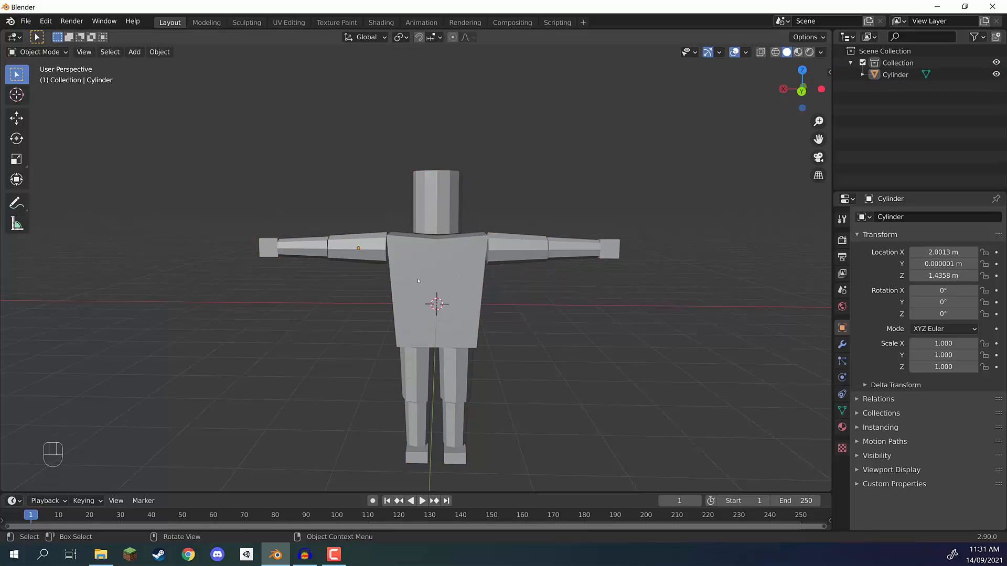
left_click(467, 269)
left_click(505, 227)
left_click(461, 203)
Put the joined character in Edit Mode and inspect the face normals around its arms, torso and legs.
scroll(494, 182, "up", 1)
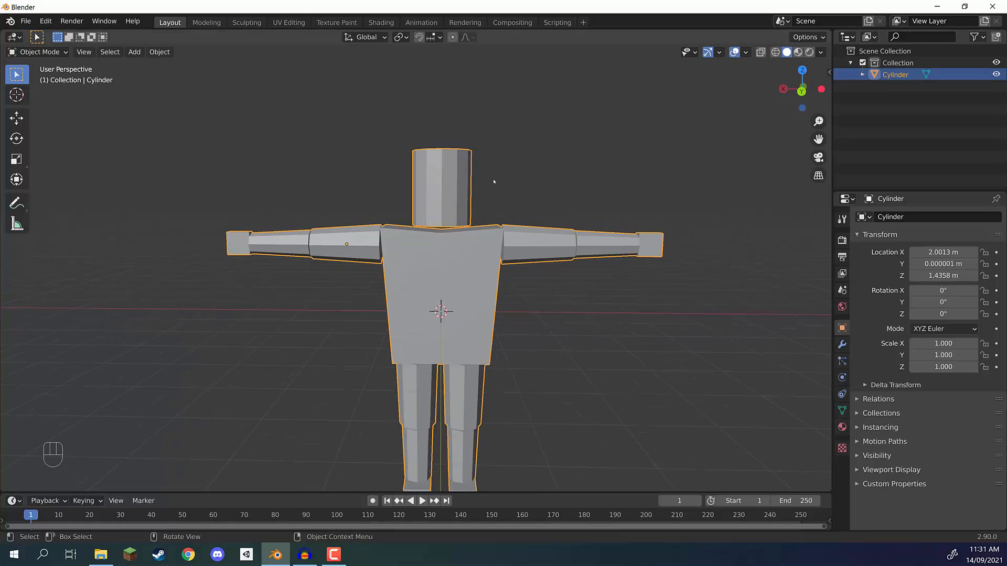
scroll(493, 182, "up", 1)
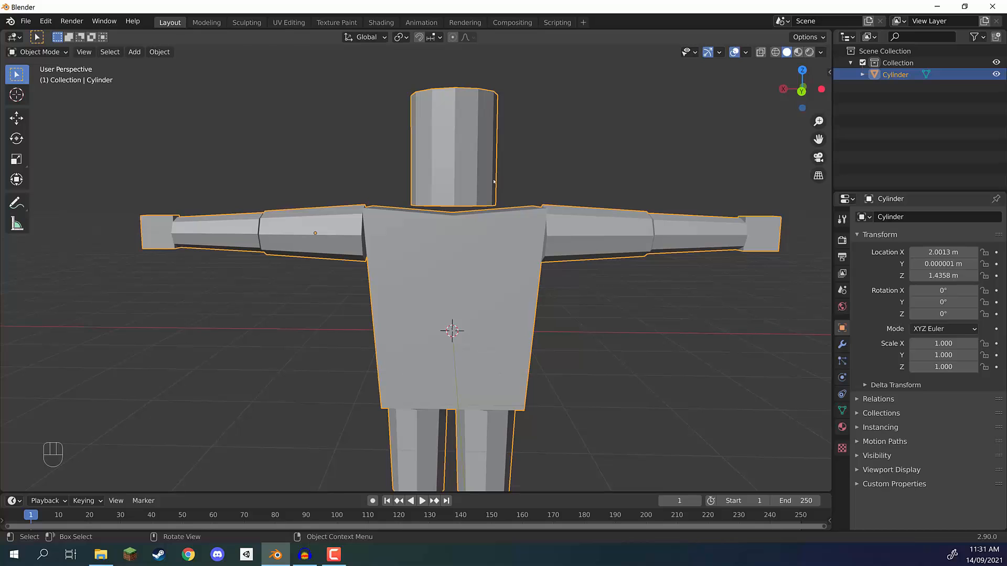
key("Tab")
middle_click_drag(493, 181, 605, 172)
scroll(606, 172, "down", 2)
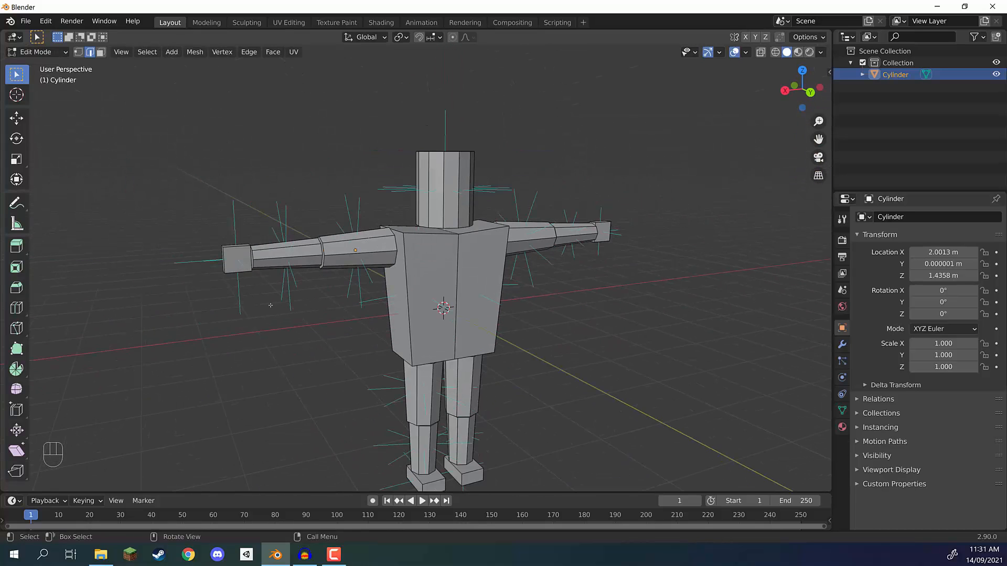
middle_click_drag(270, 305, 453, 311)
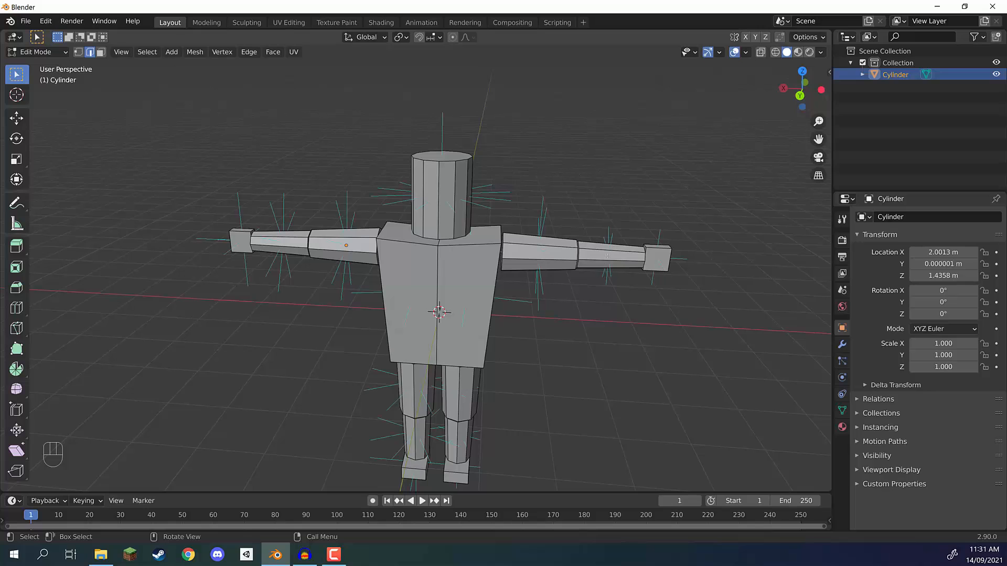
middle_click_drag(604, 250, 598, 210)
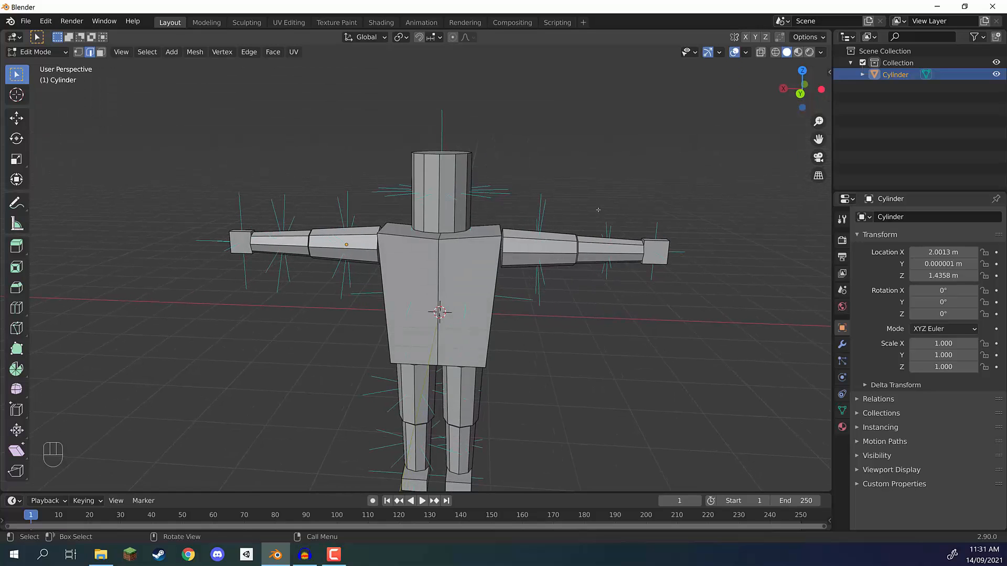
Recalculate the normals of the whole joined mesh to the outside and check both arms.
key("a")
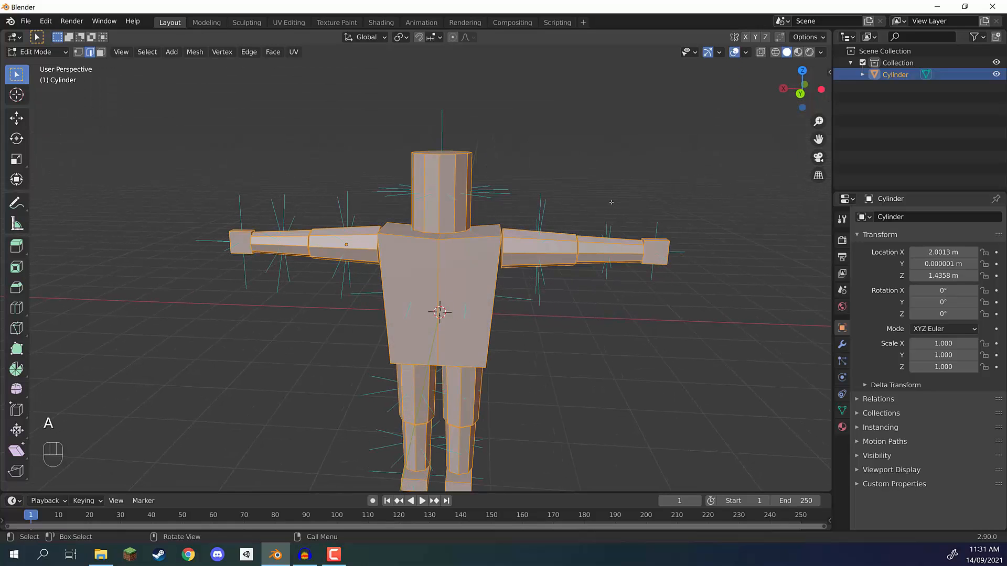
key("F3")
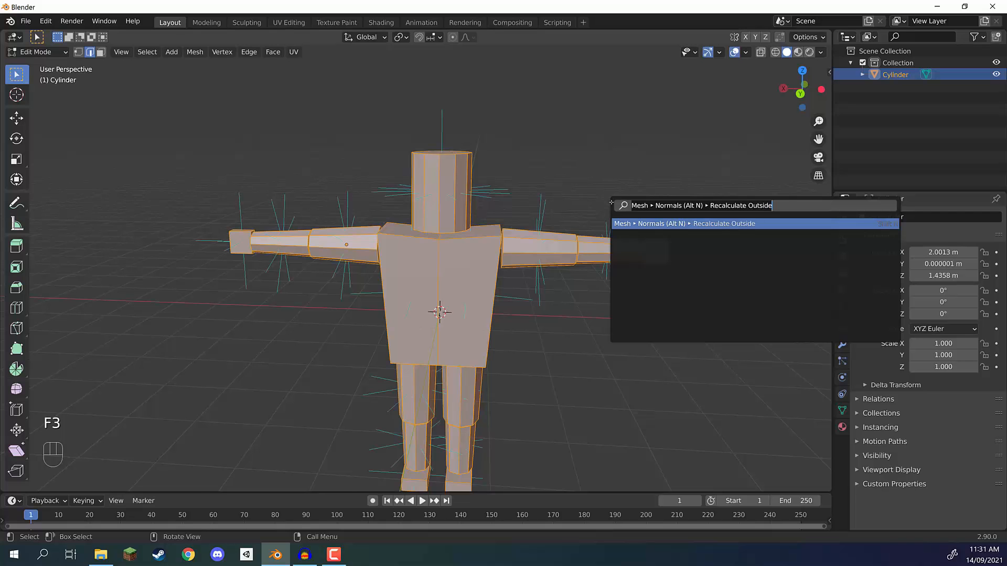
key("Return")
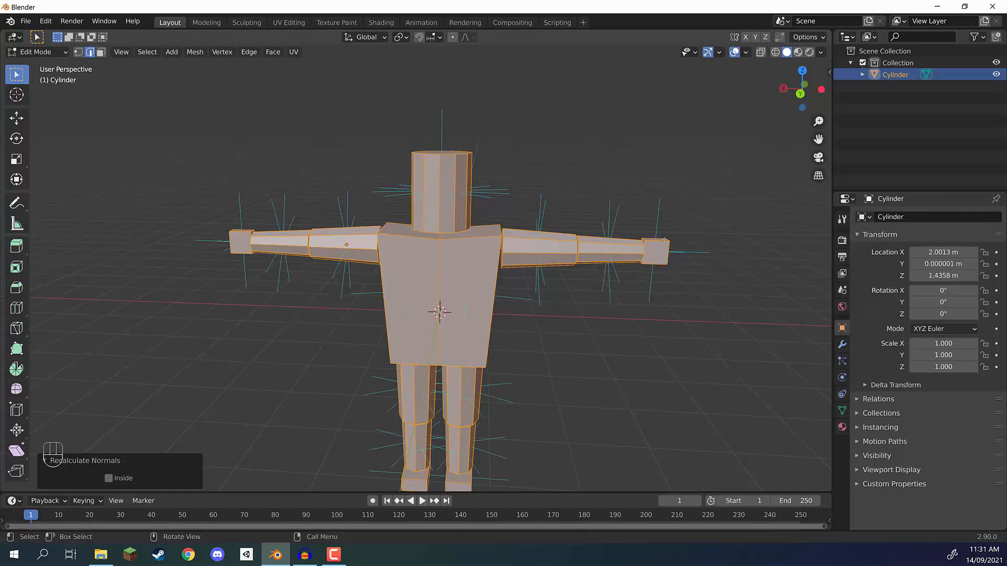
middle_click_drag(664, 239, 561, 165)
middle_click_drag(538, 220, 545, 223)
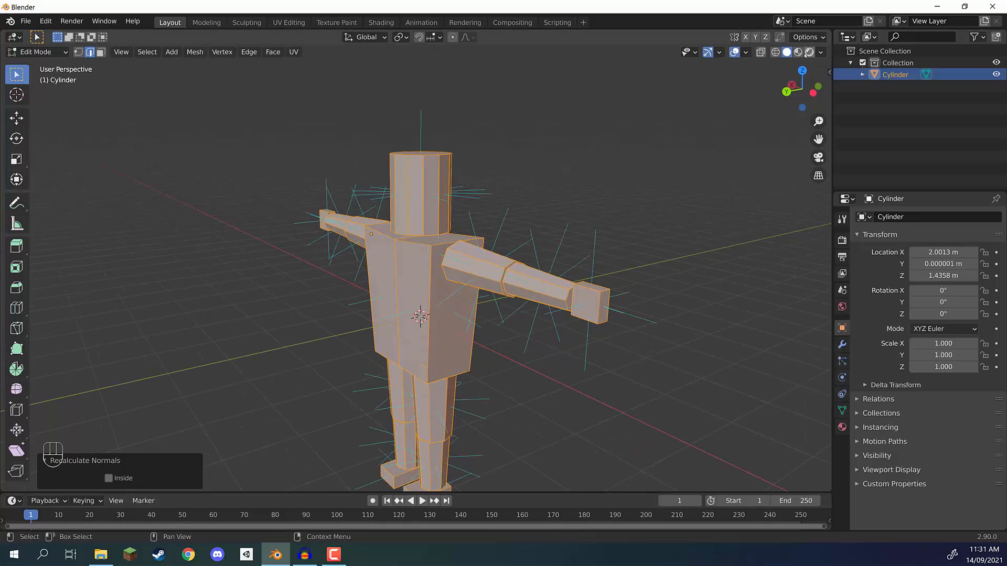
Shorten the displayed length of the face normals in the viewport overlays.
left_click(745, 52)
left_click_drag(762, 463, 730, 462)
middle_click_drag(524, 322, 513, 223)
scroll(488, 231, "down", 3)
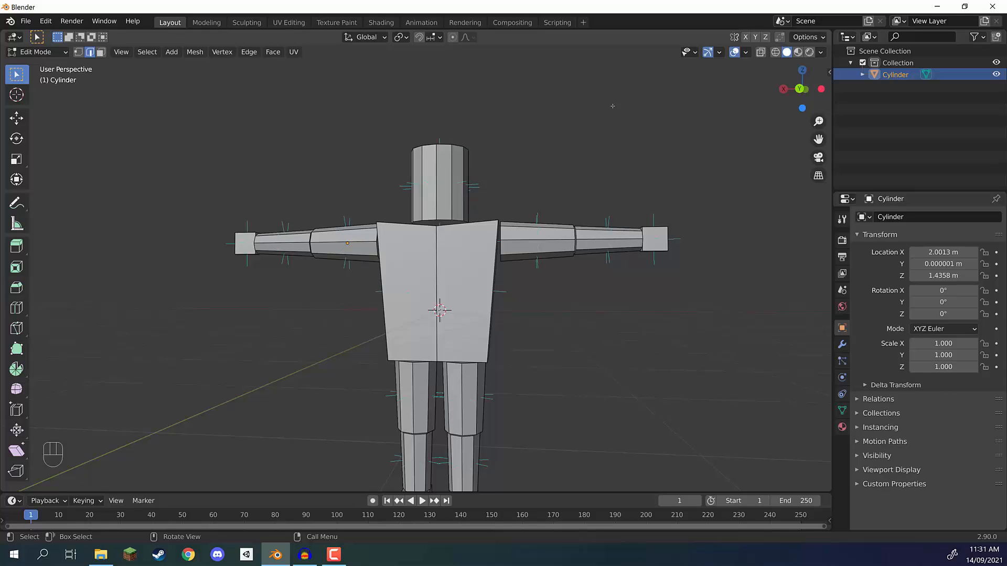
Inspect the character's normals from several sides and return to Object Mode.
scroll(560, 242, "up", 3)
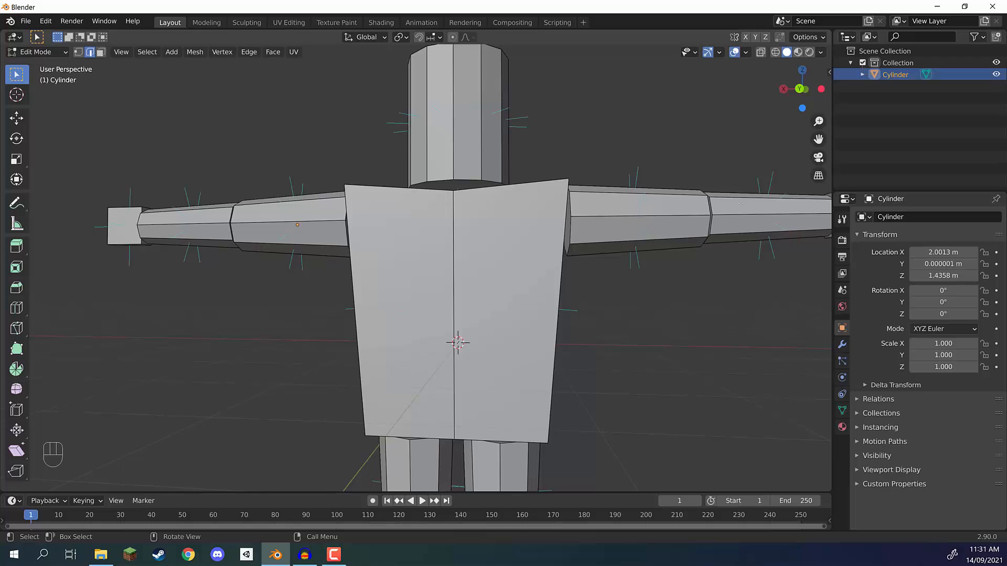
scroll(740, 203, "down", 5)
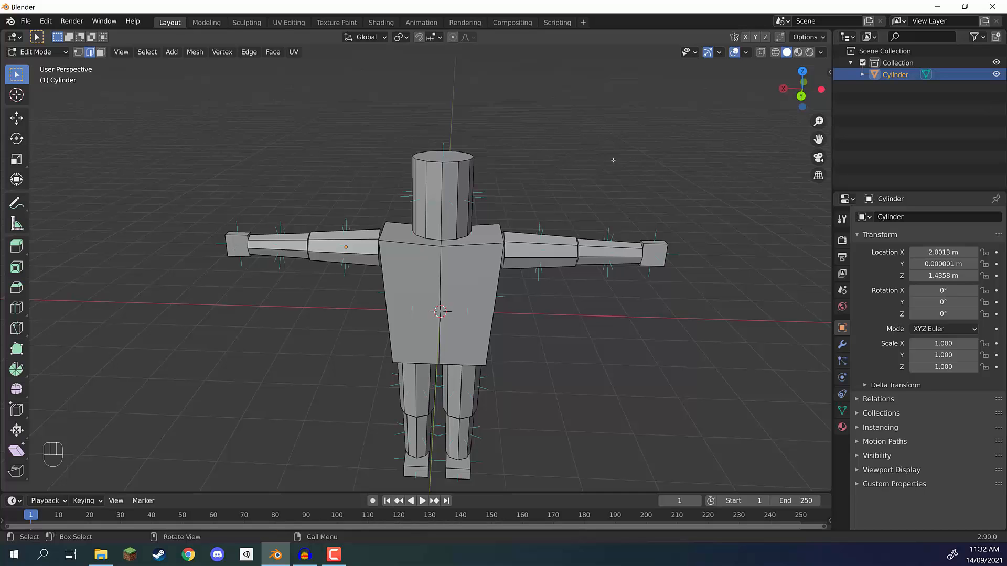
middle_click_drag(613, 160, 500, 259)
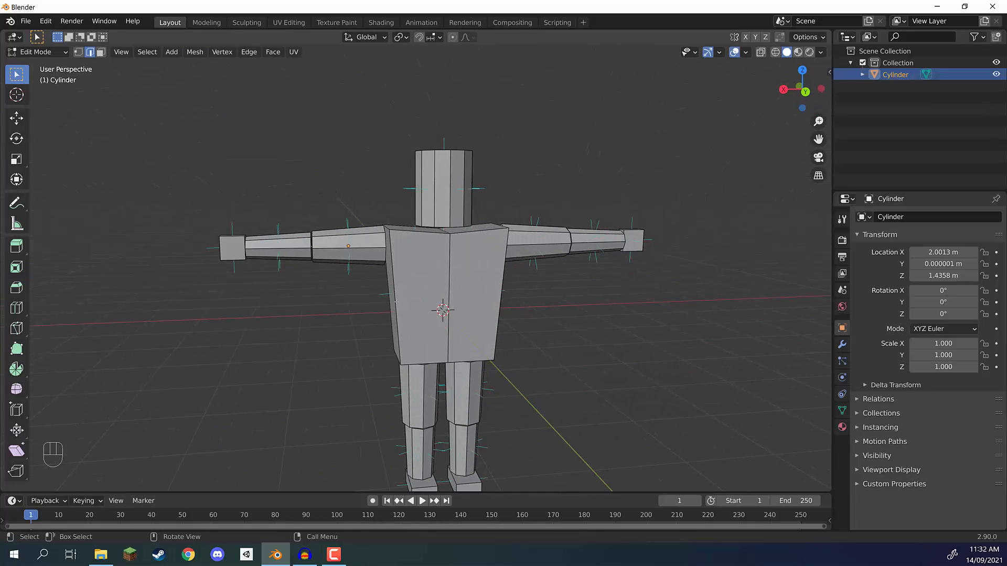
middle_click_drag(396, 302, 509, 217)
middle_click_drag(456, 189, 369, 250)
key("Tab")
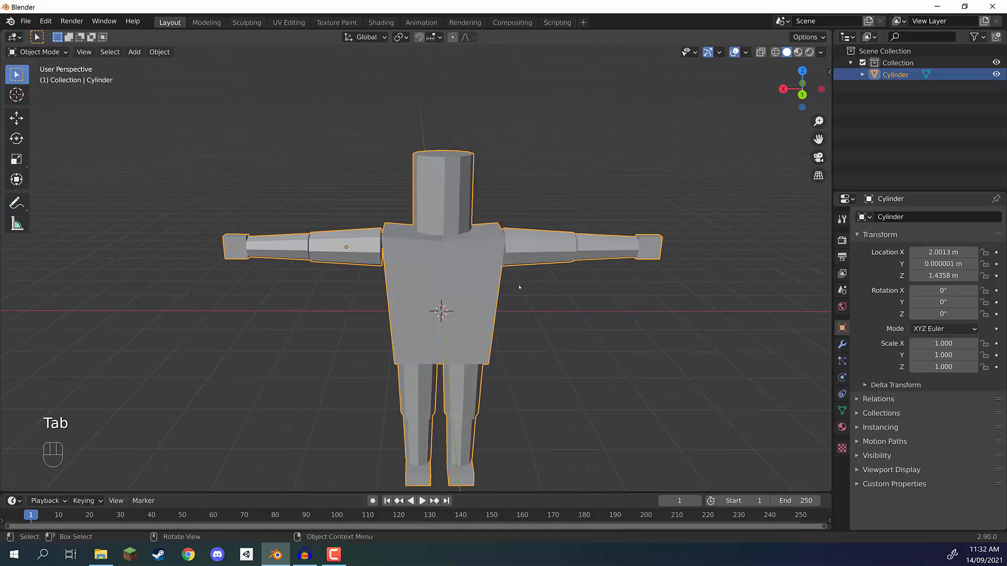
Try moving the joined character freely as one object and undo the move.
key("g")
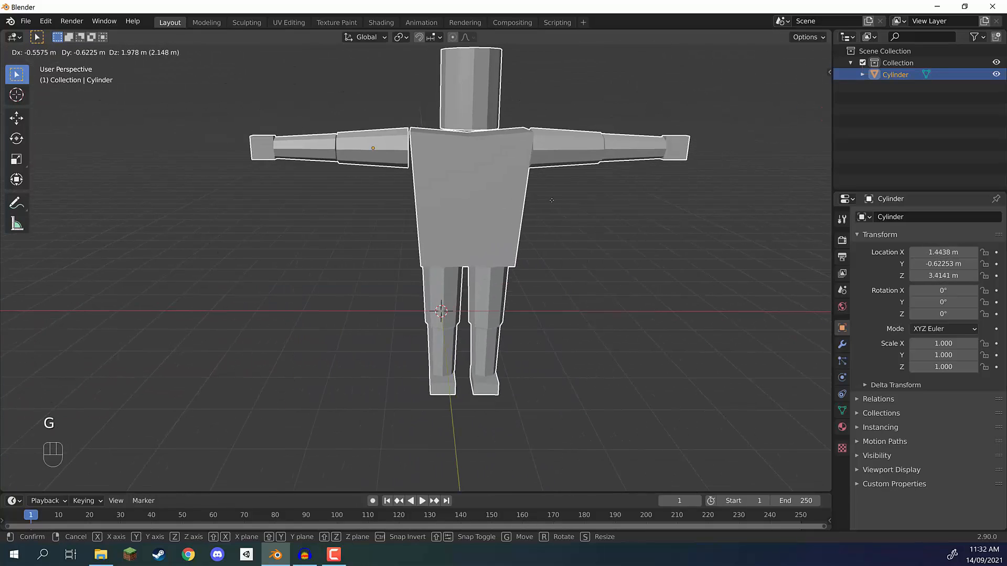
key("ctrl+z")
scroll(656, 202, "down", 3)
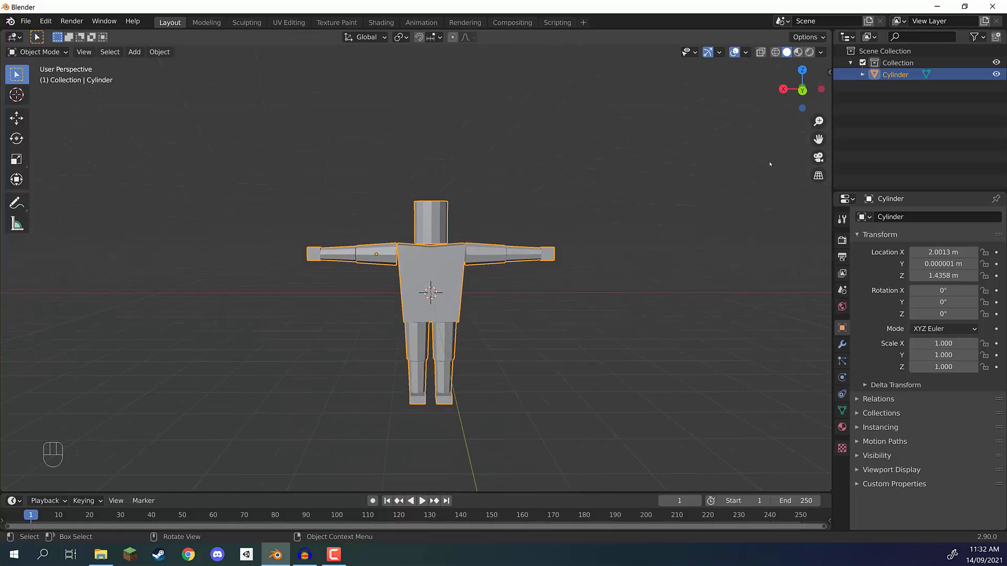
In back orthographic view, move the character straight up by 4 m using snapped increments.
left_click(802, 90)
scroll(555, 230, "up", 3)
middle_click_drag(522, 231, 543, 235, "shift")
key("g")
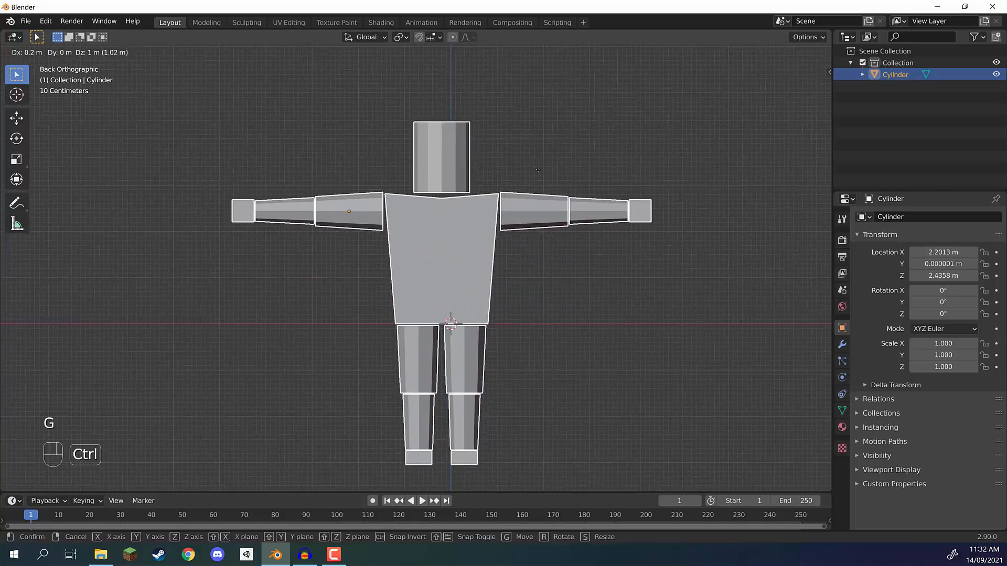
left_click(543, 50)
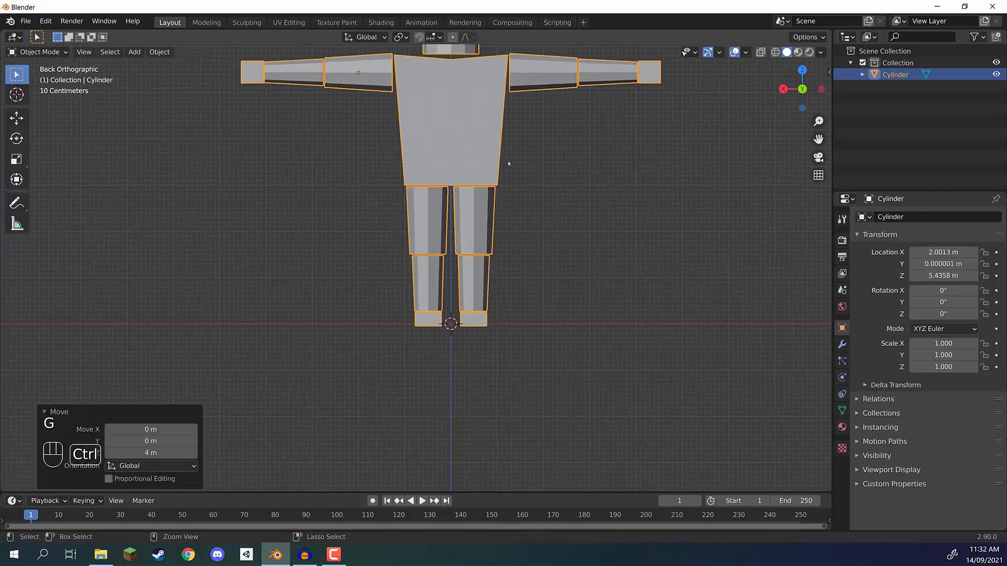
Raise the character by about 0.044 m so the bottoms of its feet rest on the red ground line.
scroll(509, 168, "up", 7)
middle_click_drag(559, 475, 483, 243, "shift")
scroll(480, 345, "up", 4)
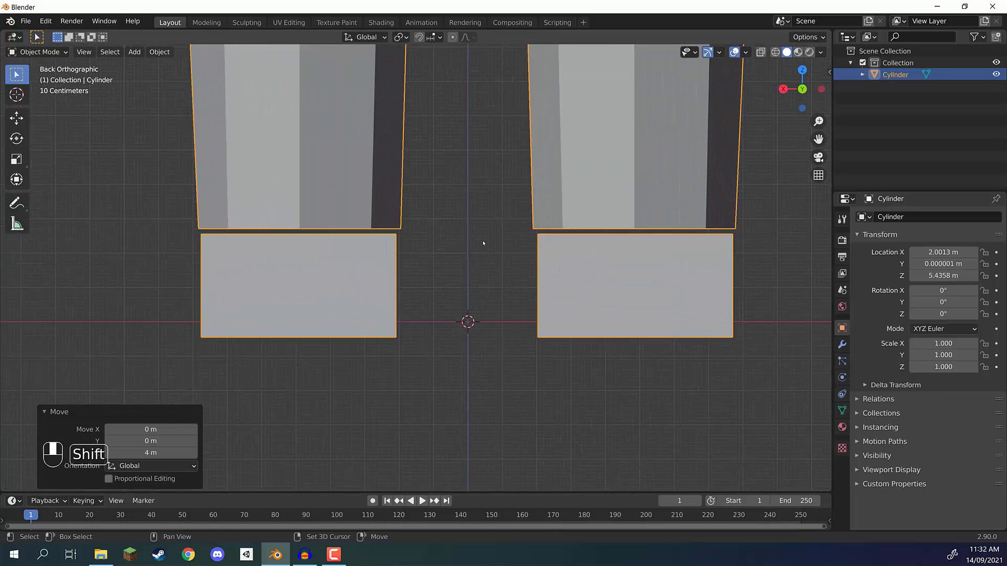
key("g")
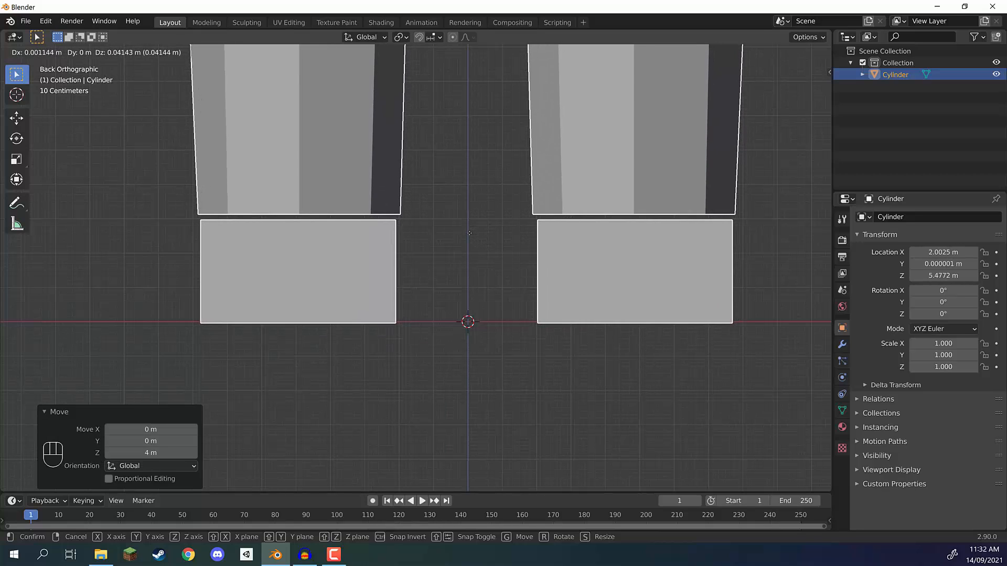
left_click(469, 232)
scroll(469, 232, "down", 5)
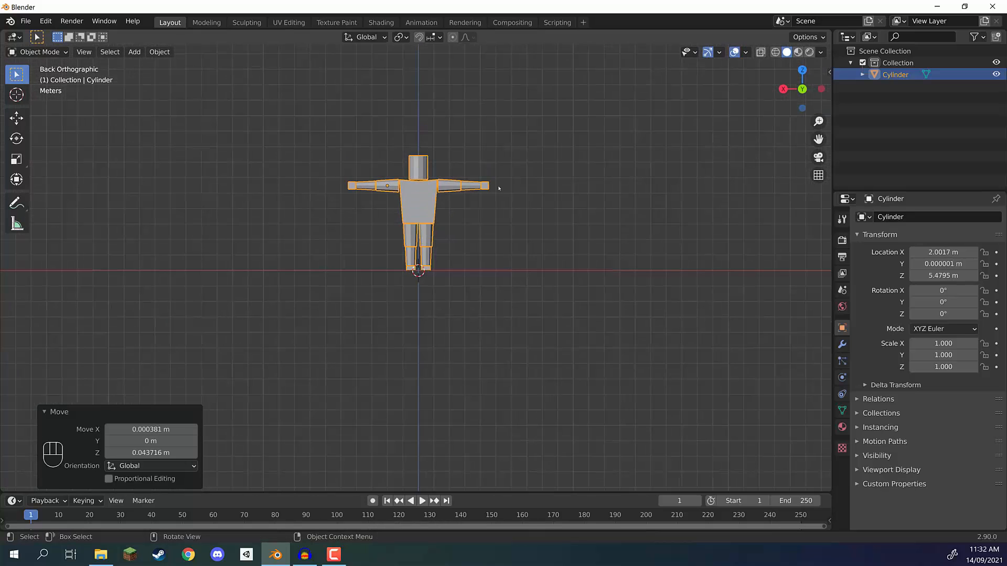
Activate the Move tool, then try moving and rotating the character about its origin in the arm, reverting both changes.
scroll(499, 132, "up", 2)
middle_click_drag(500, 132, 533, 272, "shift")
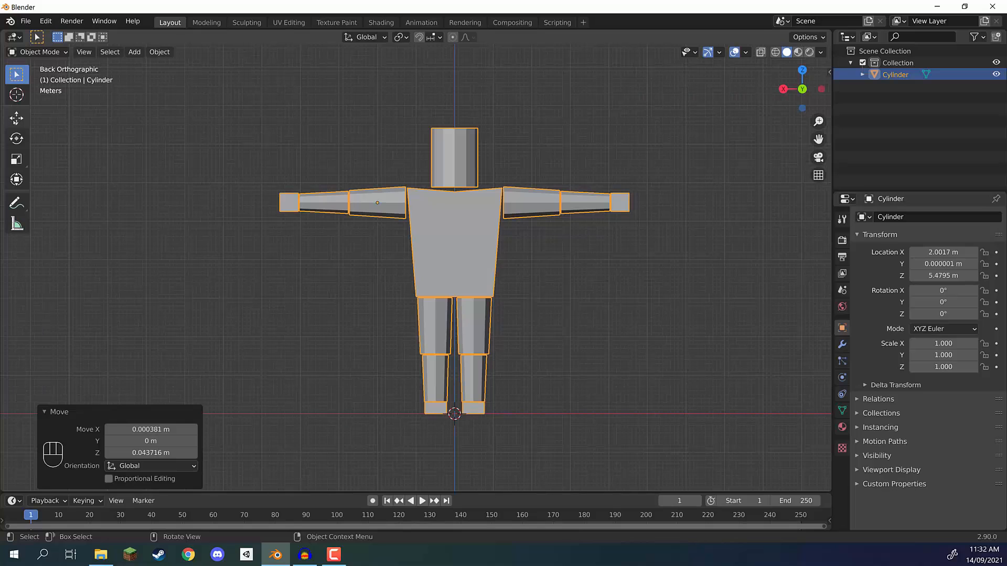
left_click(16, 118)
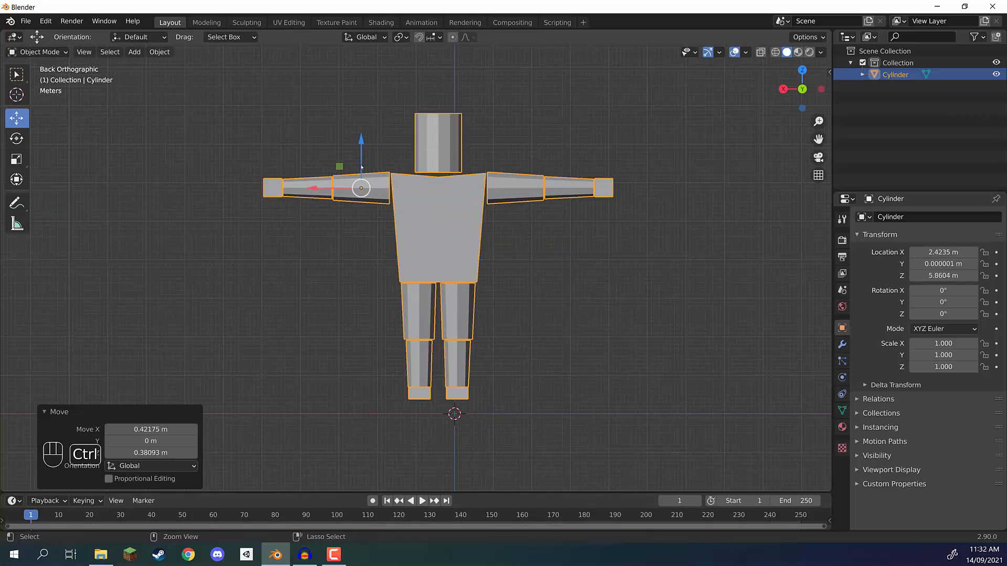
key("ctrl+z")
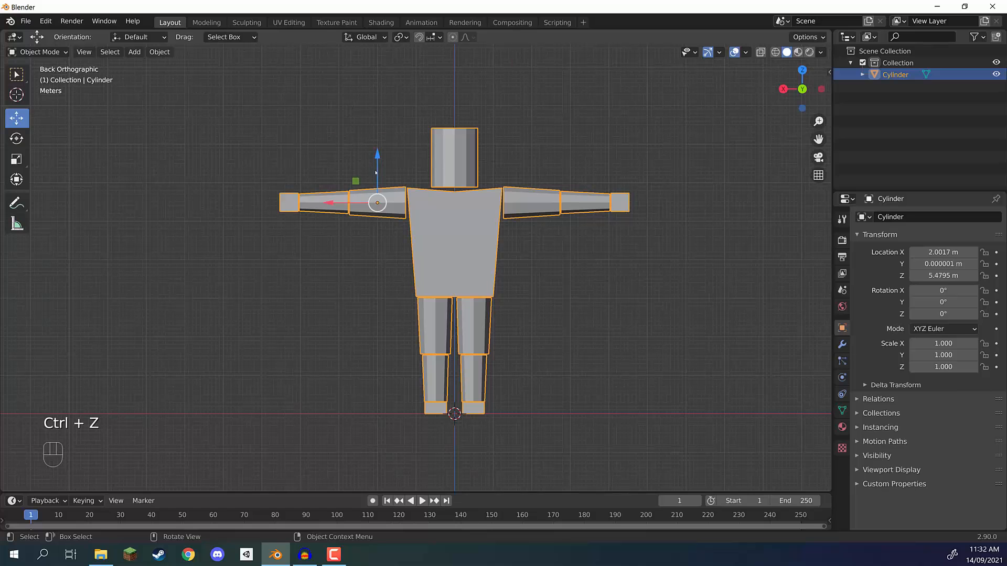
key("r")
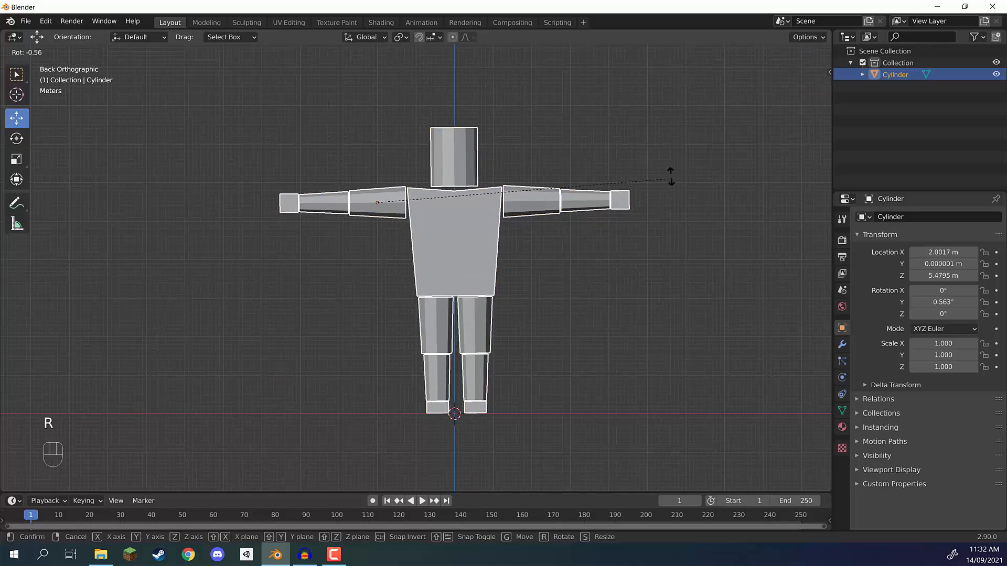
right_click(521, 124)
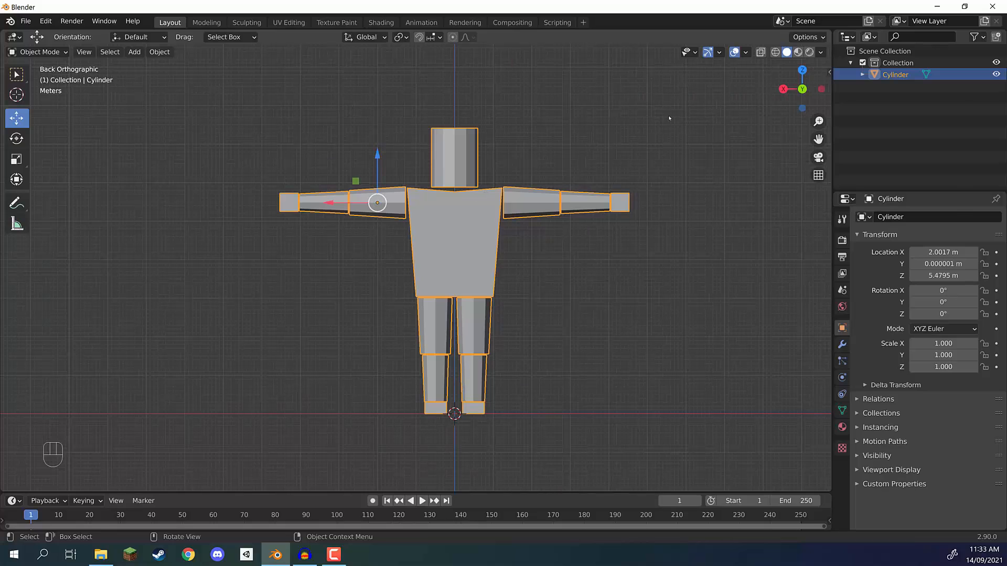
Set the character's origin to the 3D cursor between its feet.
key("F3")
type("set orig")
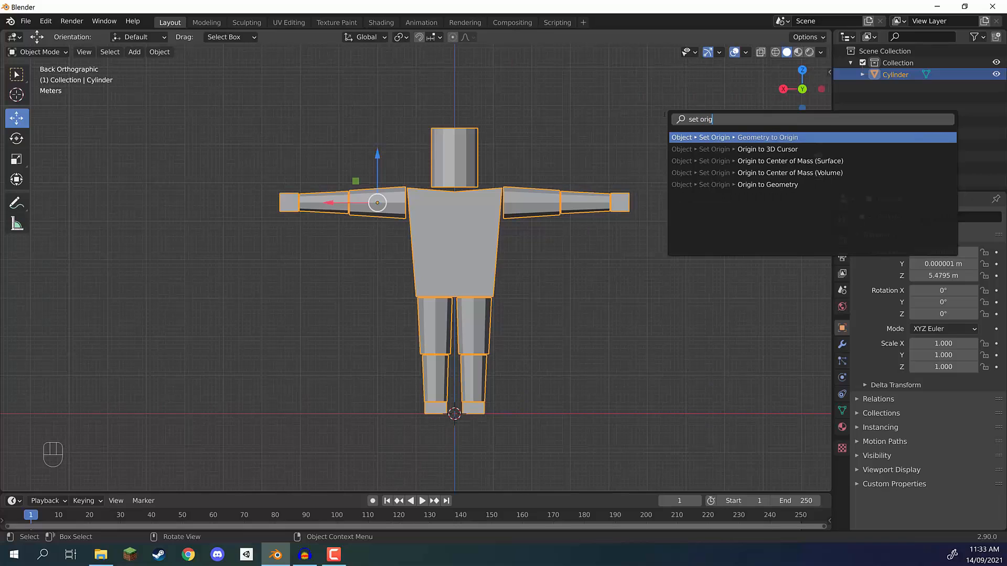
key("Down")
key("Down")
key("Up")
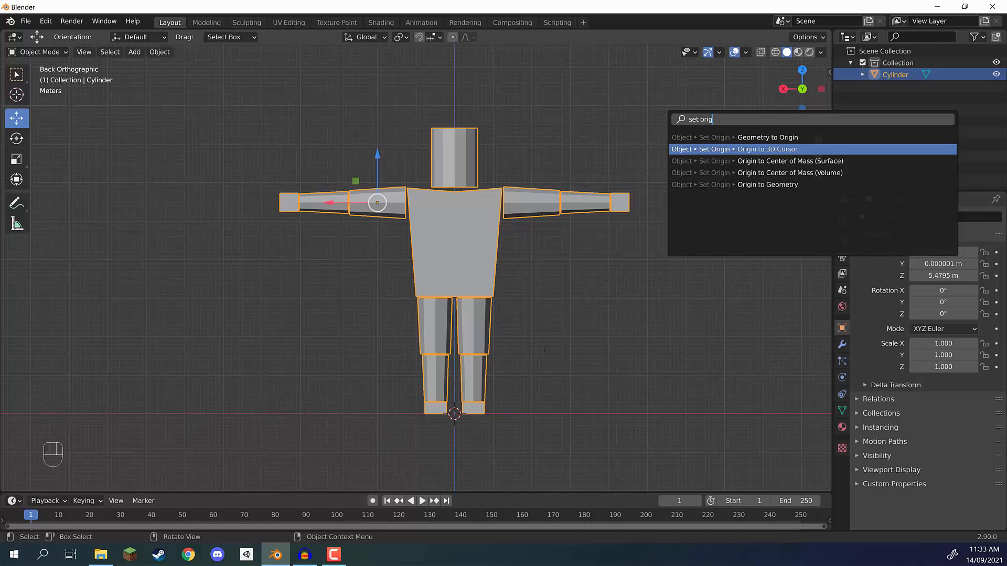
key("Return")
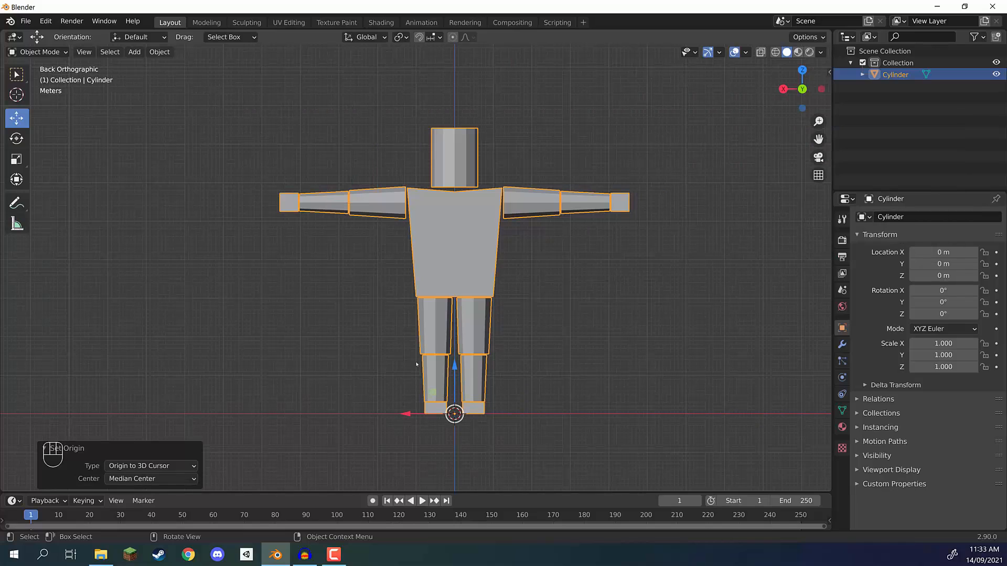
Test transforming and rotating the character around its new origin at the feet, reverting each change.
key("ctrl+z")
key("ctrl+z")
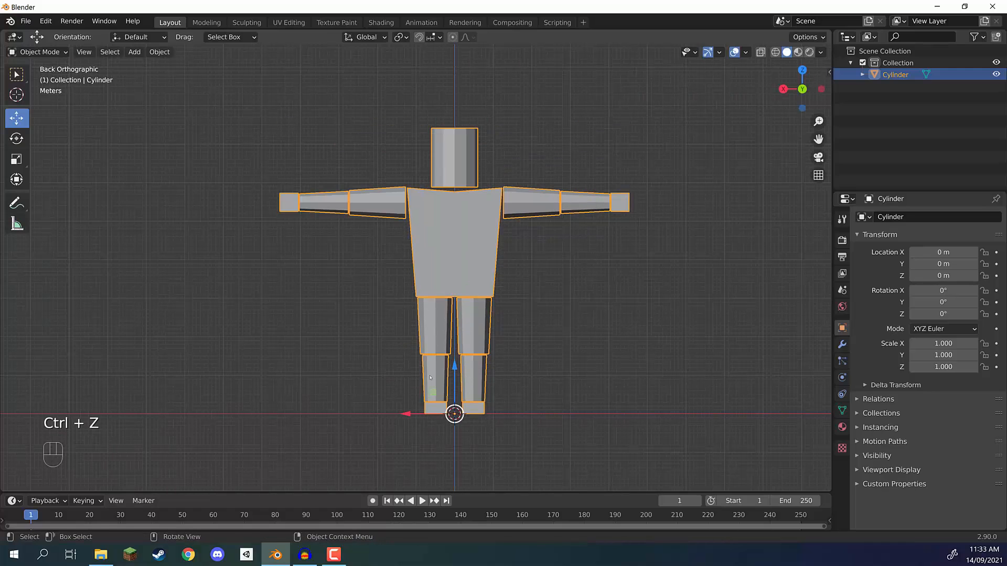
key("ctrl+z")
key("ctrl+z")
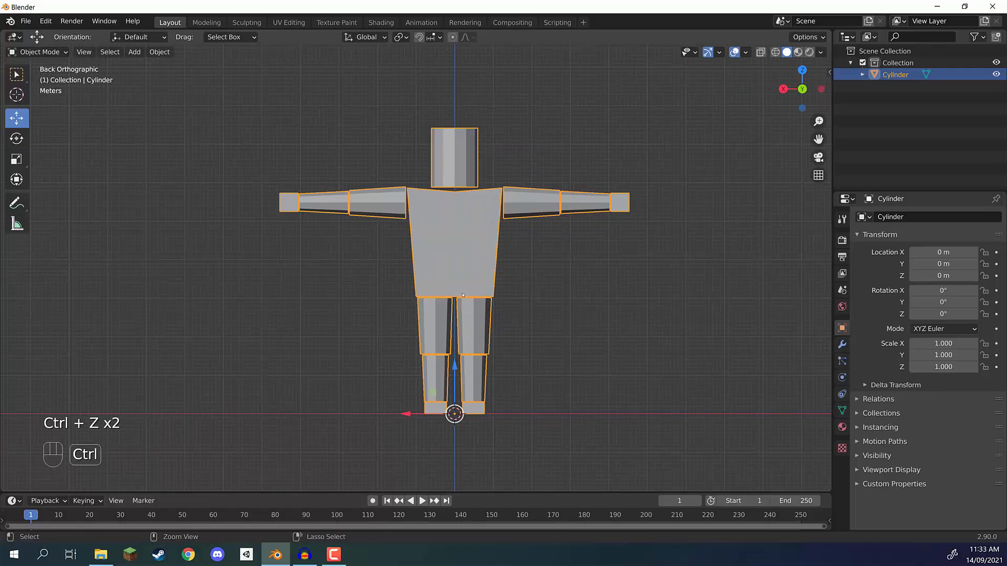
key("r")
right_click(499, 397)
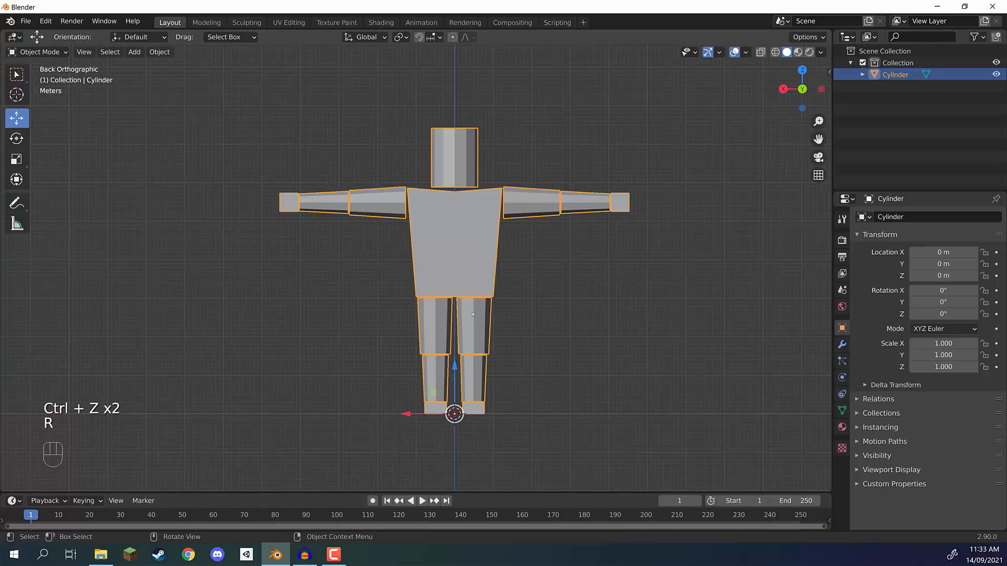
Deselect the character and rename its object from Cylinder to HumanoidModel.
middle_click_drag(499, 397, 409, 397)
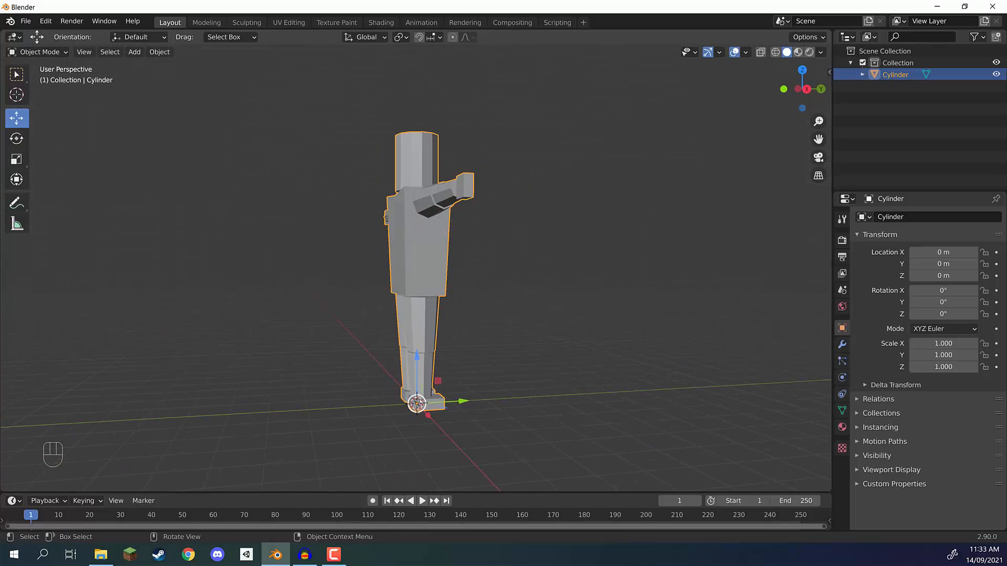
middle_click_drag(688, 259, 548, 262)
left_click(605, 290)
scroll(519, 225, "down", 6)
mouse_move(508, 212)
middle_mouse_down()
mouse_move(482, 241)
mouse_move(522, 267)
mouse_move(475, 250)
mouse_move(485, 217)
mouse_move(493, 220)
middle_mouse_up()
scroll(516, 264, "up", 3)
scroll(462, 190, "up", 3)
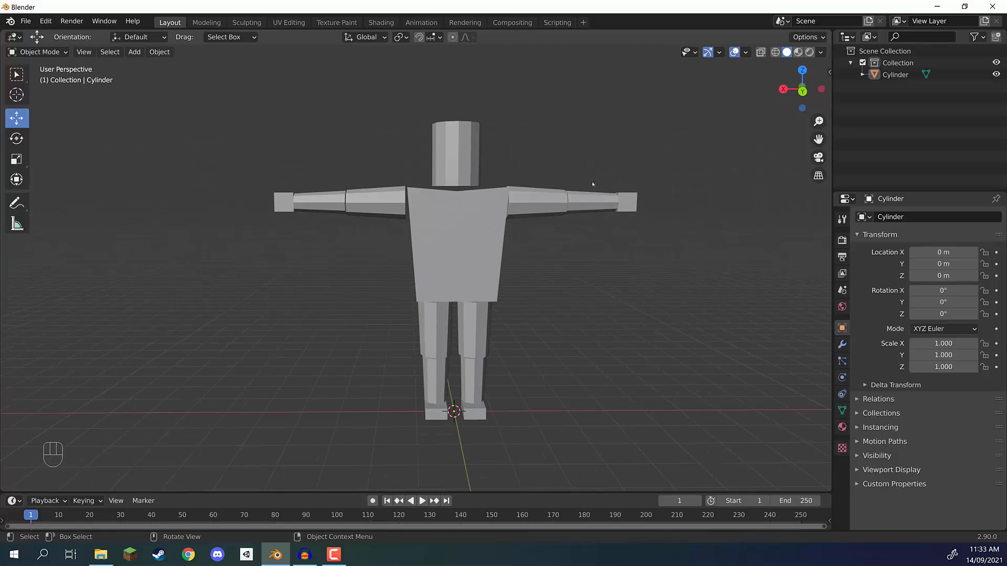
double_click(895, 74)
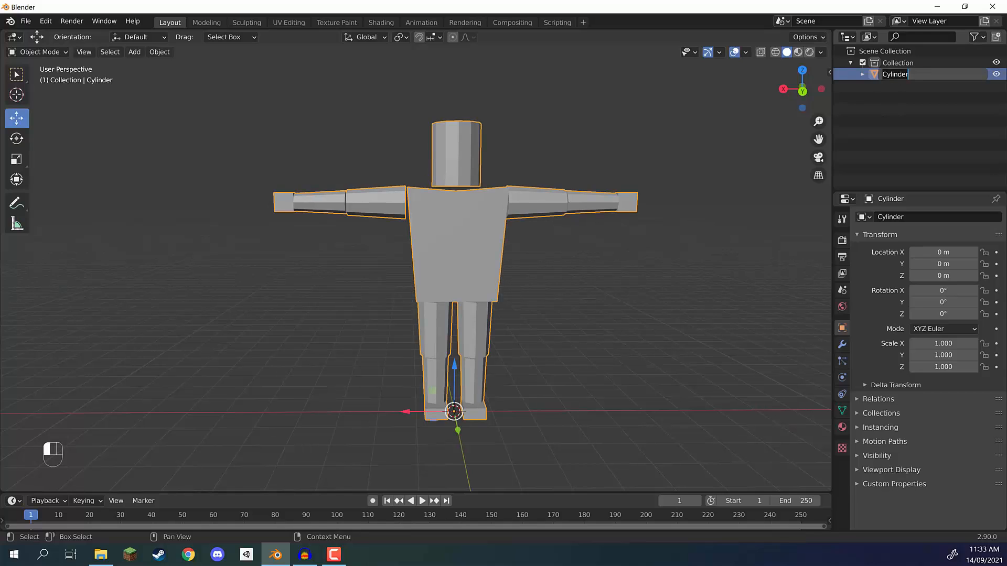
type("HumanoidModel")
key("Return")
left_click(723, 137)
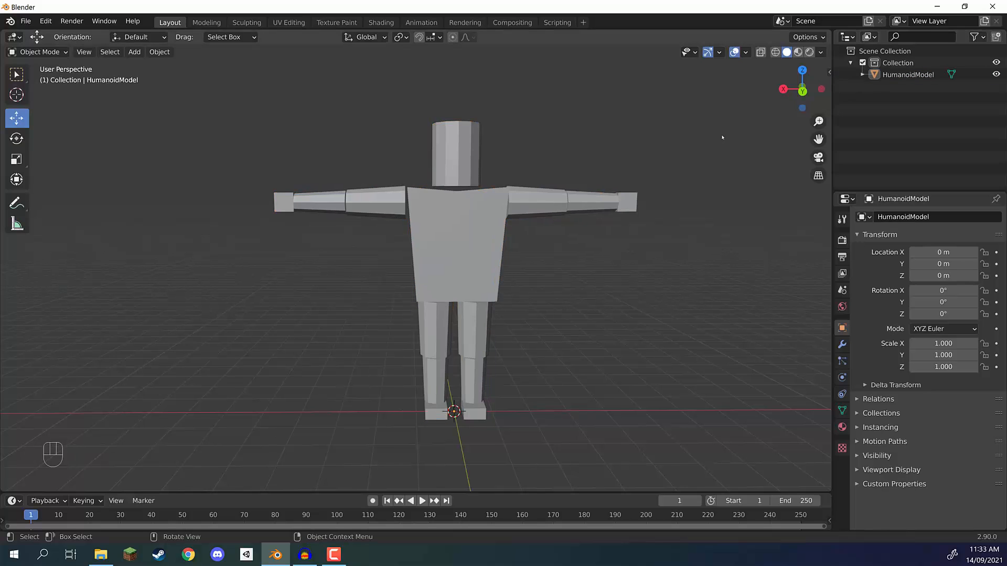
scroll(525, 141, "down", 3)
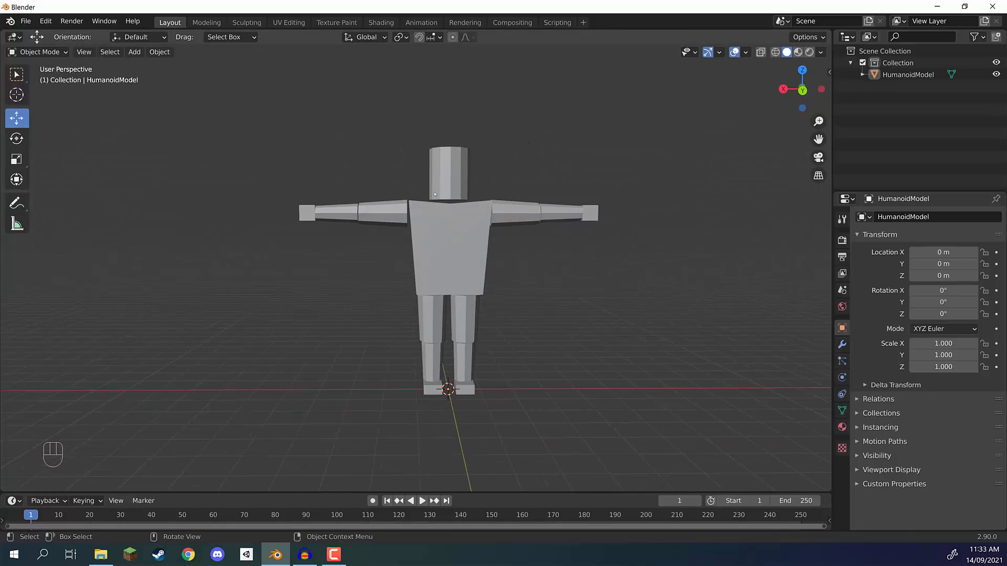
scroll(462, 175, "up", 2)
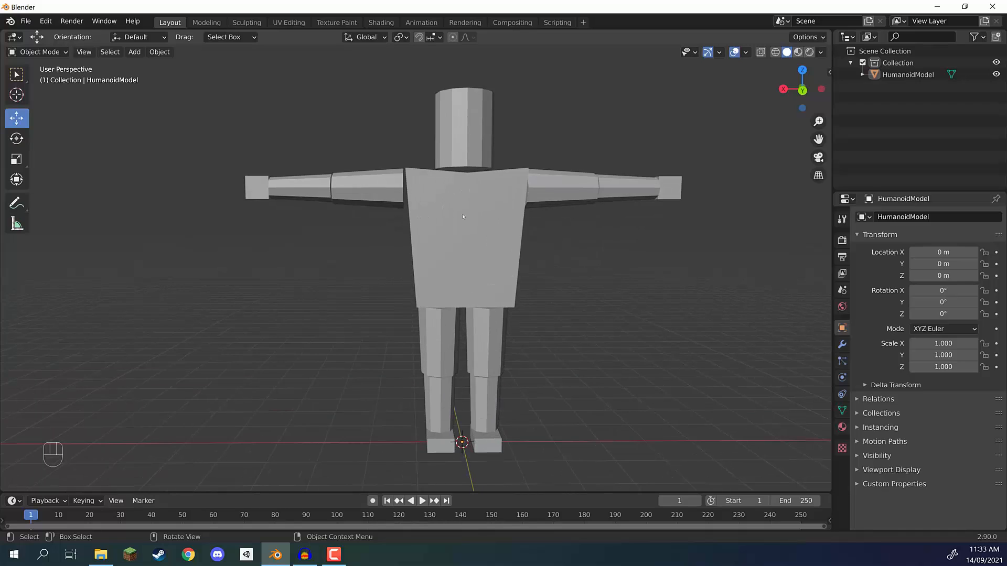
scroll(463, 217, "down", 1)
middle_click_drag(425, 235, 419, 236)
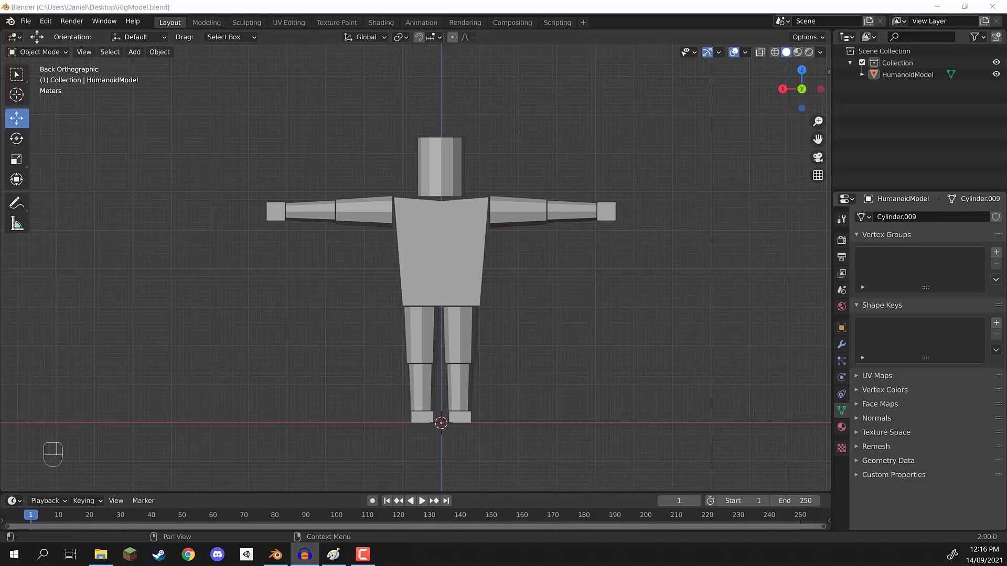
Switch to the skeleton diagram in Paint, circle the central torso joint in black and undo the strokes.
key("alt+Tab")
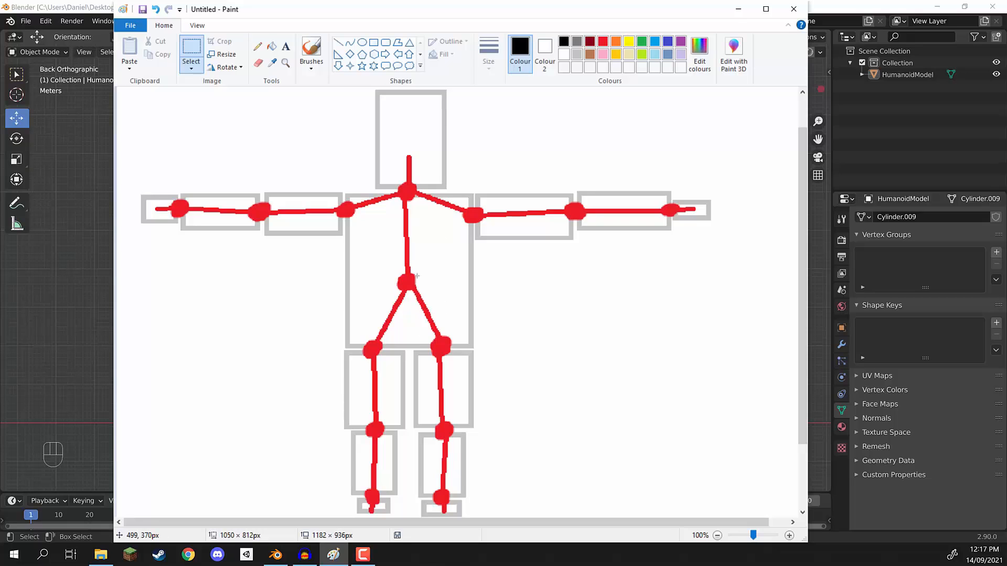
mouse_move(416, 267)
left_mouse_down()
mouse_move(423, 298)
mouse_move(404, 306)
mouse_move(446, 283)
mouse_move(430, 291)
left_mouse_up()
key("ctrl+z")
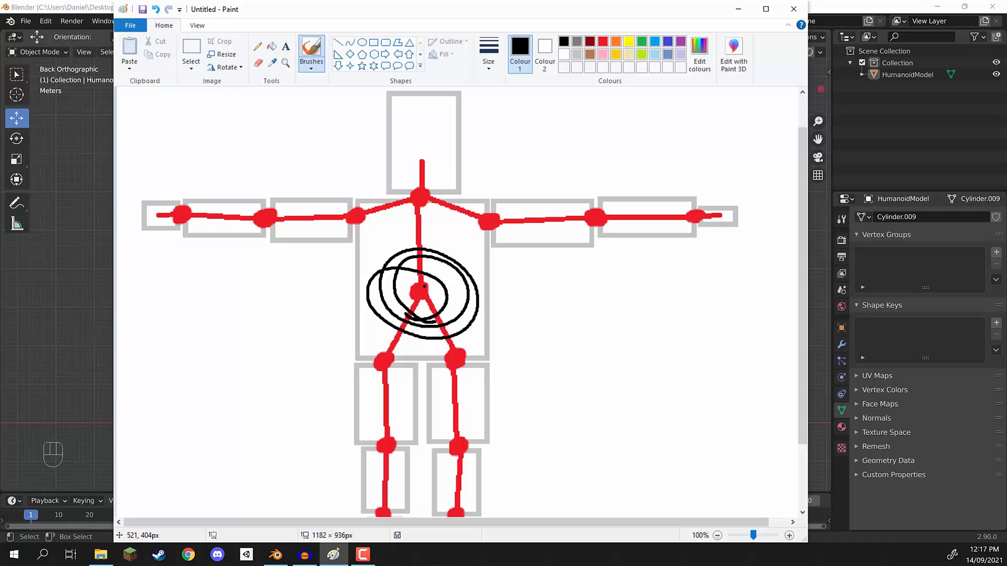
key("ctrl+z")
scroll(419, 283, "down", 2)
scroll(391, 183, "up", 3)
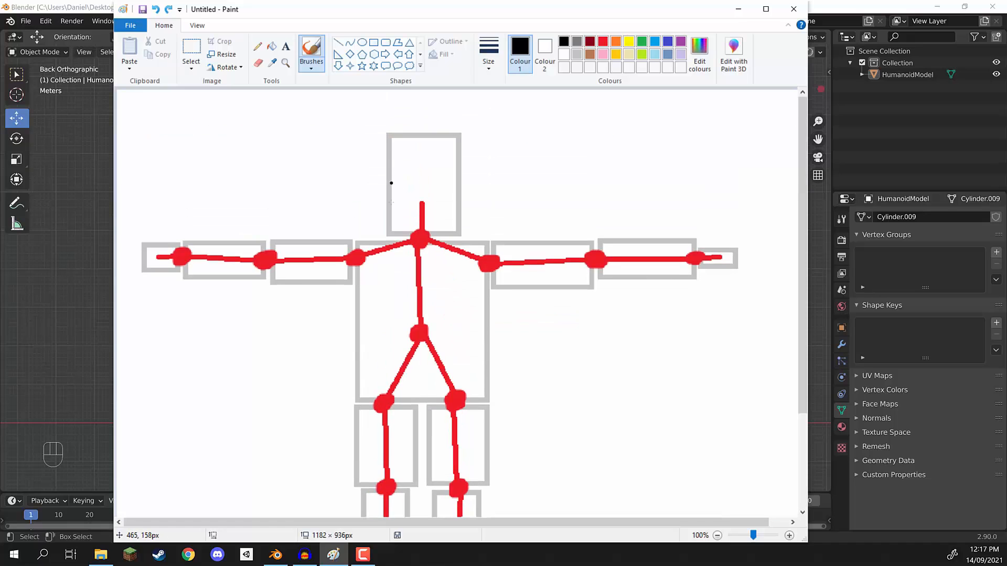
Mark the shoulder, elbow and wrist joints of the diagram's left-hand arm in black, and undo those strokes.
left_click_drag(359, 262, 360, 276)
left_click_drag(279, 276, 181, 271)
key("ctrl+z")
key("ctrl+z")
key("ctrl+z")
Mark the neck joint and circle the diagram's right-hand arm bones in black, undoing each stroke.
mouse_move(436, 246)
left_mouse_down()
mouse_move(443, 239)
mouse_move(435, 262)
left_mouse_up()
key("ctrl+z")
mouse_move(479, 290)
left_mouse_down()
mouse_move(710, 256)
mouse_move(442, 267)
mouse_move(559, 287)
left_mouse_up()
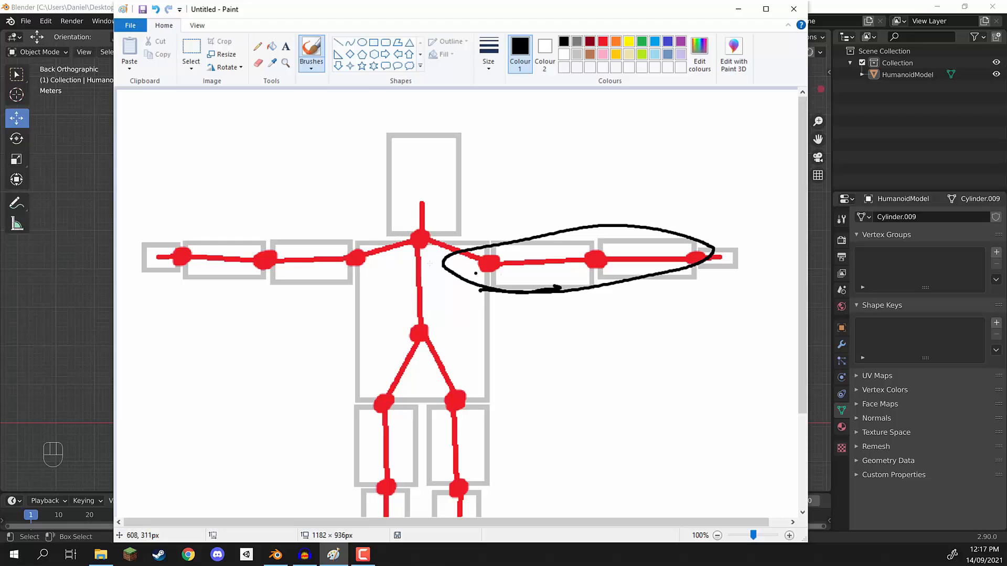
left_click(668, 236)
key("ctrl+z")
key("ctrl+z")
Circle the hip, knee and ankle joints of the diagram's right-hand leg, and undo the three circles.
scroll(497, 229, "down", 3)
left_click_drag(433, 249, 472, 295)
left_click_drag(506, 259, 427, 266)
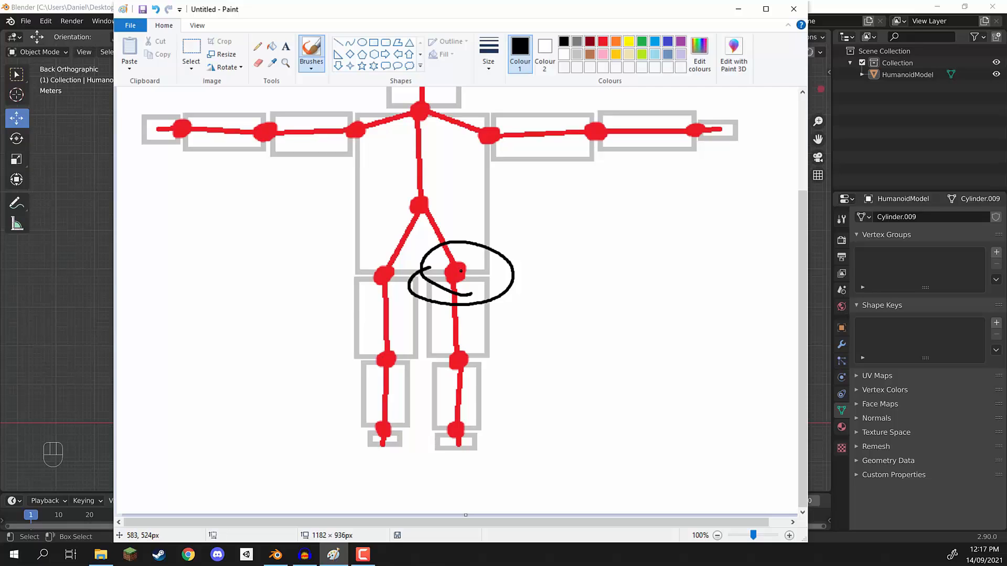
mouse_move(467, 385)
left_mouse_down()
mouse_move(413, 357)
mouse_move(430, 363)
left_mouse_up()
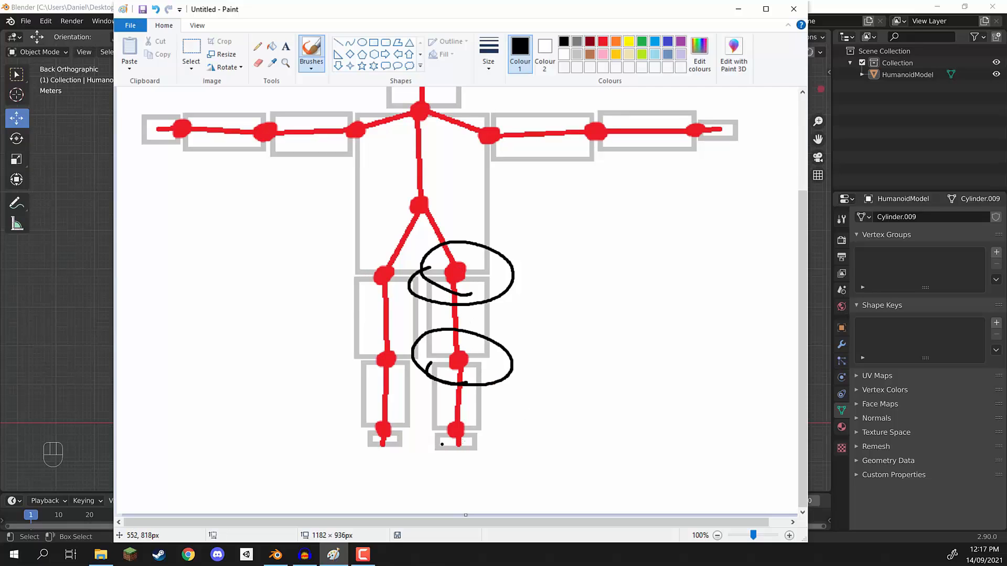
mouse_move(471, 455)
left_mouse_down()
mouse_move(419, 385)
mouse_move(425, 428)
left_mouse_up()
key("ctrl+z")
key("ctrl+z")
key("ctrl+z")
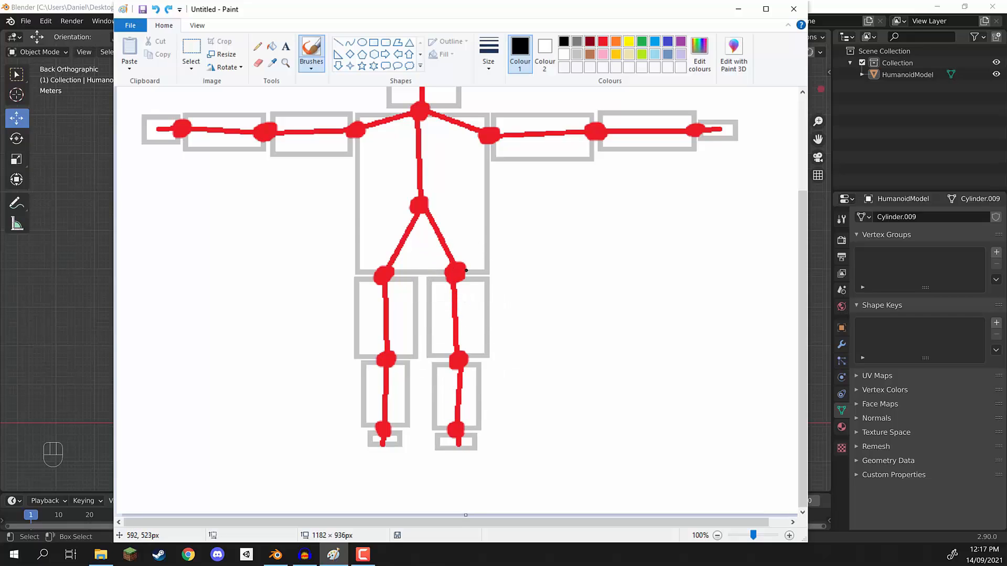
scroll(466, 270, "up", 3)
scroll(465, 270, "down", 3)
scroll(461, 273, "up", 2)
Switch back to Blender and add an armature at the 3D cursor between the character's feet.
left_click(842, 5)
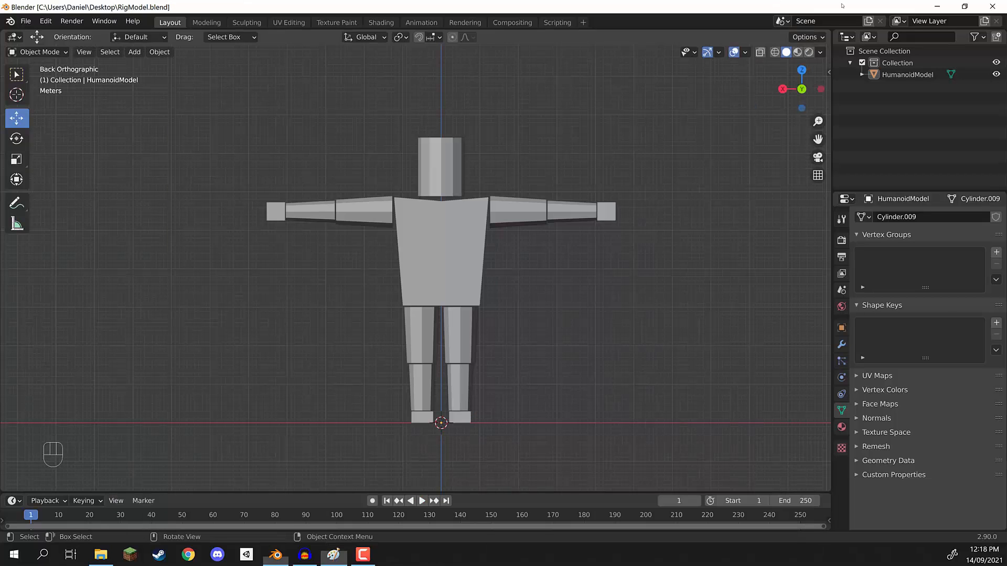
scroll(577, 309, "up", 1)
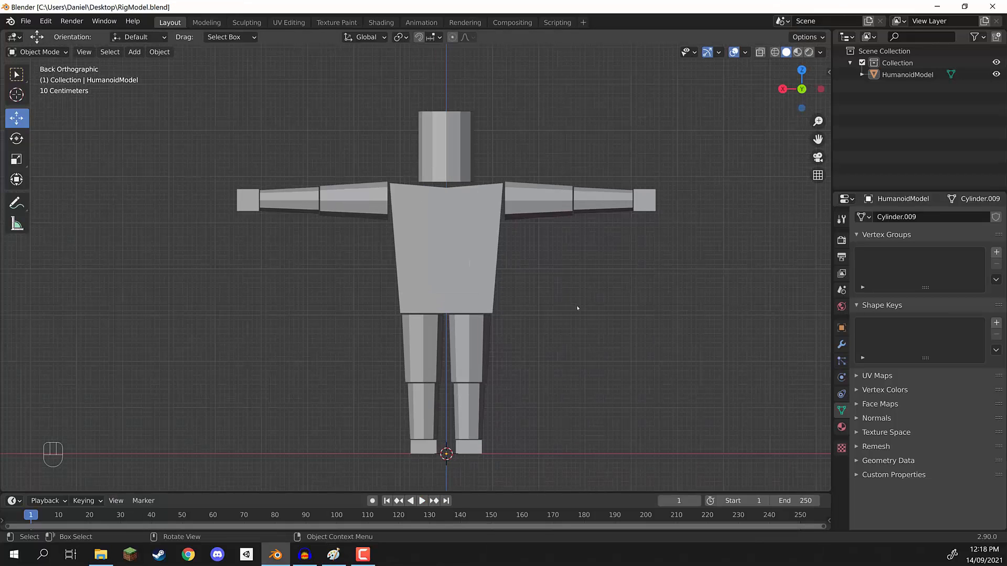
mouse_move(579, 305)
middle_mouse_down("shift")
mouse_move(535, 292)
mouse_move(573, 299)
middle_mouse_up("shift")
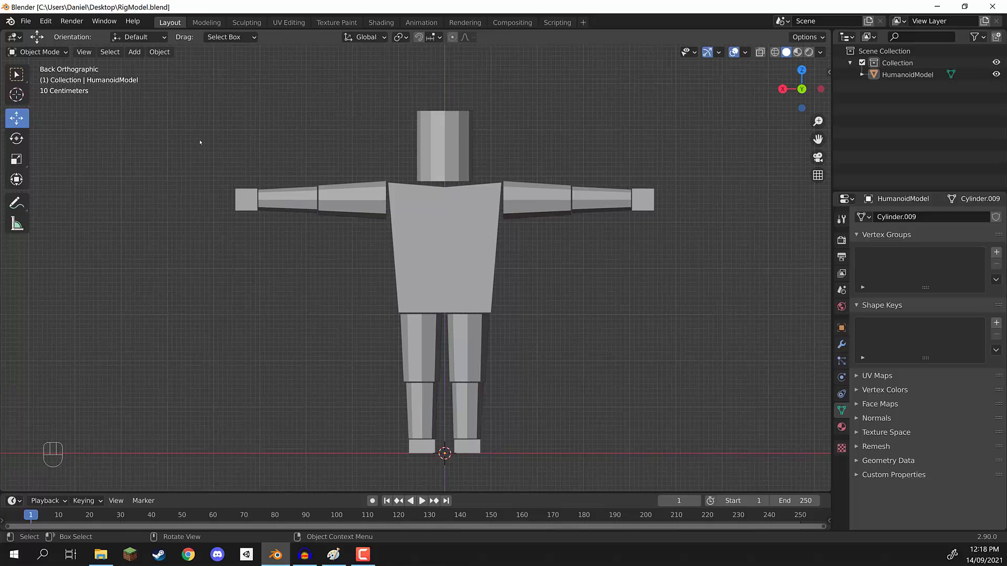
left_click(133, 52)
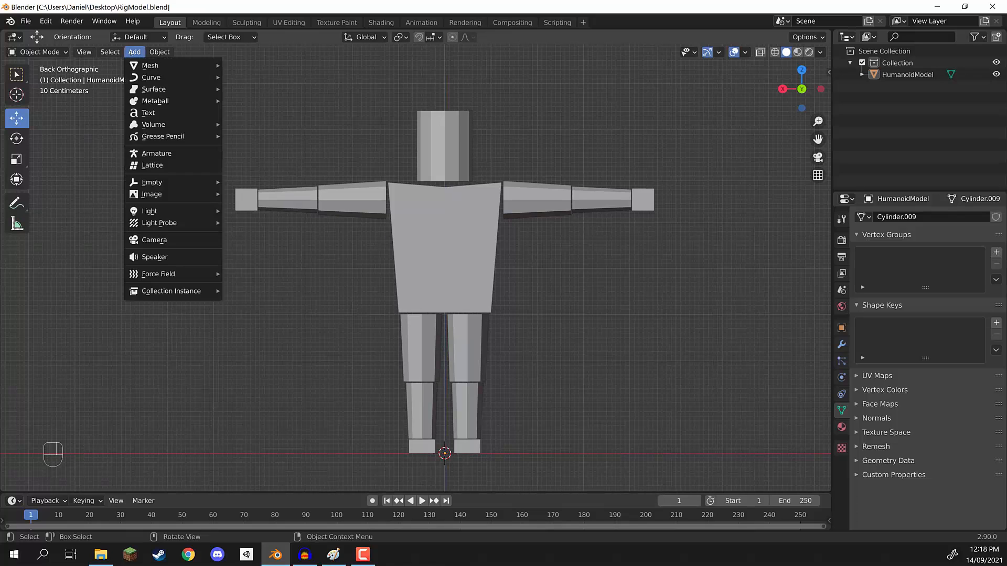
left_click(158, 154)
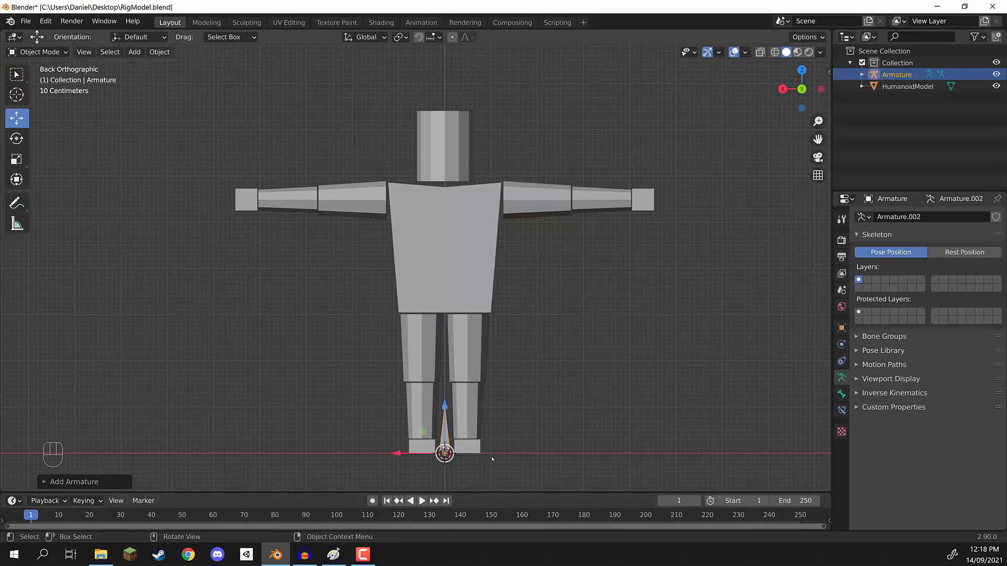
Raise the armature along the Z axis so its base sits in the middle of the torso.
scroll(446, 399, "up", 3)
middle_click_drag(450, 372, 439, 201, "shift")
scroll(451, 341, "down", 3)
middle_click_drag(456, 301, 458, 414, "shift")
left_click_drag(454, 419, 456, 223)
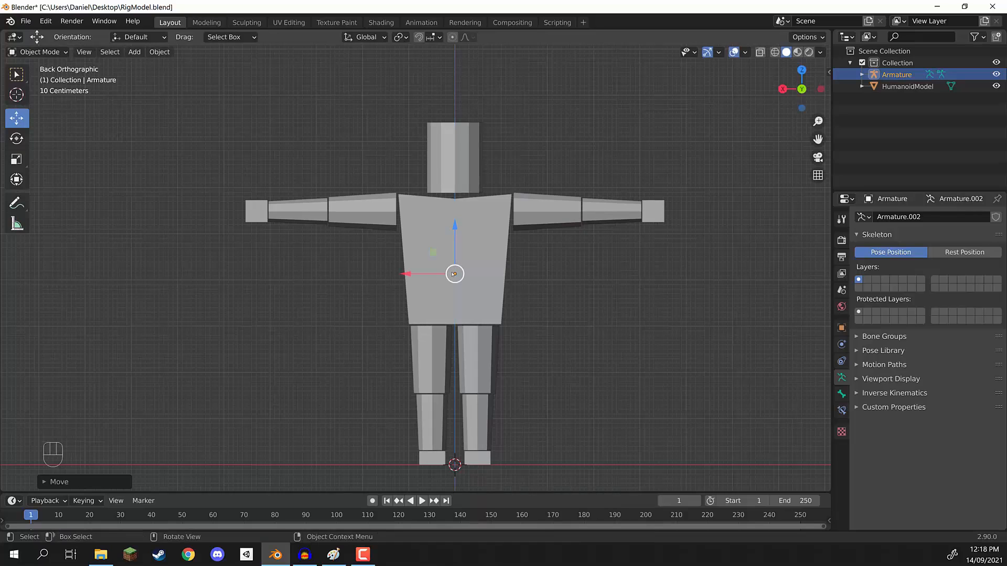
Enter Edit Mode on the armature and enable X-Ray in the viewport shading to expose the bone inside the torso.
scroll(453, 274, "up", 4)
middle_click_drag(517, 260, 427, 248, "shift")
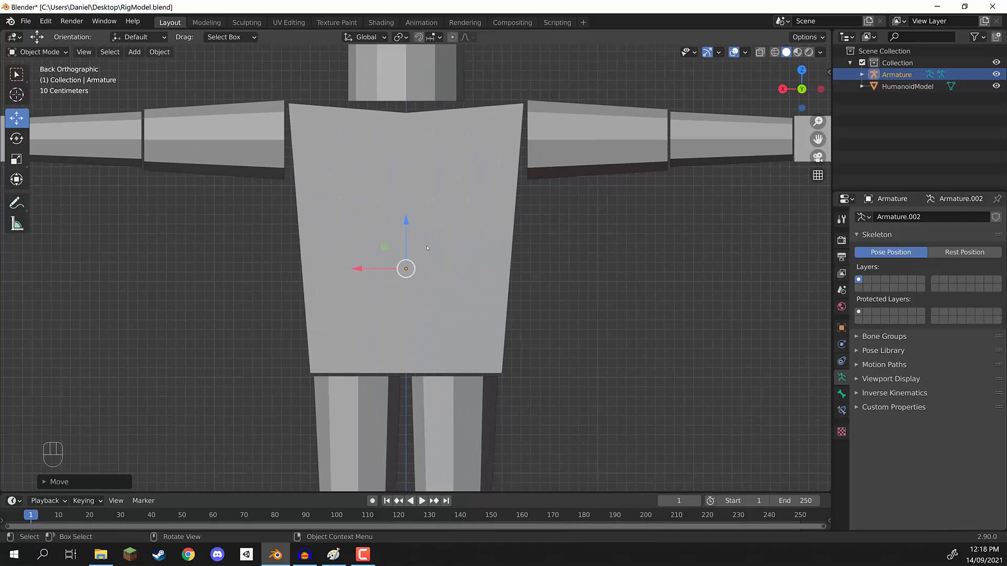
key("Tab")
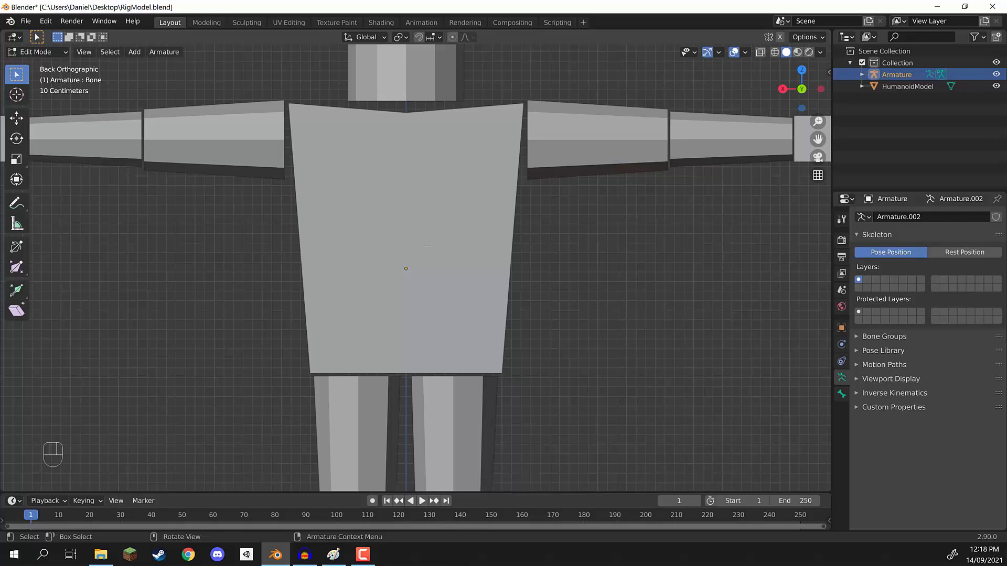
left_click(820, 53)
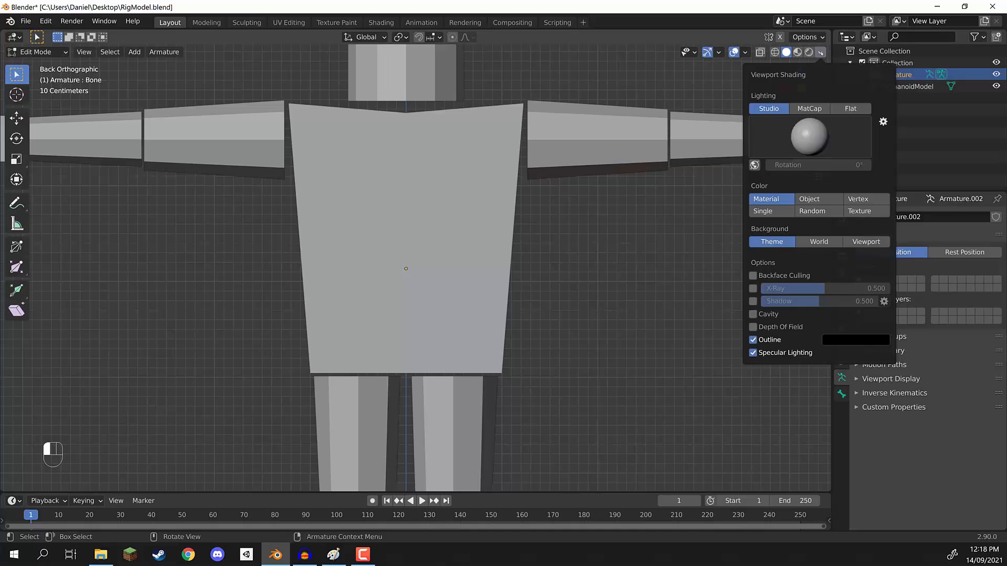
left_click(753, 288)
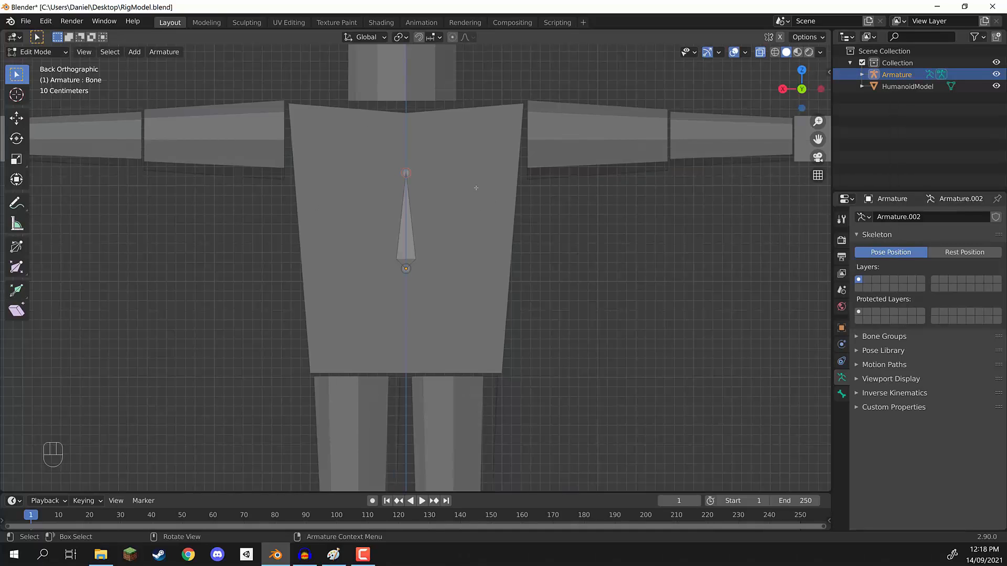
middle_click_drag(476, 188, 524, 238, "shift")
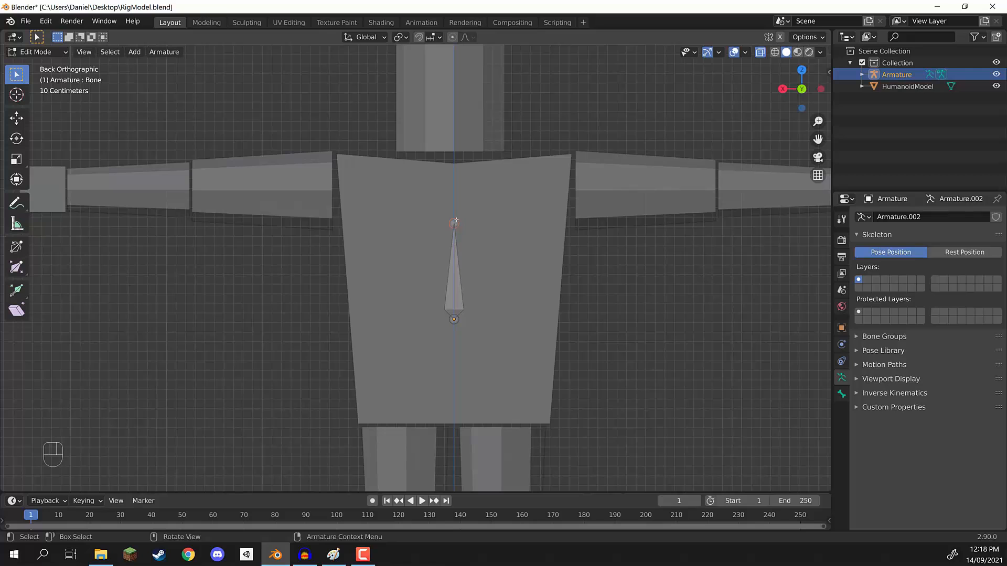
Extrude a second spine bone 0.7 m straight up from the first bone's tip to the neck.
left_click(625, 267)
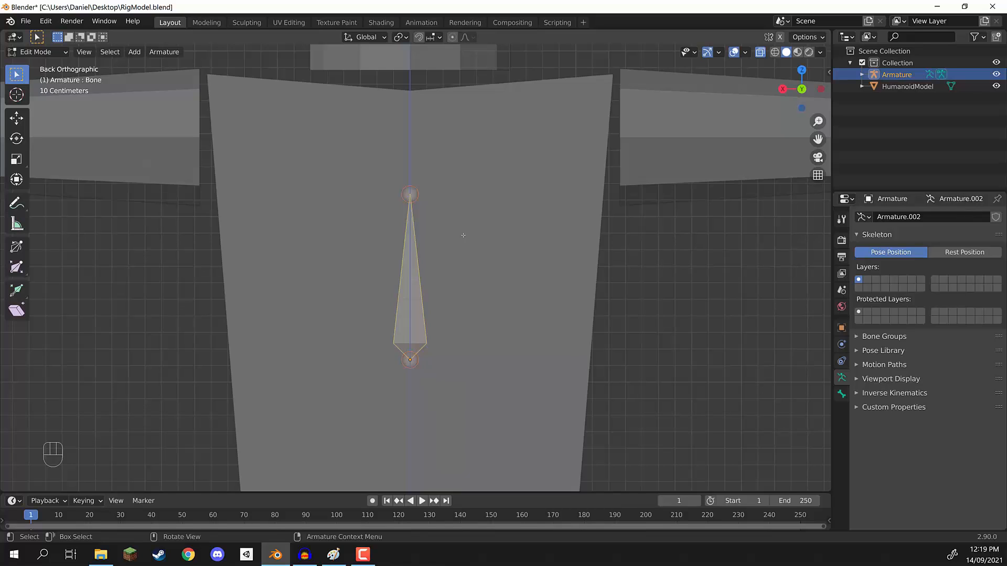
scroll(464, 234, "down", 4)
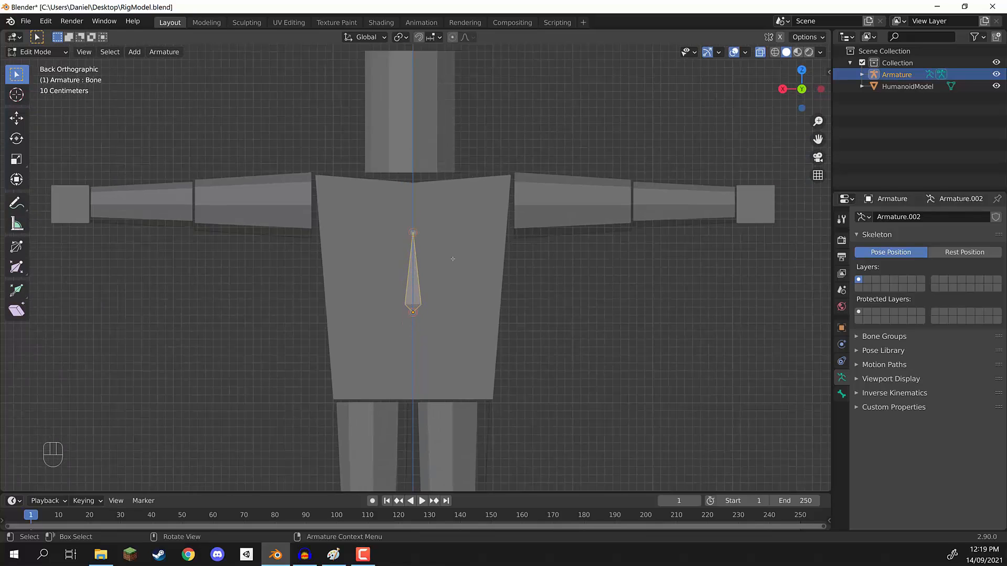
left_click(424, 230)
scroll(415, 226, "up", 1)
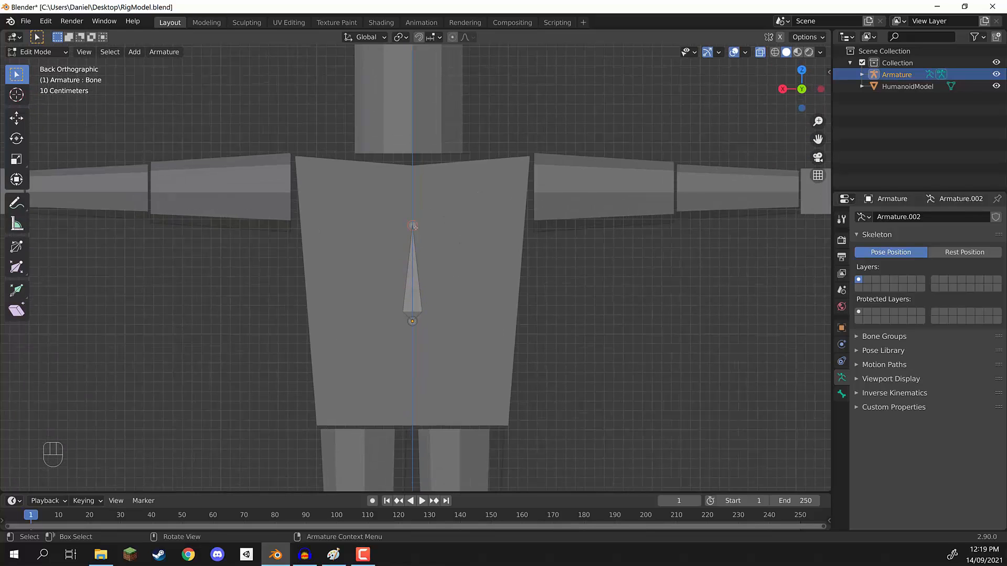
middle_click_drag(398, 224, 448, 296, "shift")
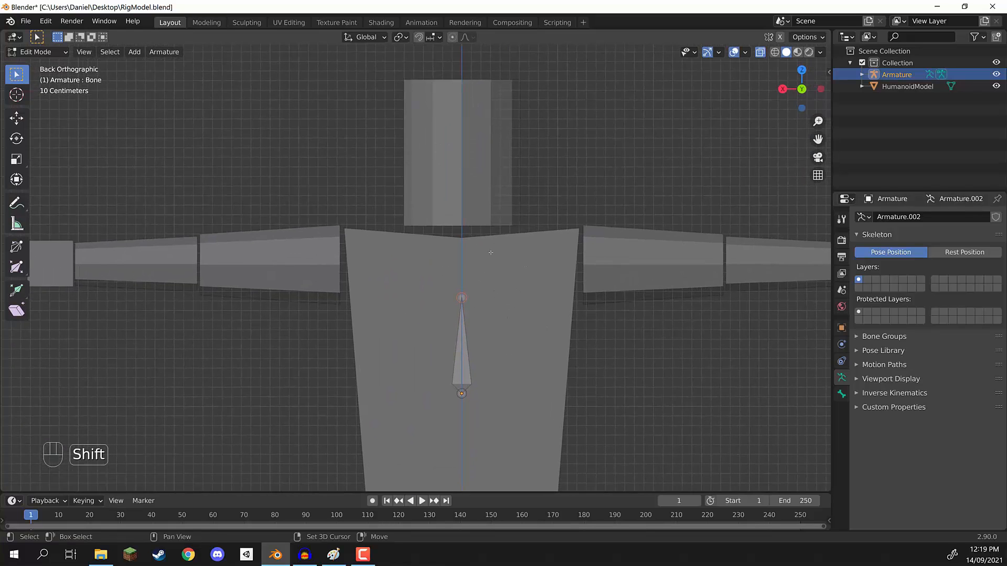
scroll(492, 283, "up", 1)
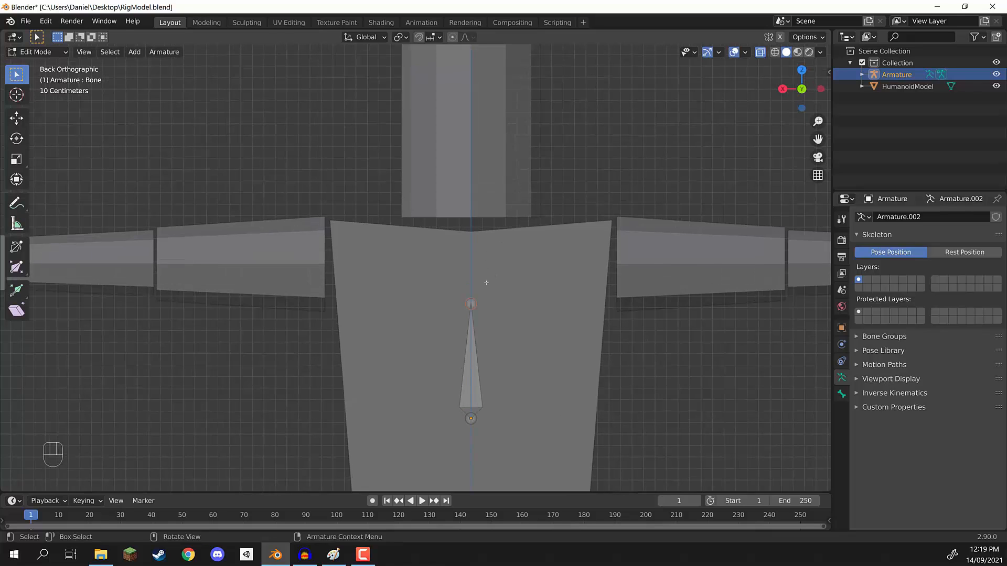
key("e")
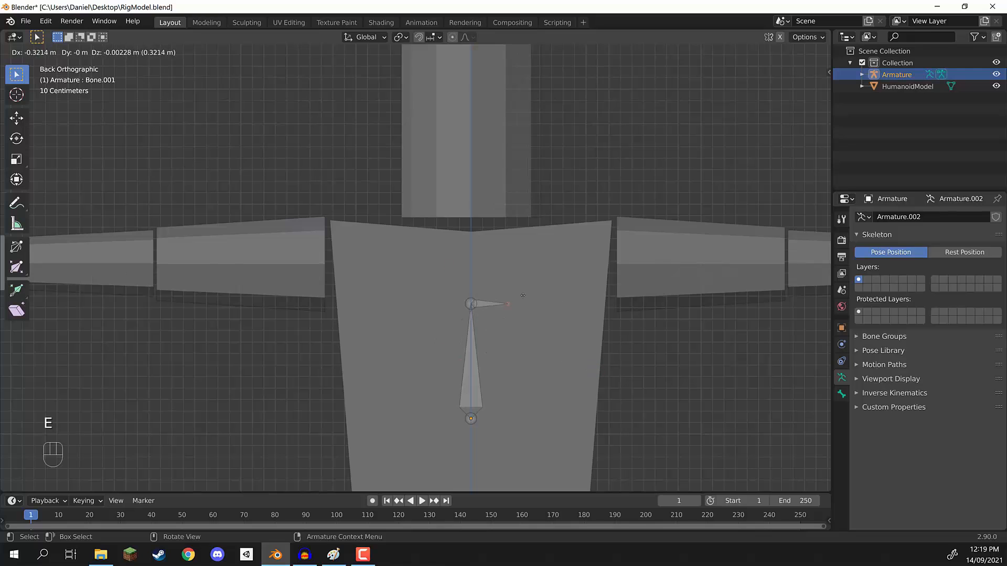
key("ctrl")
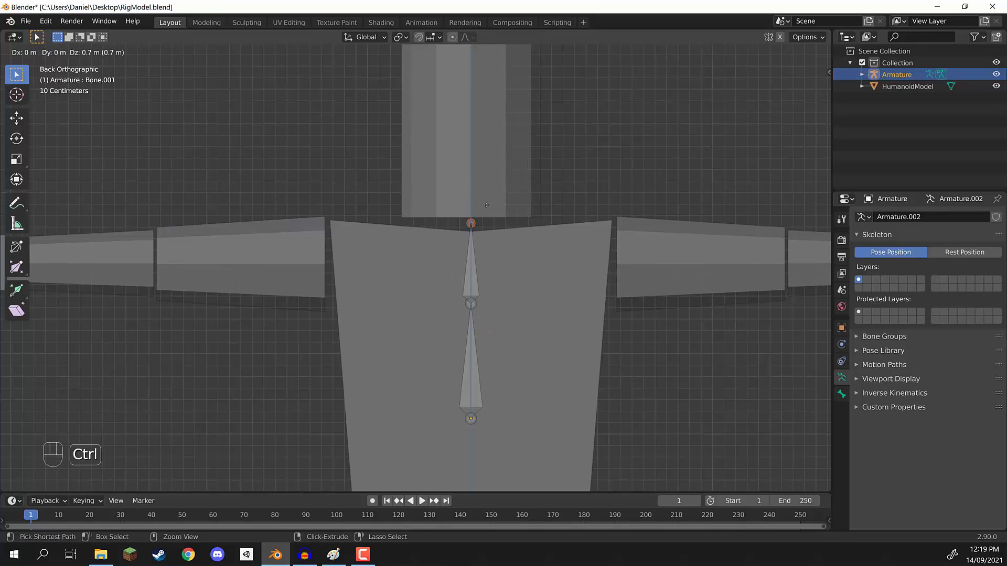
left_click(486, 205)
Extrude a head bone 0.9 m straight up from the neck joint into the head.
scroll(543, 236, "up", 2)
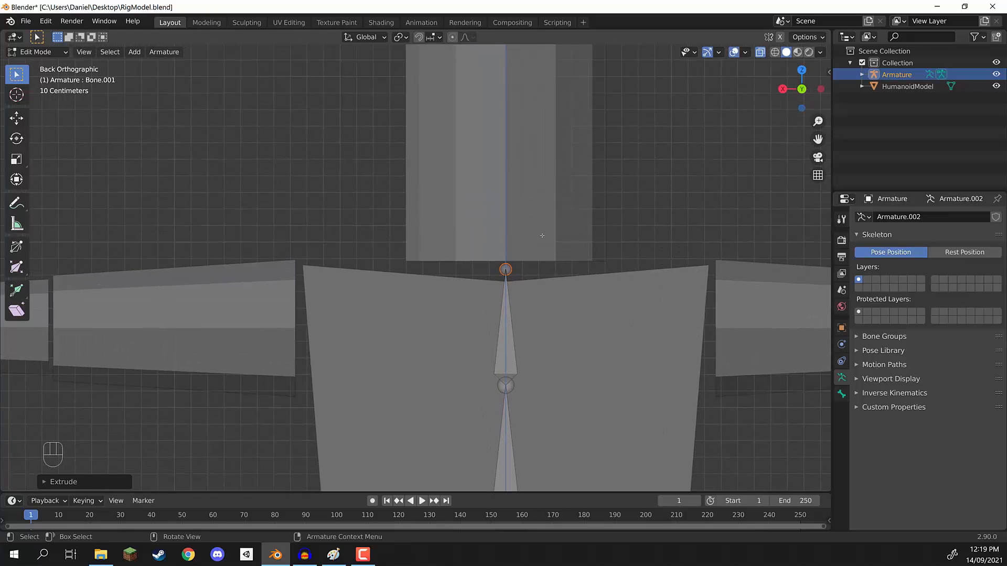
key("e")
key("ctrl")
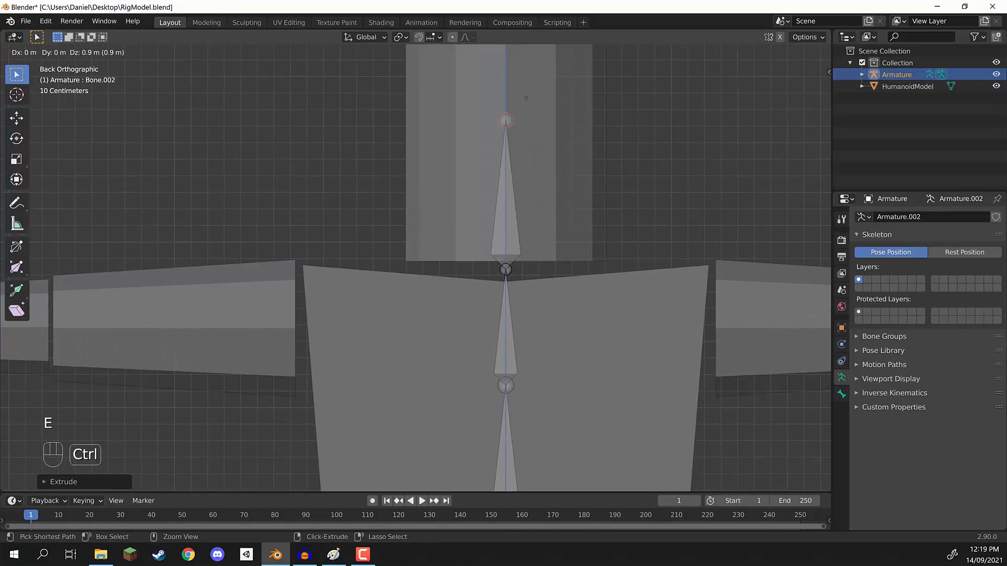
left_click(528, 90)
scroll(549, 298, "down", 3)
middle_click_drag(549, 298, 523, 228, "shift")
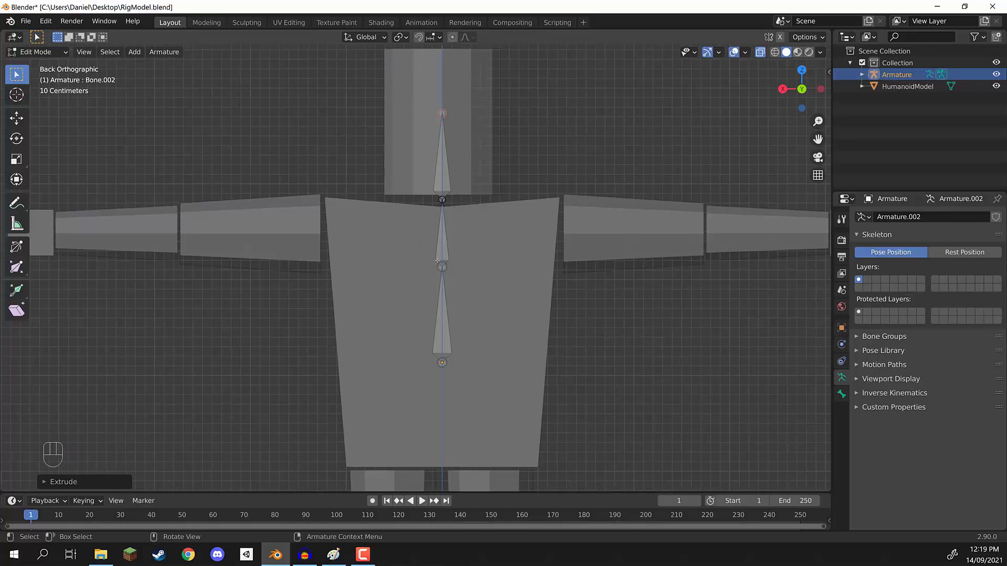
left_click(440, 242)
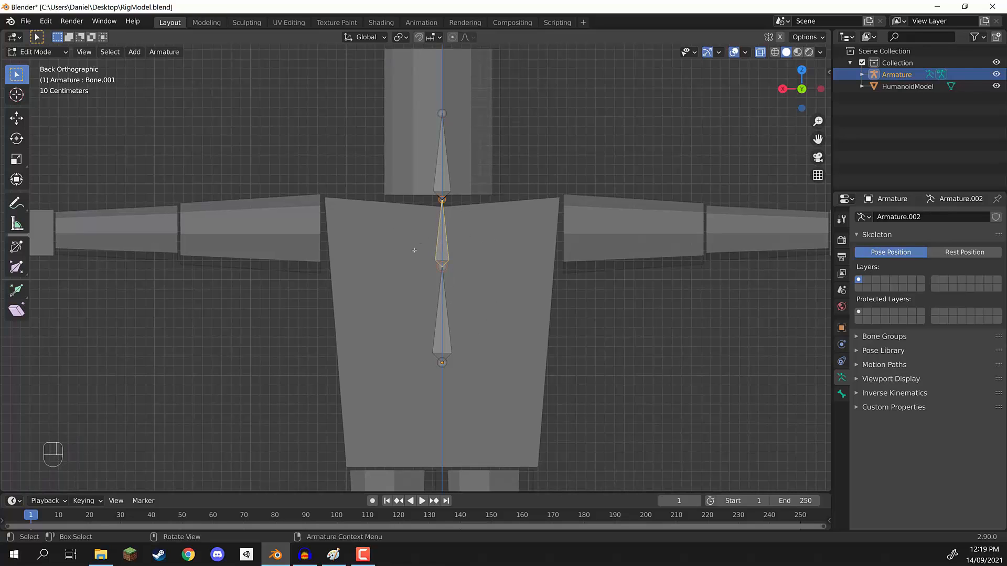
left_click(438, 272)
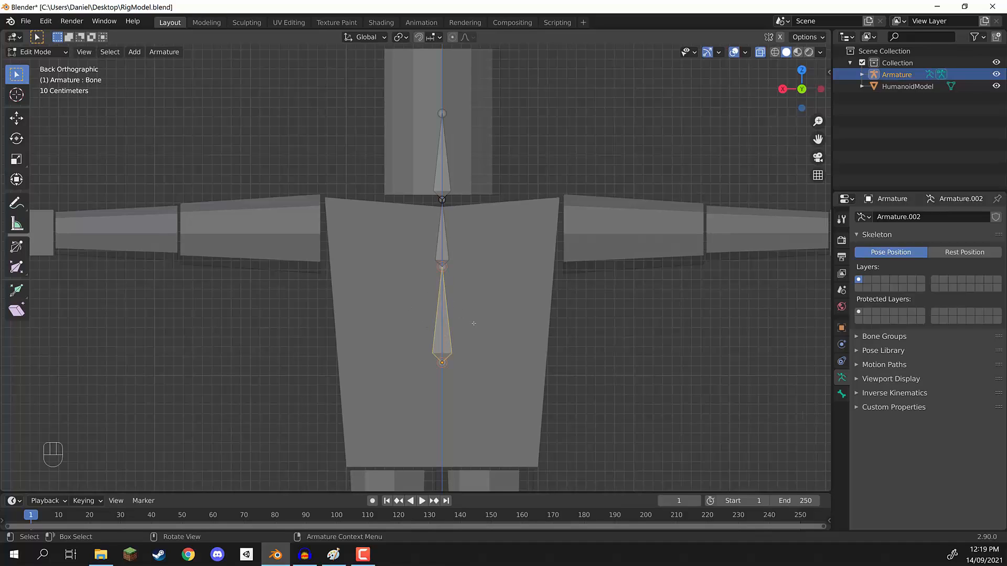
left_click(445, 185)
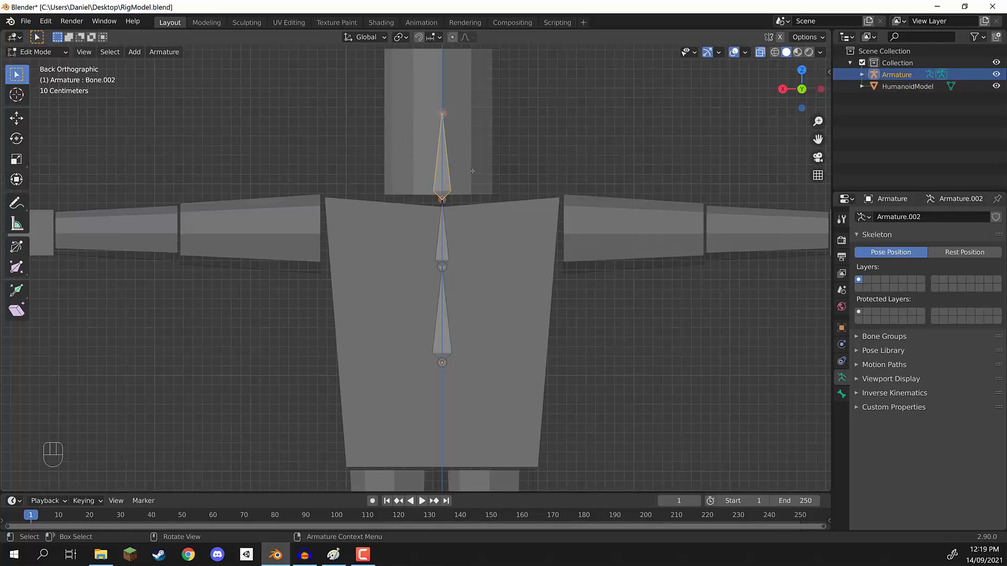
Extrude a bone 0.9 m straight down from the base of the lower spine bone to the bottom of the torso.
middle_click_drag(491, 266, 513, 223, "shift")
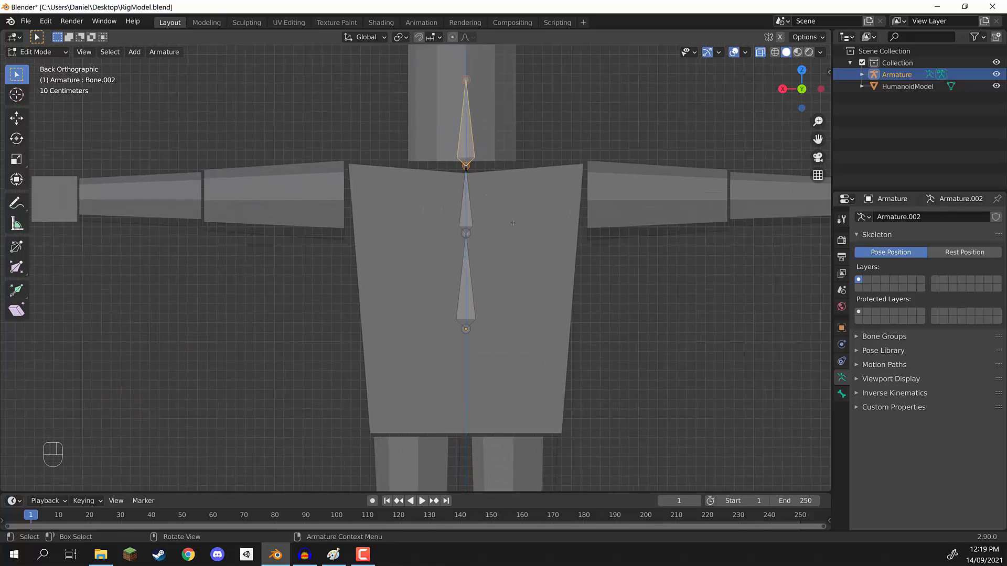
left_click(465, 330)
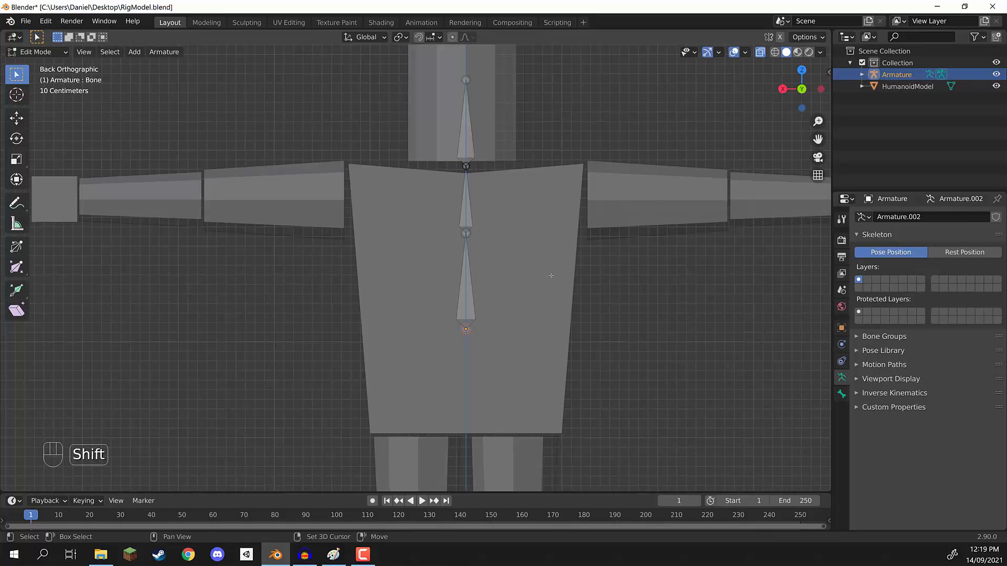
middle_click_drag(541, 302, 544, 205, "shift")
scroll(513, 209, "up", 2)
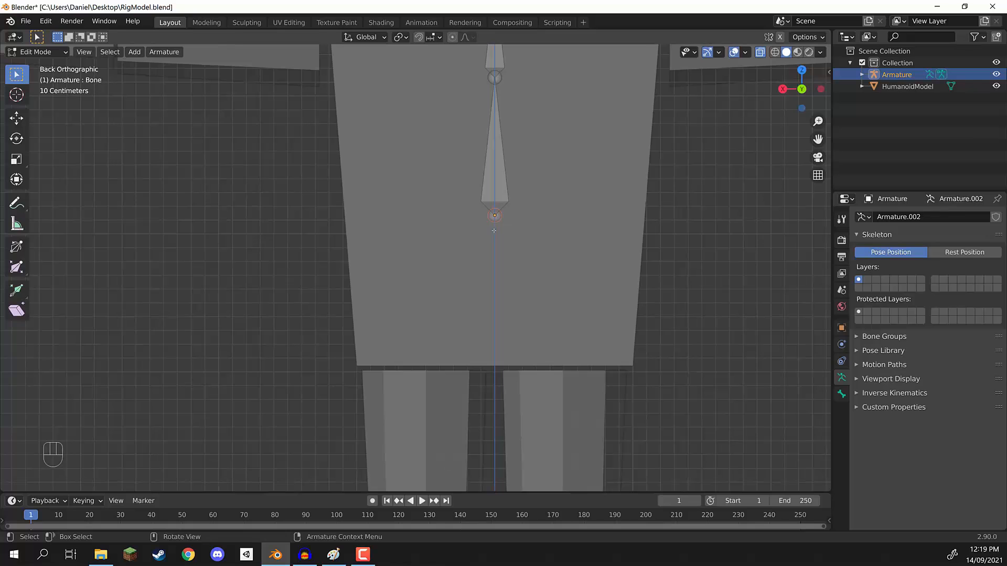
key("e")
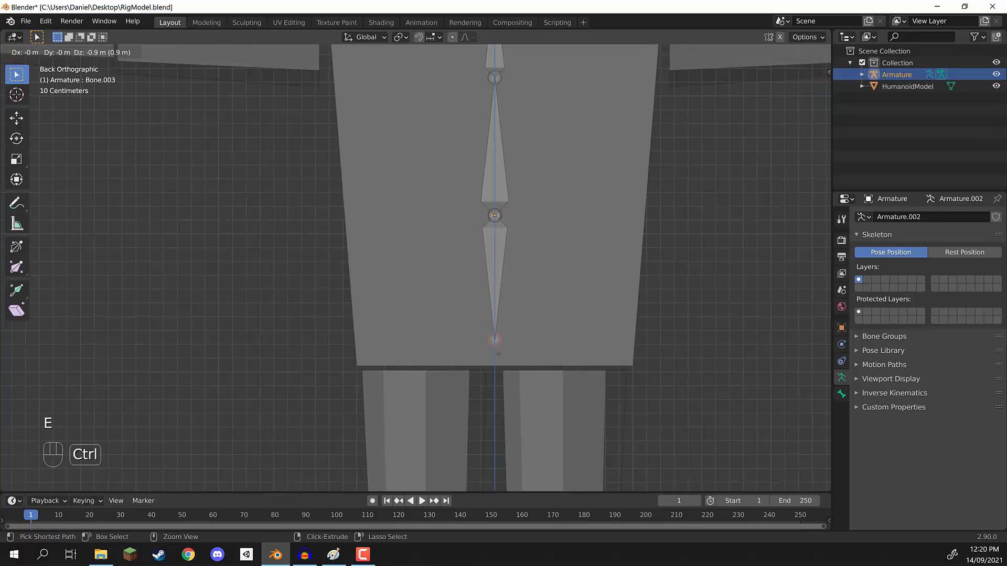
left_click(499, 355)
Extrude a shoulder bone about 1.3 m from the mid-spine joint to the +X side's shoulder, between the torso and upper arm.
scroll(540, 331, "down", 3)
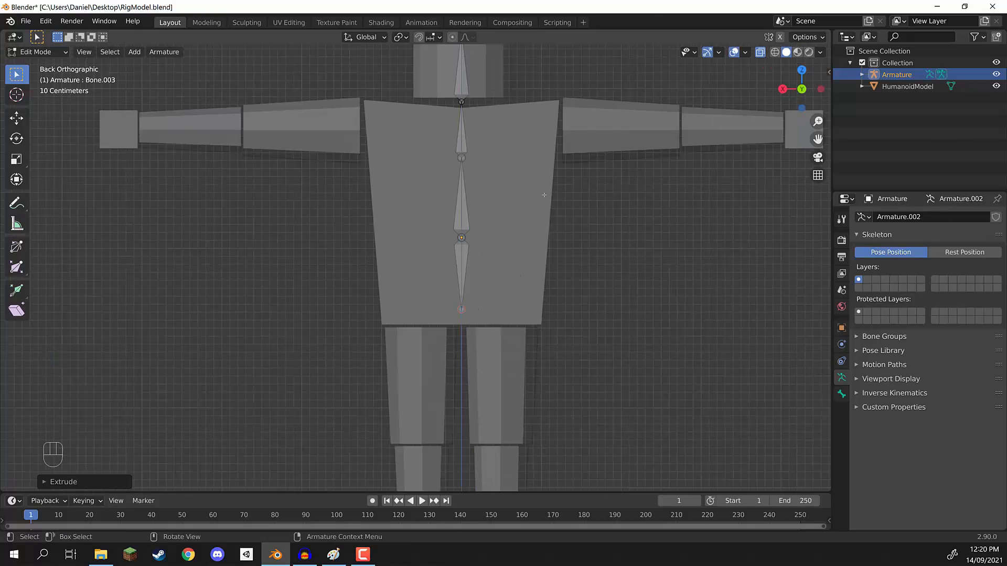
middle_click_drag(545, 195, 569, 265, "shift")
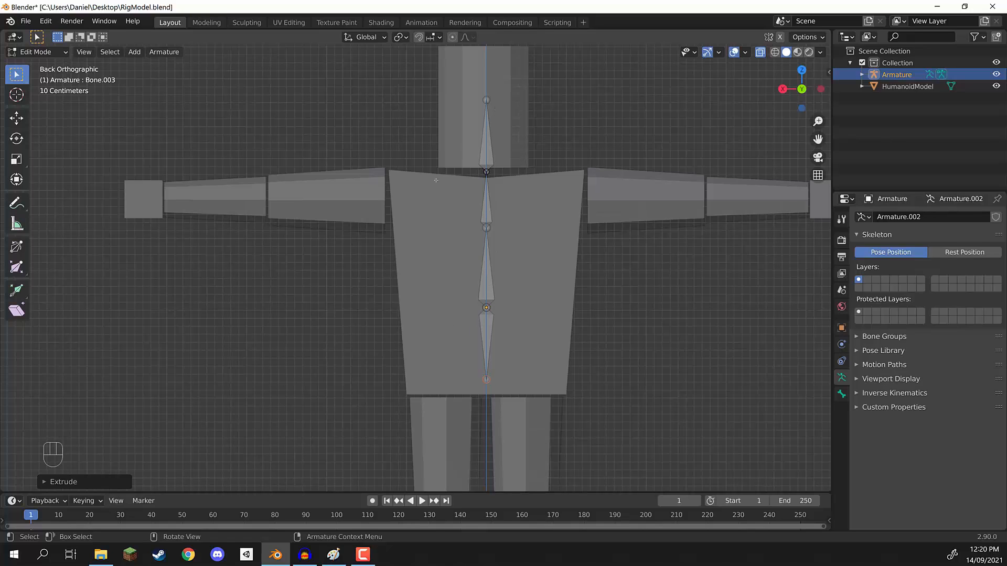
left_click(485, 229)
scroll(493, 173, "up", 3)
middle_click_drag(481, 162, 572, 248, "shift")
key("e")
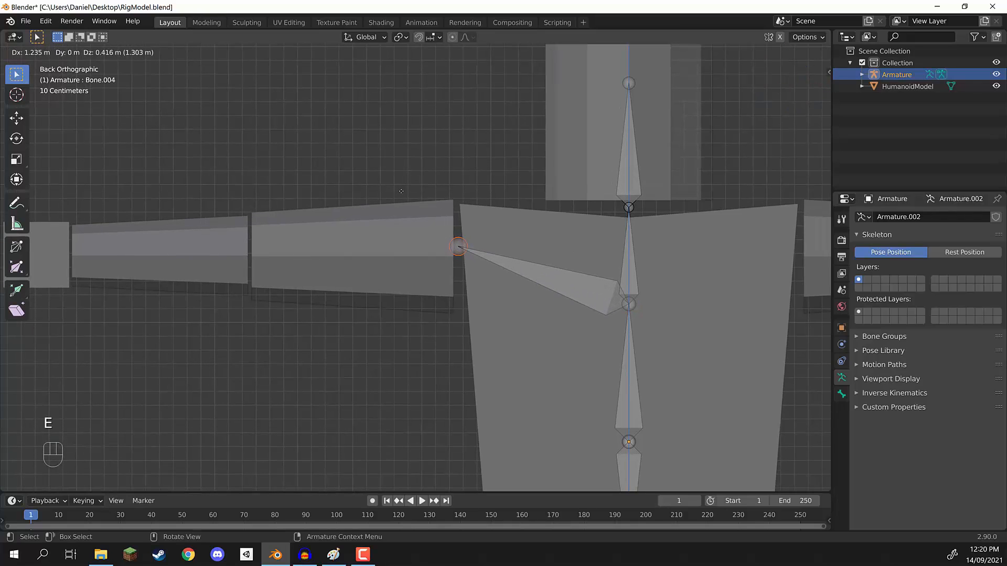
left_click(401, 191)
Extrude an upper arm bone about 1.5 m from the shoulder to the elbow and a forearm bone about 1.3 m to the wrist.
middle_click_drag(401, 191, 667, 189, "shift")
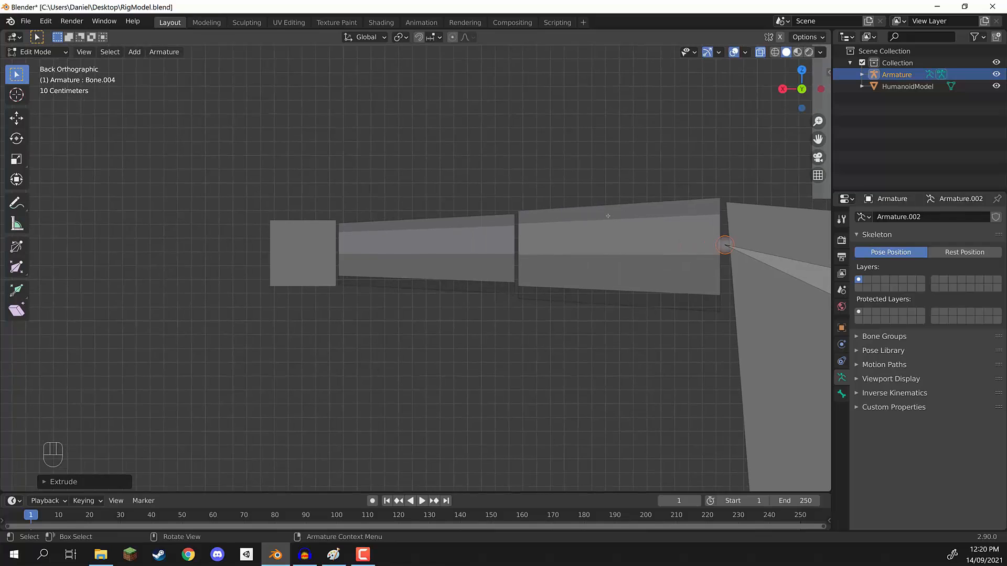
key("e")
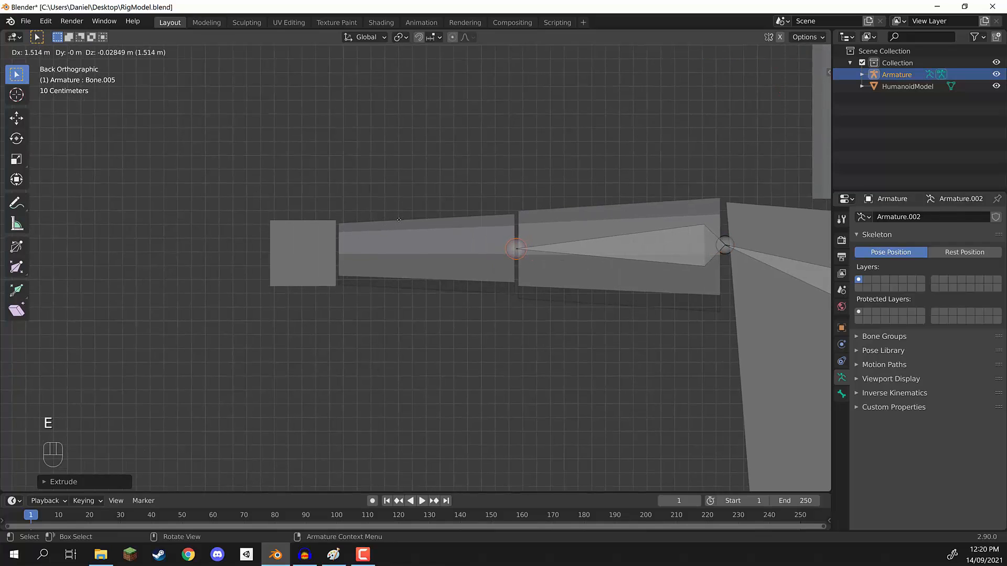
left_click(399, 220)
key("e")
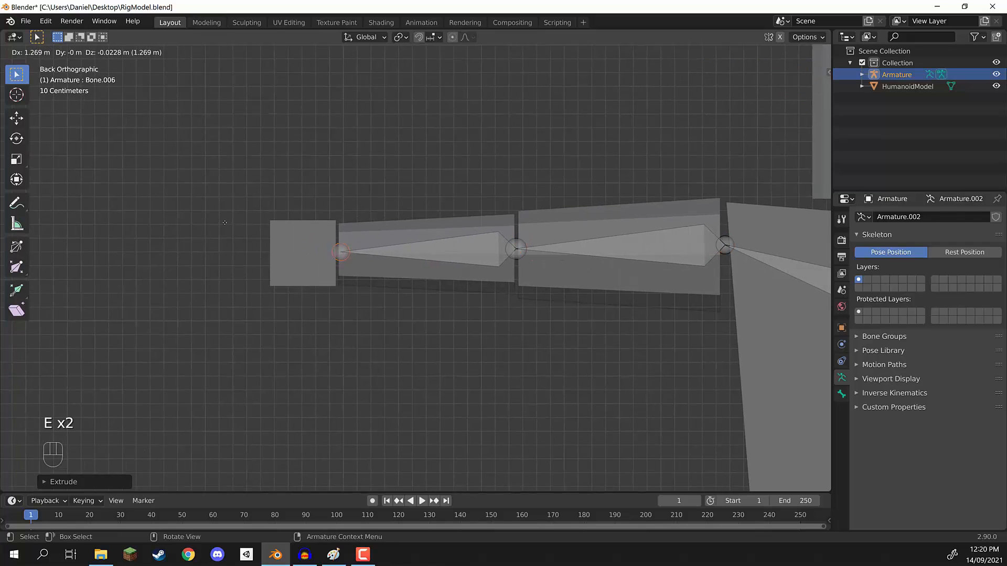
left_click(224, 222)
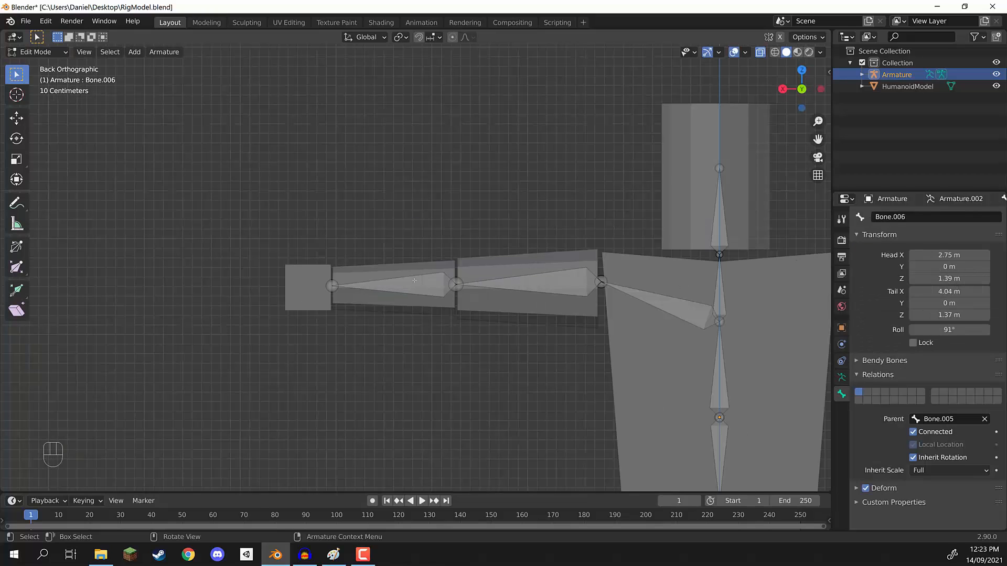
Extrude a hand bone about 0.4 m from the wrist joint into the hand block.
scroll(332, 285, "up", 3)
middle_click_drag(394, 232, 439, 232, "shift")
key("e")
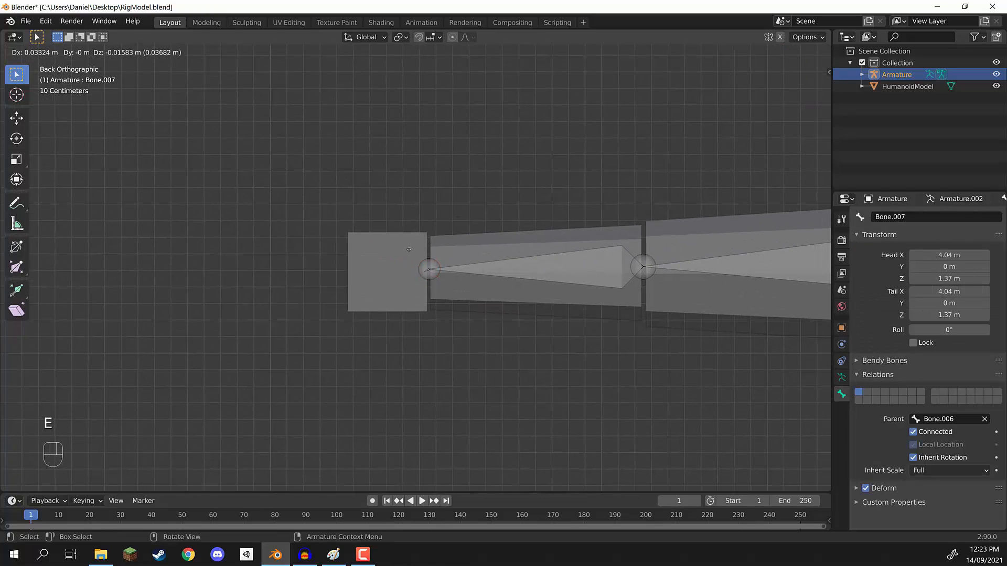
left_click(363, 245)
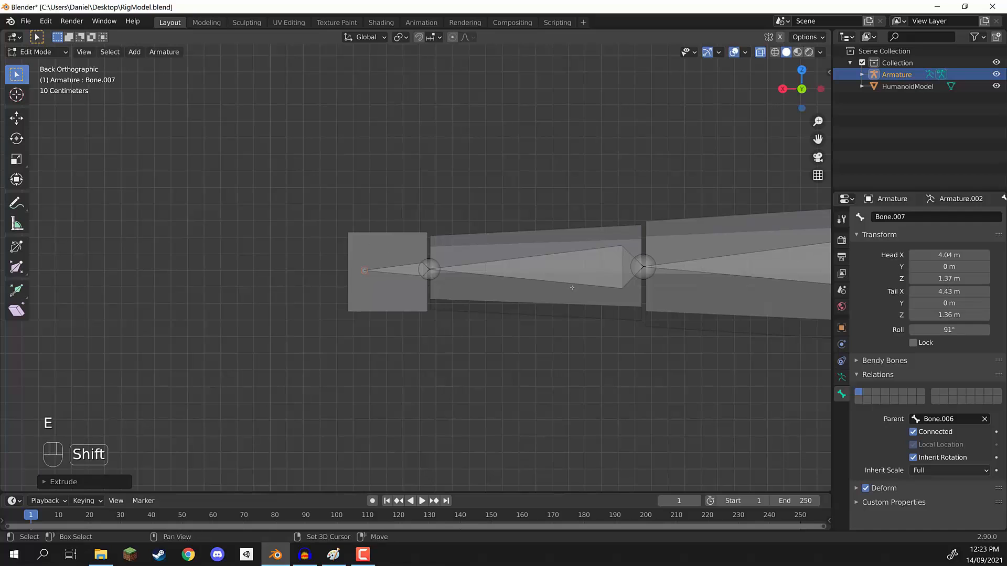
Inspect the upper arm and forearm bones one by one against their mesh segments.
scroll(588, 283, "down", 3)
middle_click_drag(651, 263, 538, 263, "shift")
scroll(539, 263, "up", 2)
left_click(538, 263)
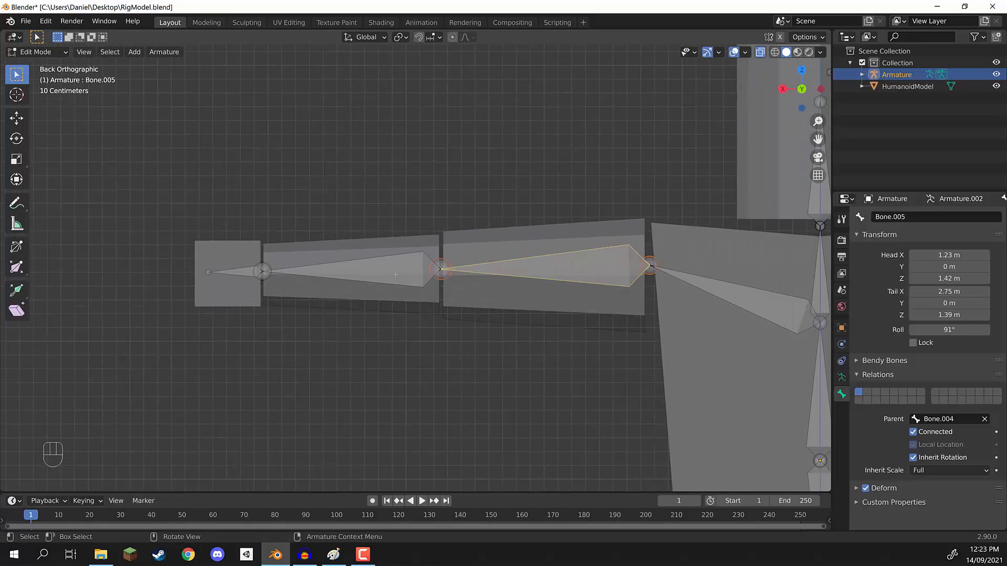
left_click(350, 284)
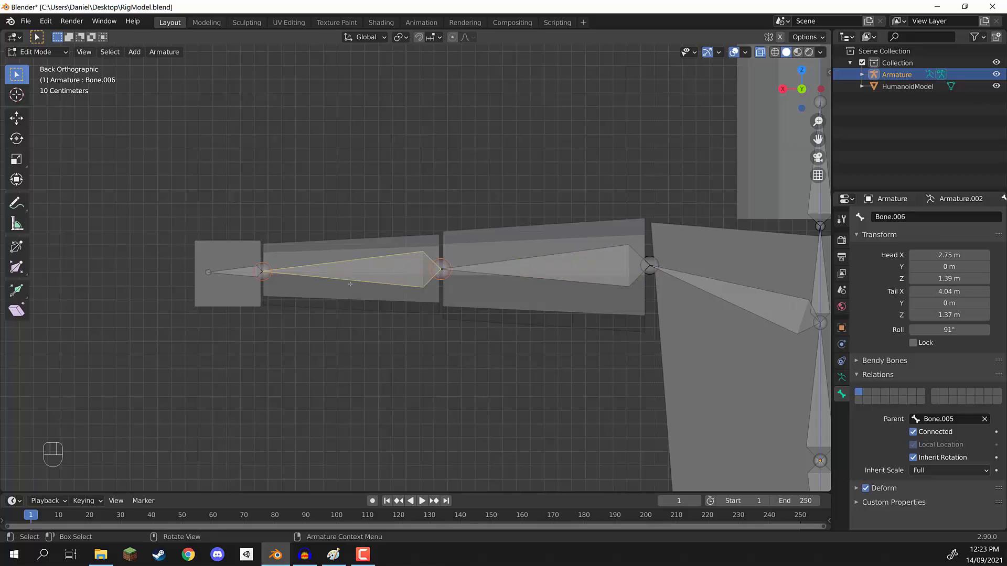
Select the hand, forearm, upper arm and shoulder bones and duplicate them in place.
left_click(237, 269)
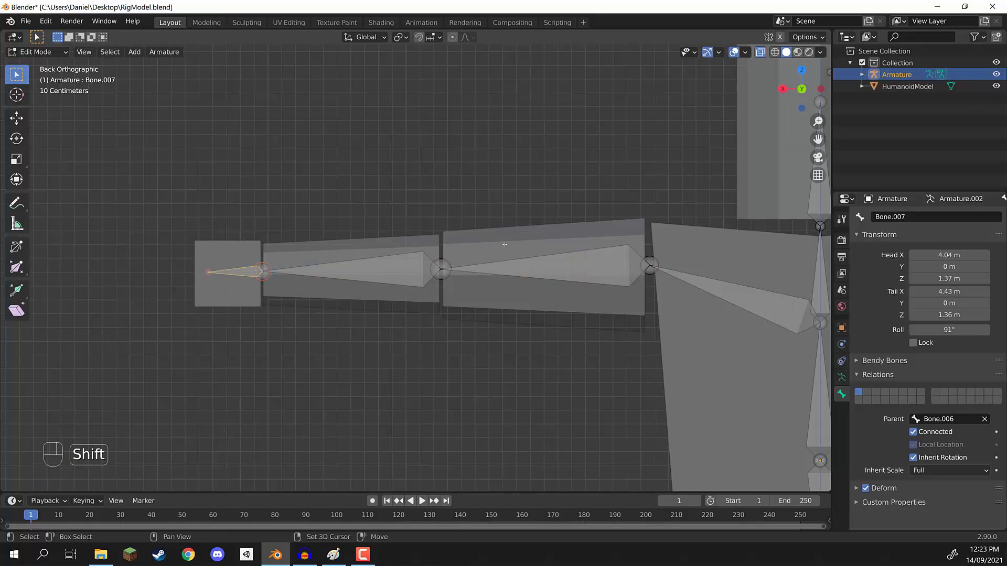
middle_click_drag(659, 275, 477, 268, "shift")
scroll(477, 267, "down", 5)
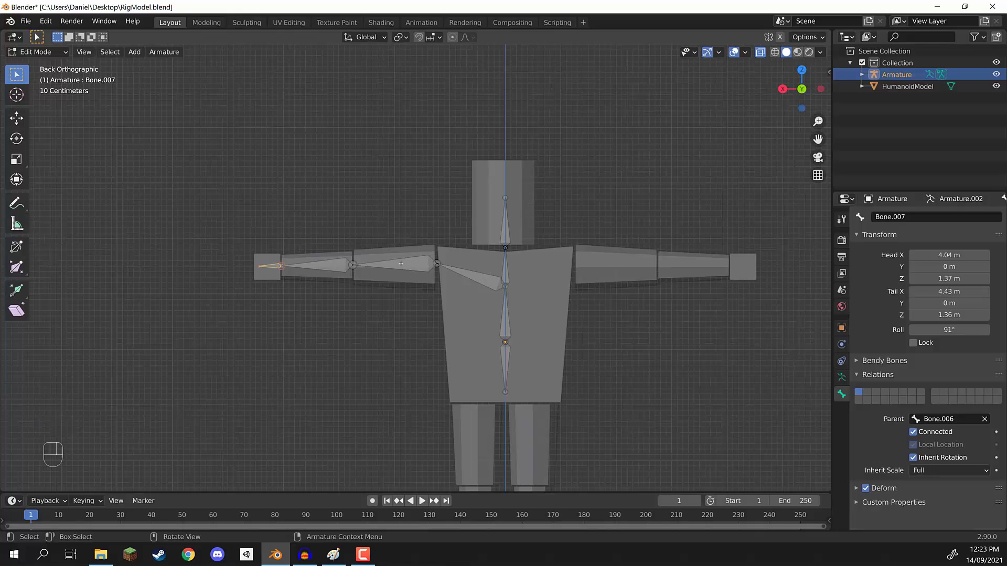
scroll(400, 263, "up", 4)
left_click(210, 261, "shift")
left_click(367, 259, "shift")
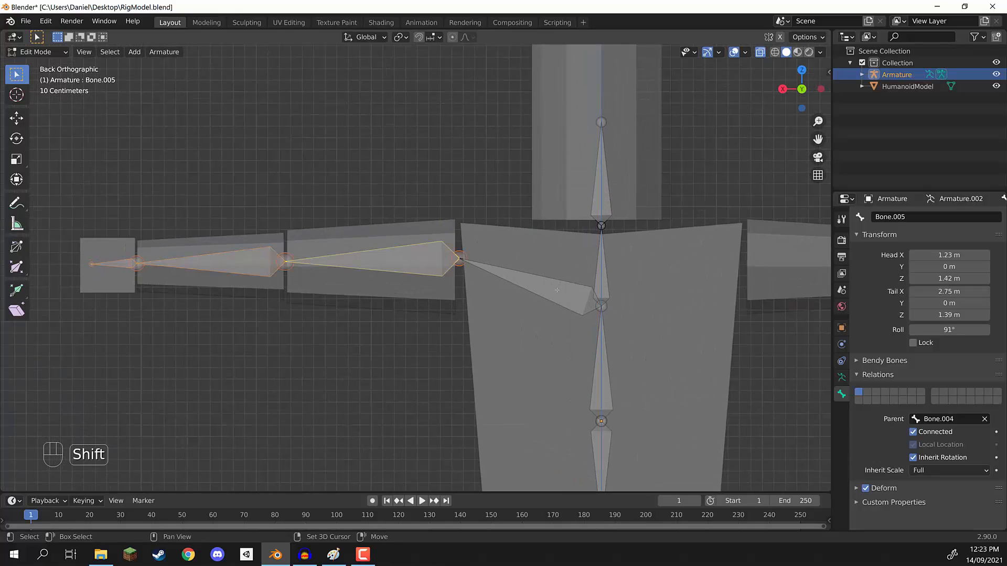
left_click(557, 290, "shift")
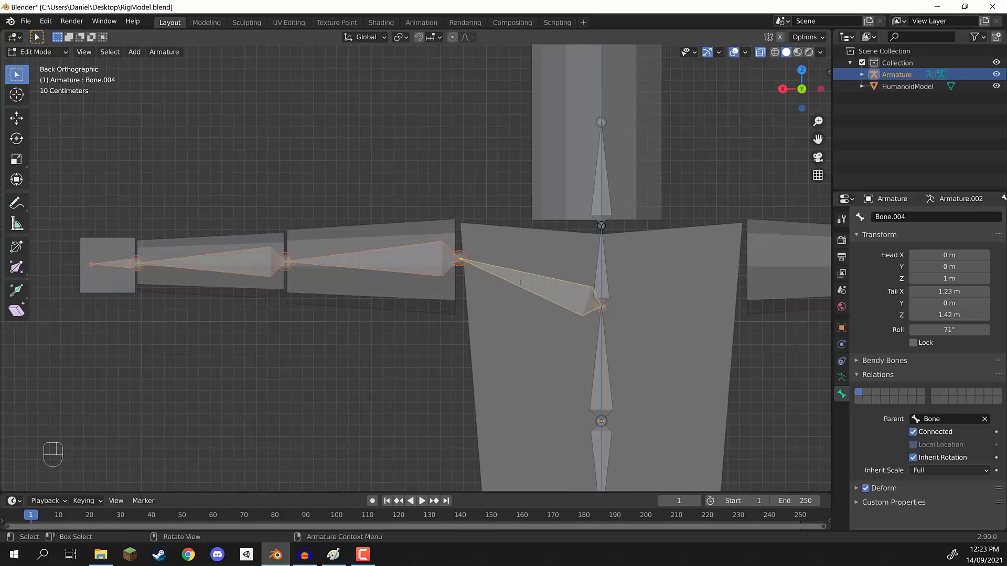
key("shift+d")
right_click(566, 252)
Mirror the duplicated arm bones by scaling them by -1 along the X axis.
key("s")
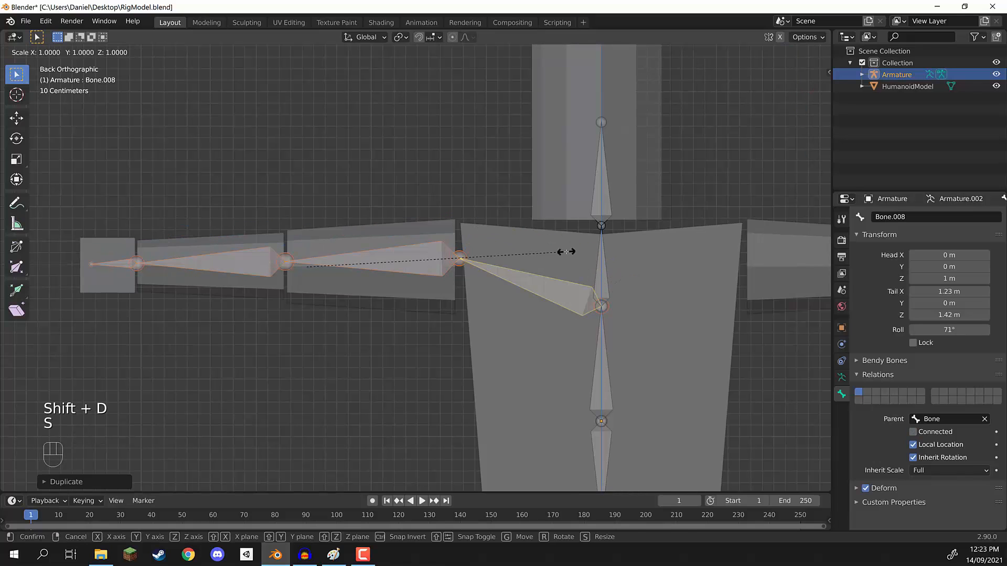
key("x")
key("Return")
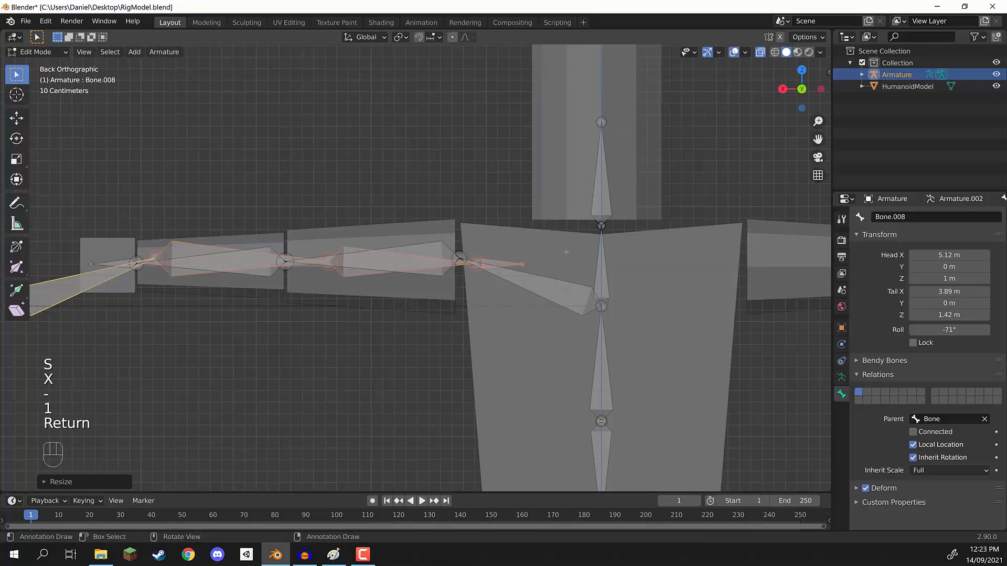
scroll(413, 262, "down", 2)
middle_click_drag(413, 262, 324, 272, "shift")
key("g")
key("x")
key("z")
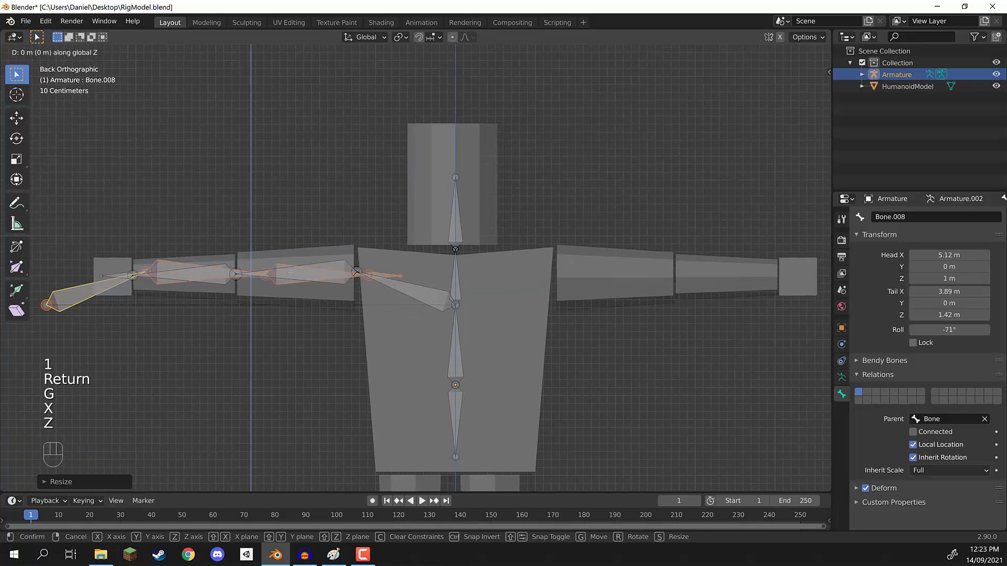
key("x")
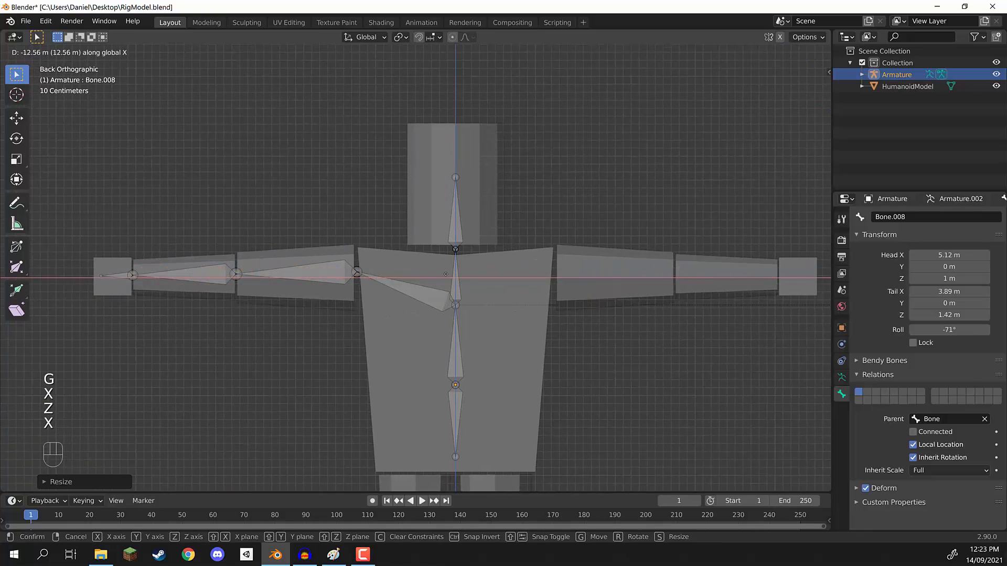
right_click(298, 281)
Move the mirrored arm bones about -5.14 m along the X axis so they fit inside the opposite arm.
key("g")
key("x")
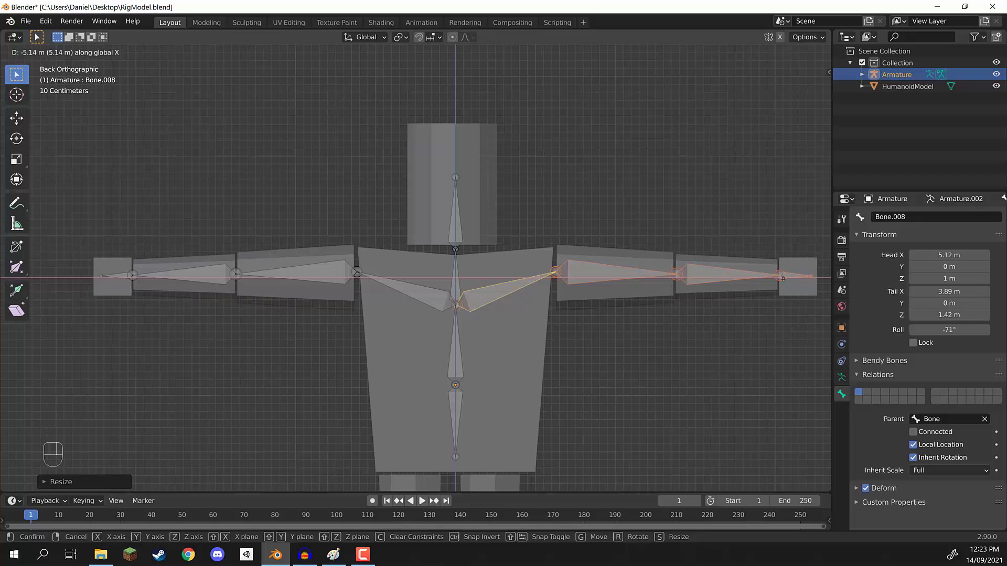
left_click(783, 279)
Move the inner joint of the mirrored shoulder bone away from the spine joint to test whether they are attached.
scroll(671, 330, "up", 6)
middle_click_drag(547, 387, 427, 311, "shift")
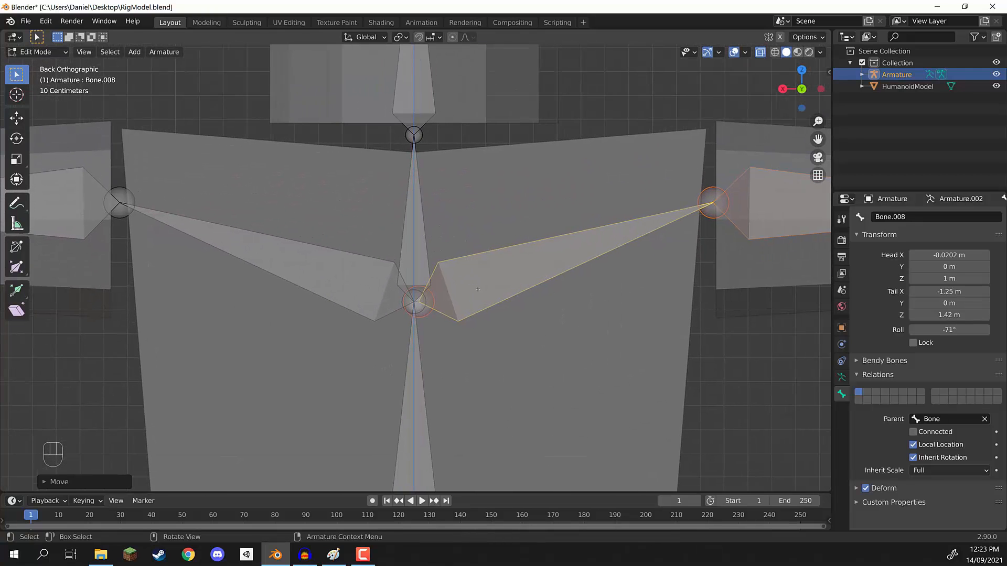
key("alt+a")
key("g")
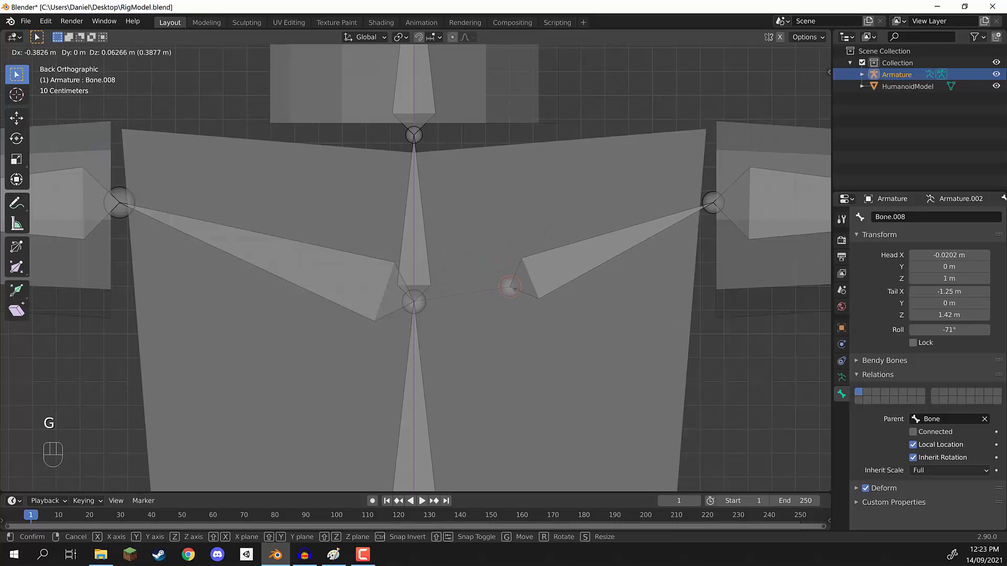
left_click(475, 292)
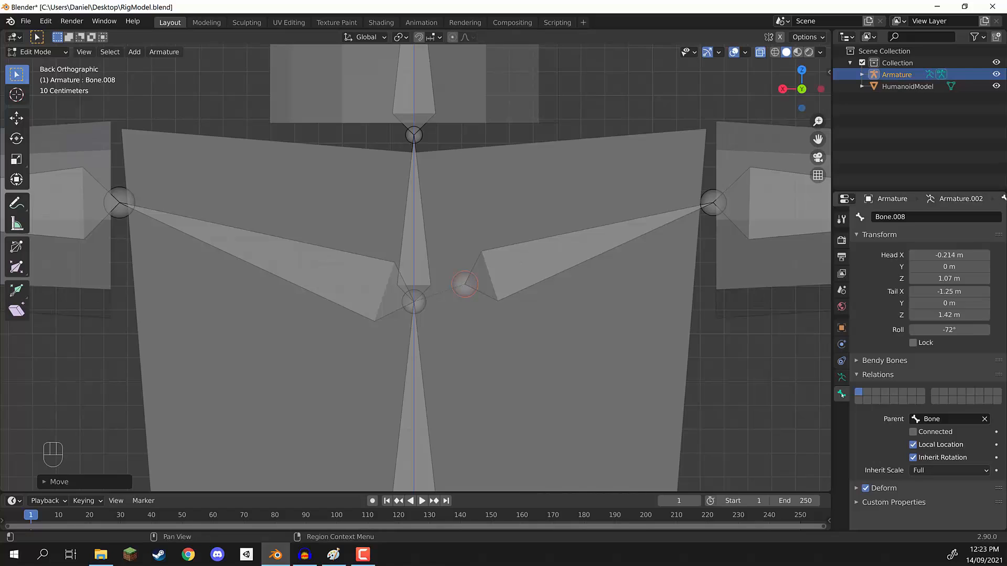
Enable Connected in the mirrored shoulder bone's relations to attach it to its parent spine bone.
left_click(877, 375)
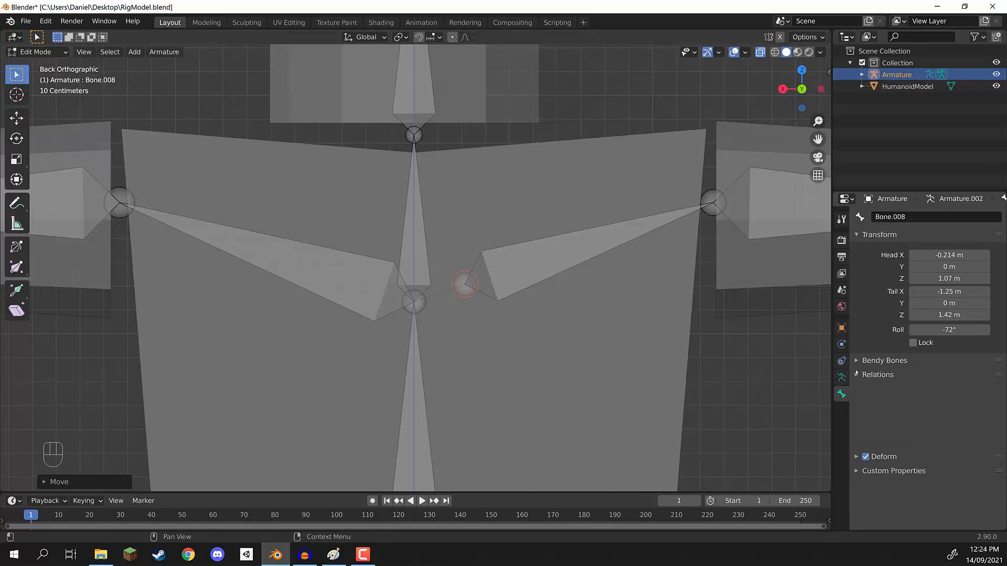
left_click(876, 376)
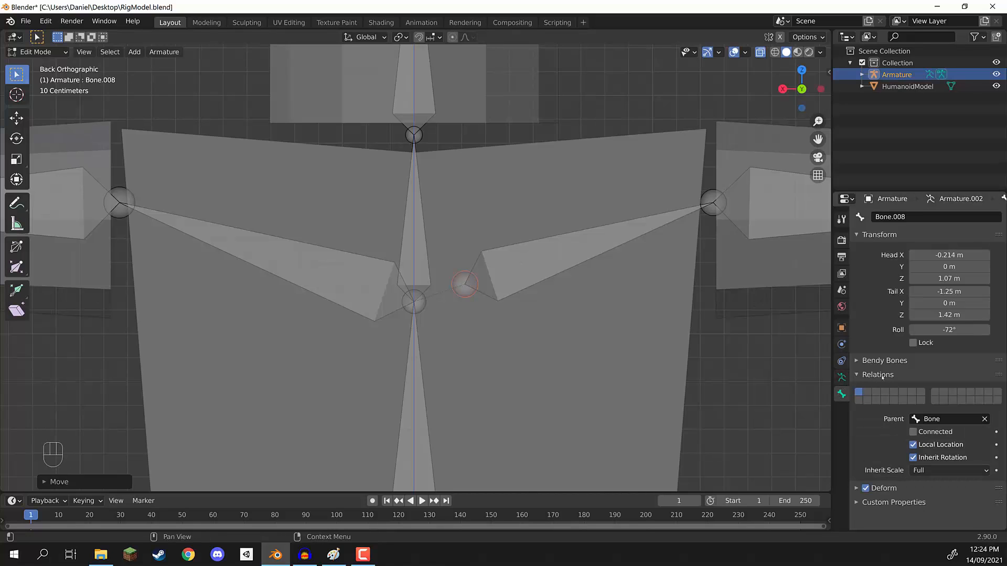
left_click(913, 433)
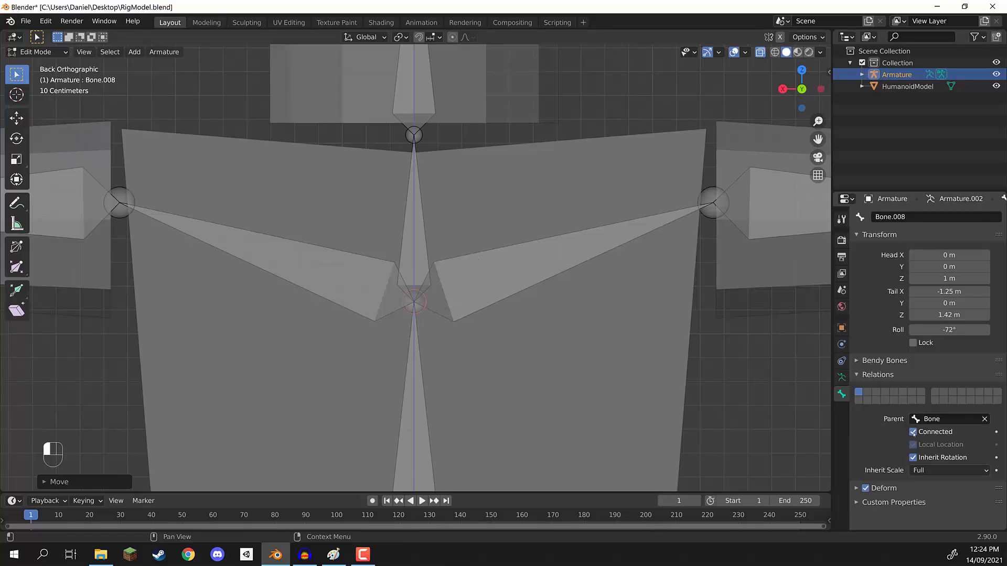
Test-move the shared spine joint to check that both shoulder bones follow it, and cancel the move.
scroll(409, 262, "down", 3)
key("g")
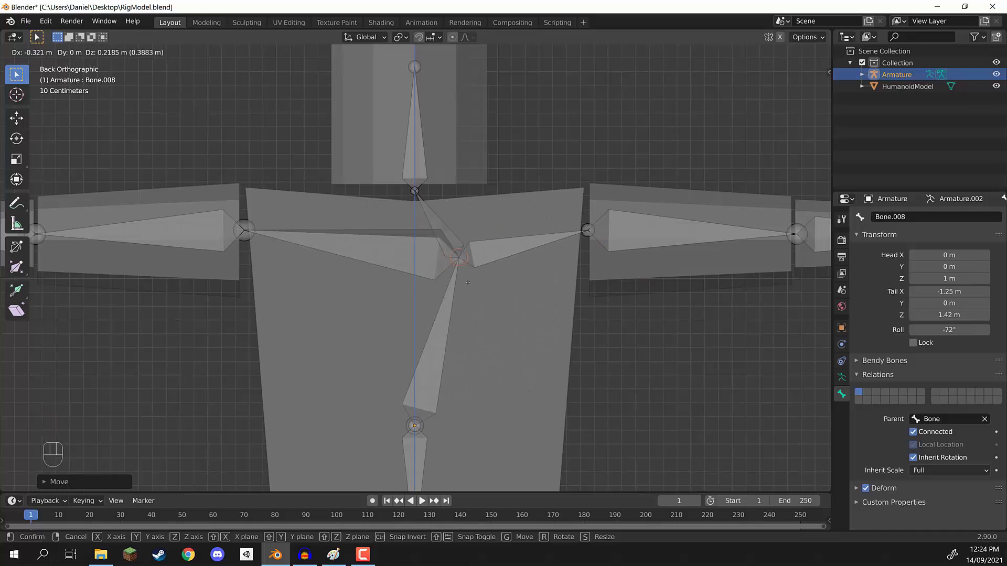
left_click(639, 265)
scroll(639, 266, "down", 4)
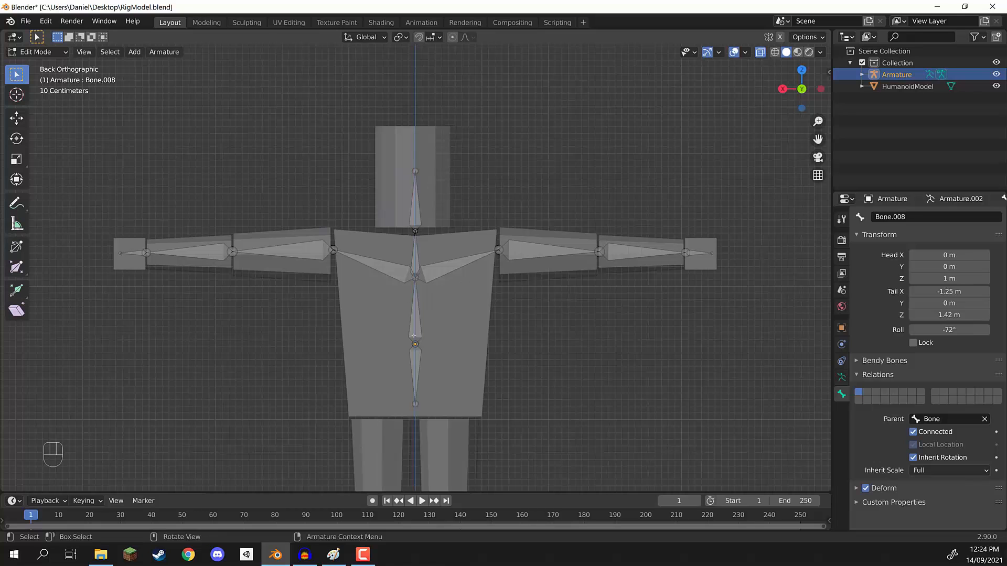
Extrude a hip bone from the lowest spine joint to the top of the positive-X leg, at about X 0.555 m, Z -1.12 m.
middle_click_drag(499, 375, 459, 159, "shift")
scroll(467, 268, "up", 2)
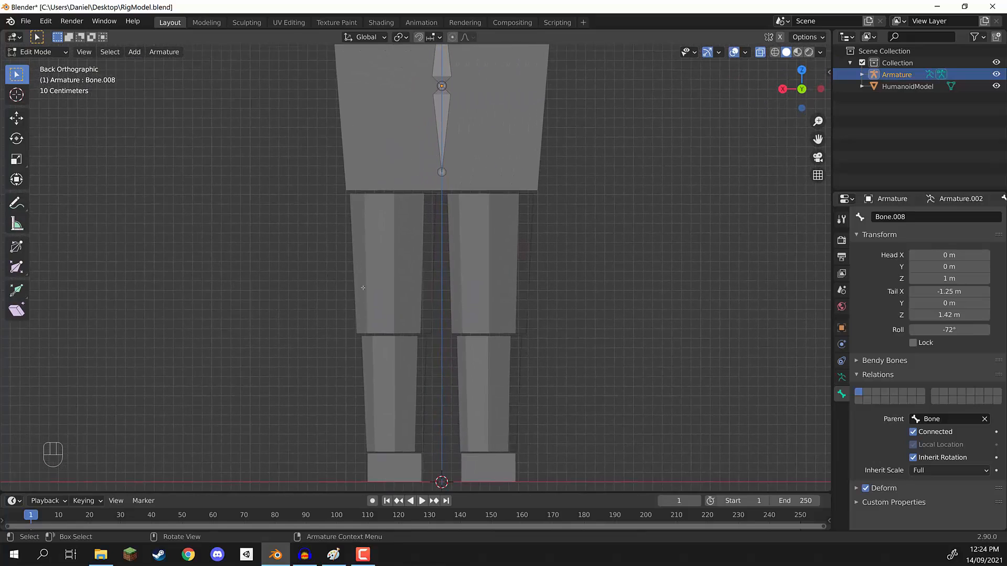
scroll(363, 288, "down", 4)
middle_click_drag(326, 225, 333, 292, "shift")
scroll(431, 276, "up", 3)
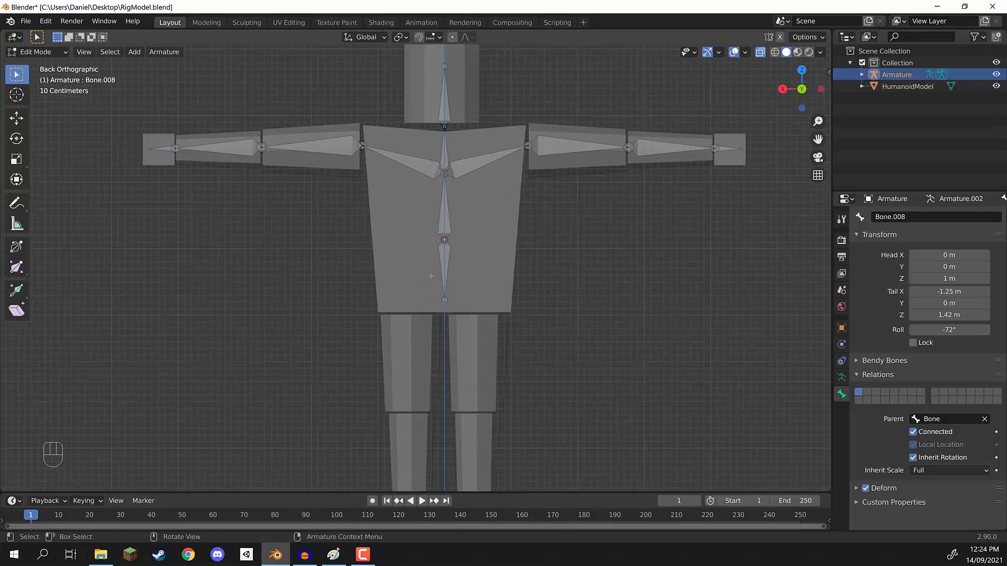
left_click(444, 300)
middle_click_drag(355, 361, 335, 277, "shift")
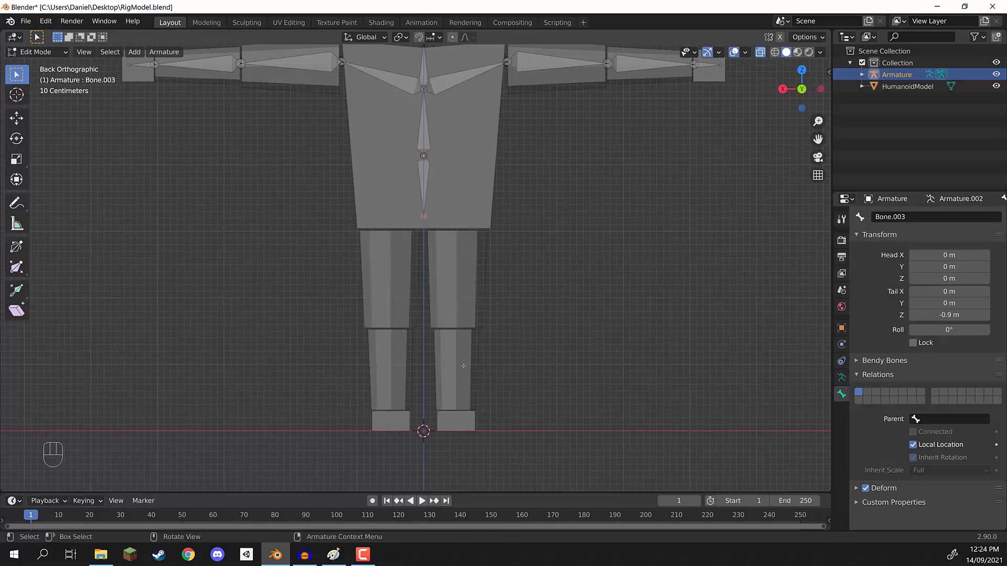
scroll(386, 185, "up", 2)
middle_click_drag(386, 184, 444, 167, "shift")
key("e")
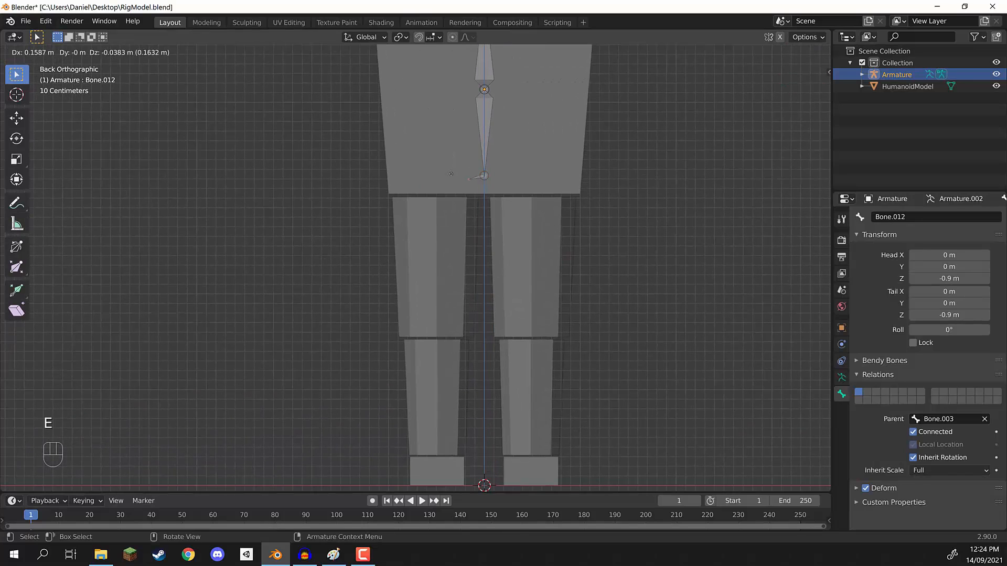
left_click(418, 190)
Extrude a thigh bone from the hip down to the knee and a shin bone from the knee down to the ankle.
key("e")
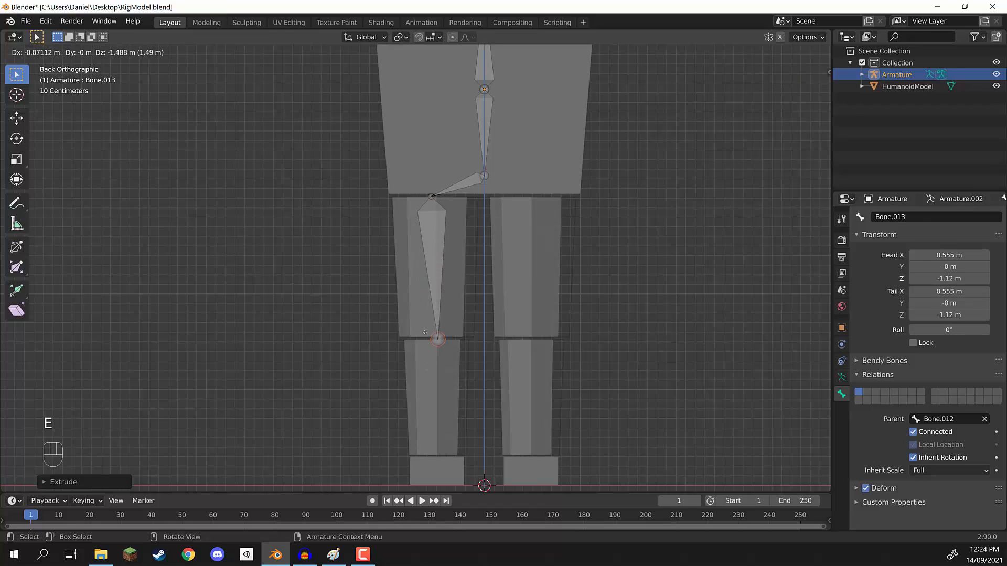
left_click(421, 332)
key("e")
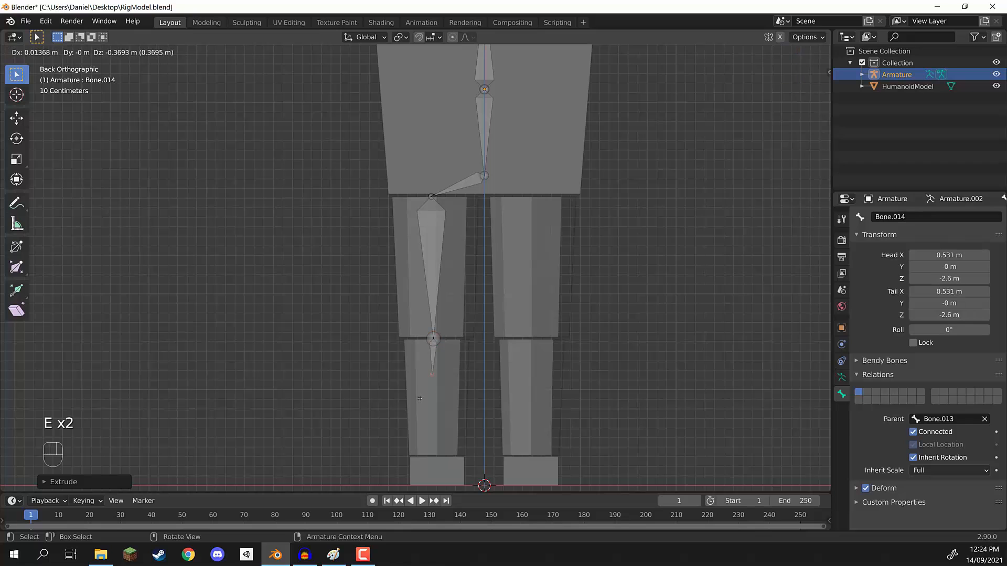
left_click(423, 451)
In the right side view, extrude a foot bone from the ankle forward to about Y 0.355 m, Z -4.02 m.
middle_click_drag(423, 451, 439, 275, "shift")
key("KP_3")
scroll(540, 325, "up", 5)
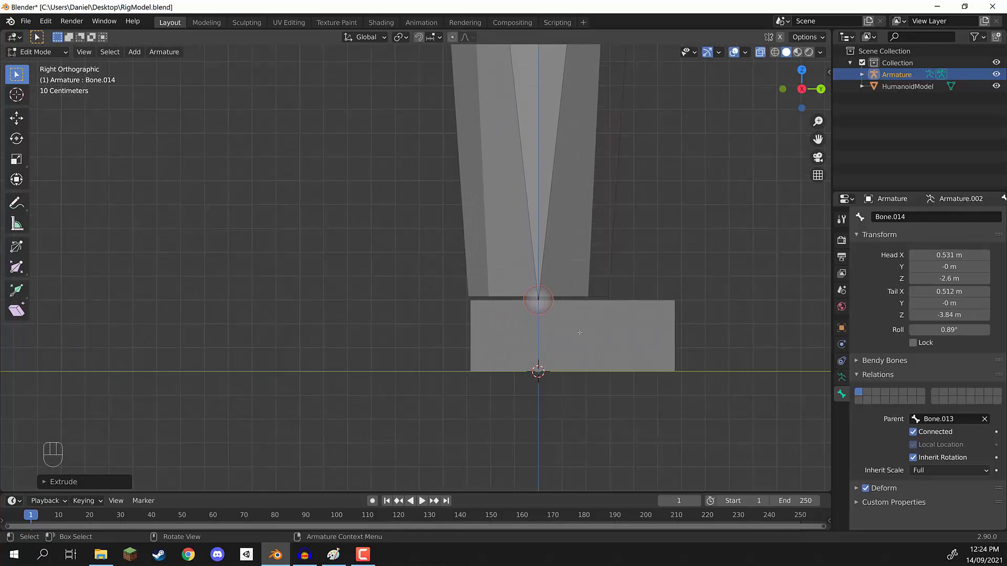
key("e")
left_click(667, 359)
middle_click_drag(667, 359, 628, 379)
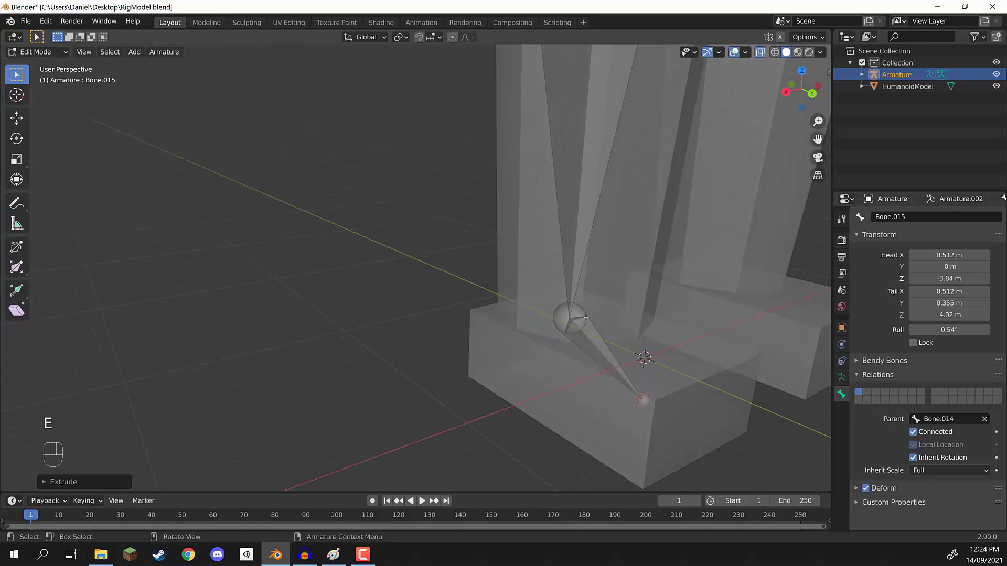
left_click(606, 355)
scroll(559, 310, "down", 4)
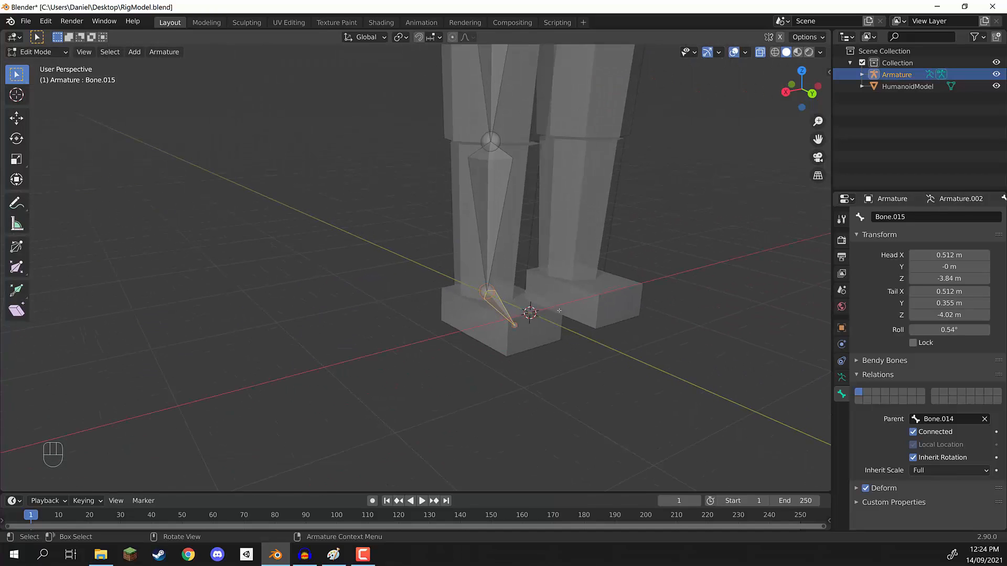
In the back view, select the hip, thigh, shin and foot bones together and duplicate them in place.
left_click(499, 183)
middle_click_drag(498, 183, 466, 341, "shift")
left_click(459, 168)
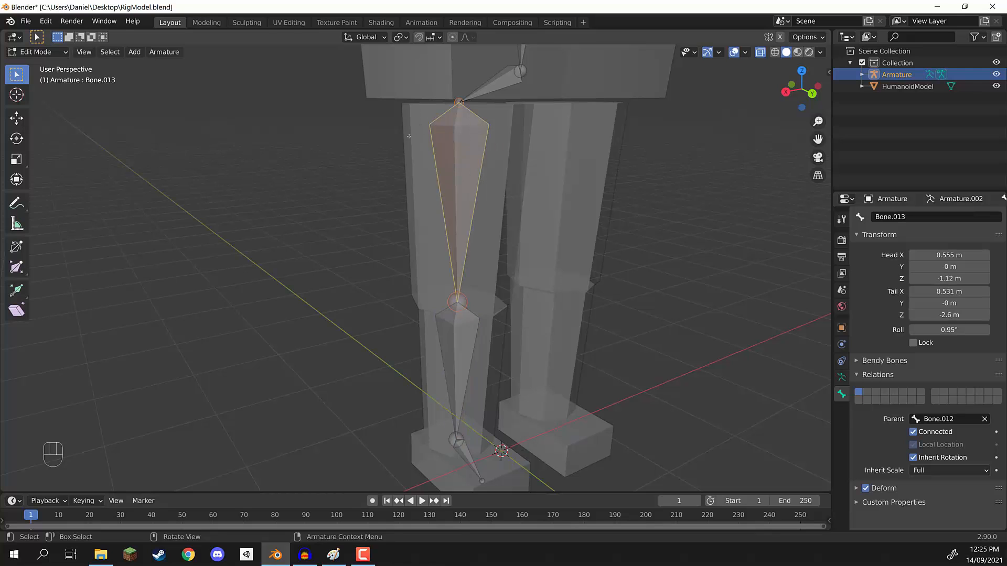
left_click(811, 93)
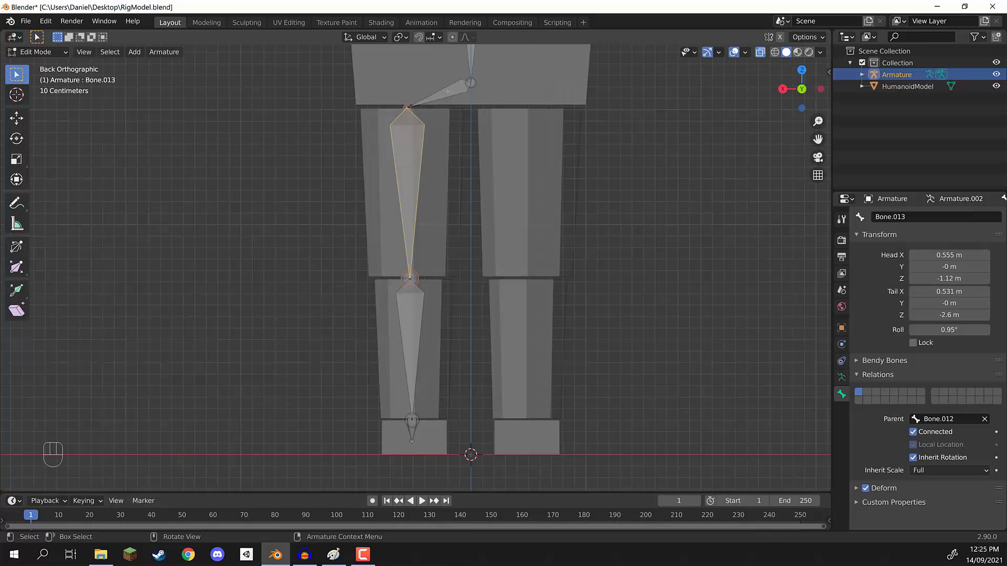
middle_click_drag(447, 91, 550, 249, "shift")
left_click(553, 259)
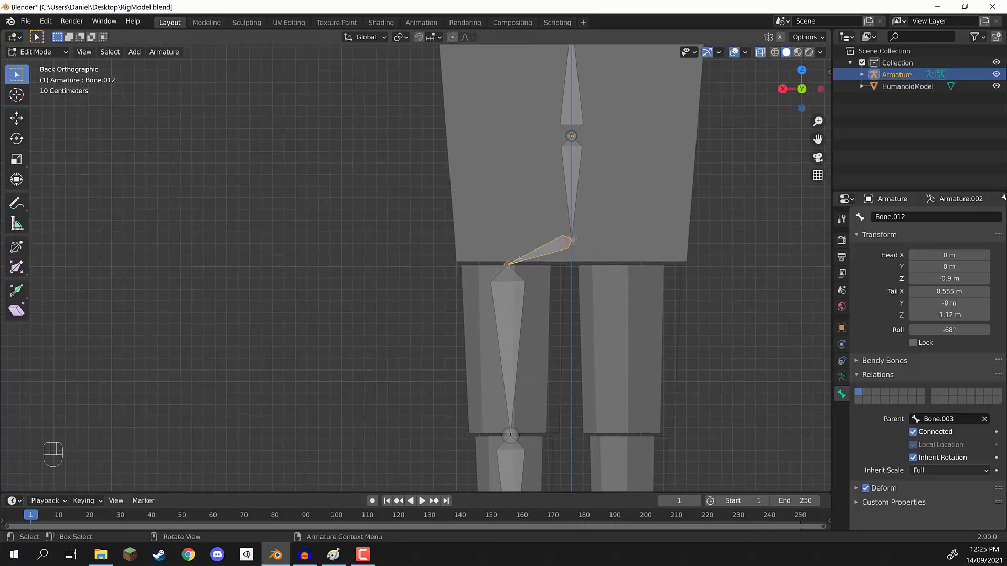
middle_click_drag(590, 286, 479, 206, "shift")
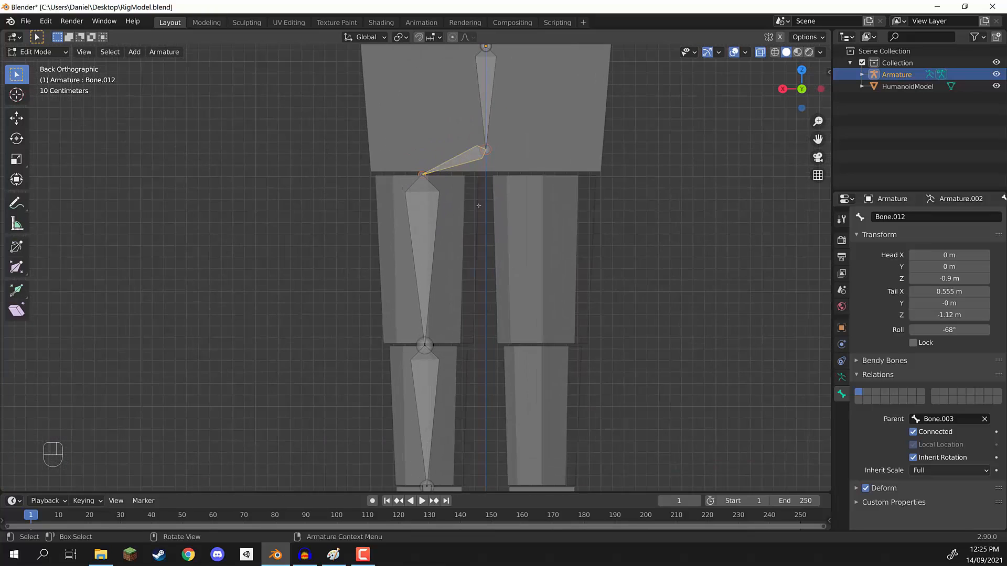
scroll(547, 296, "down", 1)
left_click(422, 251, "shift")
left_click(423, 387, "shift")
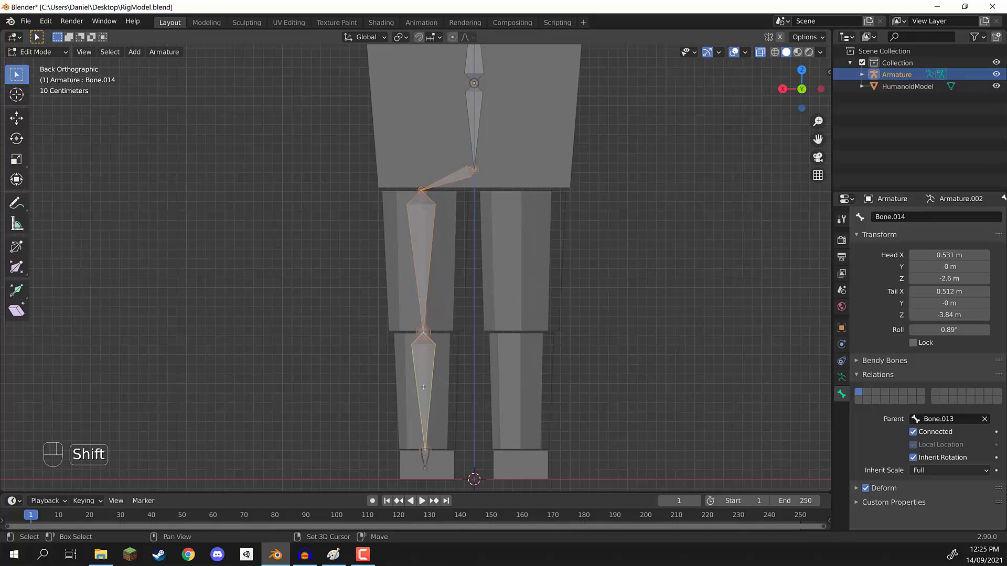
left_click(424, 460, "shift")
key("shift+d")
right_click(533, 379)
Mirror the duplicated leg bones by scaling them -1 along the X axis.
key("s")
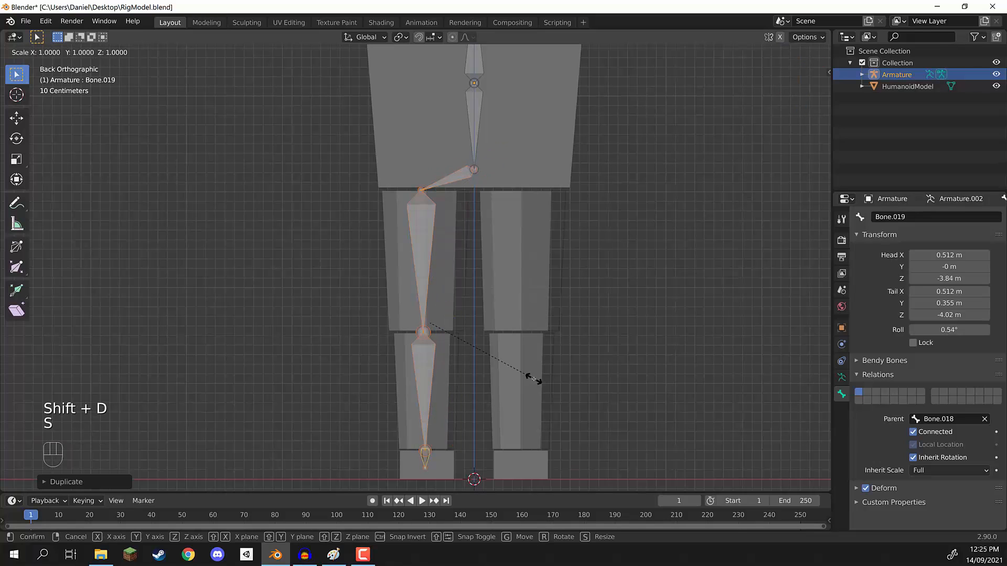
key("x")
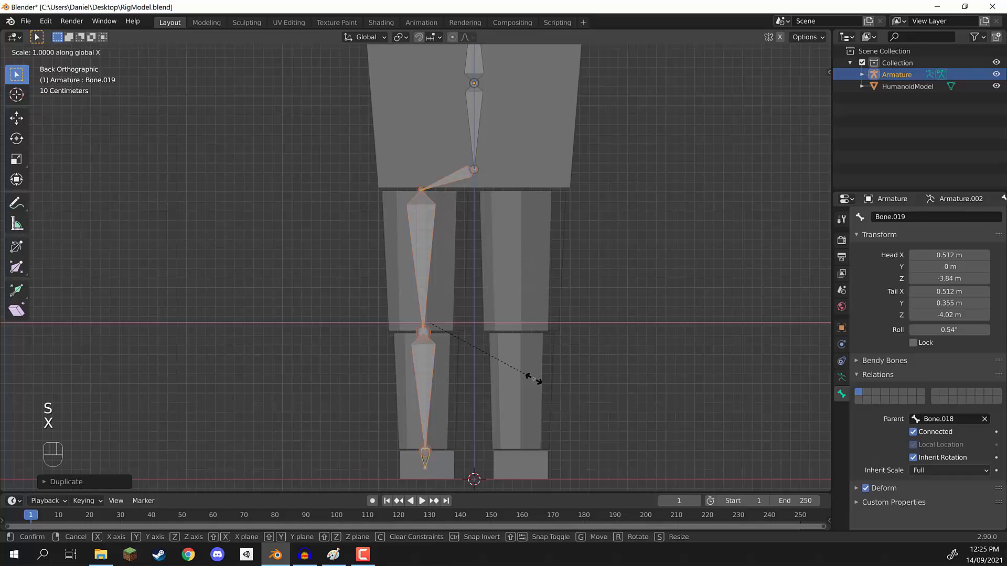
key("minus")
key("1")
key("Return")
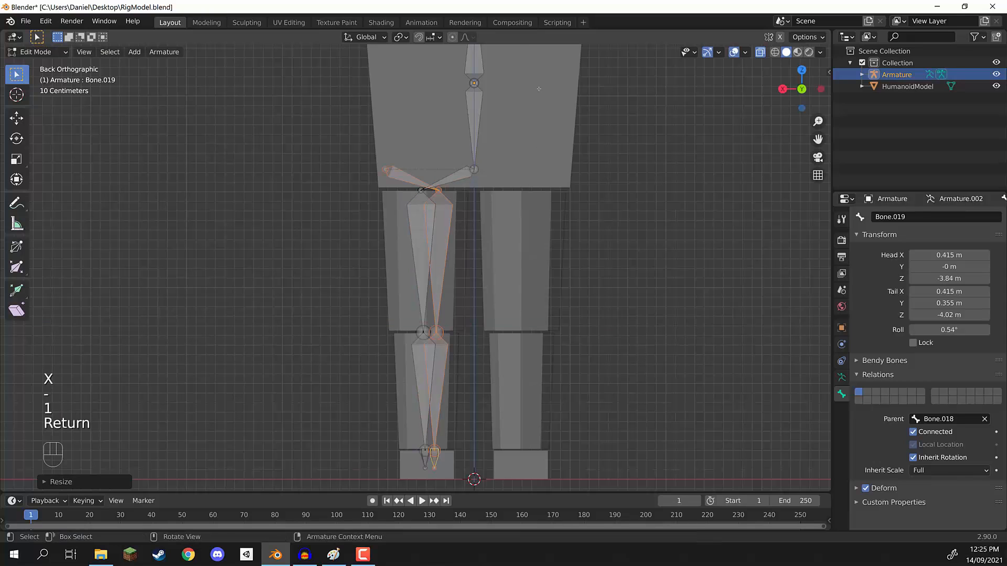
Move the mirrored leg bones in the negative X direction into the opposite leg, with their hip bone starting at the lowest spine joint.
scroll(539, 88, "up", 3)
key("g")
key("x")
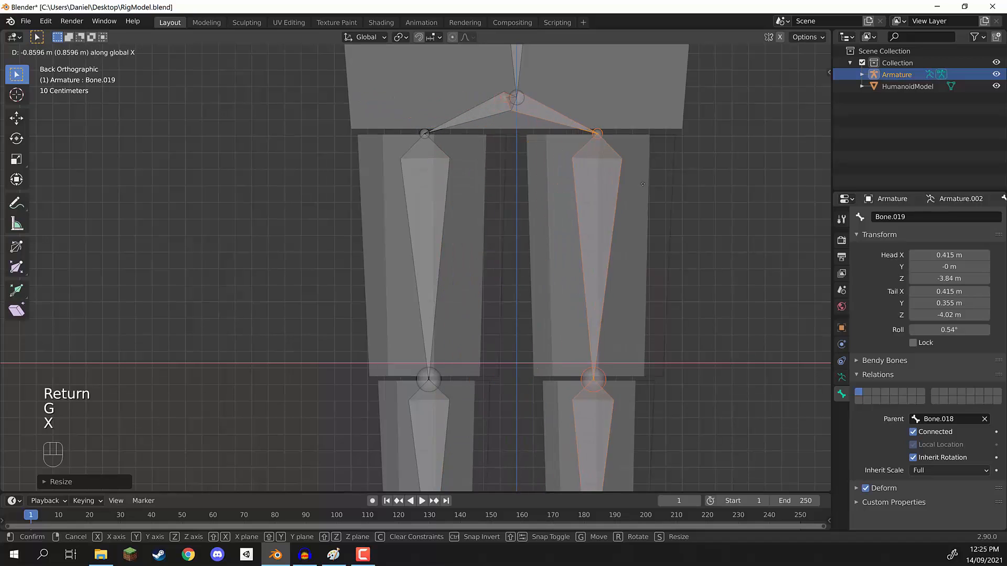
left_click(649, 183)
Enable Connected in the mirrored hip bone's relations to attach it to its parent spine bone.
left_click(575, 111)
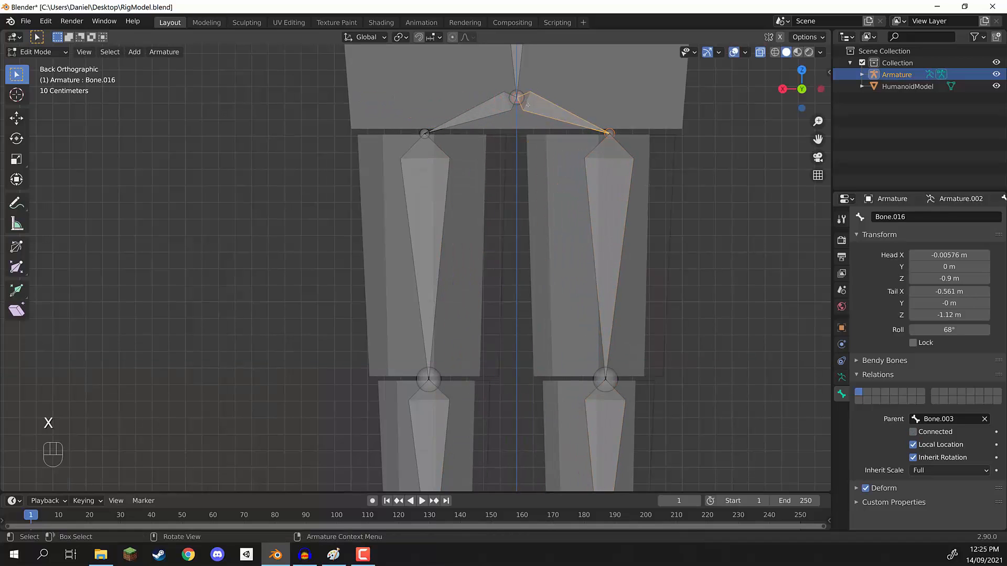
middle_click_drag(577, 106, 556, 210, "shift")
scroll(555, 210, "up", 2)
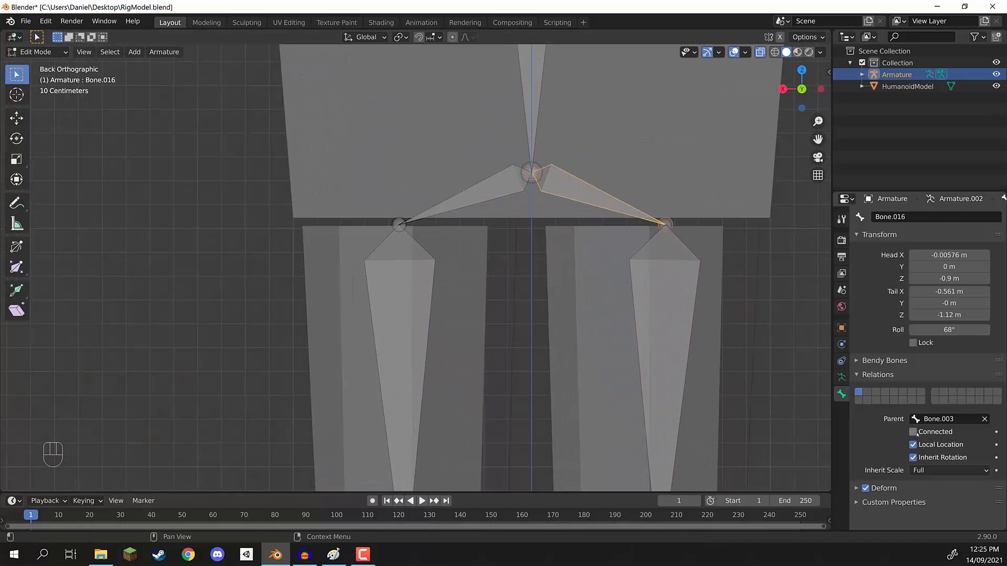
scroll(471, 218, "down", 4)
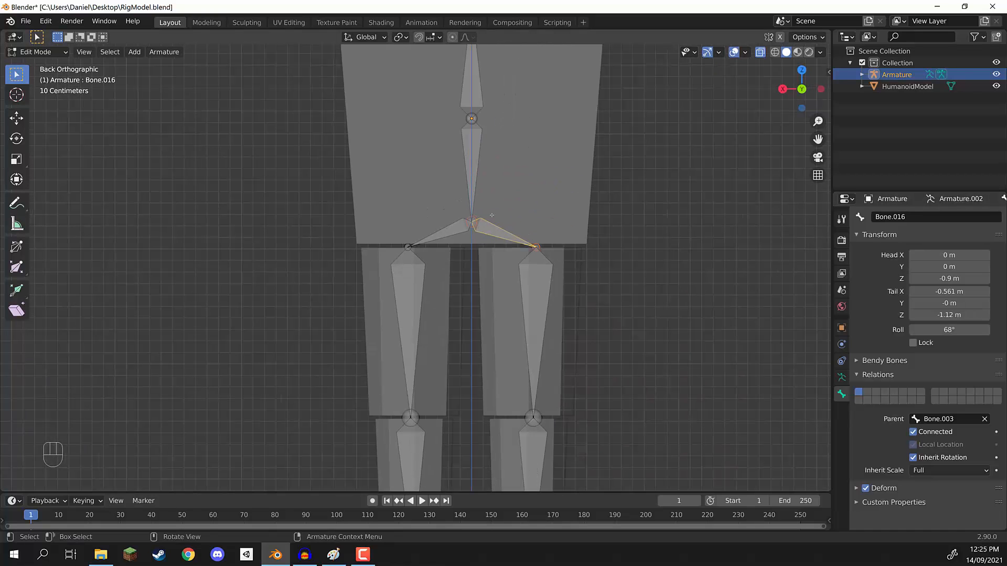
Test-move the lowest spine joint to check that both hip bones follow it, and cancel the move.
left_click(471, 218)
key("g")
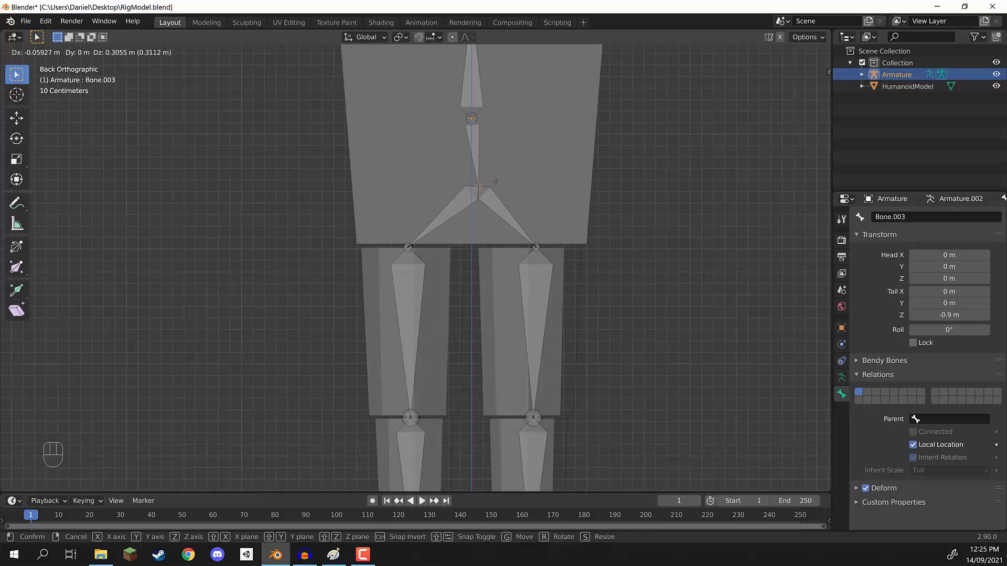
left_click(515, 203)
Examine the complete bone structure inside the humanoid model from the back and at an angle.
scroll(624, 203, "down", 4)
scroll(507, 189, "down", 2)
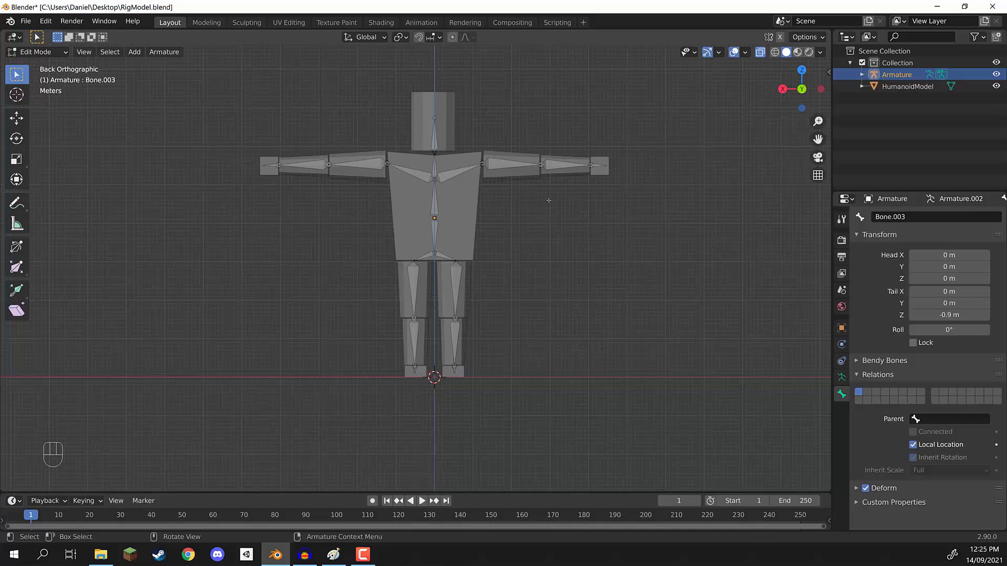
scroll(457, 192, "up", 3)
middle_click_drag(457, 192, 444, 284, "shift")
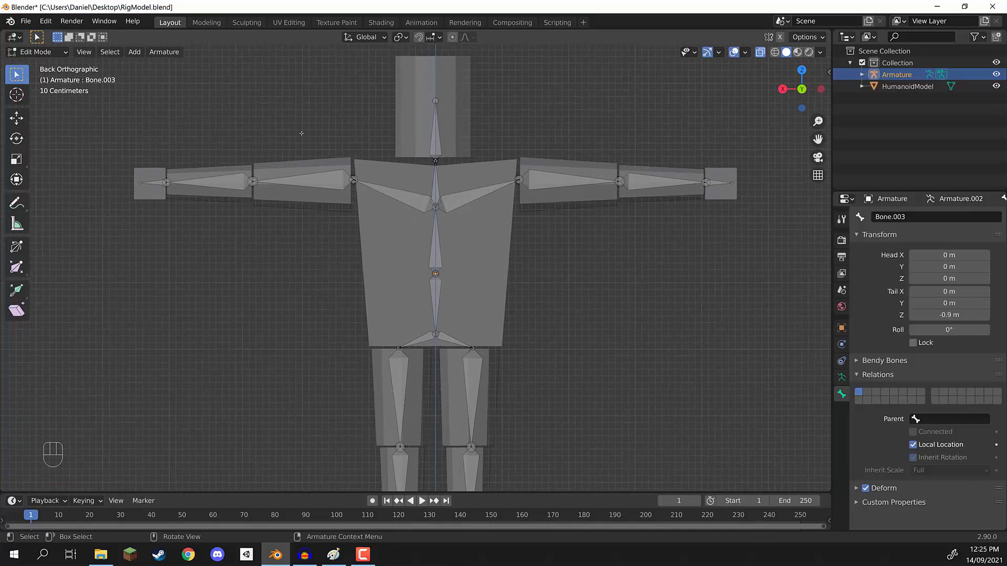
scroll(411, 196, "down", 4)
scroll(448, 230, "up", 3)
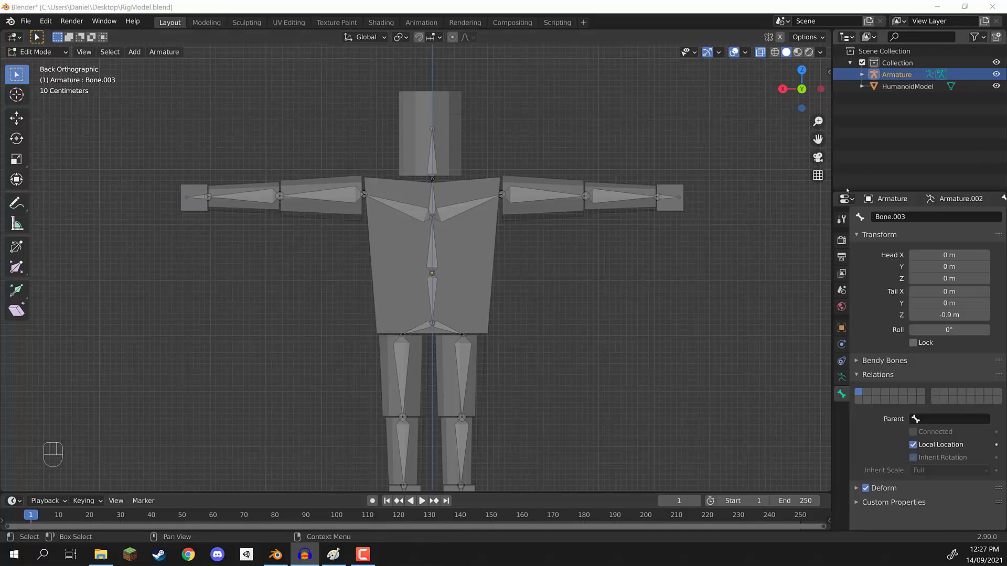
middle_click_drag(546, 286, 432, 247)
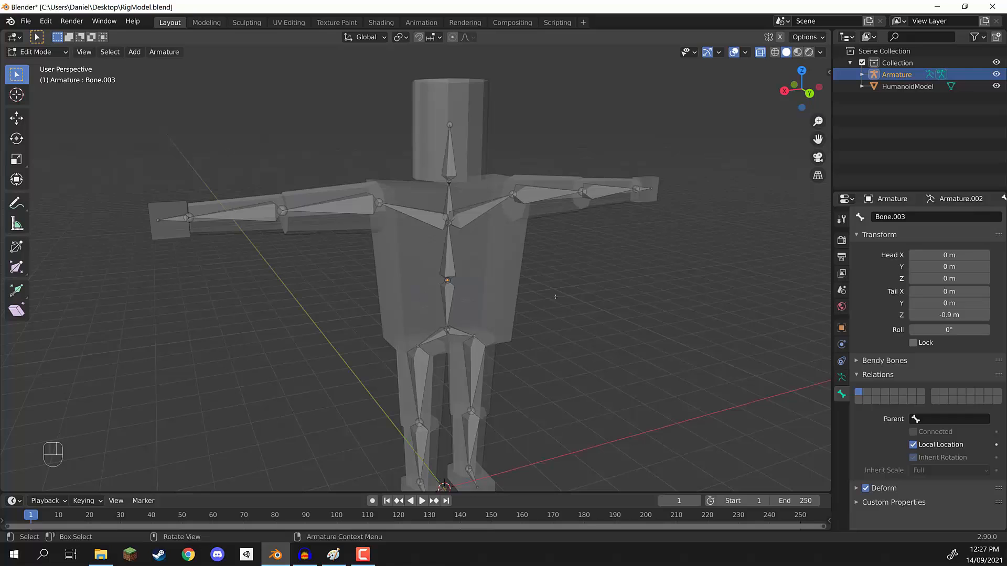
middle_click_drag(555, 297, 524, 267)
Take the armature out of Edit Mode into Object Mode and clear the selection.
left_click(906, 88)
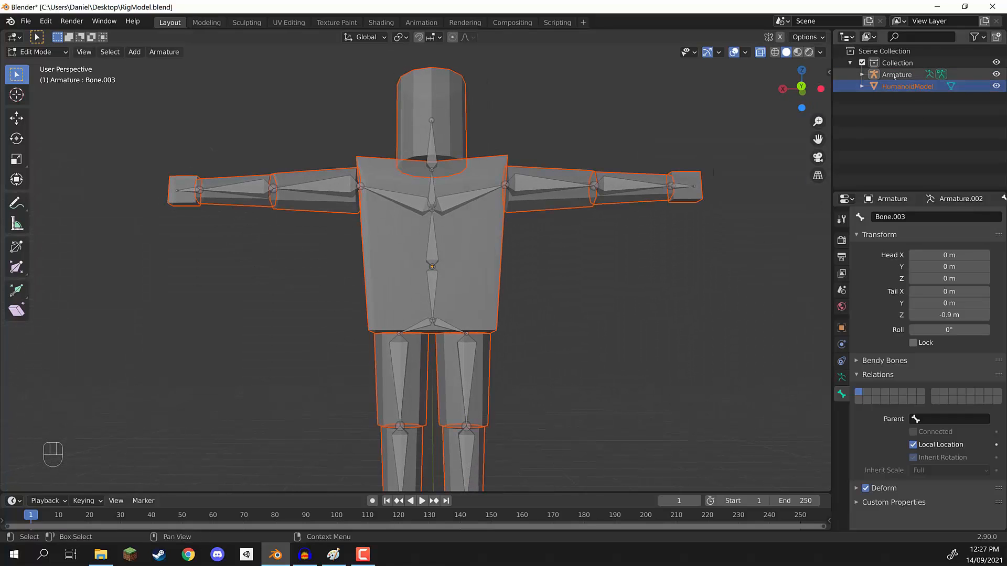
left_click(894, 75)
left_click(907, 87)
left_click(895, 75)
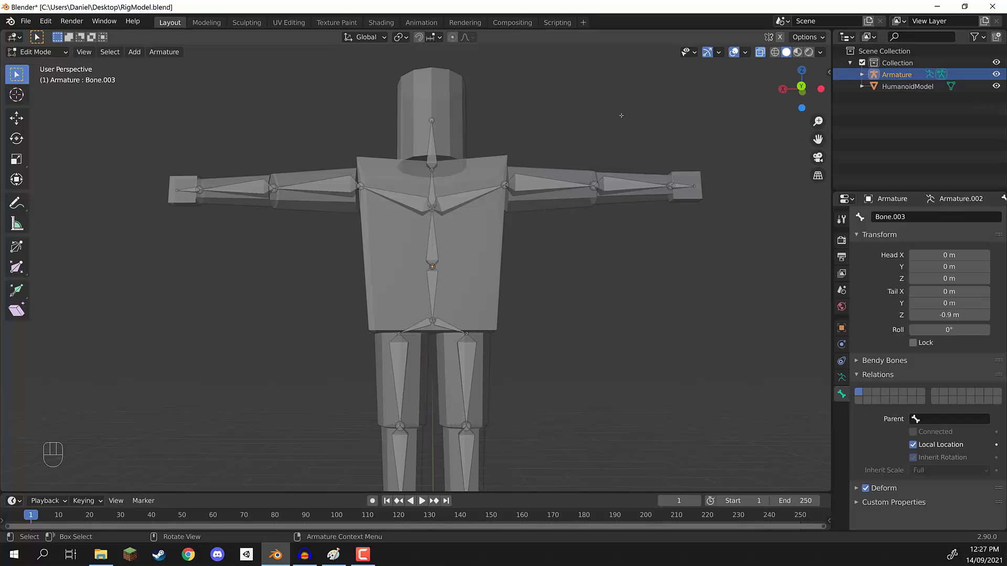
middle_click_drag(619, 209, 486, 178)
key("Tab")
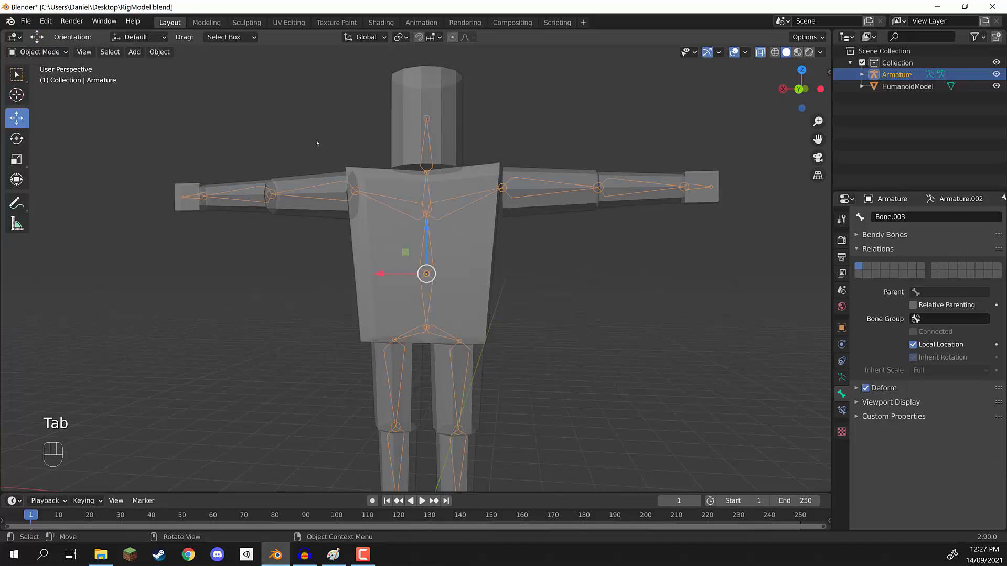
left_click(248, 127)
middle_click_drag(297, 135, 381, 159)
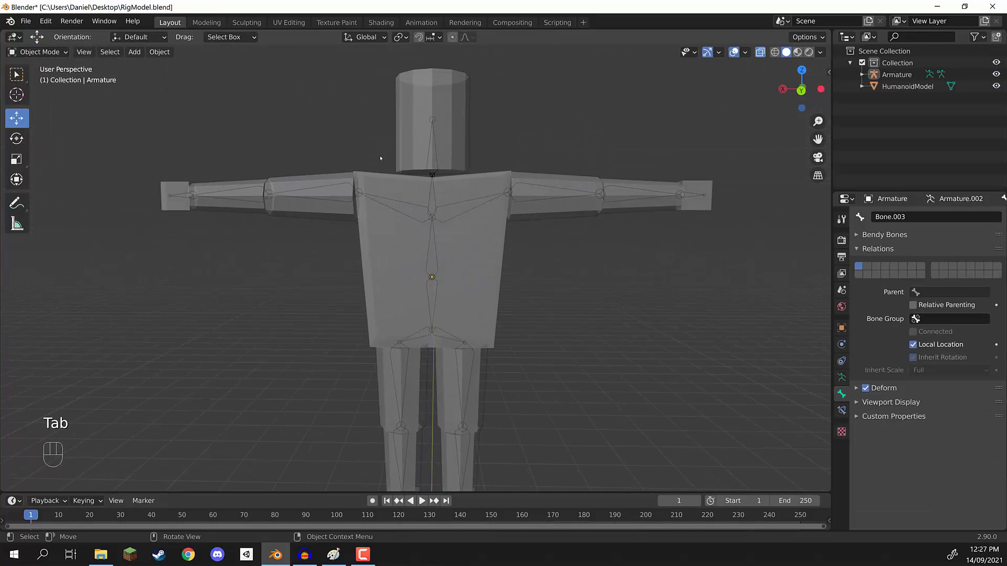
Select the Armature and HumanoidModel together and parent the model to the armature using Armature Deform With Automatic Weights.
left_click(892, 76)
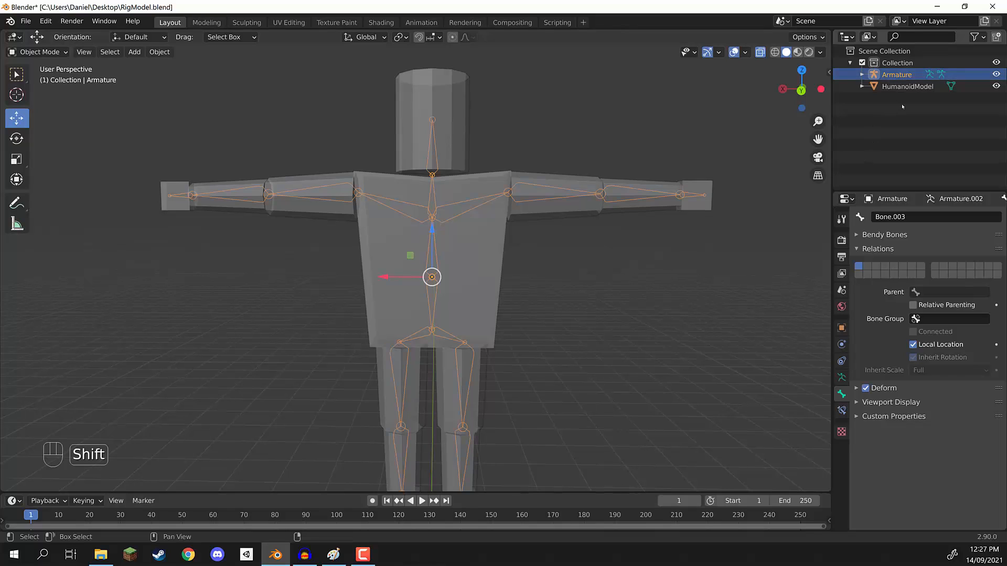
left_click(905, 87, "shift")
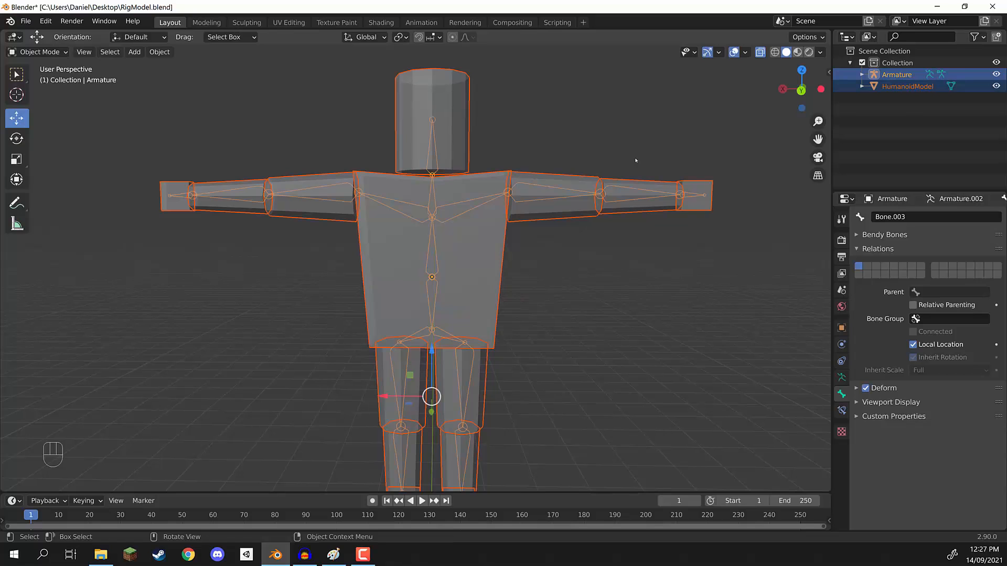
middle_click_drag(576, 153, 608, 172)
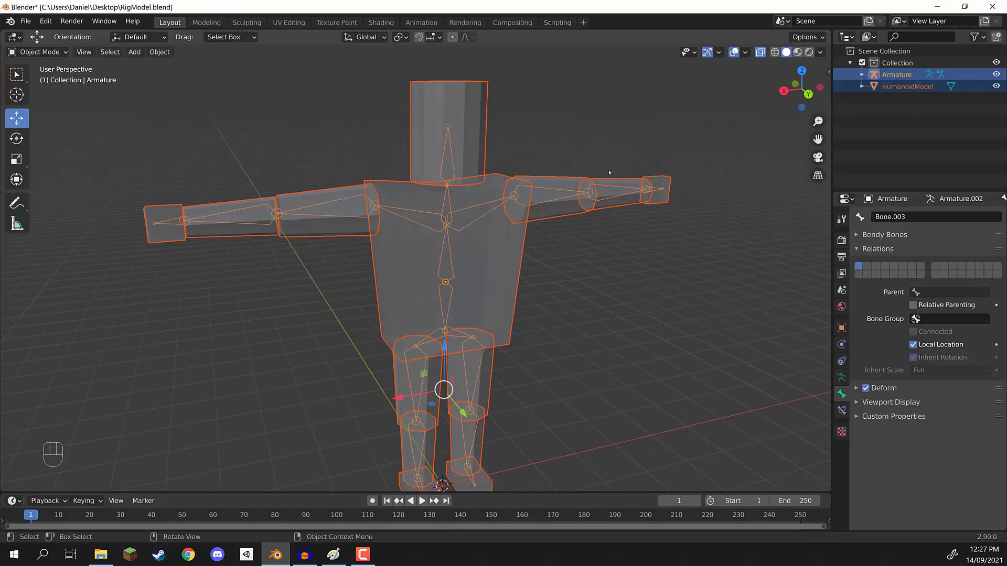
key("ctrl+p")
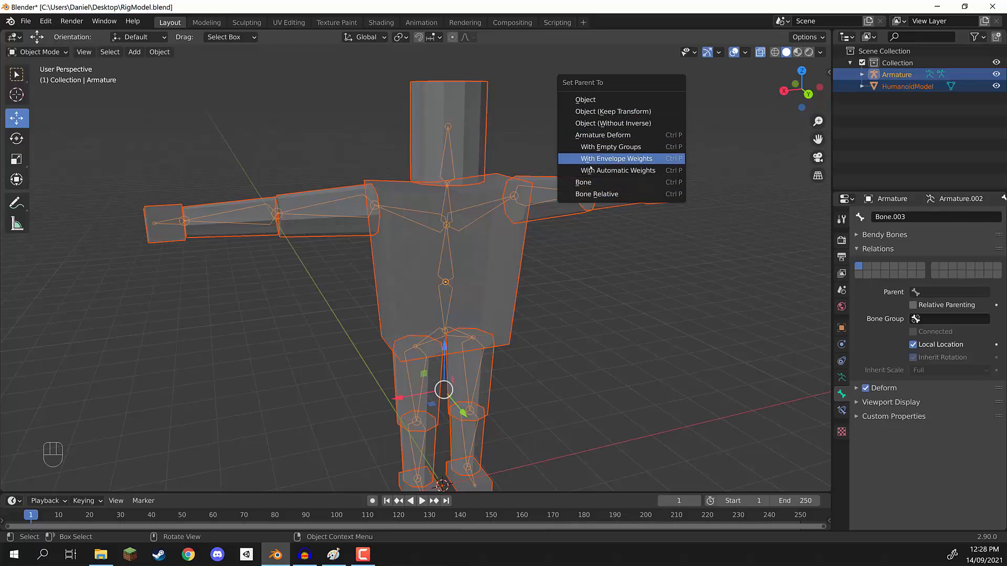
left_click(606, 171)
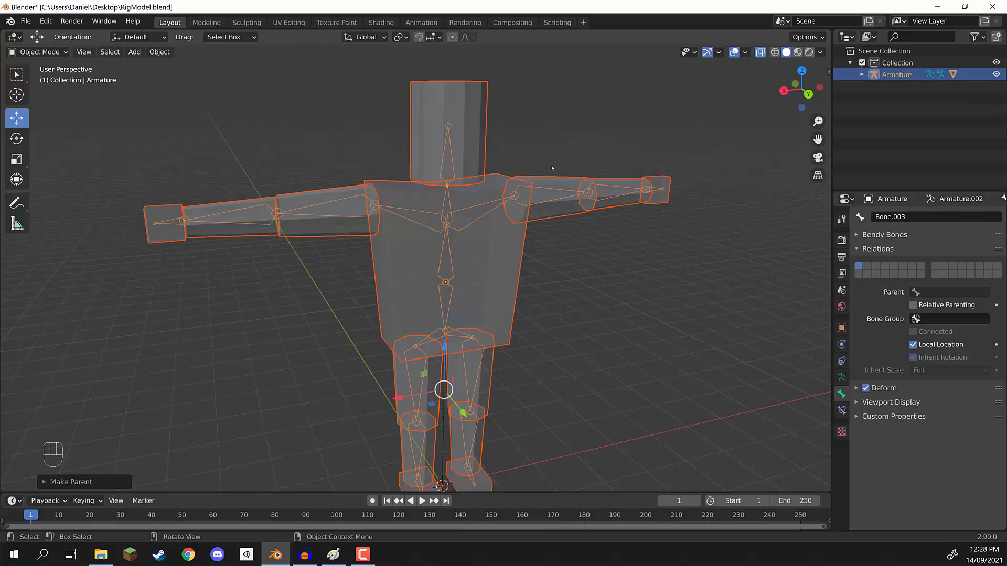
Clear the selection, then select only the Armature and switch it to Pose Mode.
mouse_move(543, 168)
middle_mouse_down()
mouse_move(517, 162)
mouse_move(535, 162)
middle_mouse_up()
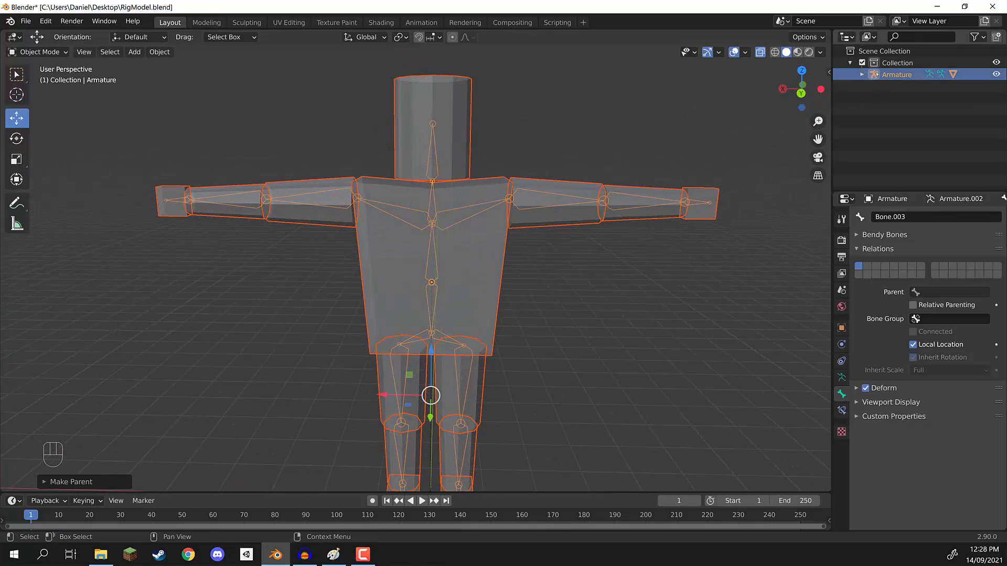
scroll(510, 144, "down", 3)
middle_click_drag(511, 144, 426, 163)
scroll(523, 133, "up", 4)
left_click(526, 126)
scroll(491, 153, "down", 3)
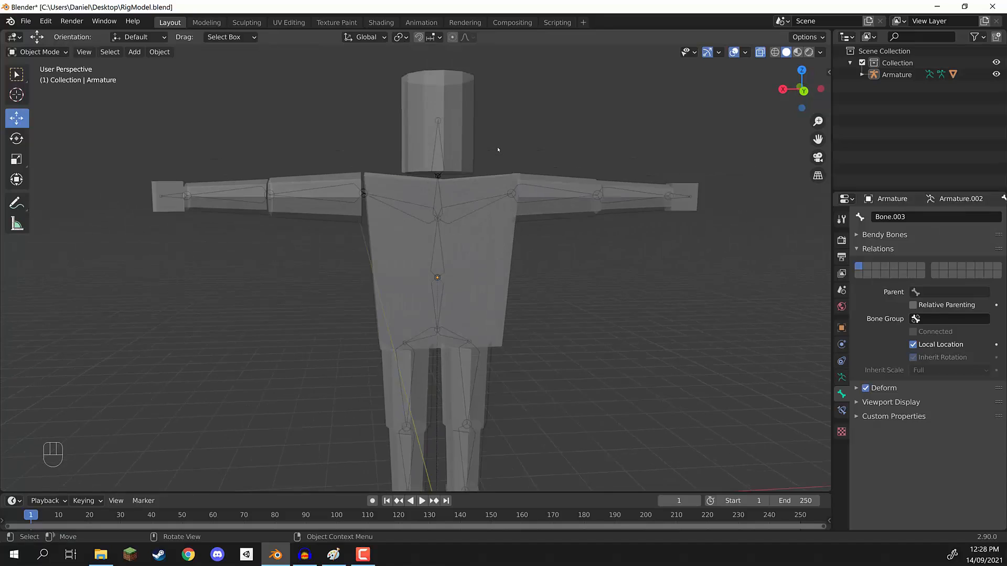
scroll(499, 162, "up", 3)
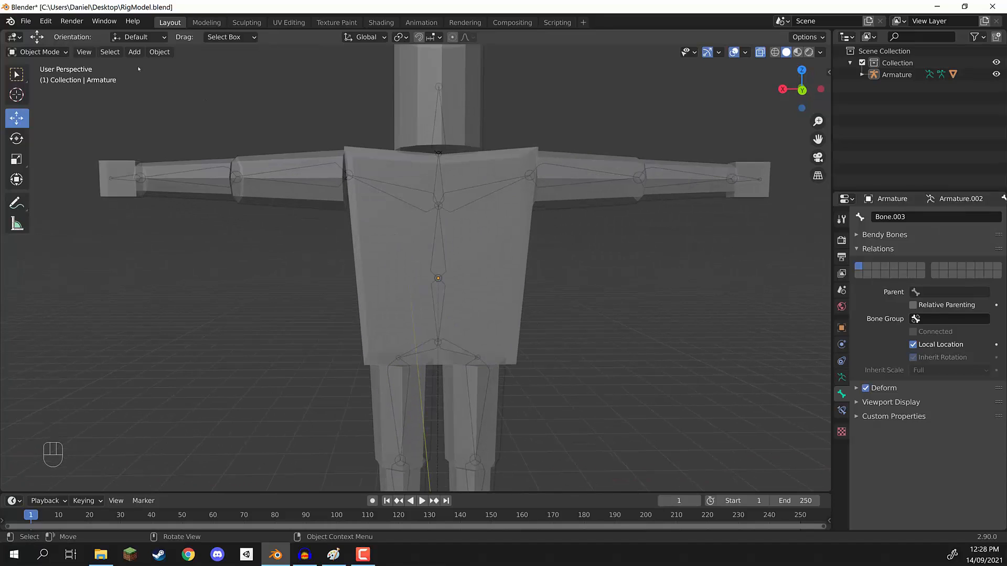
left_click(897, 74)
left_click(46, 52)
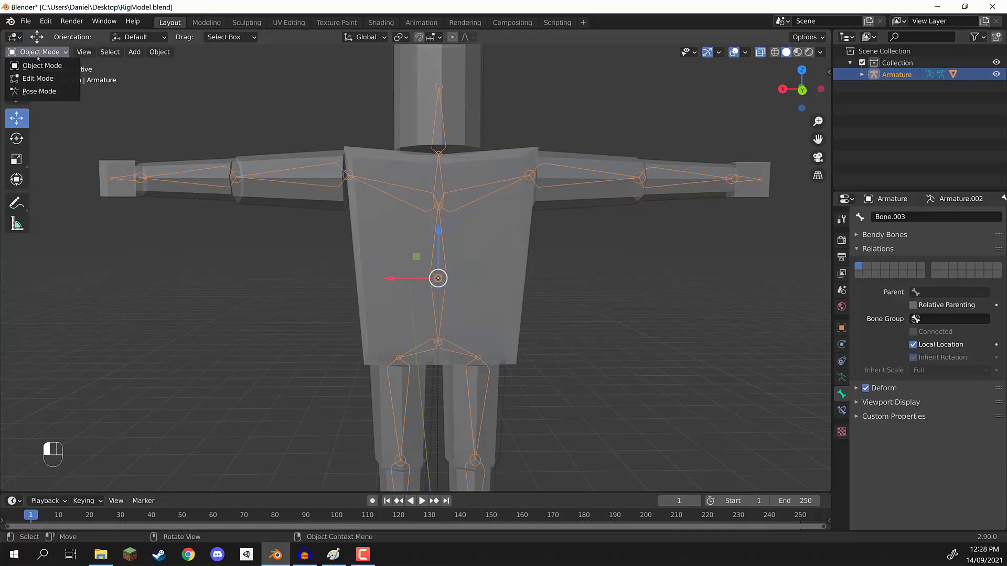
left_click(39, 92)
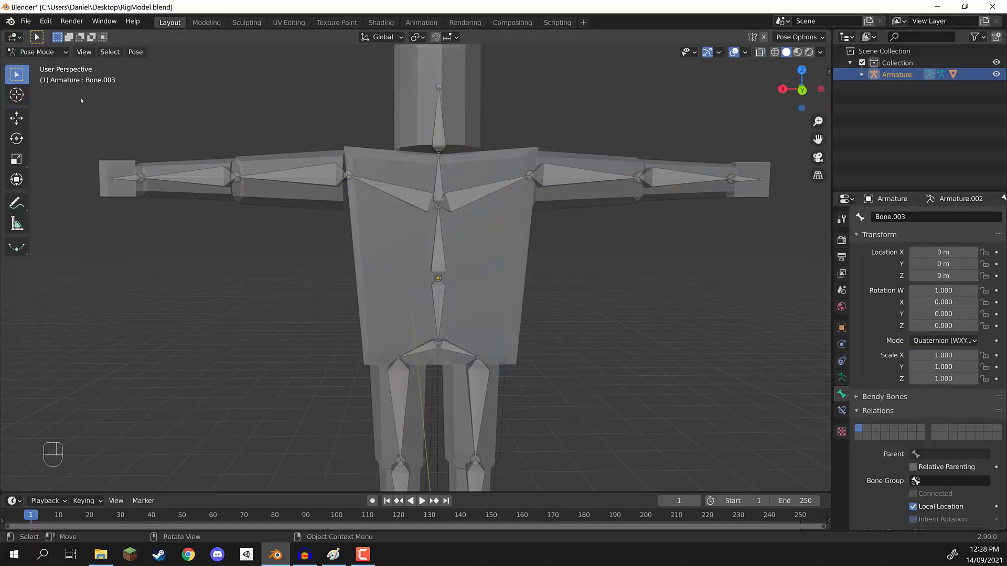
Test-rotate the right arm's upper arm, forearm and hand bones one after another, cancelling each rotation.
scroll(566, 170, "down", 2)
left_click(535, 206)
middle_click_drag(515, 169, 575, 154)
key("r")
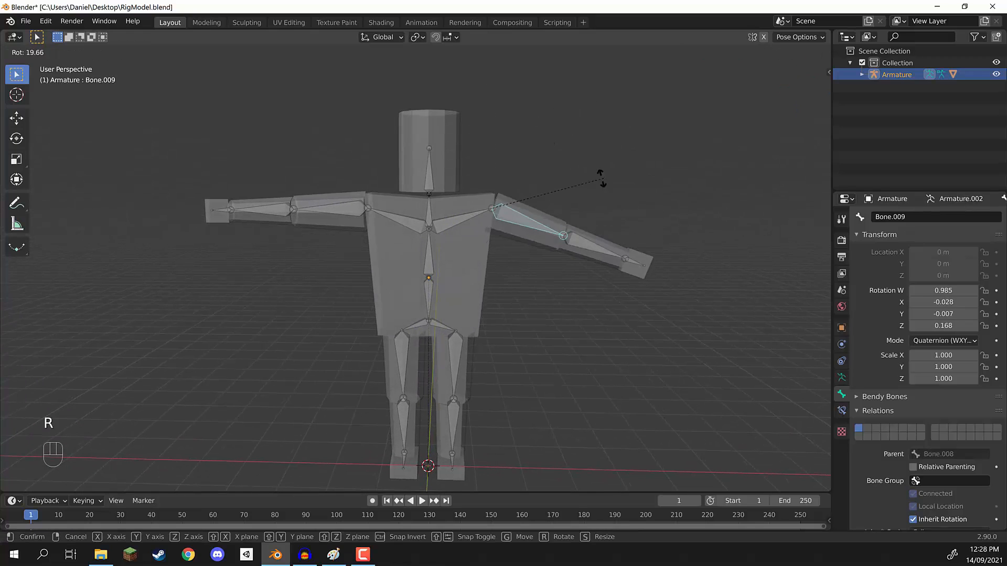
right_click(551, 161)
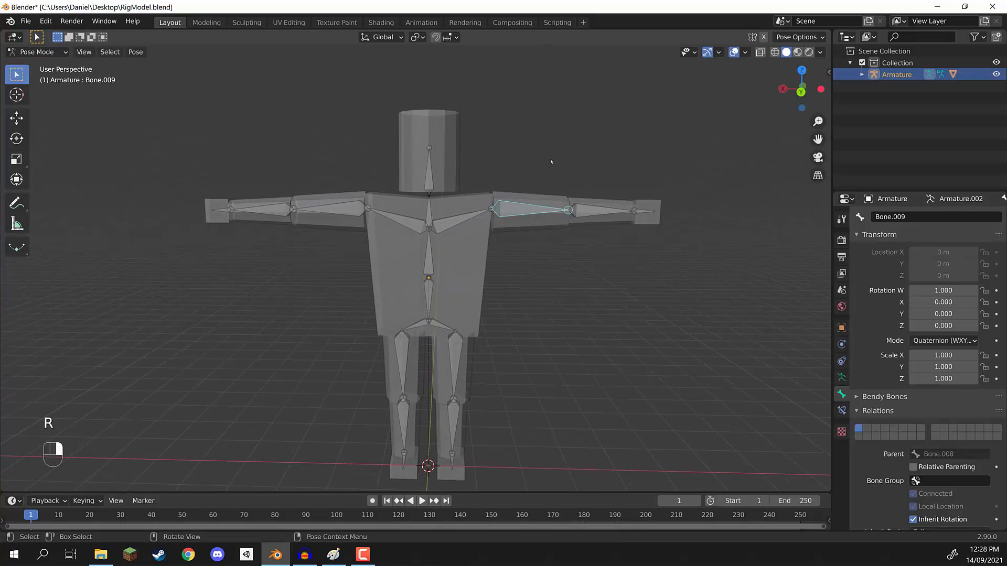
left_click(614, 211)
key("r")
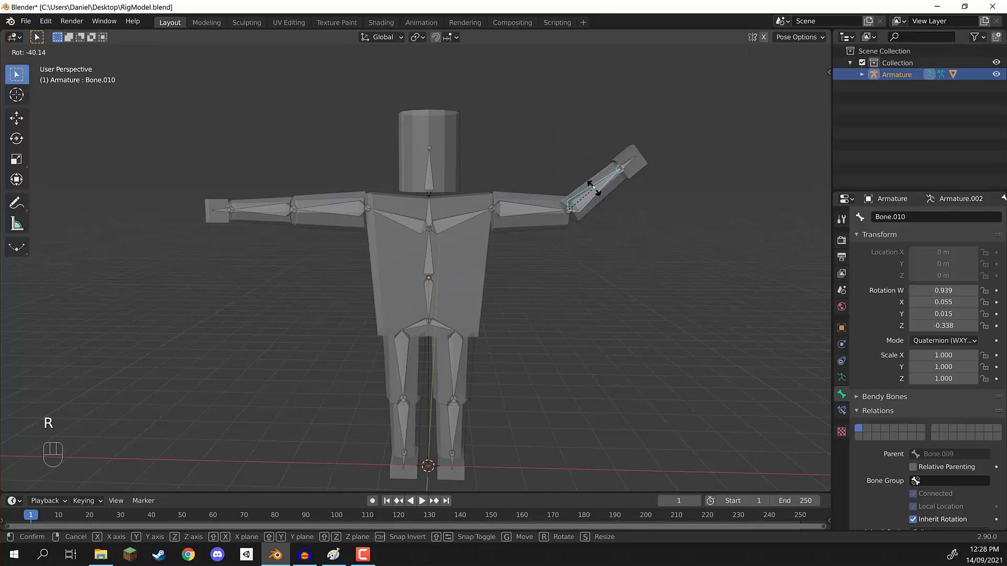
right_click(649, 212)
key("r")
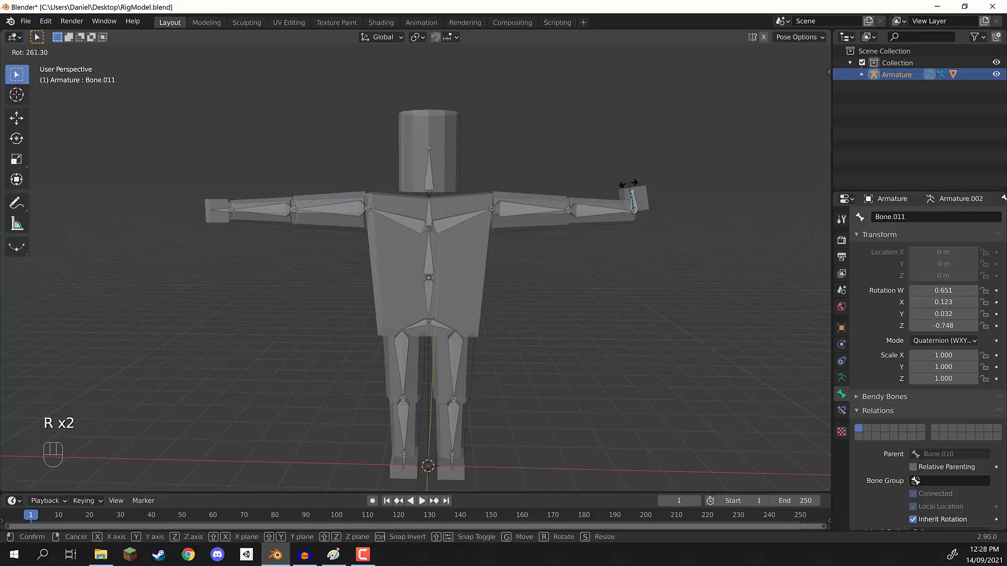
right_click(643, 199)
Test-rotate the upper torso bone to check that head and arms follow, and cancel the rotation.
left_click(429, 254)
key("r")
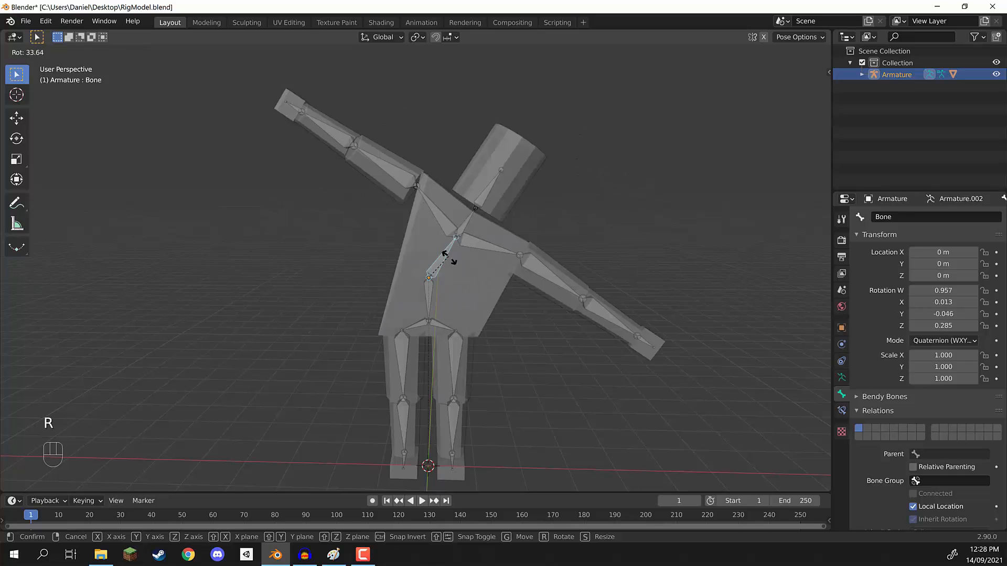
right_click(419, 250)
Test-rotate the right thigh, left shin and left foot bones in turn, cancelling each rotation.
left_click(454, 367)
key("r")
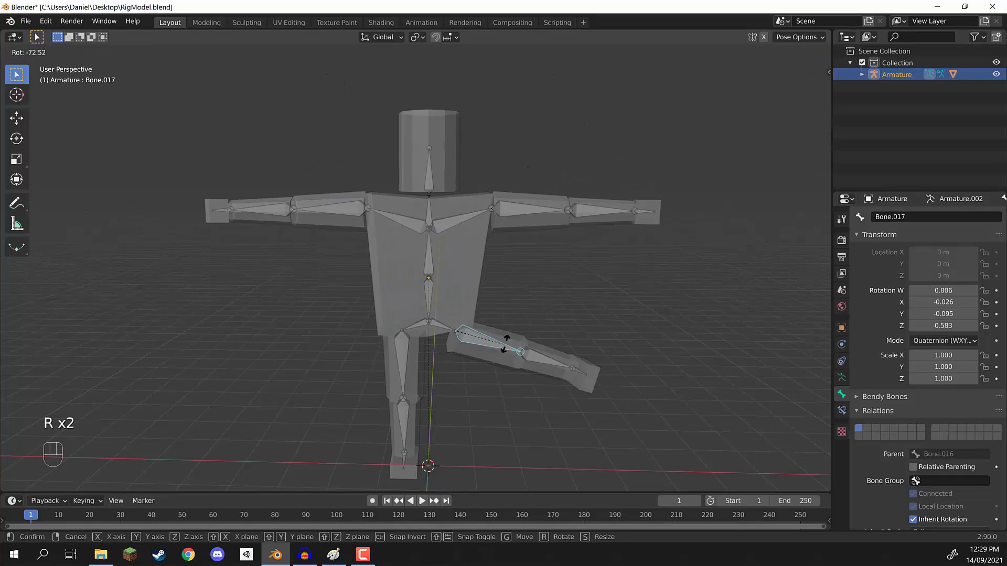
right_click(422, 407)
left_click(406, 417)
key("r")
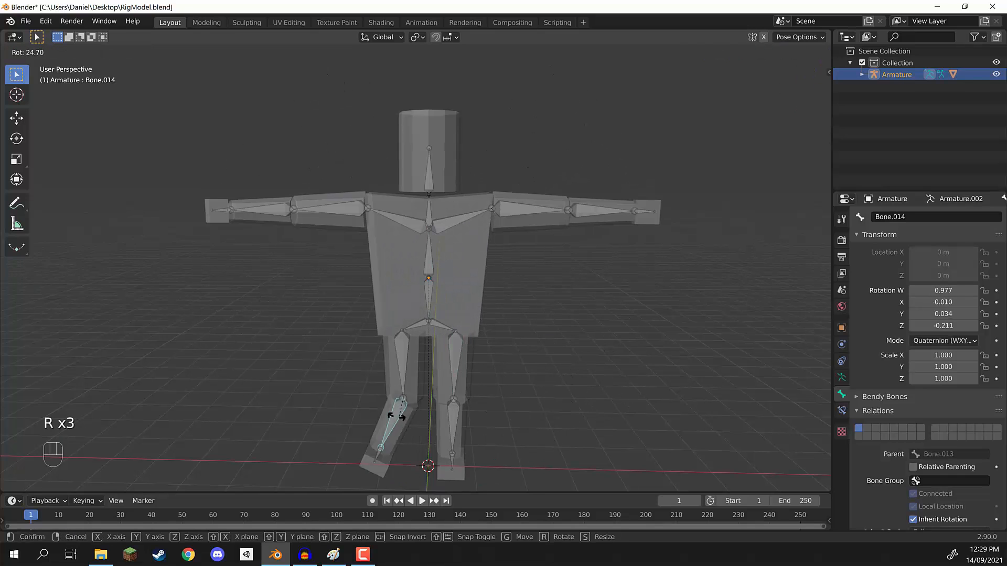
right_click(385, 426)
key("r")
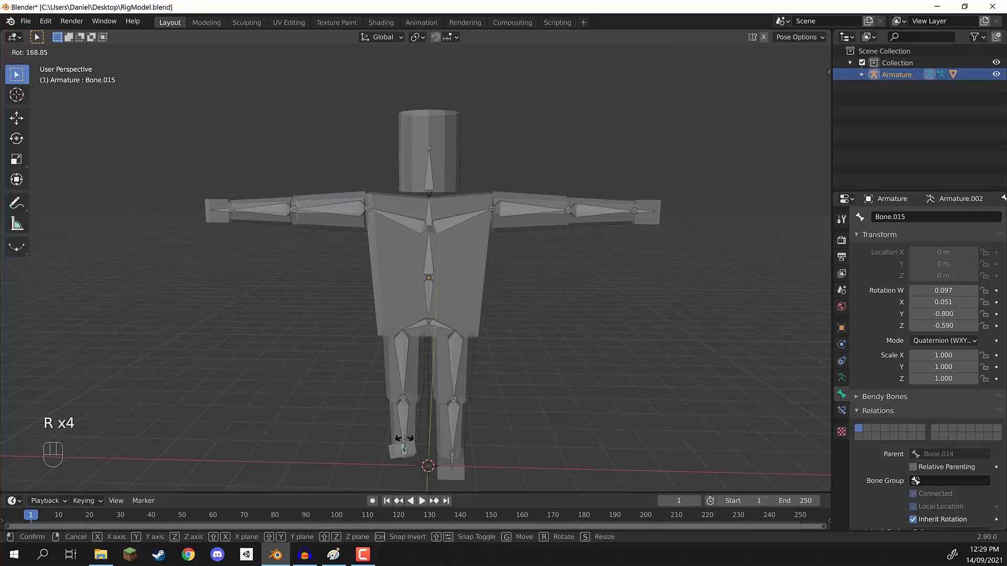
right_click(396, 459)
Test-rotate the left upper arm and left forearm bones, cancelling both rotations.
left_click(311, 209)
key("r")
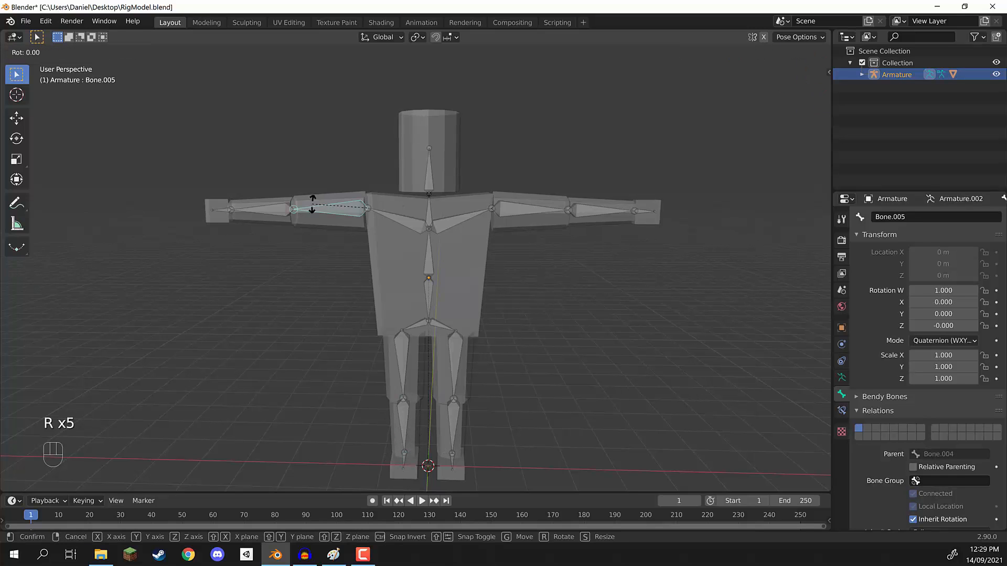
right_click(356, 168)
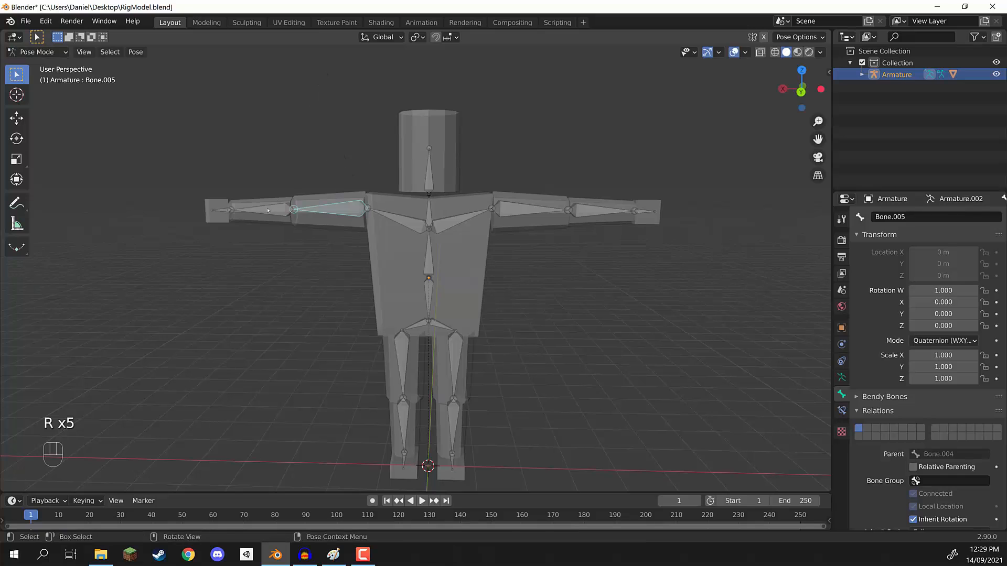
left_click(260, 210)
key("r")
right_click(342, 234)
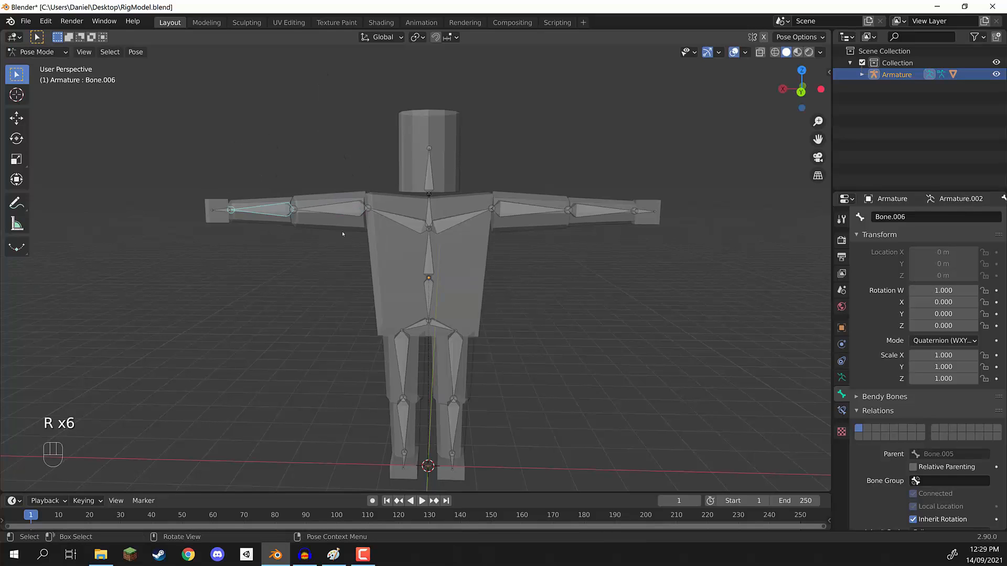
Repeat the test rotations of the right upper arm and right thigh bones, cancelling each one.
left_click(520, 206)
key("r")
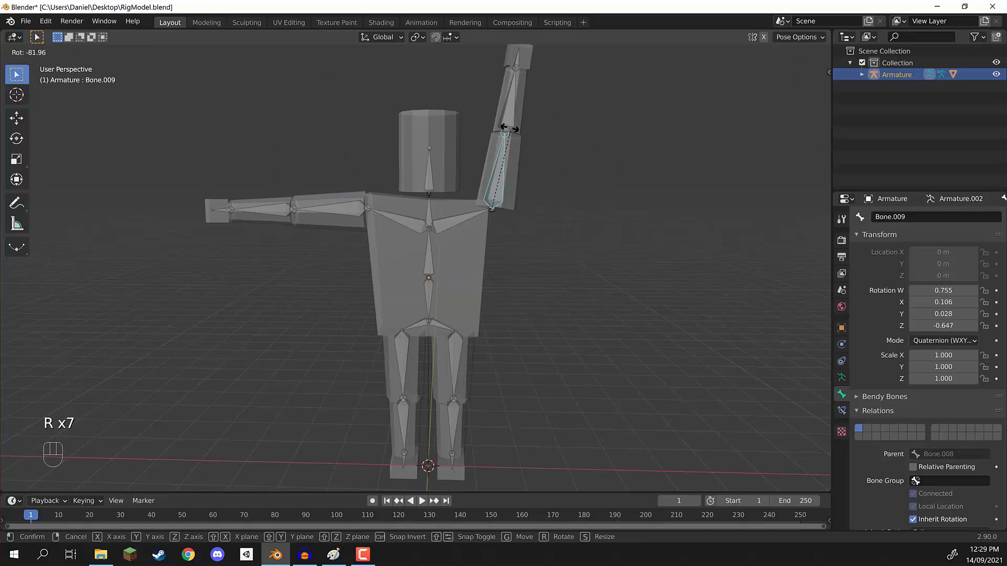
right_click(466, 207)
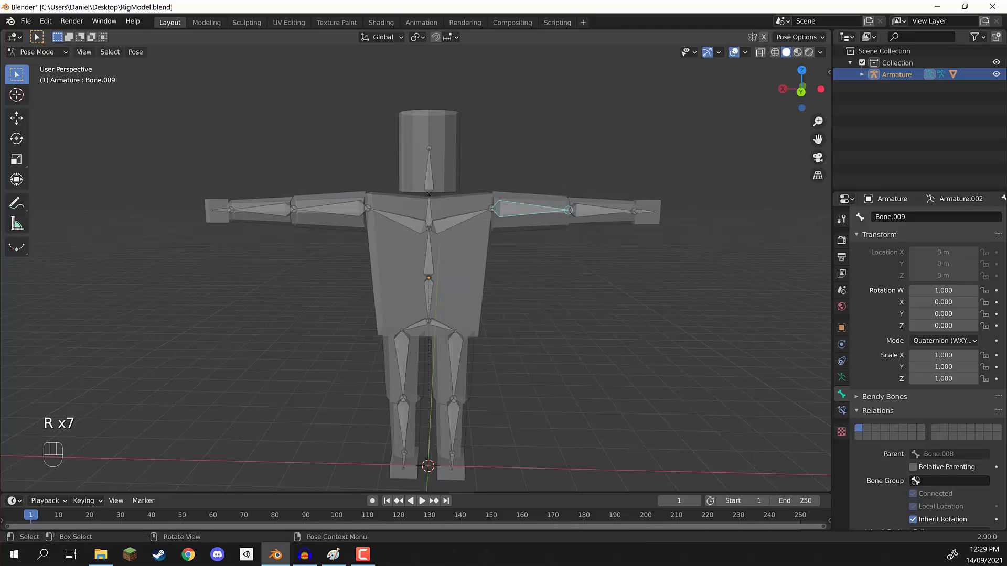
key("r")
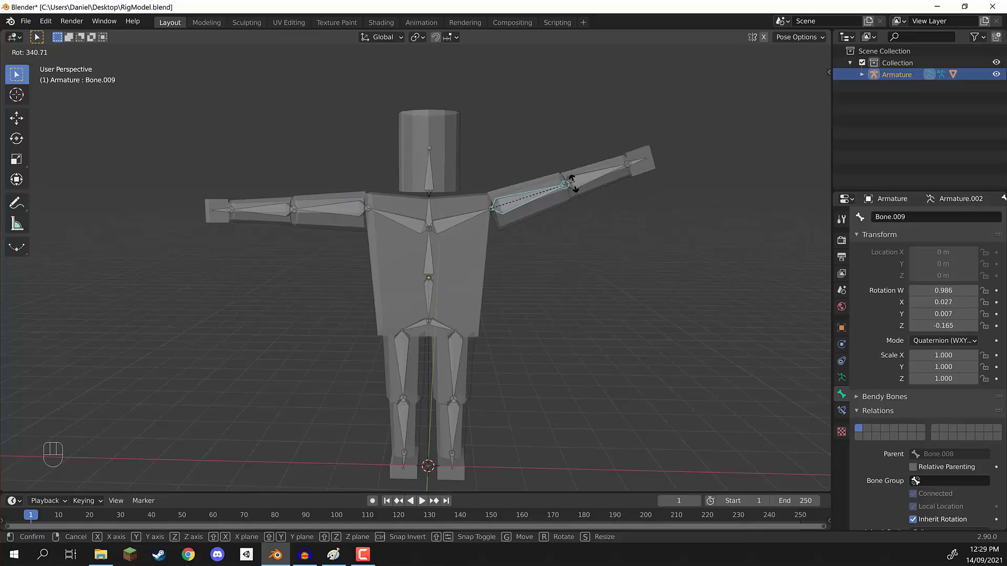
right_click(556, 224)
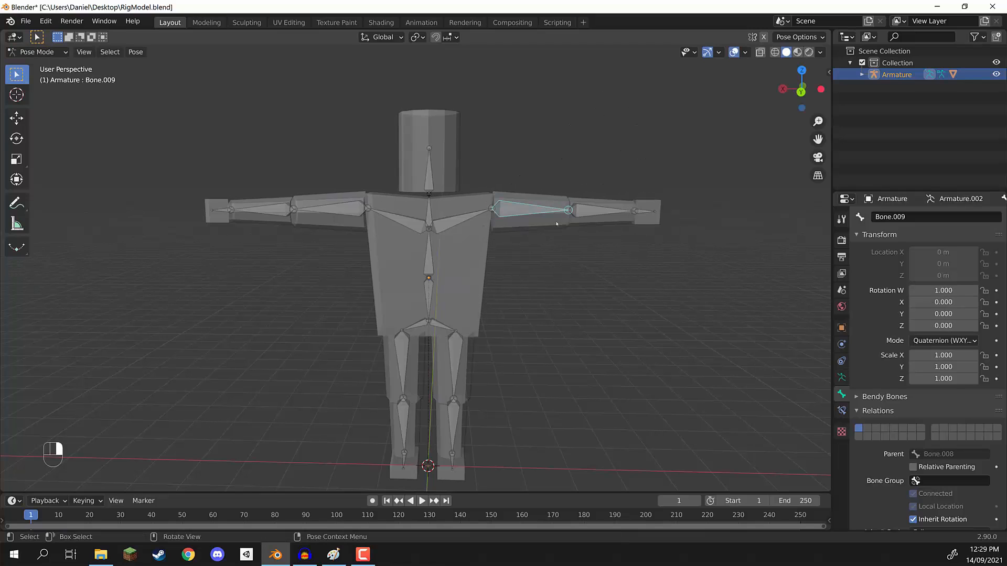
left_click(455, 368)
key("r")
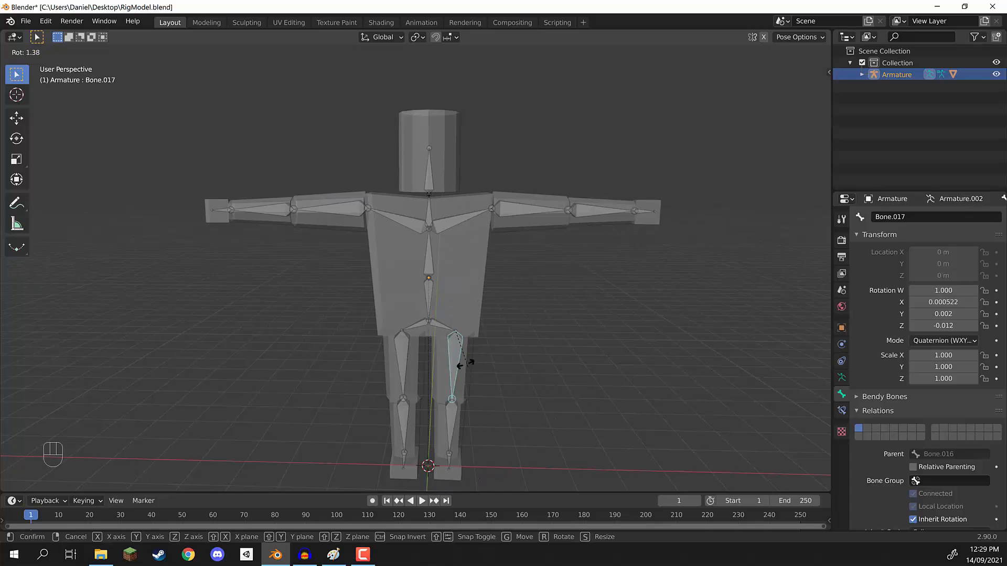
right_click(530, 344)
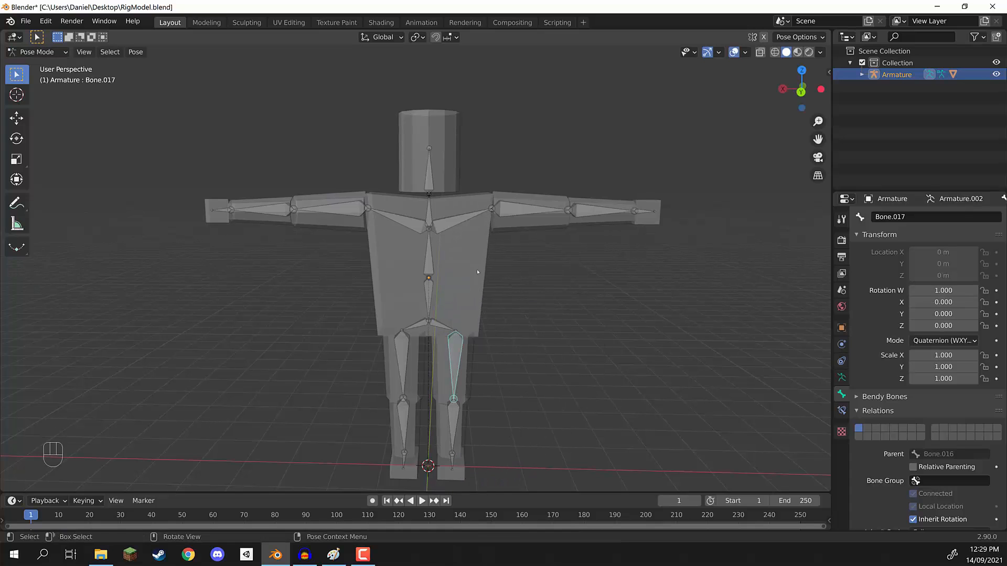
Expand the Armature's pose hierarchy to list the child bones of Bone and Bone.003.
middle_click_drag(477, 271, 320, 225)
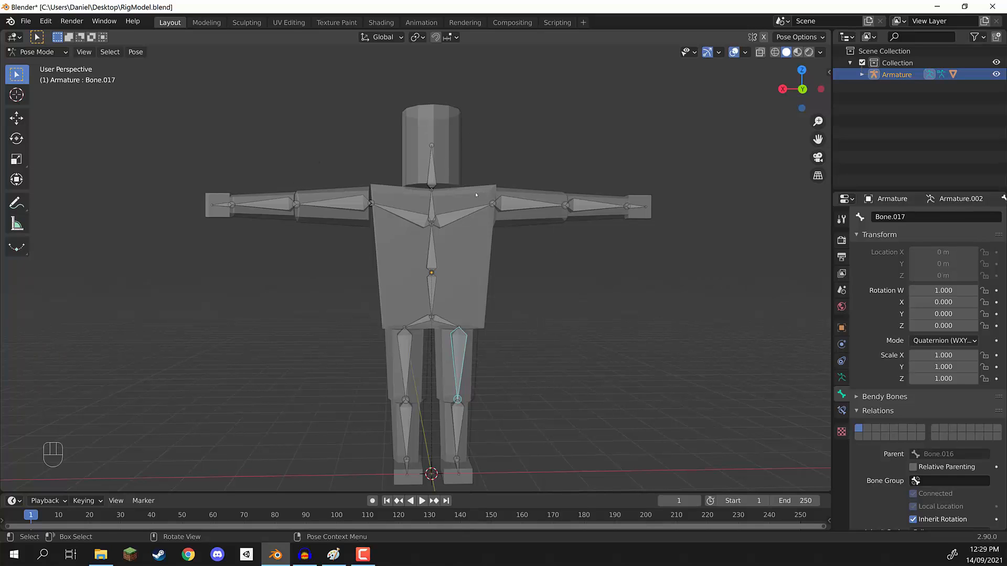
middle_click_drag(476, 194, 504, 168)
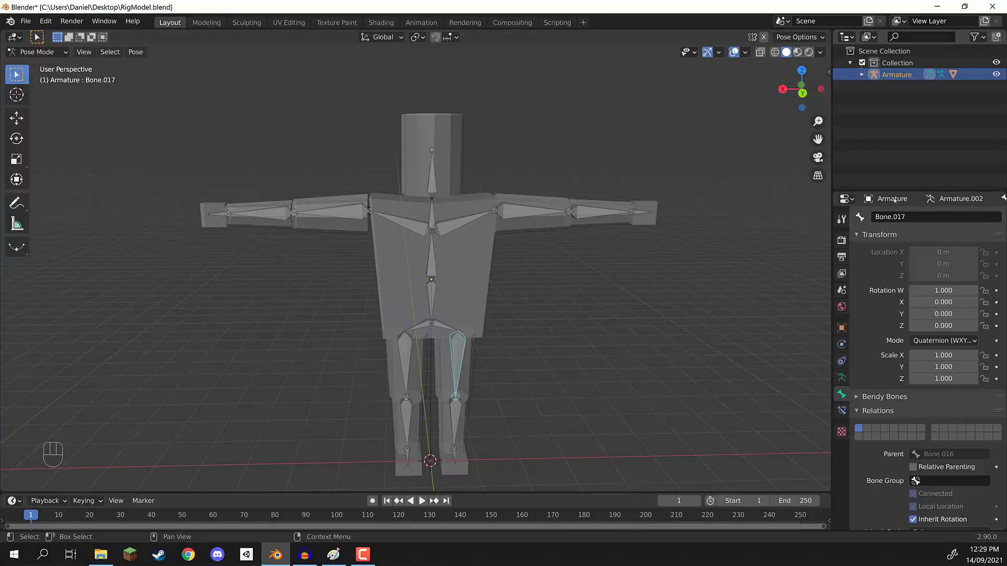
left_click(862, 75)
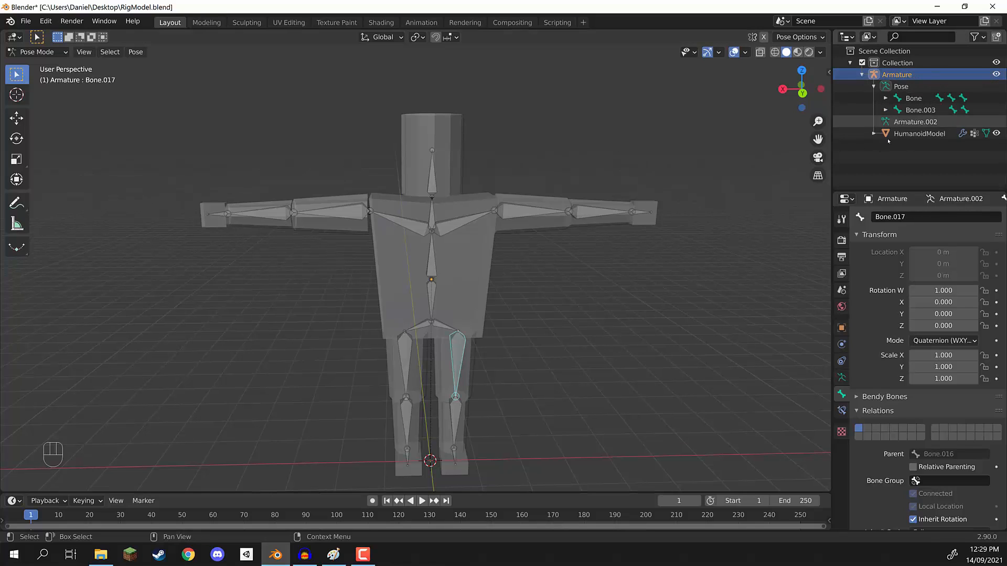
left_click(886, 109)
left_click(885, 98)
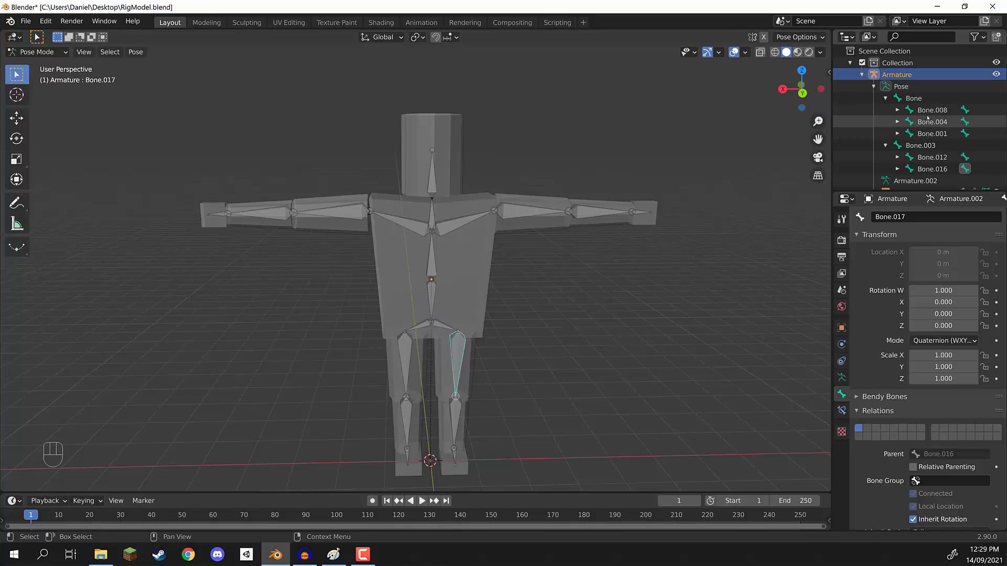
scroll(919, 98, "down", 1)
Select Bone, Bone.003 and Bone.004 from the hierarchy in turn to identify each one in the model.
left_click(915, 88)
left_click(921, 135)
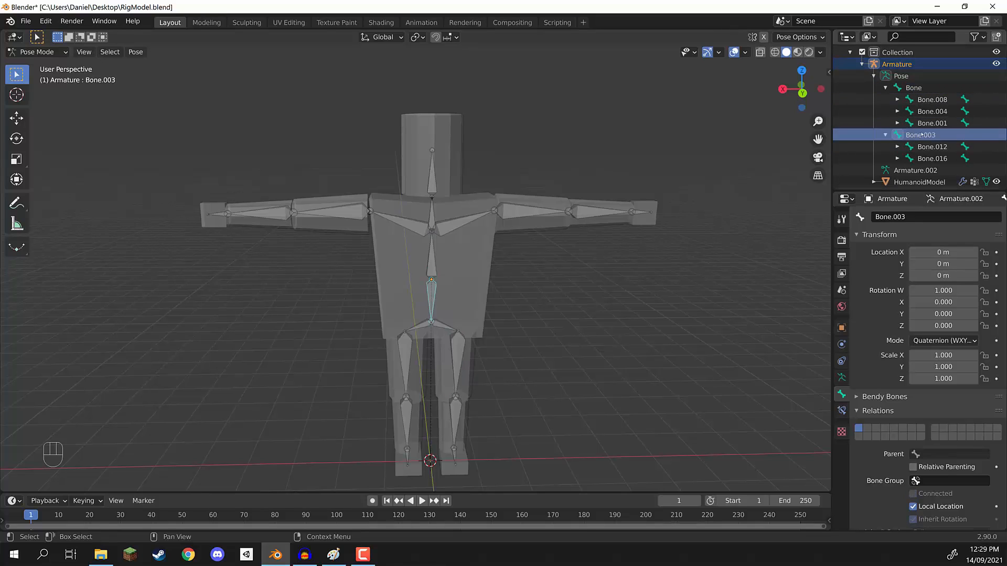
scroll(630, 220, "up", 6)
scroll(630, 220, "down", 4)
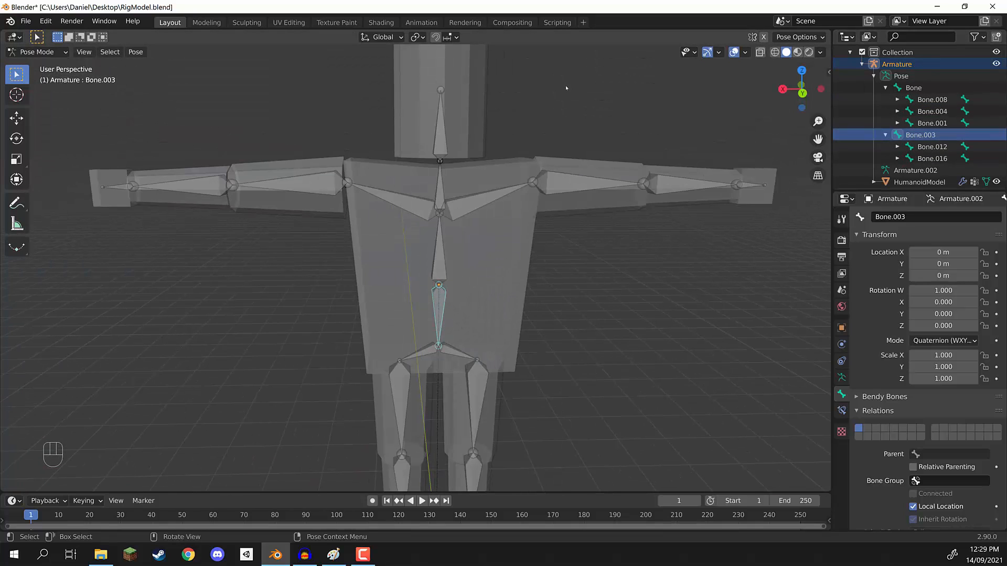
left_click(930, 112)
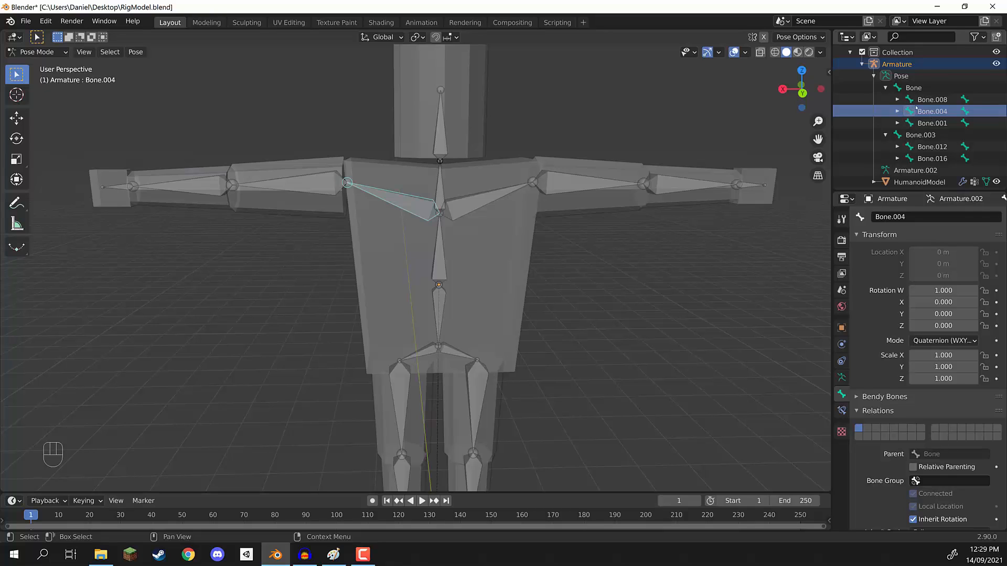
middle_click_drag(523, 215, 516, 198)
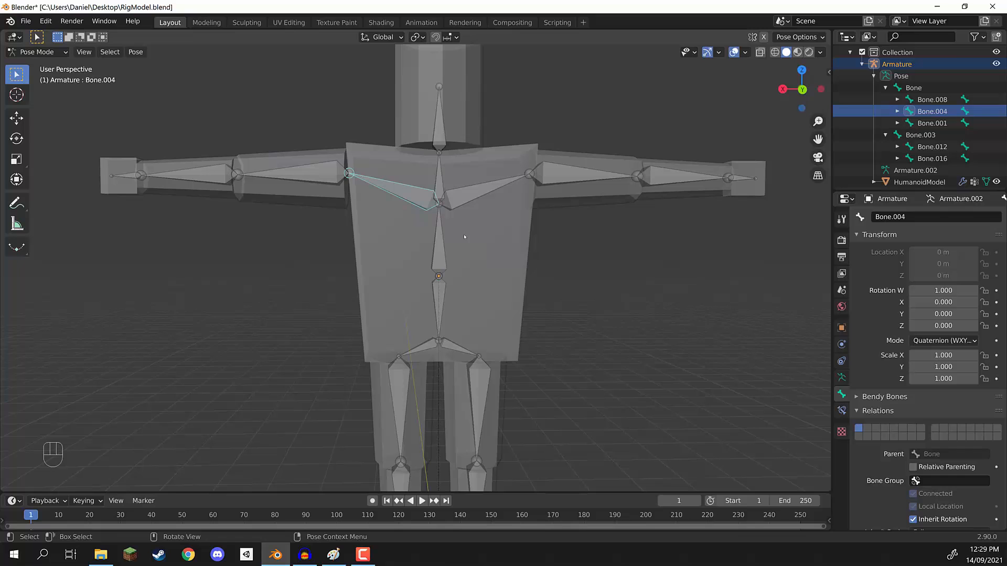
Rename the lower torso bone just above the hip bones to Pelvis.
left_click(437, 252)
middle_click_drag(499, 231, 486, 226)
left_click(432, 288)
middle_click_drag(449, 278, 446, 297)
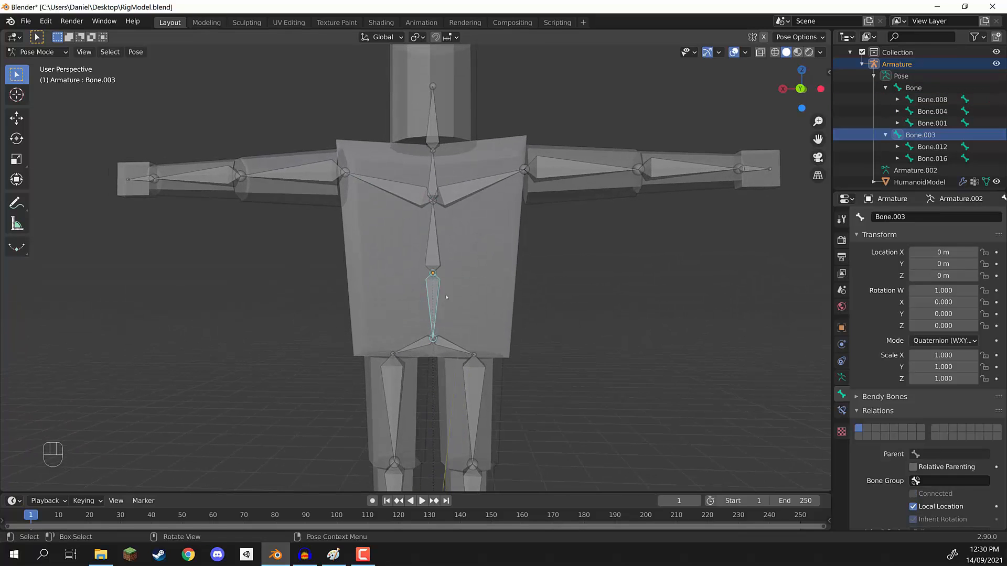
left_click(946, 214)
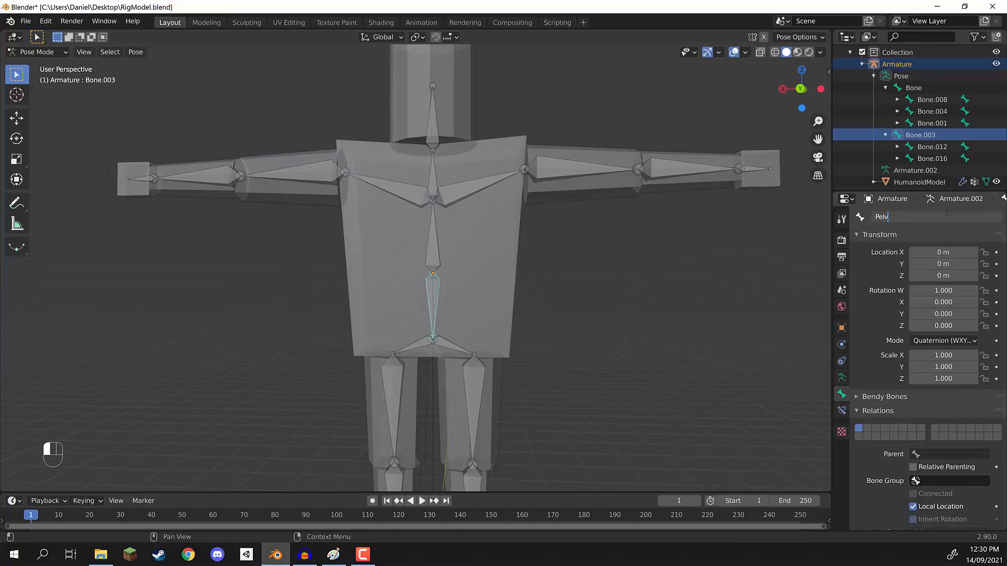
key("BackSpace")
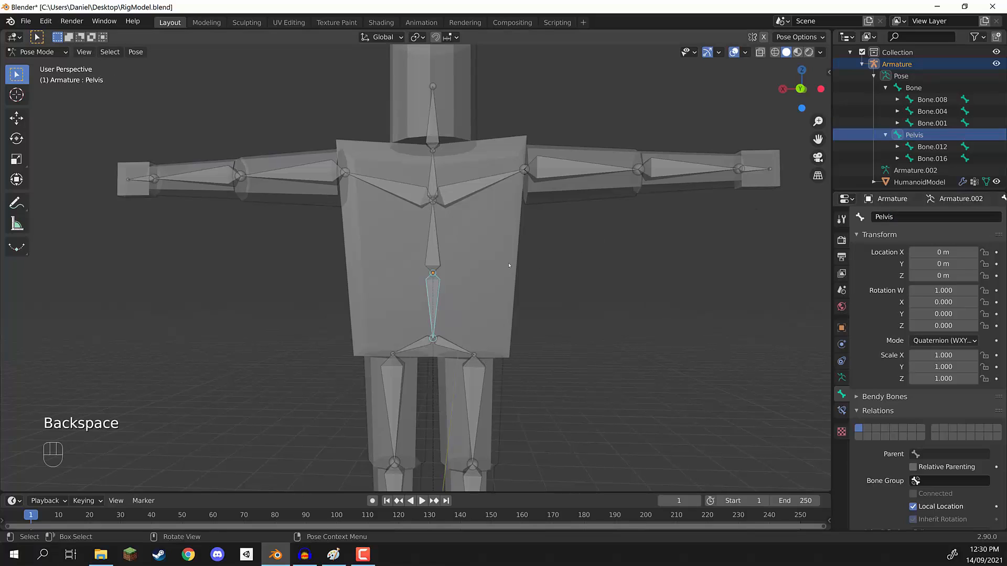
Rename the torso bone directly above the pelvis to Spine.
left_click(431, 246)
left_click(900, 217)
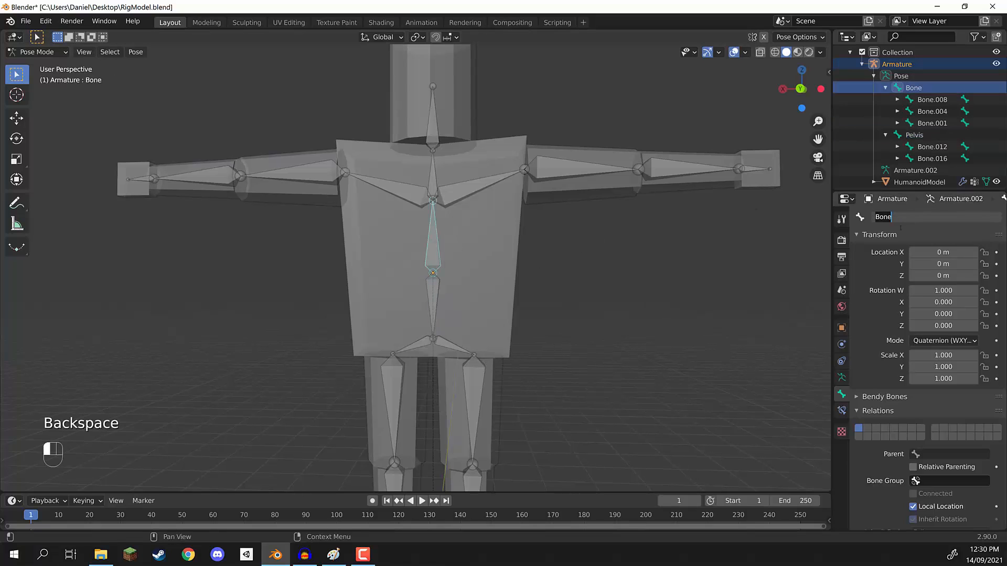
type("Spine")
key("Return")
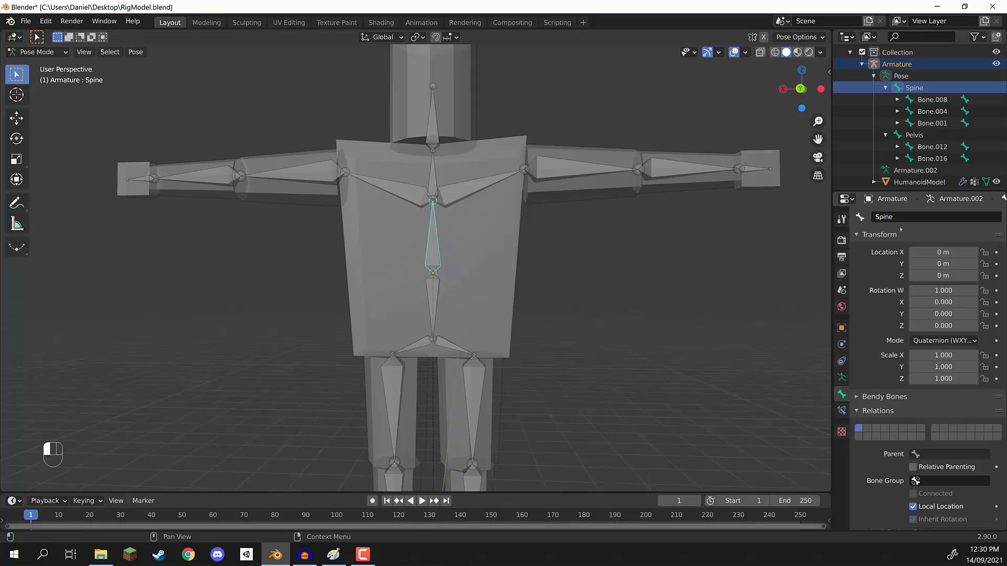
Rename the torso bone directly above the spine to Chest and the head bone above it to Neck.
left_click(432, 176)
left_click(924, 218)
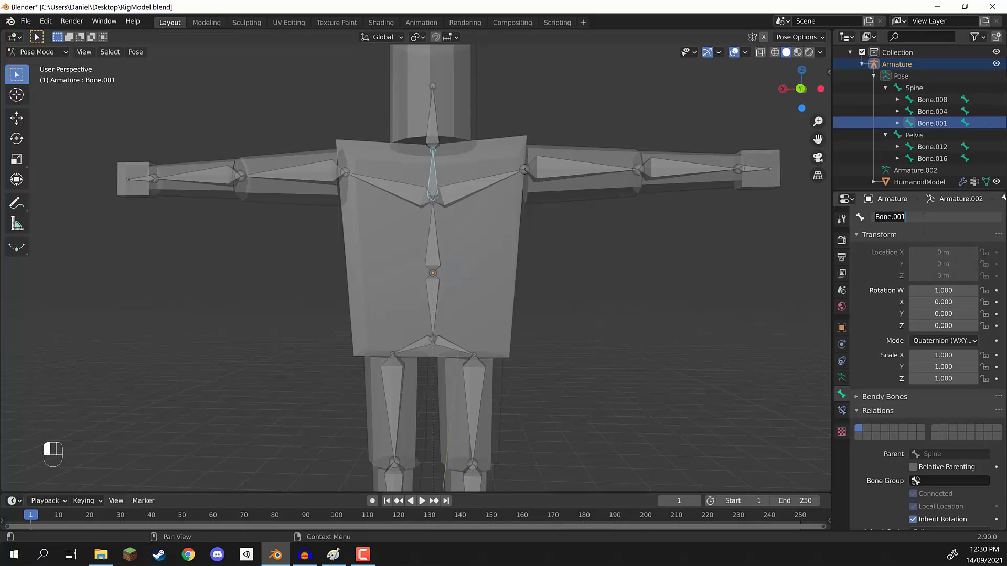
type("Chest")
key("Return")
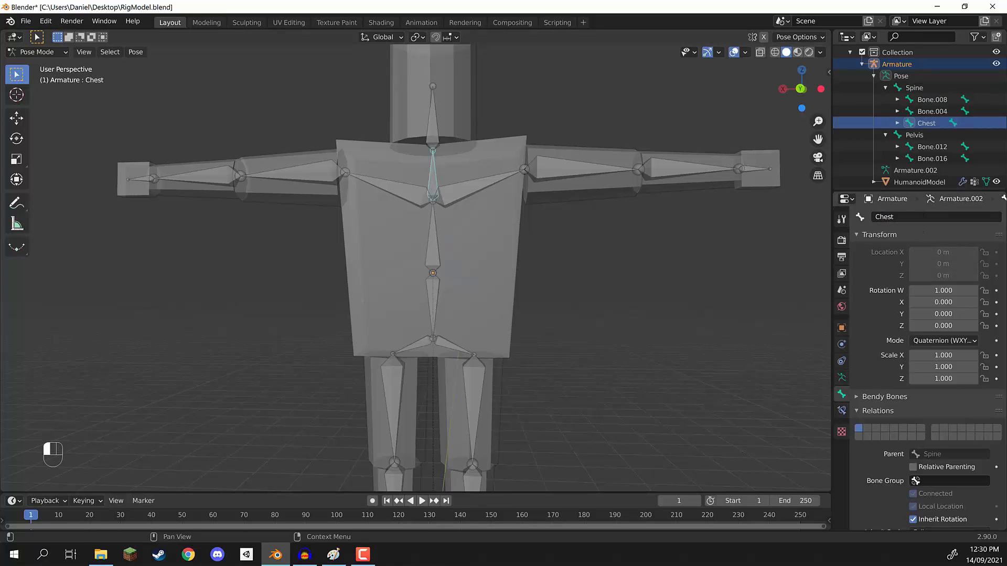
left_click(432, 133)
left_click(920, 217)
type("Neck")
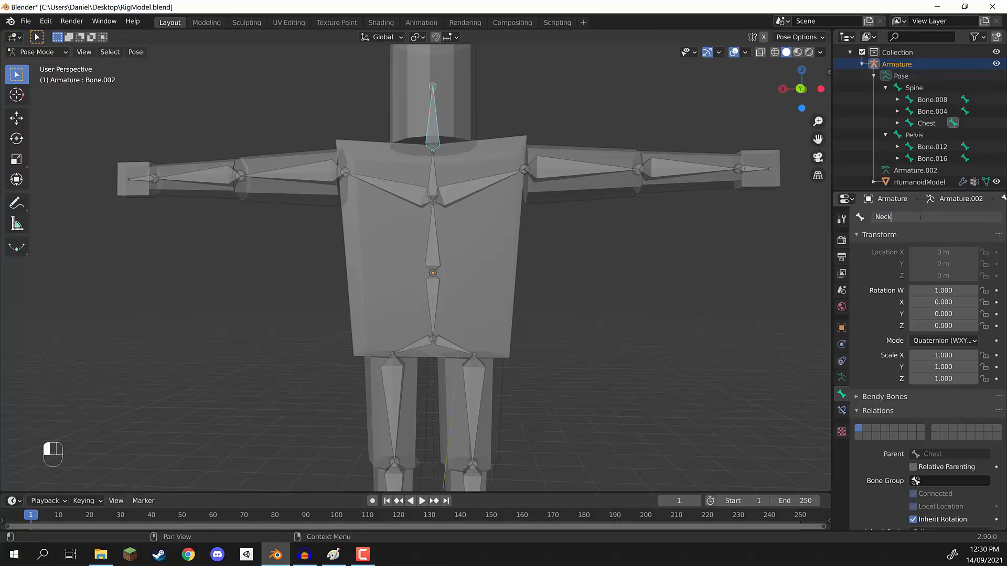
key("Return")
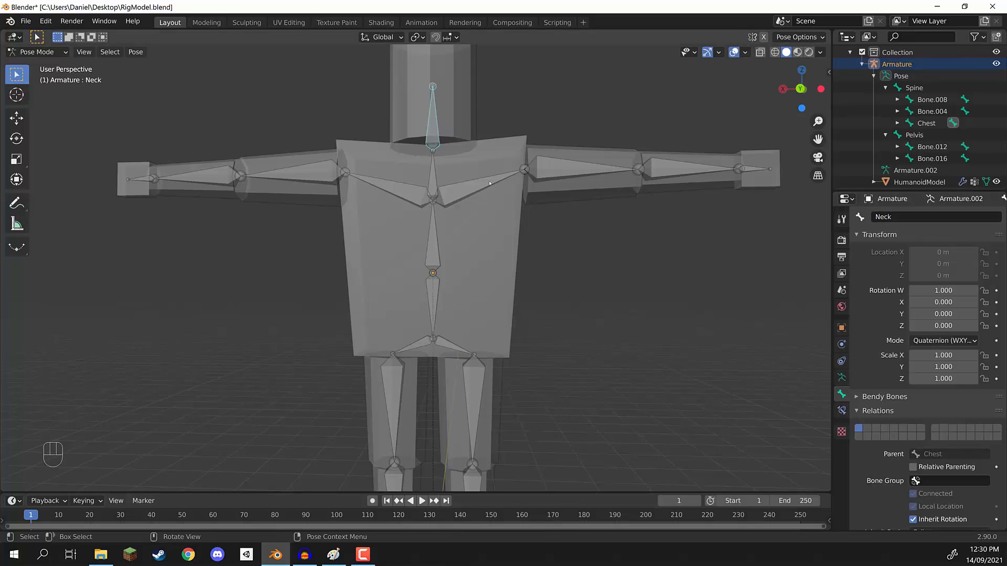
Rename the first bone inside the arm mesh on the model's right (+X) side to Shoulder_R.
left_click(566, 173)
middle_click_drag(552, 186, 442, 177)
left_click(395, 183)
middle_click_drag(552, 144, 463, 87)
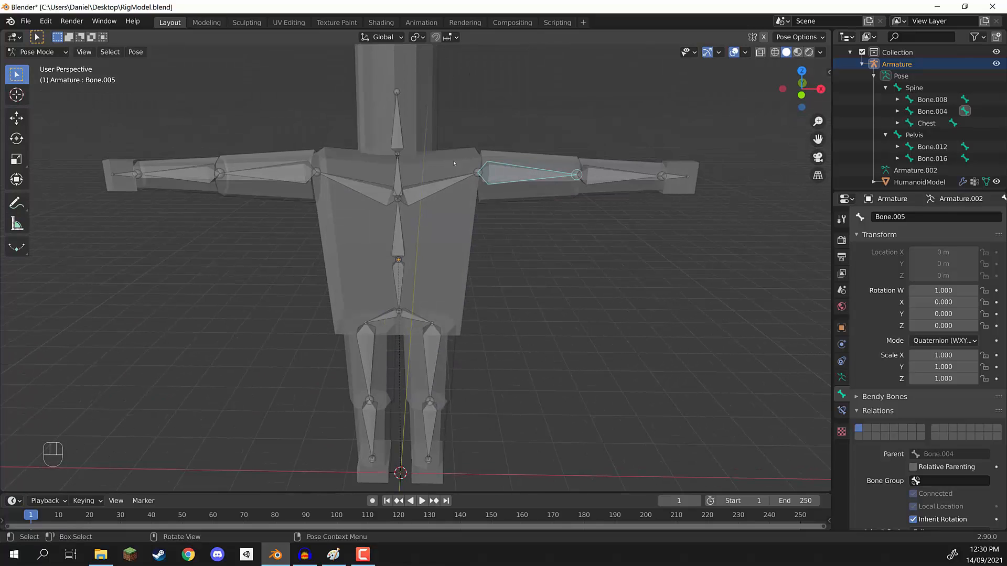
middle_click_drag(481, 133, 273, 186)
left_click(921, 219)
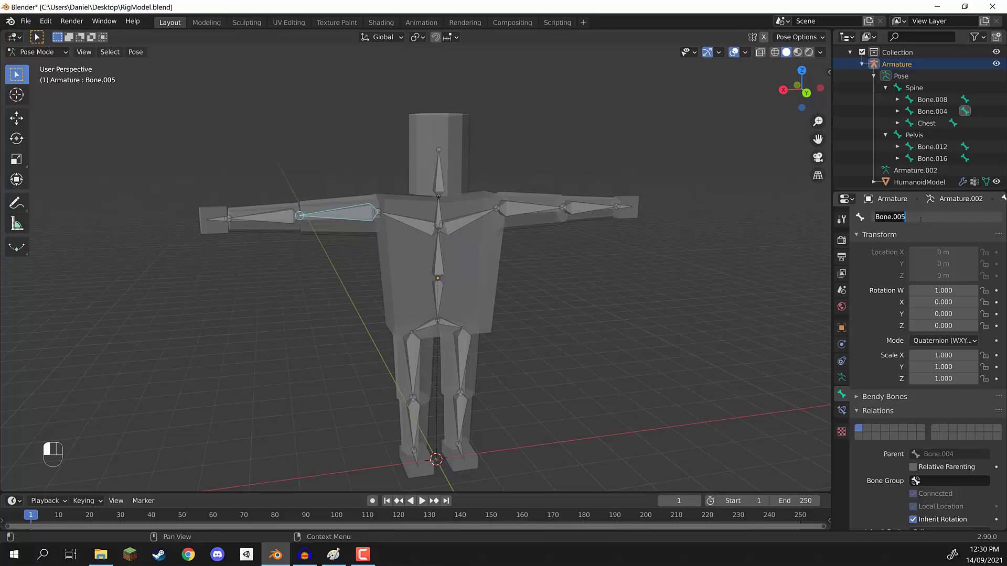
type("Shoulder_R")
key("Return")
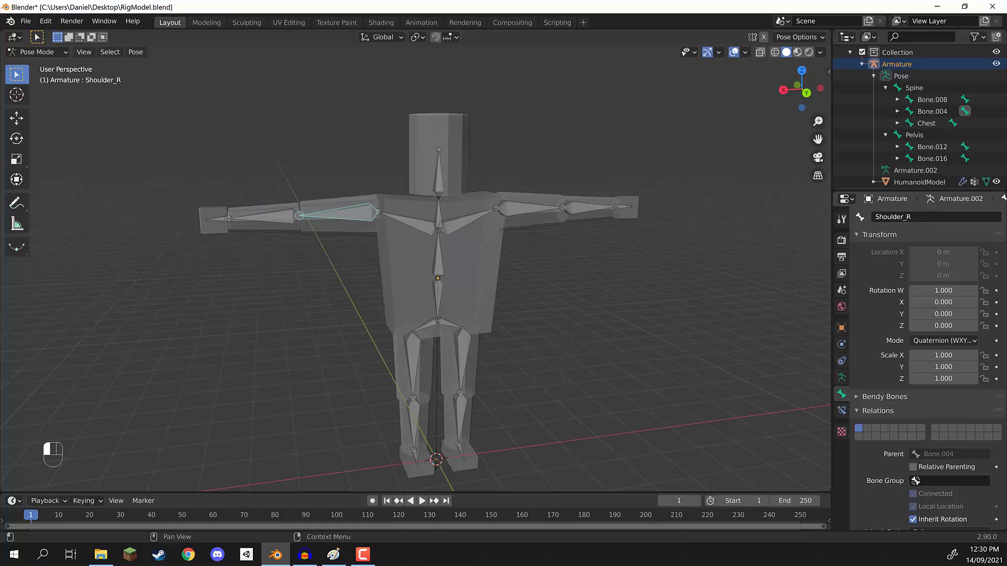
Rename the forearm bone of the model's right arm to Elbow_R.
left_click(273, 212)
left_click(921, 216)
type("Elbow")
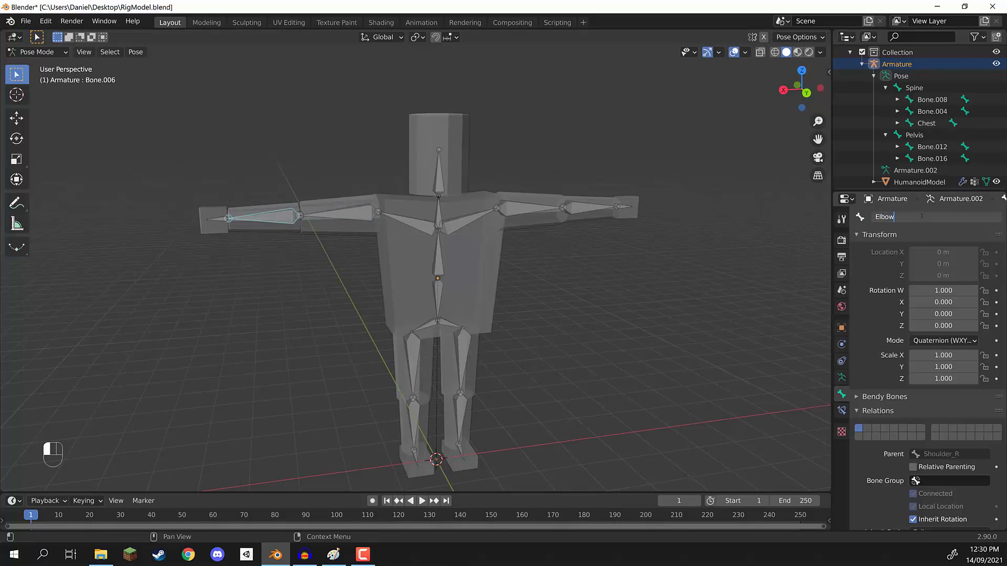
key("shift")
type("lbow_R")
key("Return")
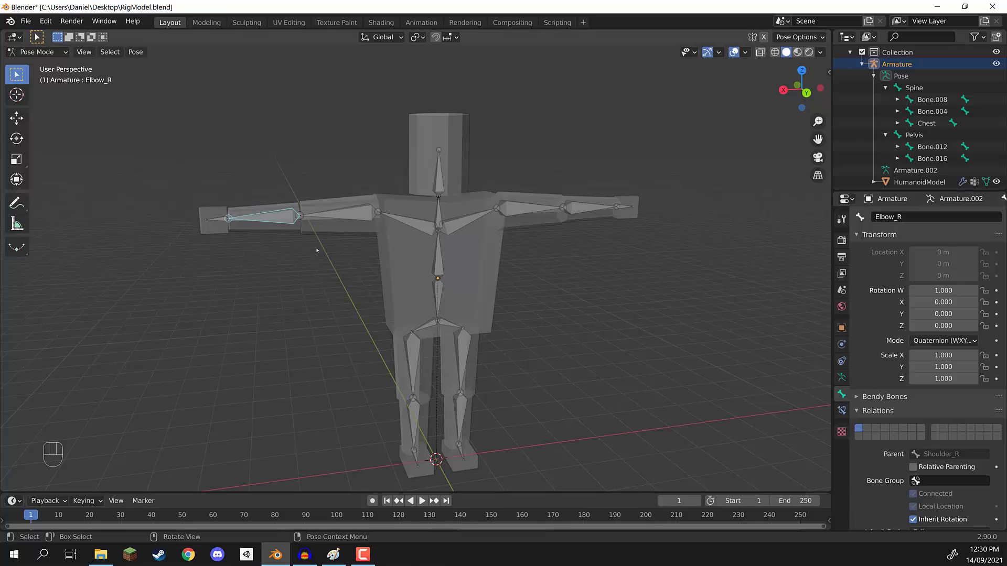
Rename the hand bone of the model's right arm to Wrist_R.
left_click(218, 221)
left_click(920, 218)
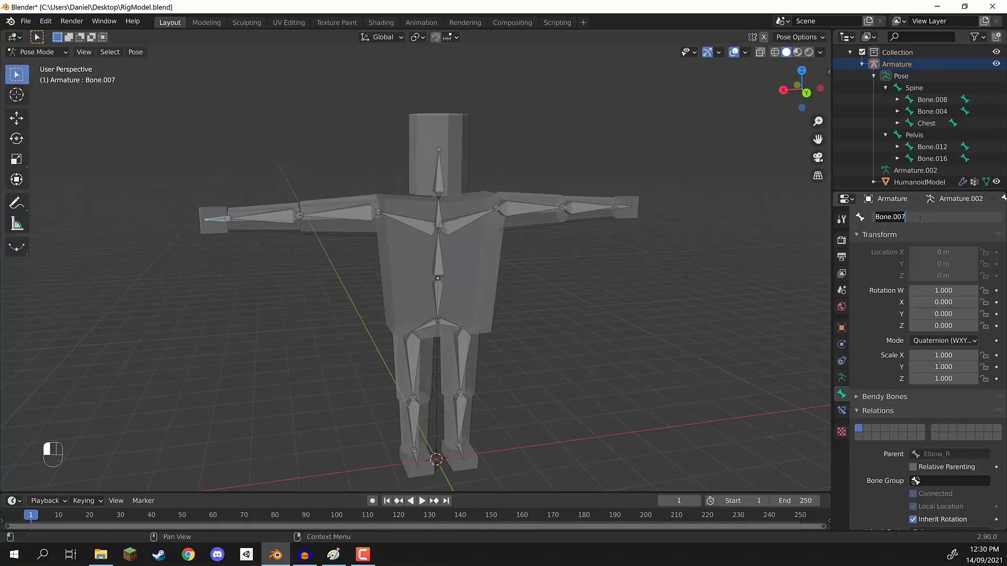
type("Wrist_R")
key("Return")
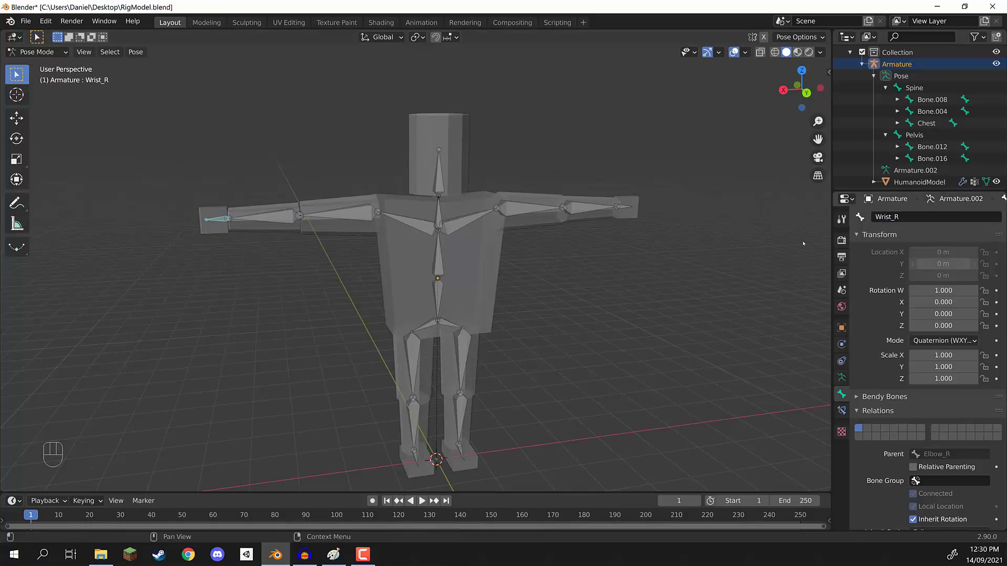
Rename the first bone inside the arm mesh on the model's left side to Shoulder_L.
scroll(555, 182, "up", 3)
middle_click_drag(555, 182, 572, 184)
left_click(582, 187)
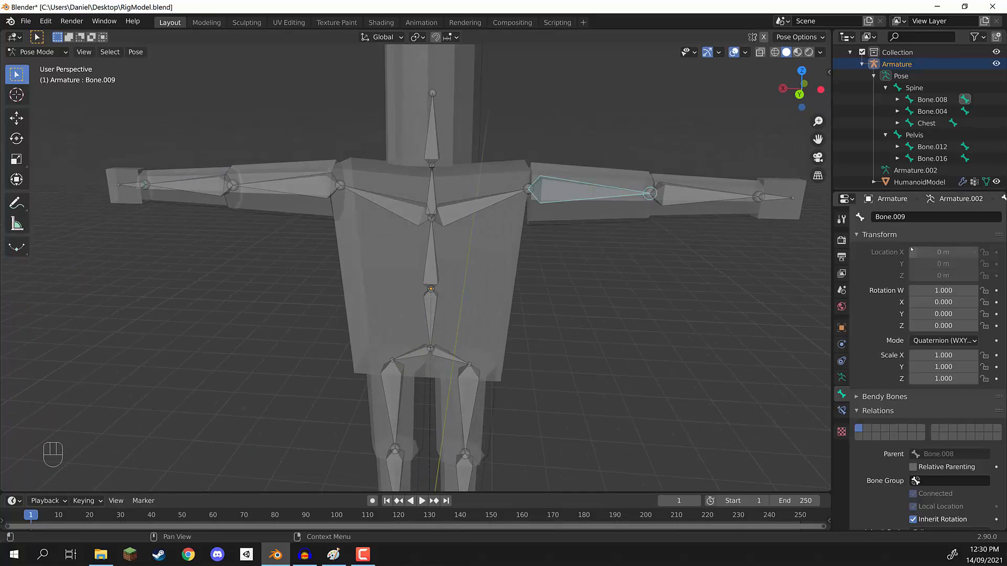
left_click(920, 217)
type("Shoulder_L")
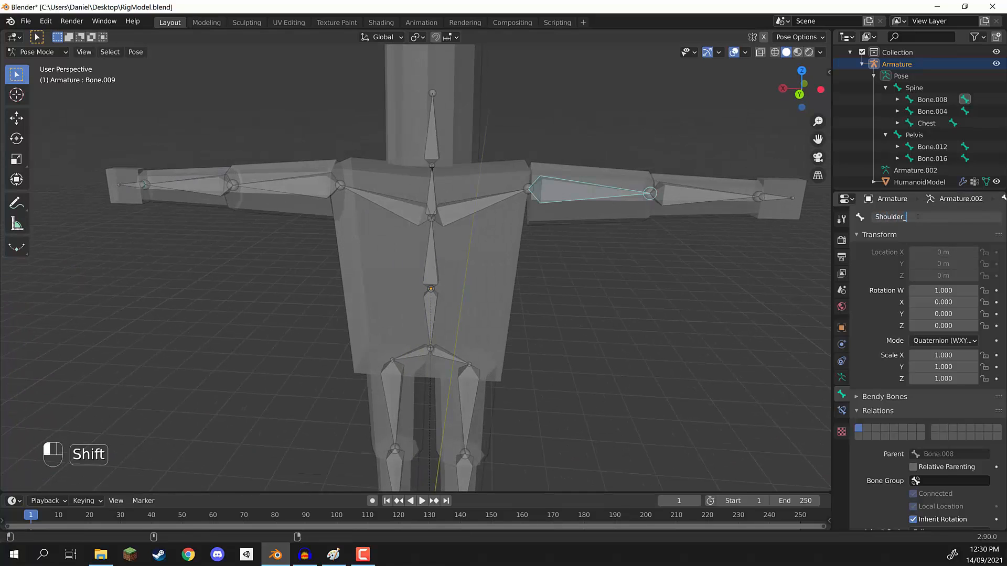
key("Return")
Rename the forearm bone of the model's left arm to Elbow_L.
left_click(703, 195)
left_click(920, 217)
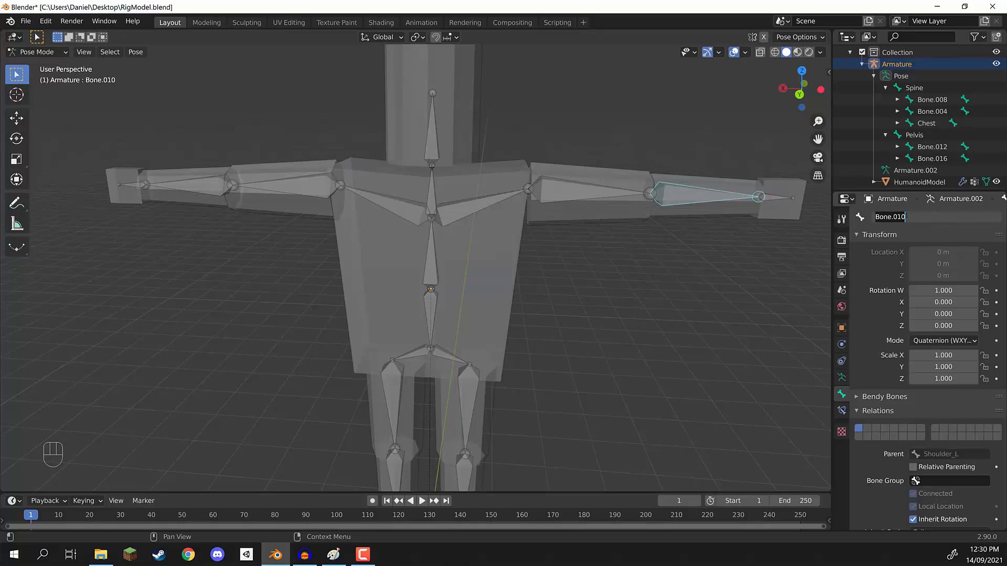
type("Elbow_L")
key("Return")
left_click(777, 197)
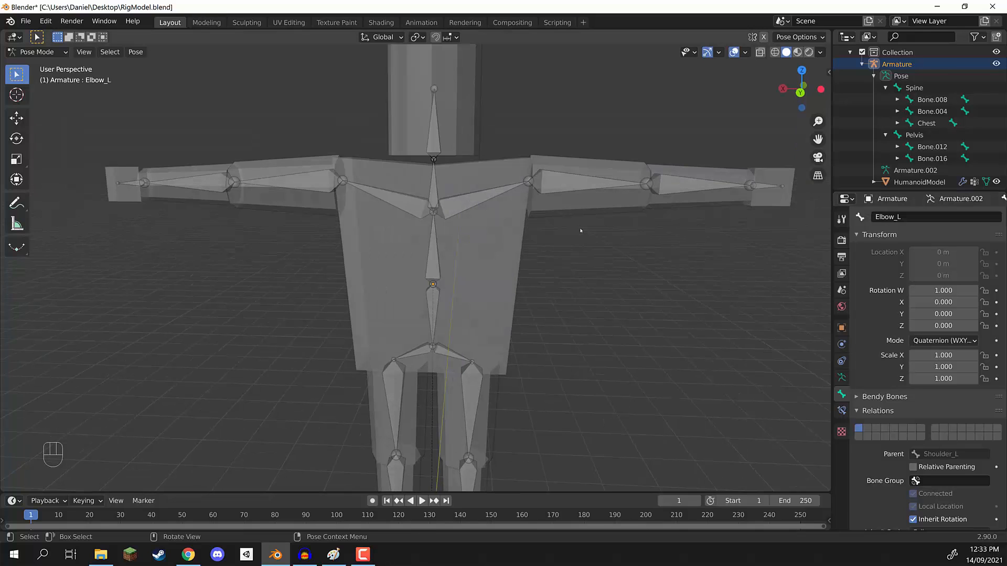
Rename the bone linking the top of the spine to the left arm to UpperArm_L.
left_click(481, 202)
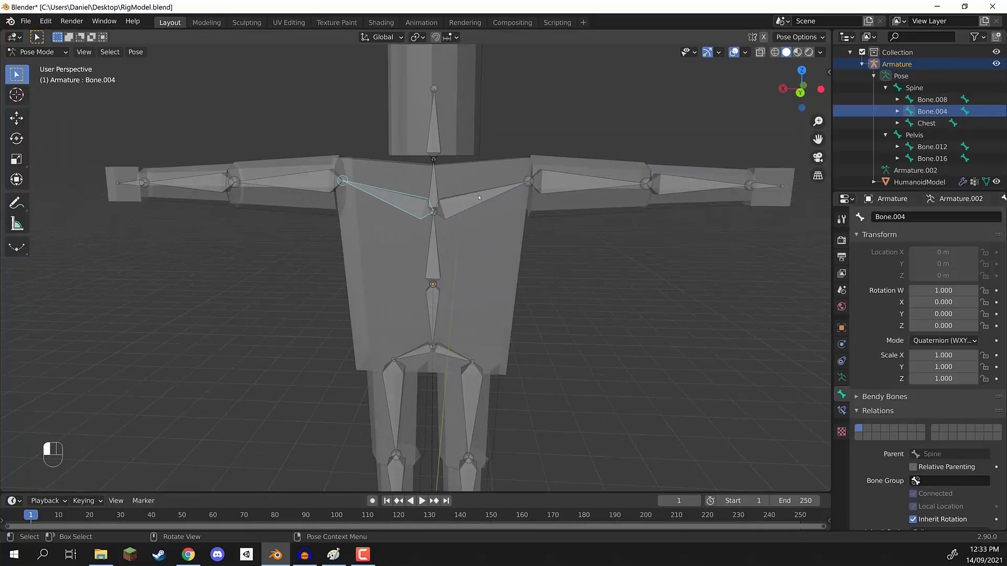
left_click(903, 217)
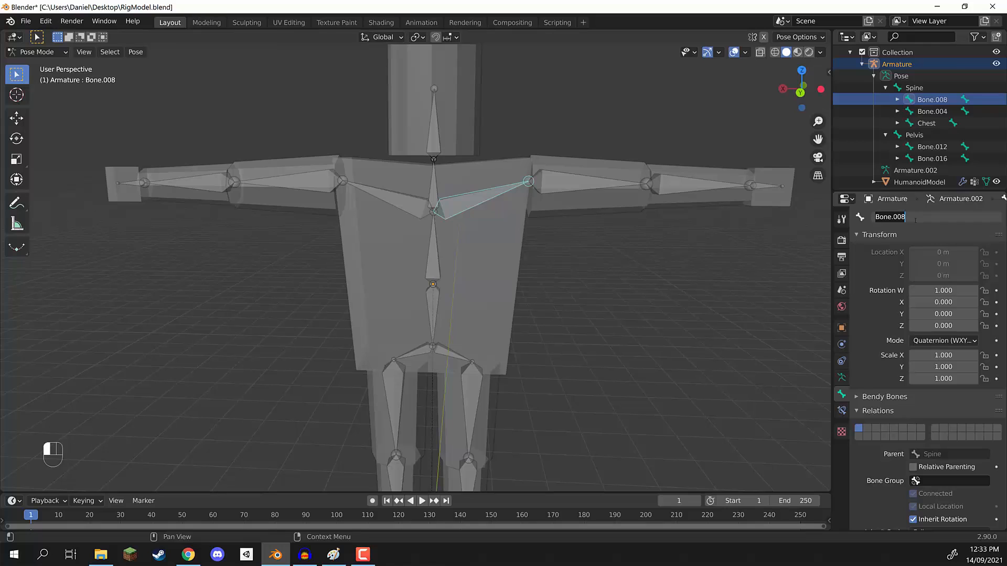
type("UpperArm_L")
key("Return")
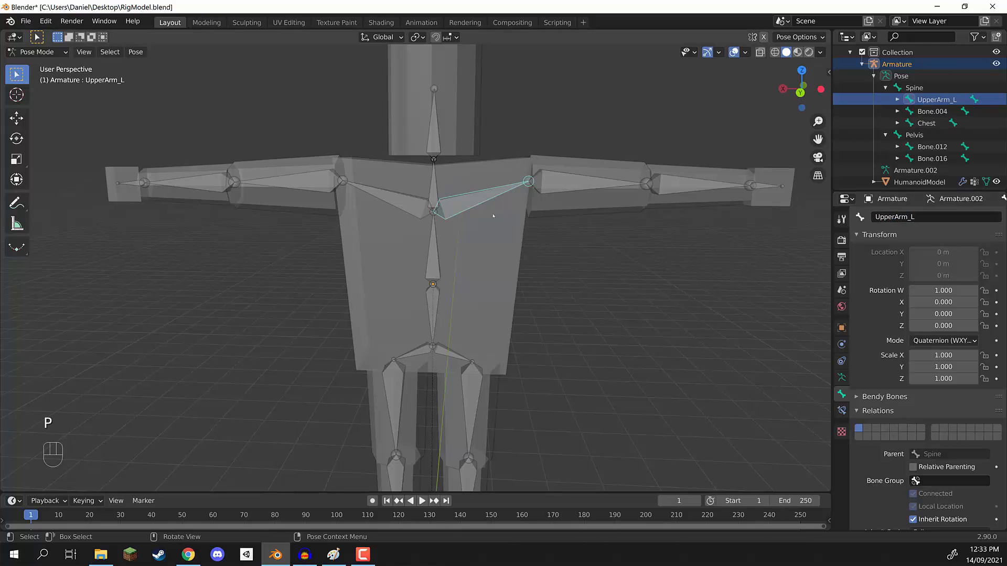
Rename the bone linking the top of the spine to the right arm to UpperArm_R.
left_click(382, 202)
left_click(925, 217)
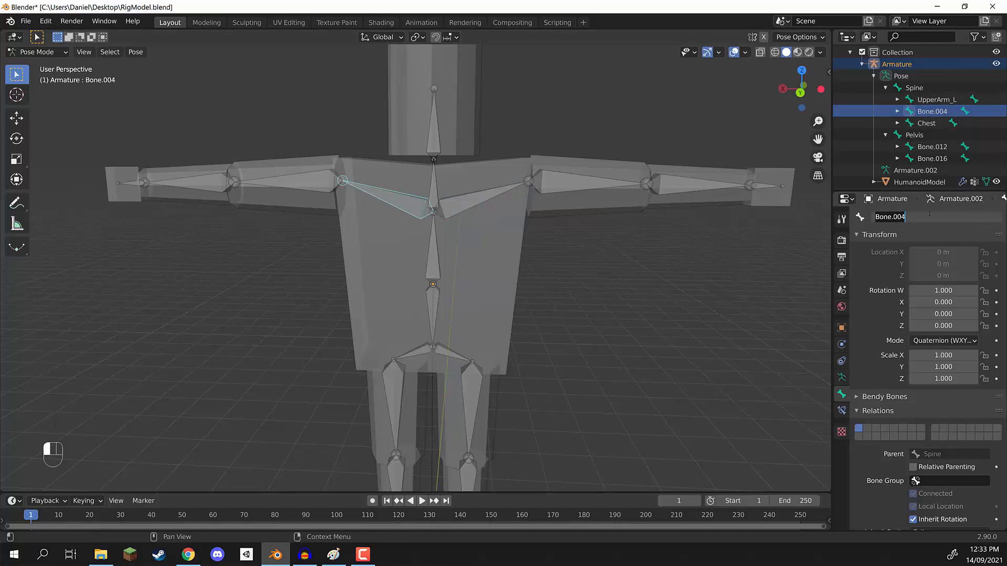
type("UpperArm)R")
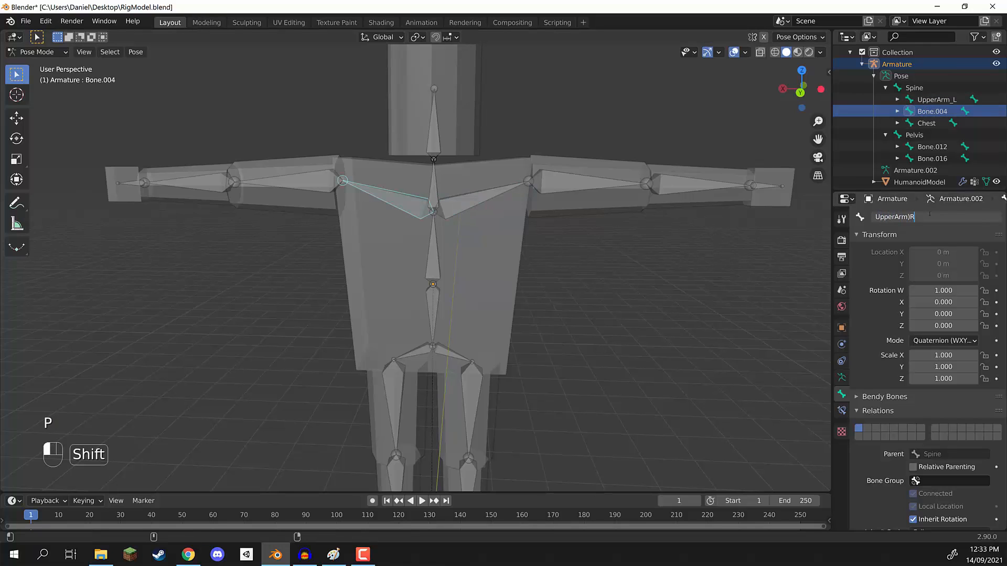
key("BackSpace")
key("BackSpace")
type("_R")
key("Return")
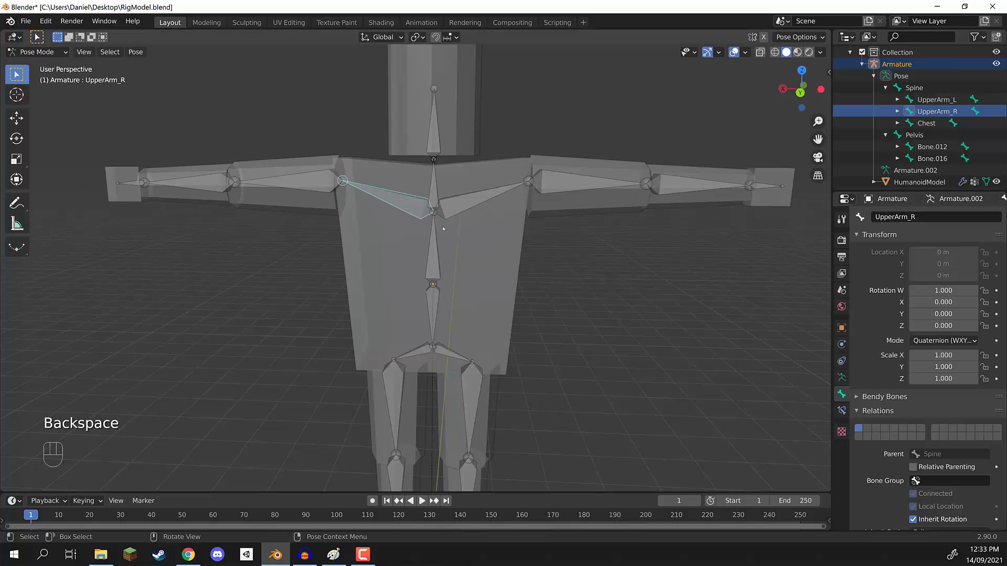
Rename the hip bone linking the pelvis to the right leg to UpperLeg_R.
left_click(437, 255)
middle_click_drag(527, 301, 536, 213, "shift")
left_click(435, 264)
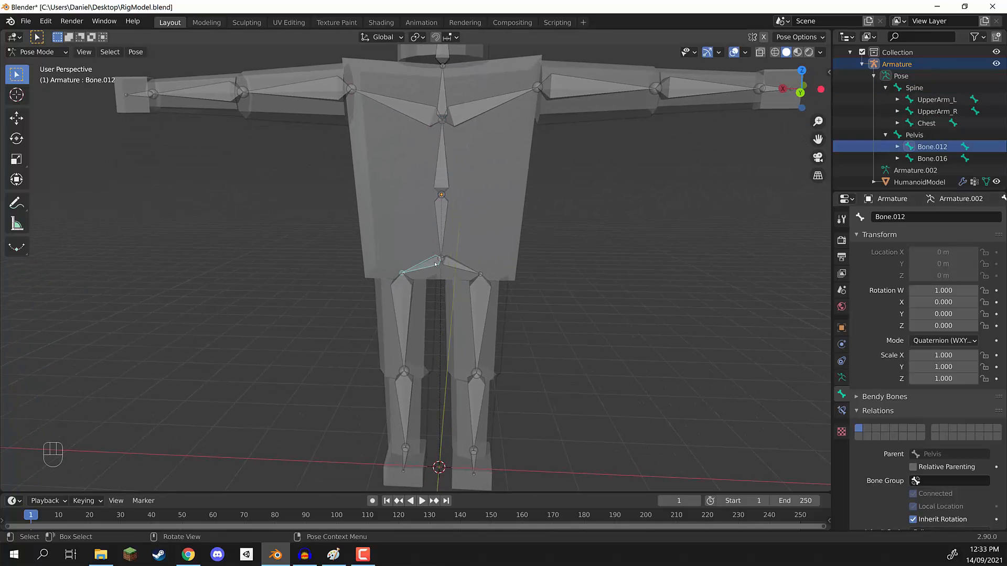
left_click(936, 217)
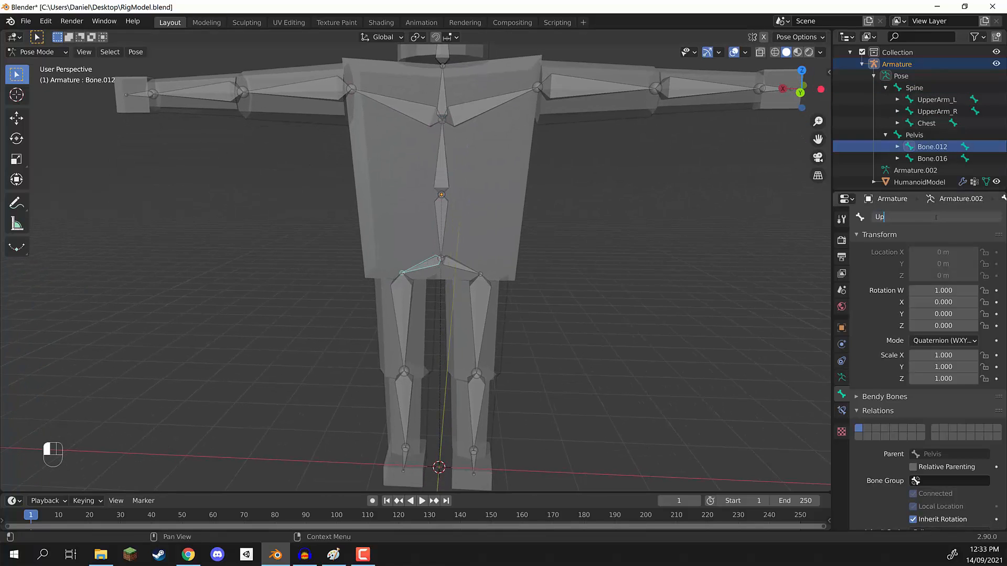
type("UpperLeft_")
key("BackSpace")
key("BackSpace")
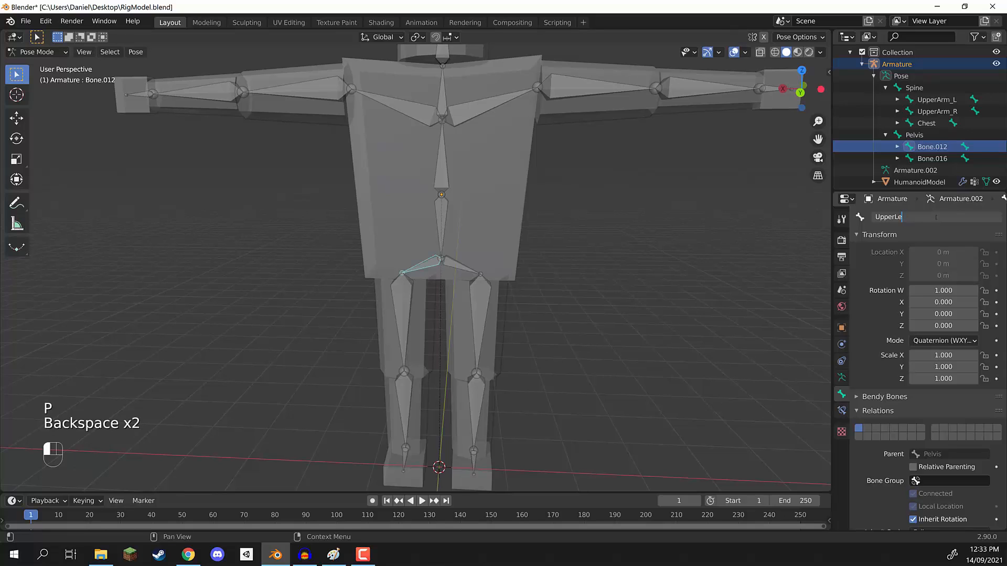
type("g_R")
key("Return")
Rename the right leg's thigh bone to Leg_R and its shin bone to Knee_R.
left_click(402, 320)
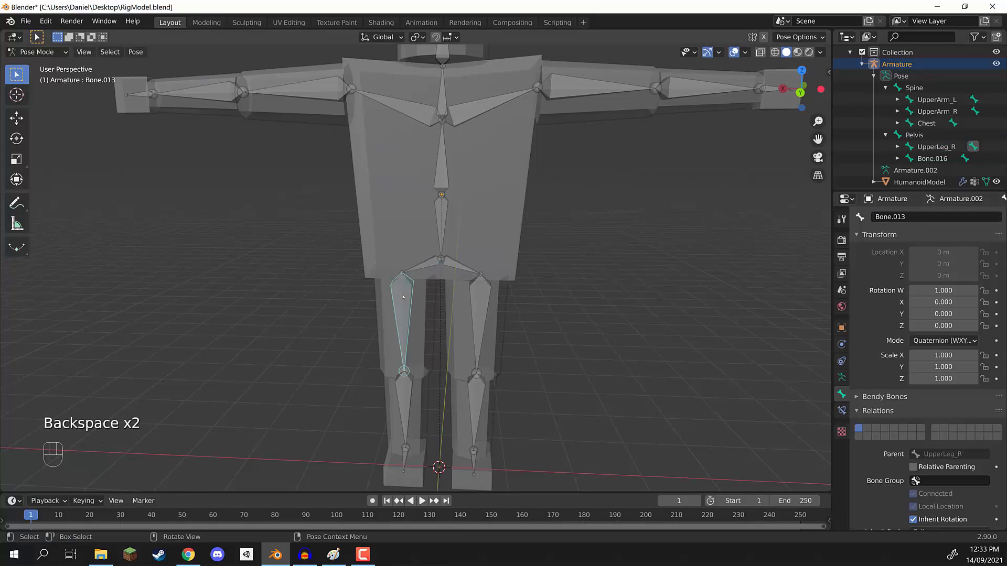
left_click(915, 217)
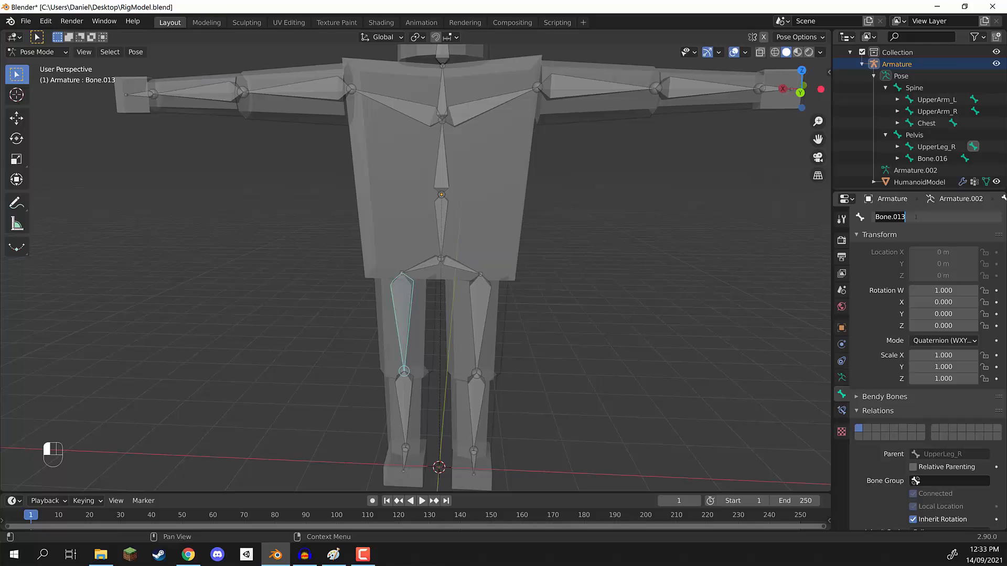
type("Leg_R")
key("Return")
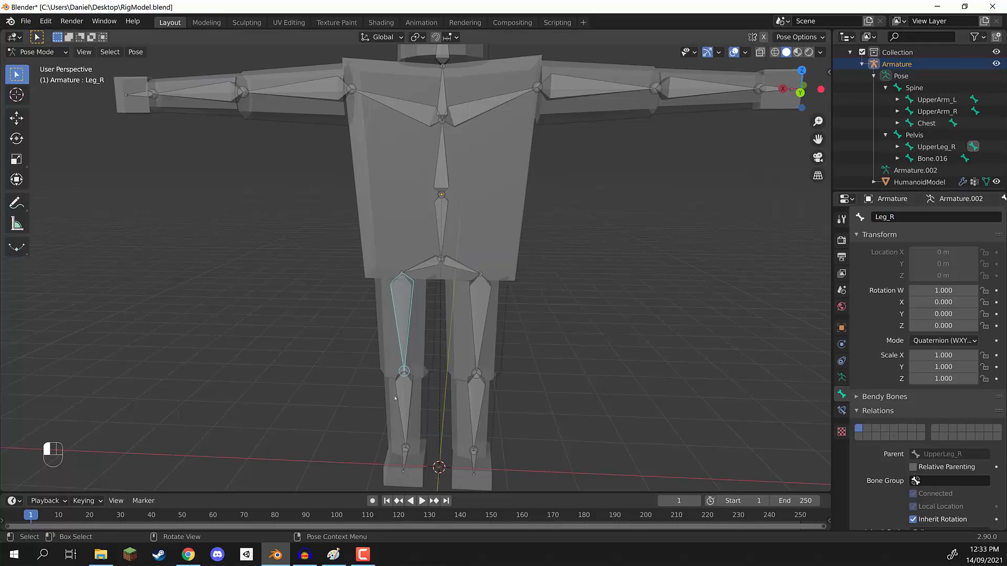
left_click(396, 399)
left_click(913, 216)
type("Knee_R")
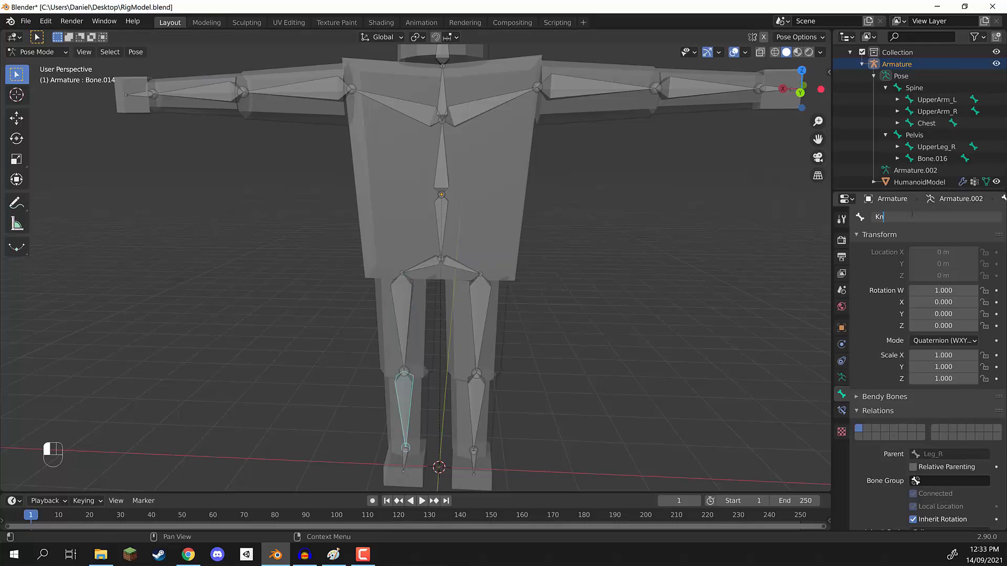
key("Return")
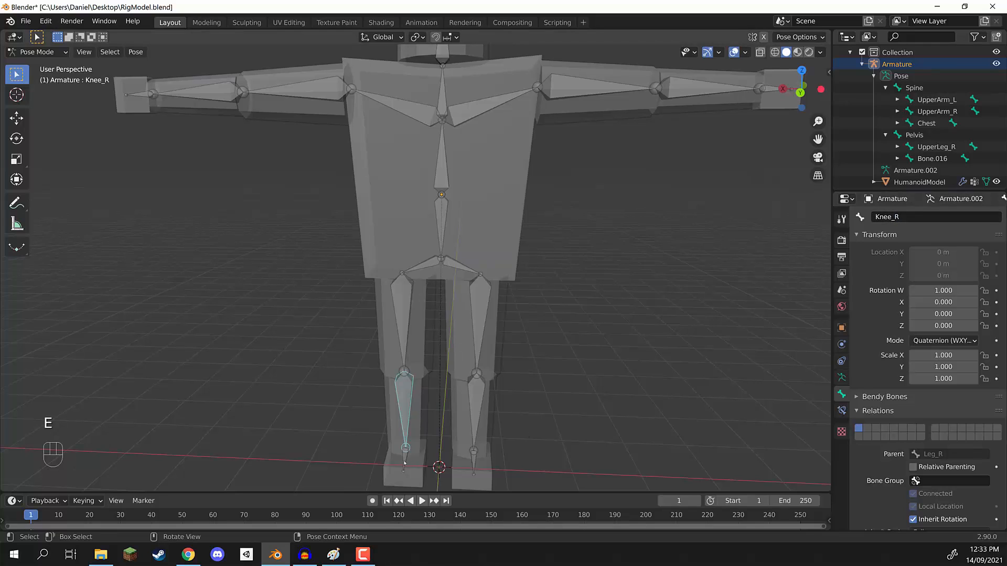
Rename the foot bone of the model's right leg to Ankle_R.
left_click(404, 463)
left_click(912, 216)
type("Ankl")
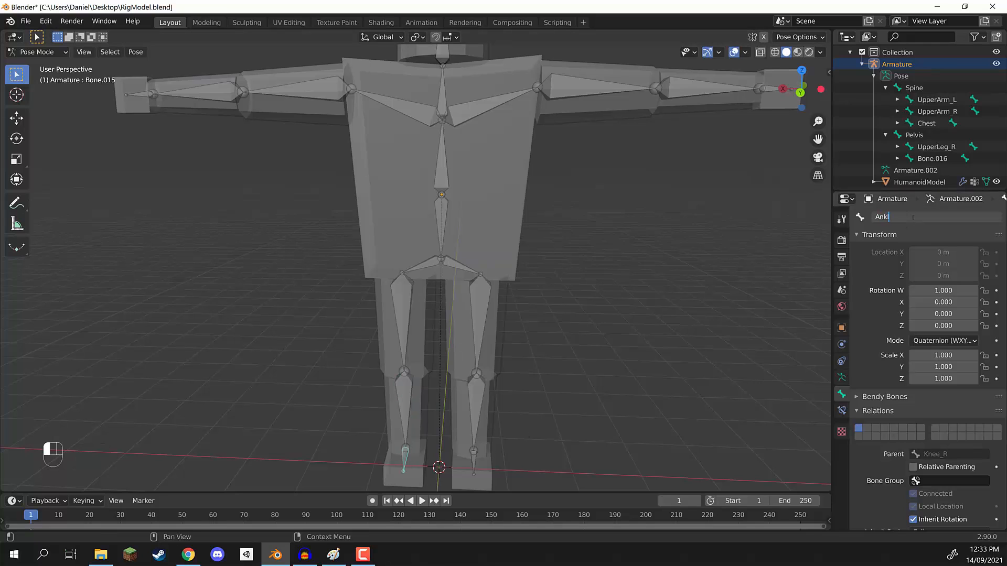
type("e_R")
key("Return")
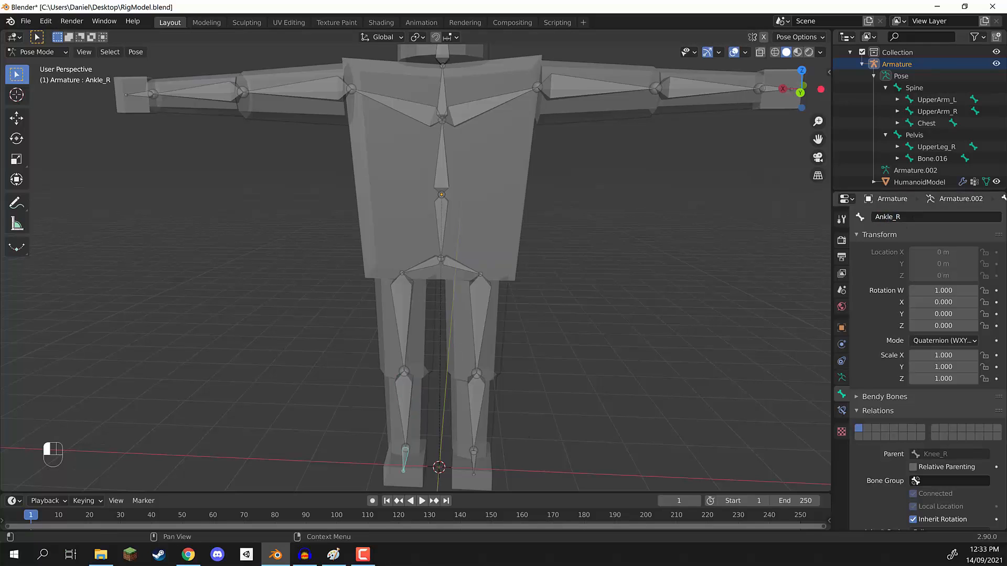
Rename the left hip bone to UpperLeg_L and the left thigh bone to Leg_L.
left_click(447, 262)
left_click(919, 216)
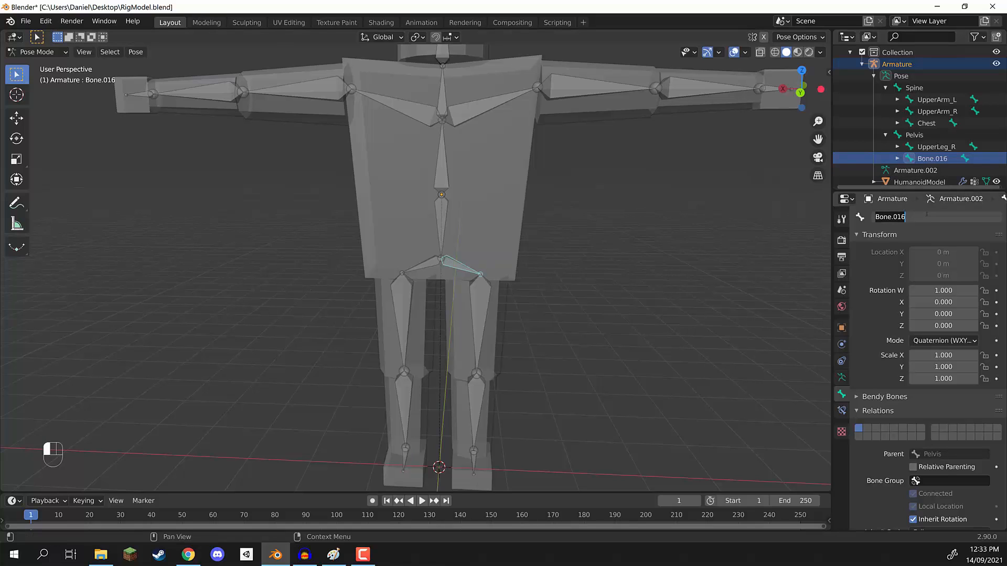
type("UpperLeg_L")
key("Return")
left_click(478, 317)
left_click(922, 217)
type("Leg_L")
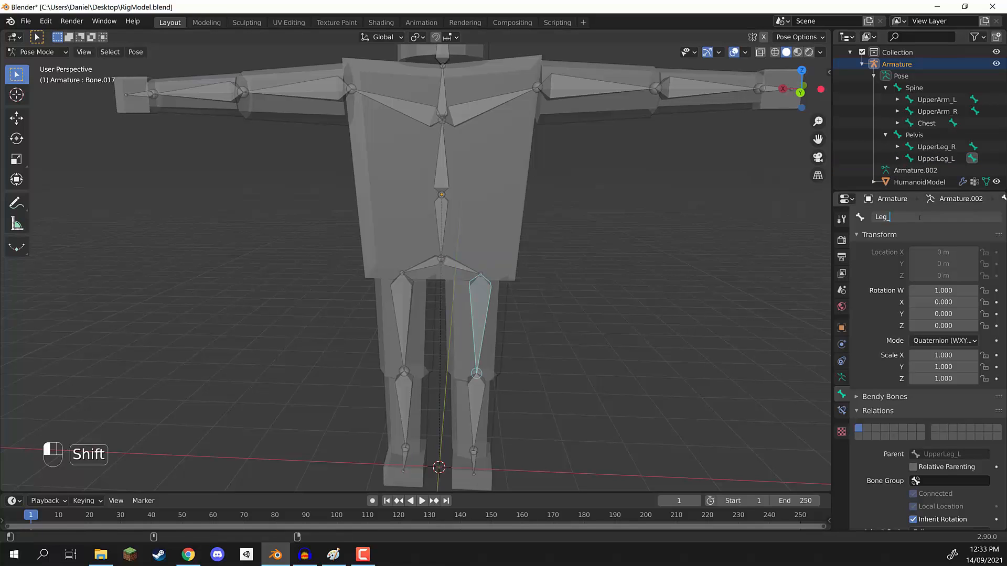
key("Return")
Rename the left leg's shin bone to Knee_L and its foot bone to Ankle_L.
left_click(476, 397)
left_click(921, 216)
type("Knee_L")
key("Return")
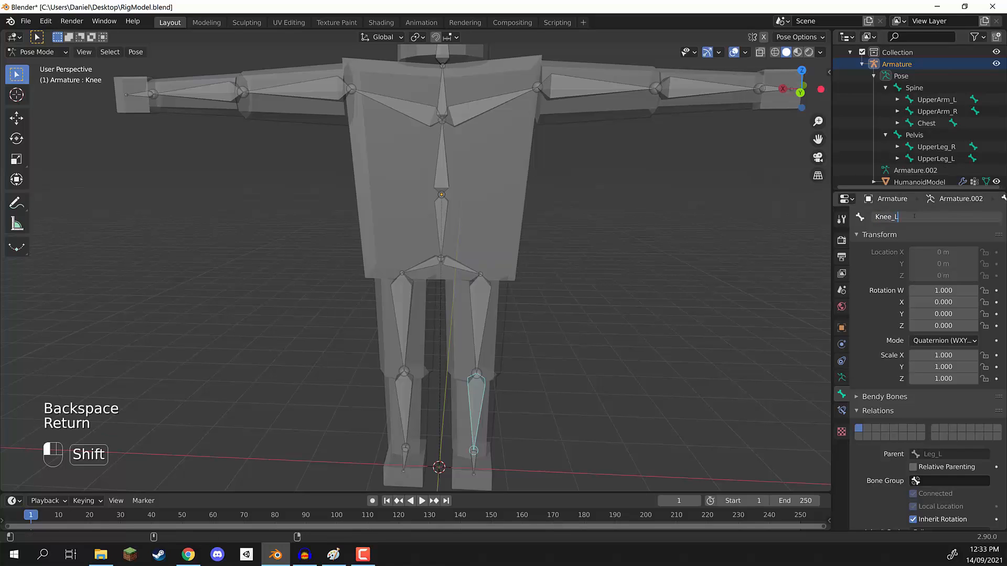
left_click(474, 460)
left_click(922, 217)
type("Ankle_L")
key("Return")
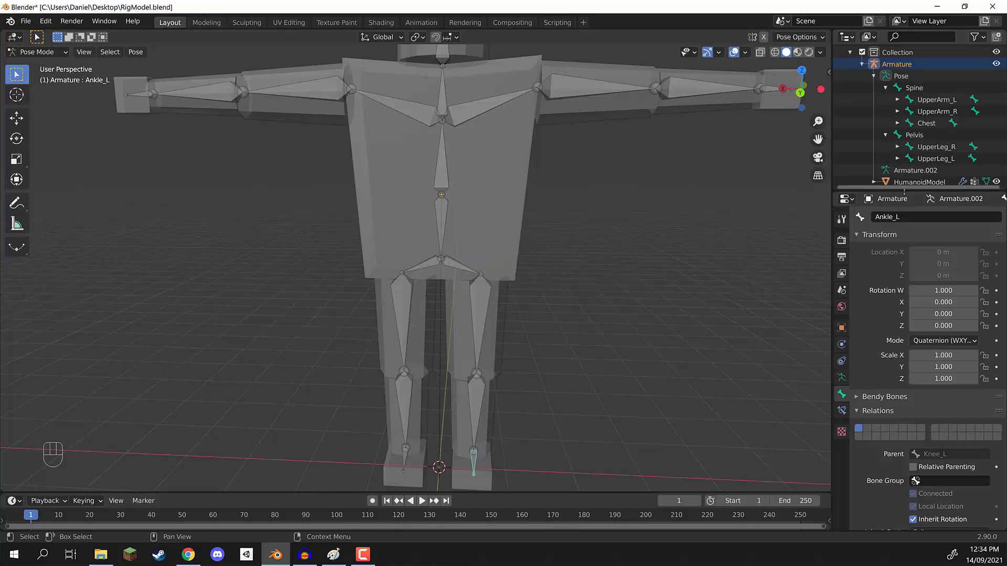
Enlarge the Outliner and expand the left arm's bone chain from UpperArm_L through Shoulder_L and Elbow_L to Wrist_L, checking the names.
left_click_drag(905, 190, 904, 240)
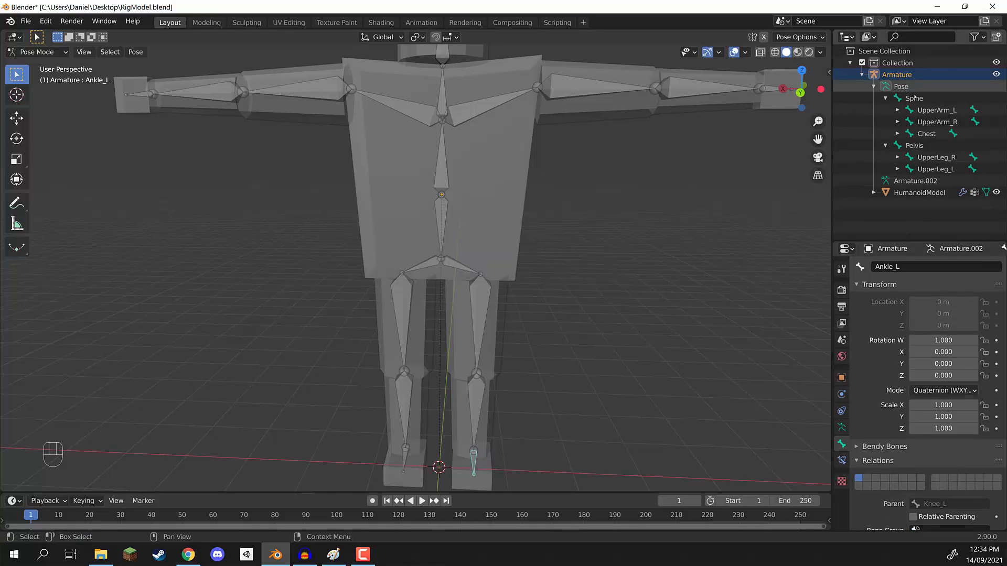
left_click(914, 98)
left_click(931, 110)
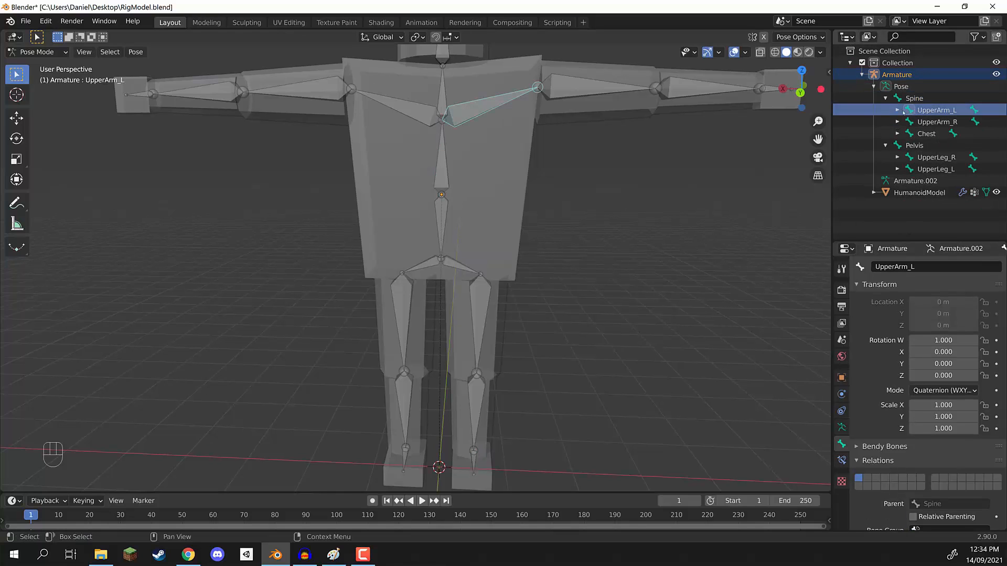
left_click(898, 110)
left_click(936, 122)
left_click(910, 121)
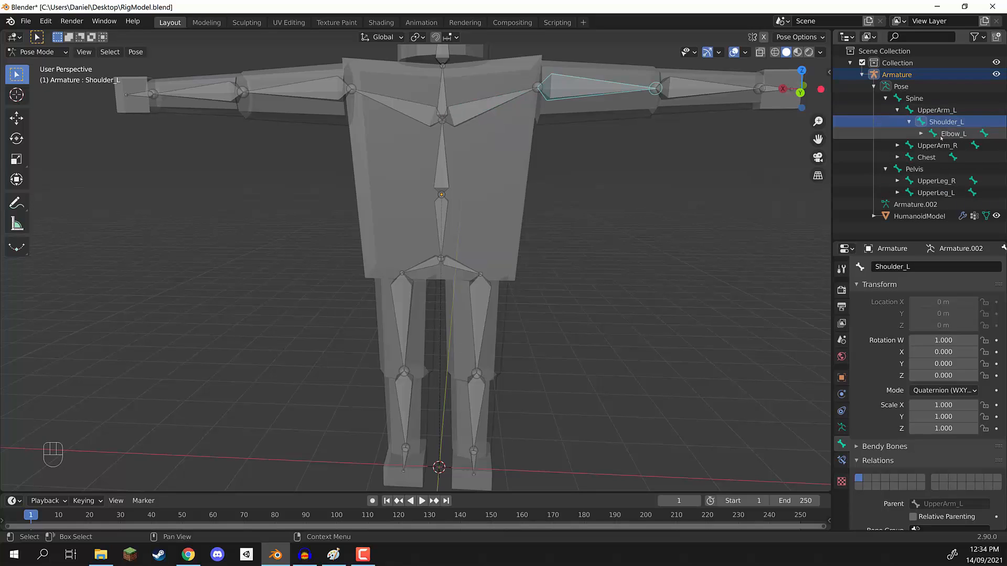
left_click(949, 134)
left_click(922, 134)
left_click(955, 146)
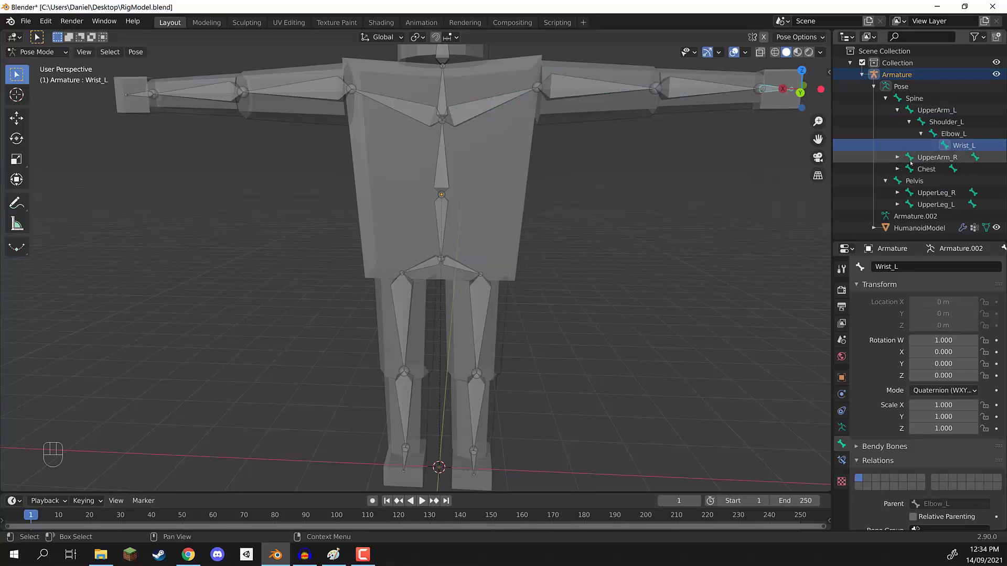
Expand the right arm's bone chain from UpperArm_R to Wrist_R and the Chest bone down to Neck.
left_click(898, 157)
left_click(909, 169)
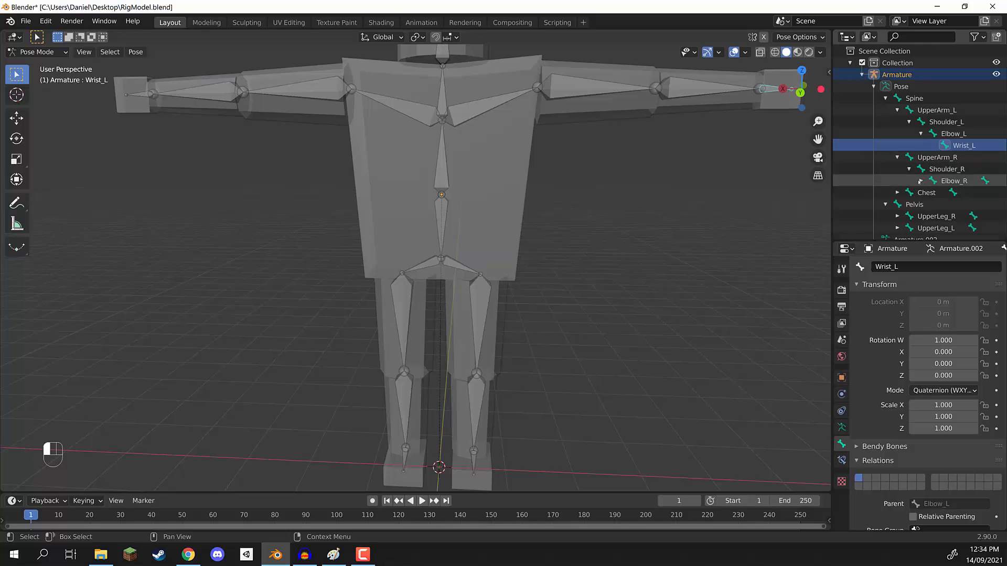
left_click(921, 181)
left_click(897, 204)
scroll(907, 218, "down", 1)
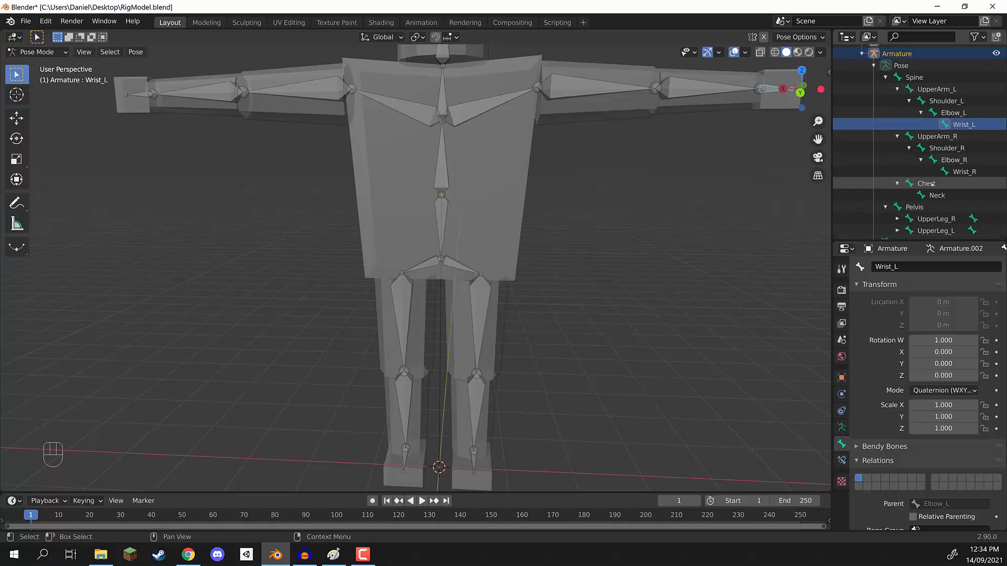
Expand both leg bone chains under Pelvis, from UpperLeg_R to Ankle_R and from UpperLeg_L to Ankle_L, to review their names.
scroll(906, 217, "down", 2)
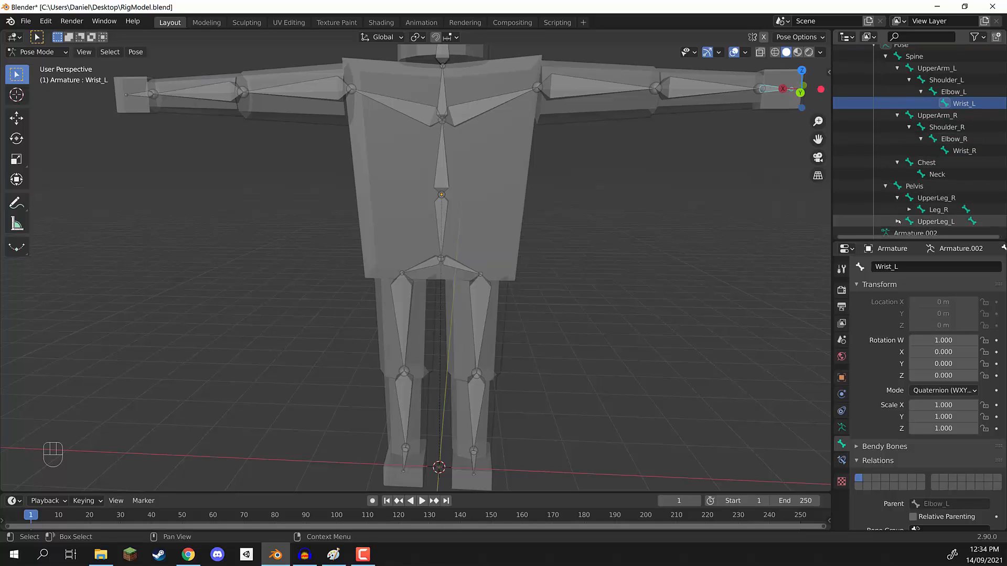
left_click(898, 221)
left_click(909, 210)
scroll(919, 198, "down", 1)
left_click(921, 210)
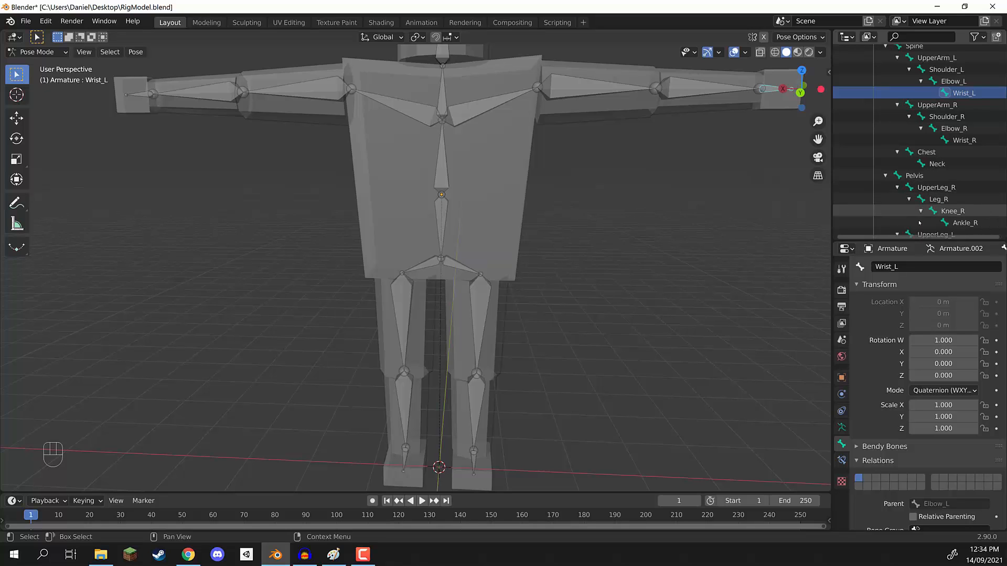
scroll(915, 218, "down", 2)
left_click(910, 225)
scroll(912, 223, "down", 2)
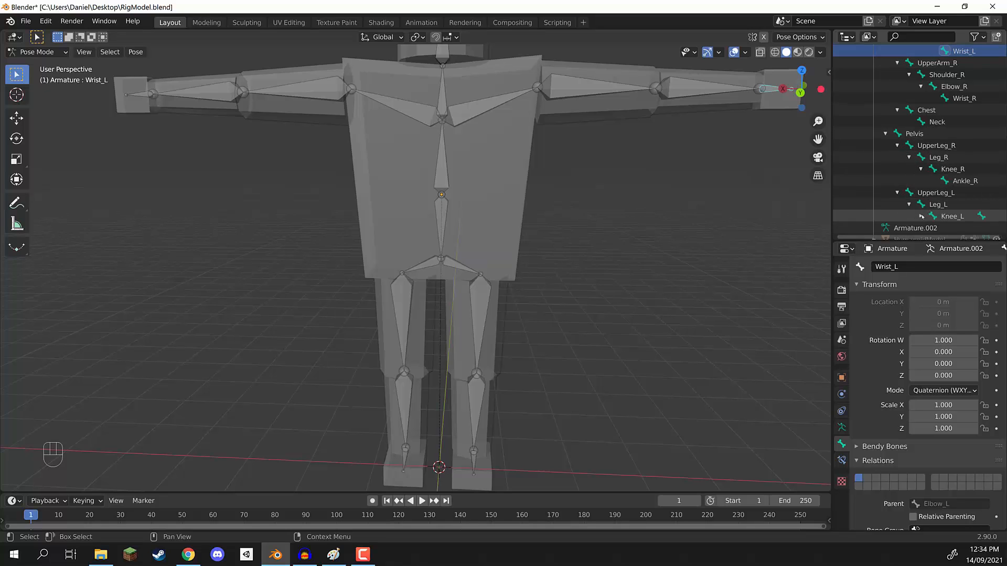
left_click(922, 216)
Try a downward rotation of about 48° on the Shoulder_L bone to test the left arm, and discard the rotation.
scroll(677, 198, "down", 2)
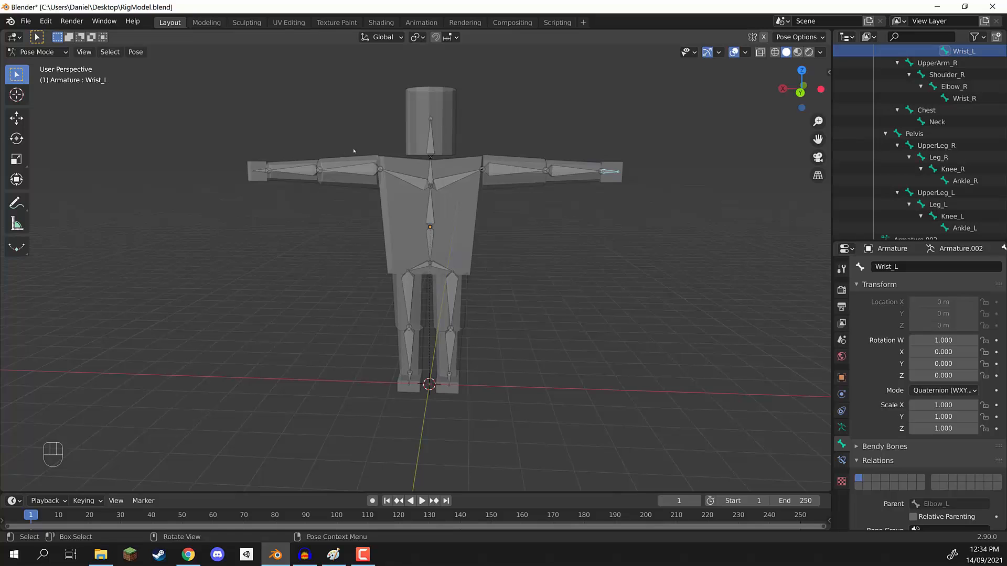
mouse_move(353, 150)
middle_mouse_down()
mouse_move(298, 198)
mouse_move(363, 150)
middle_mouse_up()
middle_click_drag(546, 152, 545, 208, "shift")
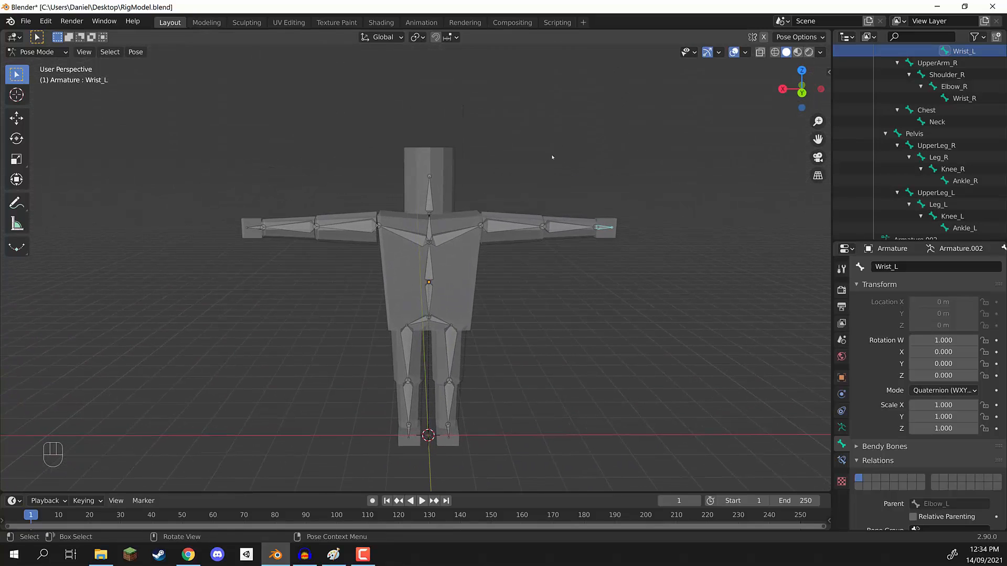
scroll(537, 156, "up", 2)
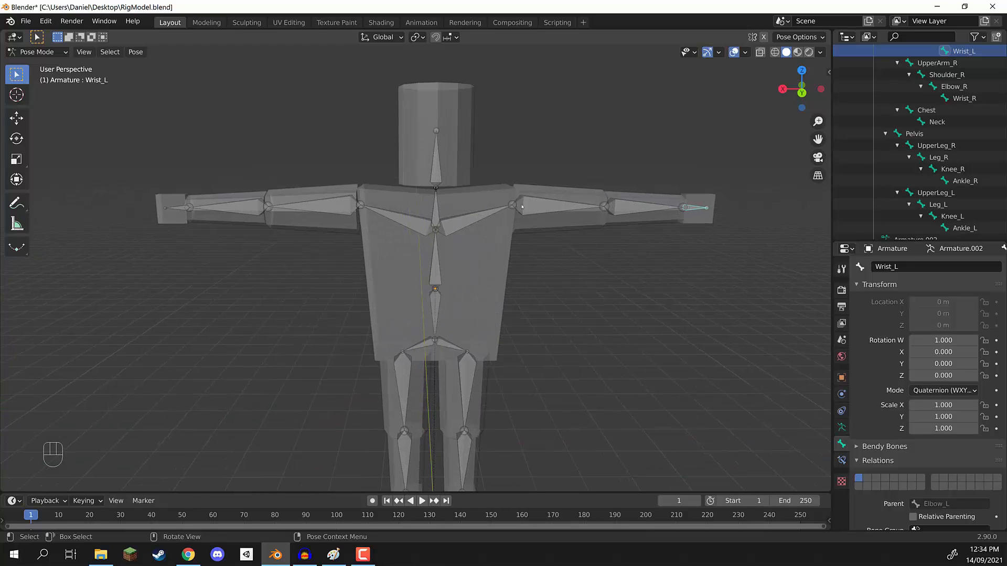
left_click(589, 199)
key("r")
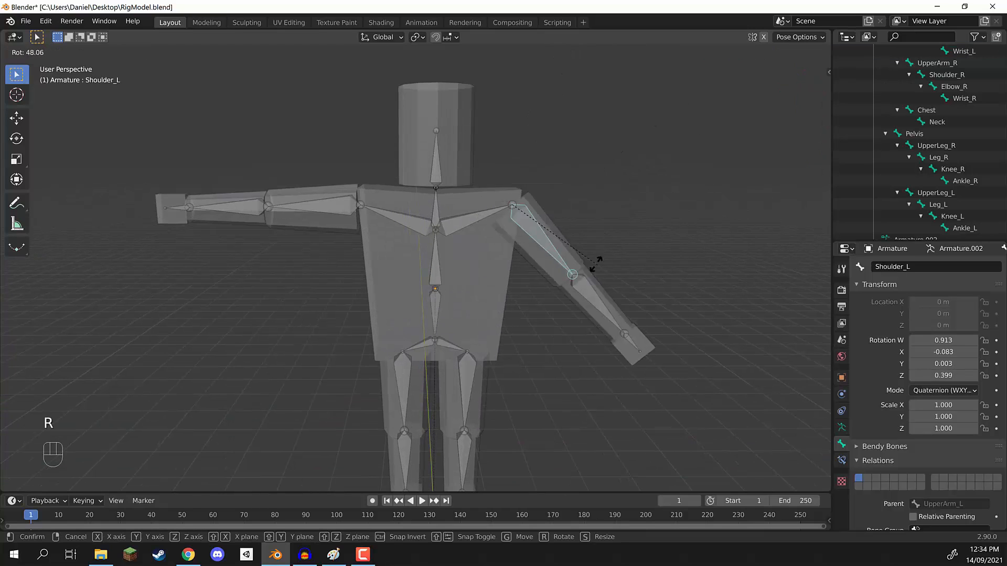
right_click(524, 153)
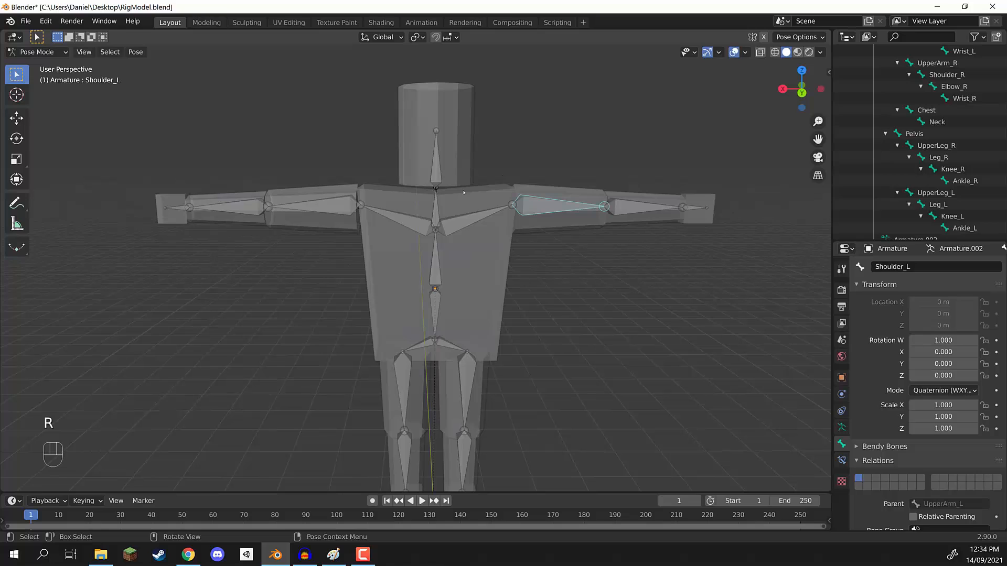